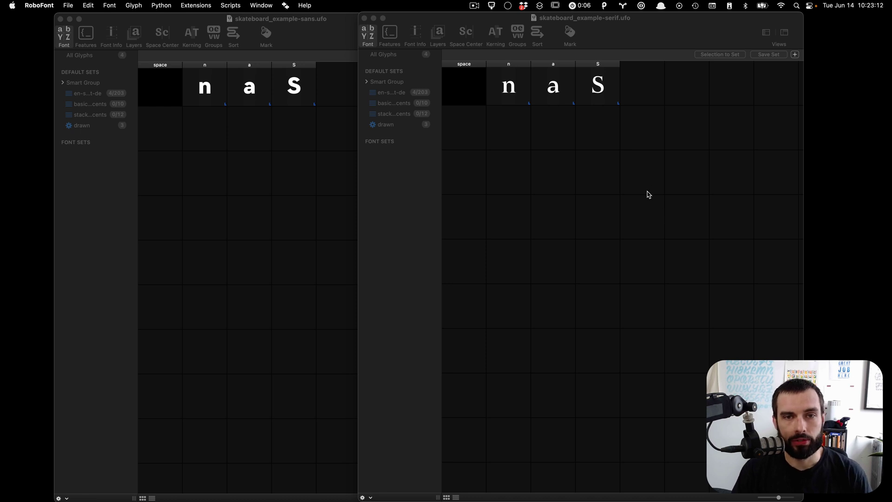
Step: Create a new designspace document with DesignSpaceEdit and add the open sans and serif UFOs as its sources
click(204, 6)
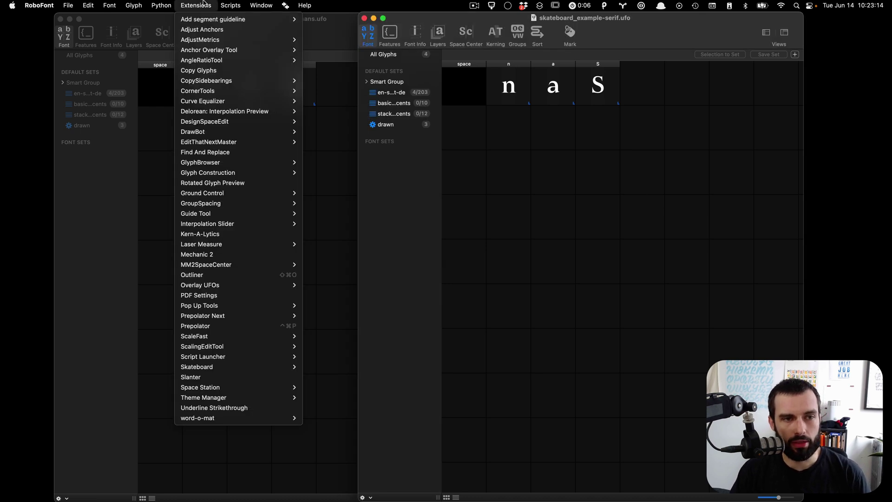
mouse_move(223, 120)
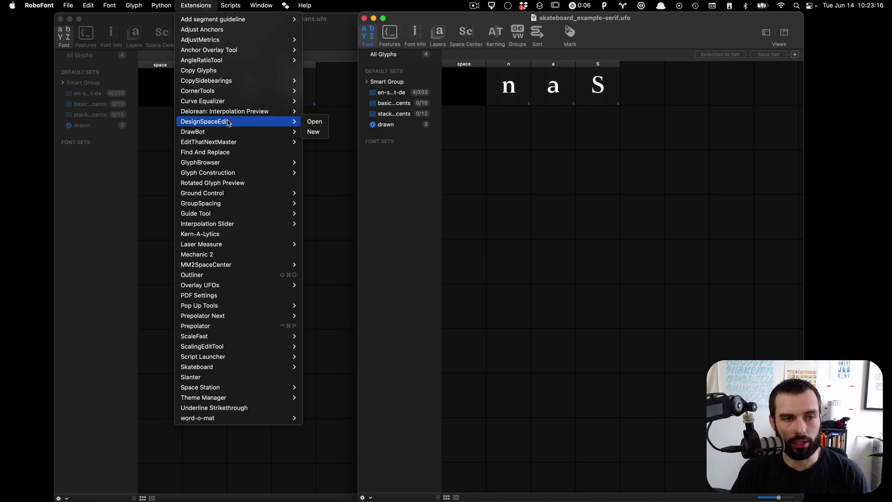
click(313, 132)
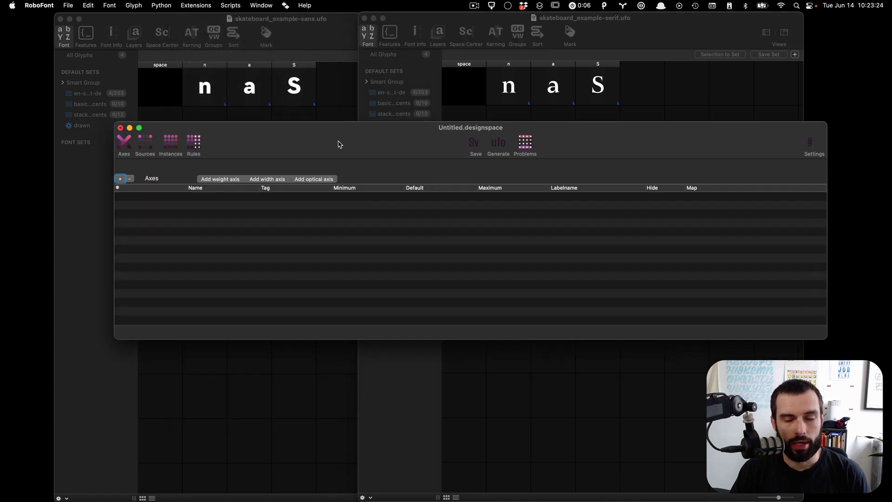
drag(338, 144, 350, 142)
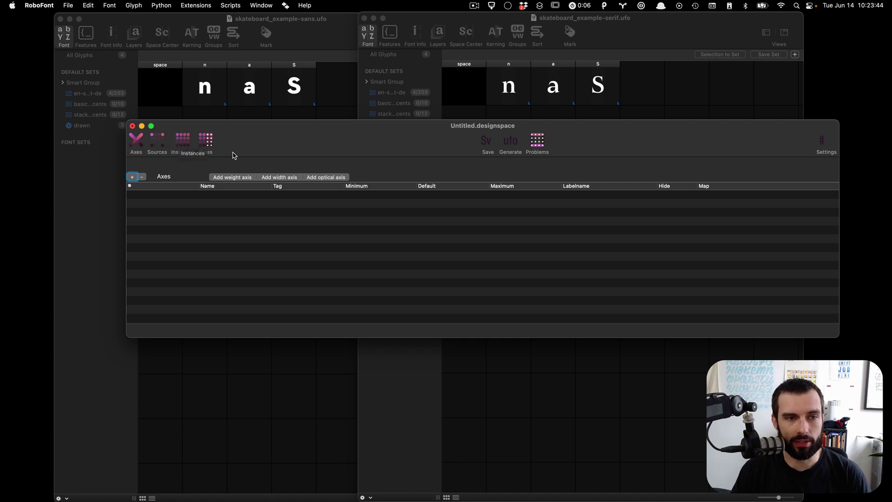
click(162, 145)
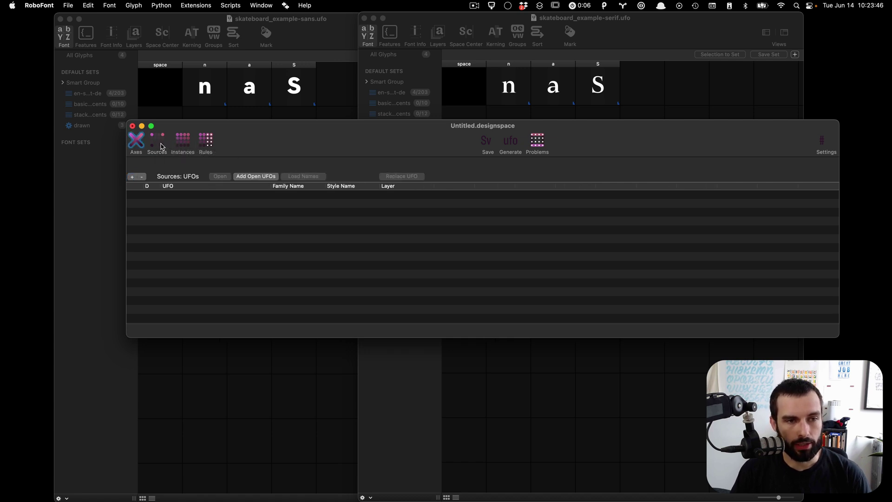
click(246, 177)
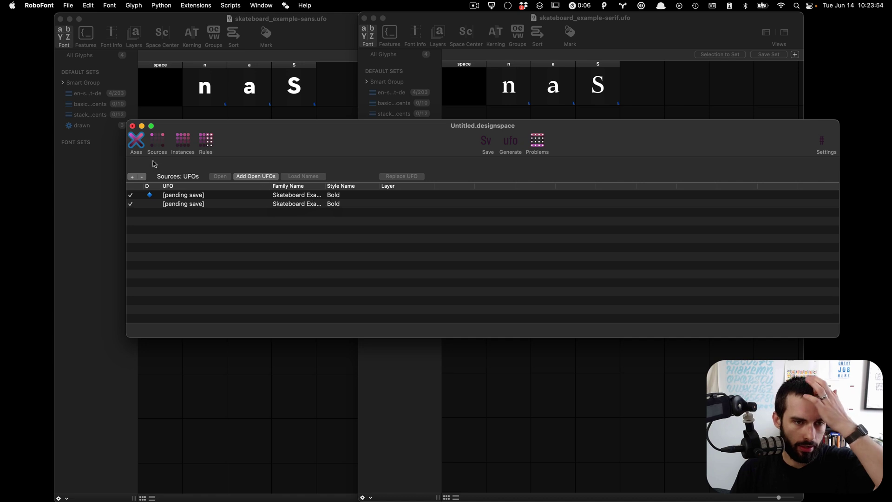
Step: Add a new axis to the designspace and name it Serif
click(136, 143)
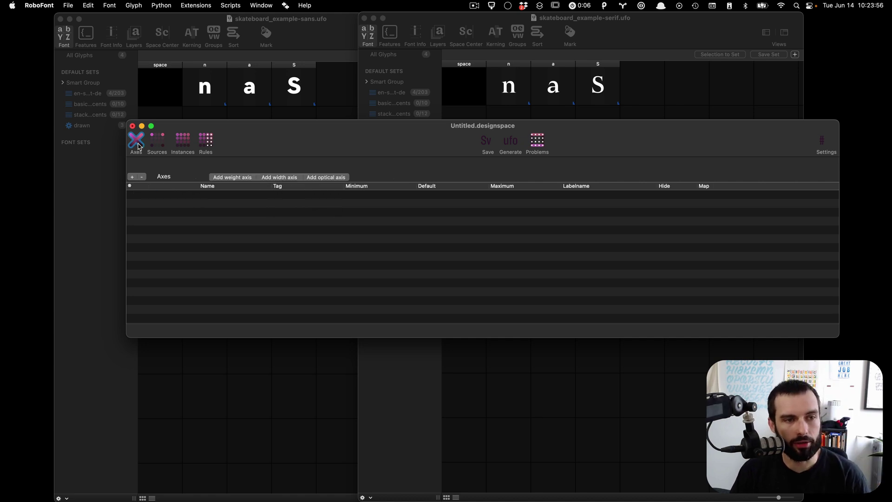
click(133, 177)
click(227, 195)
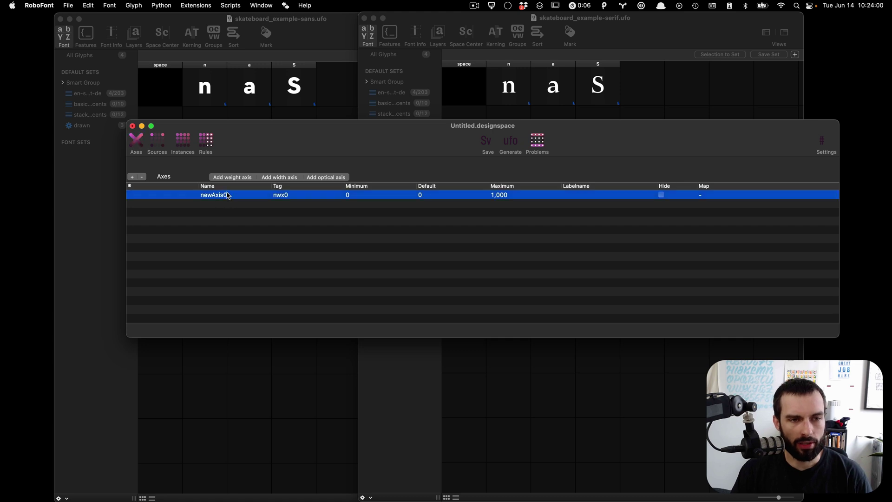
click(227, 196)
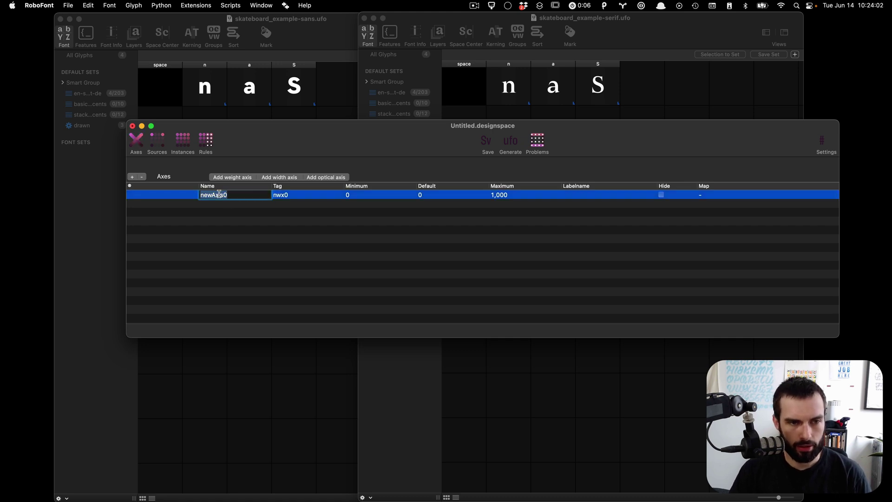
text(Serif)
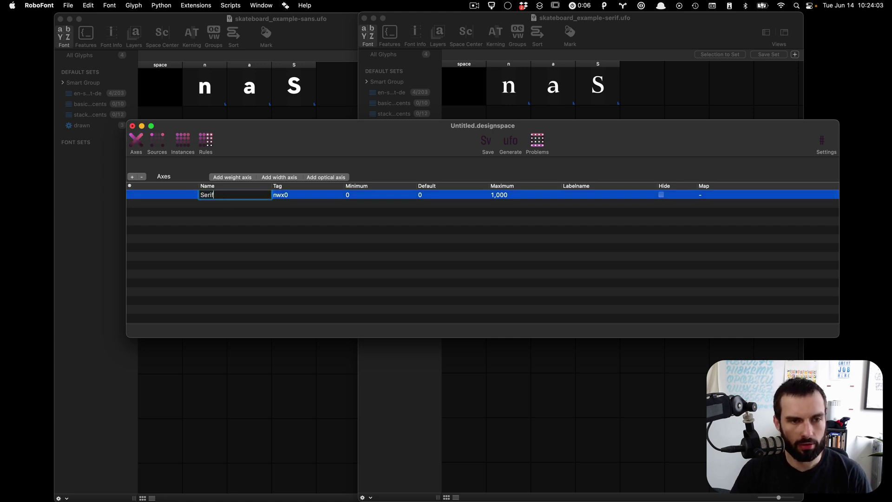
Step: Set the Serif axis's tag to SRIF and its maximum to 1
click(283, 196)
text(SR)
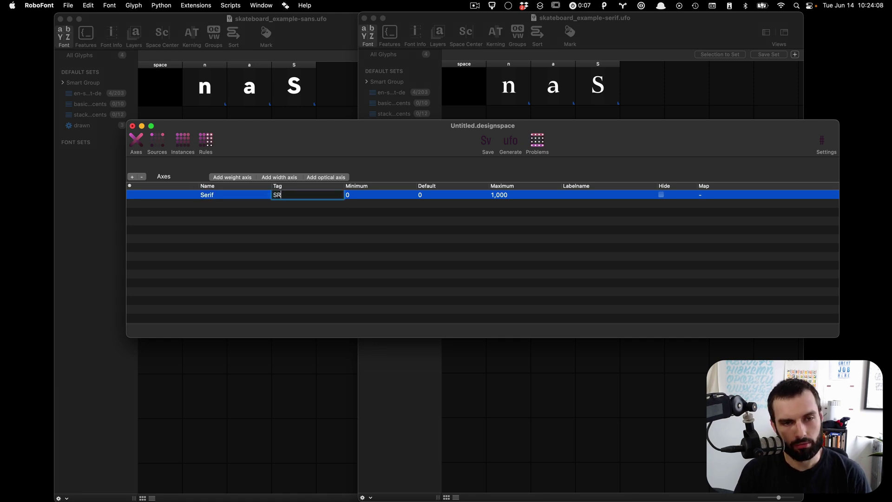
text(IF)
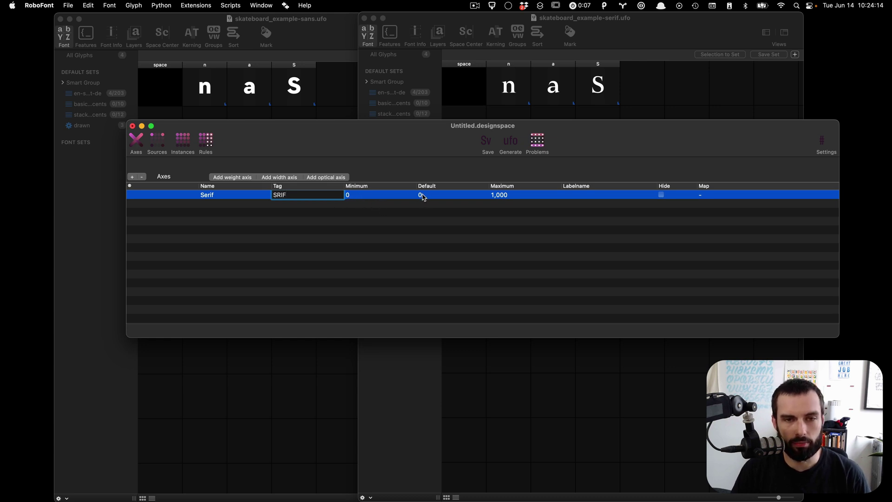
click(509, 195)
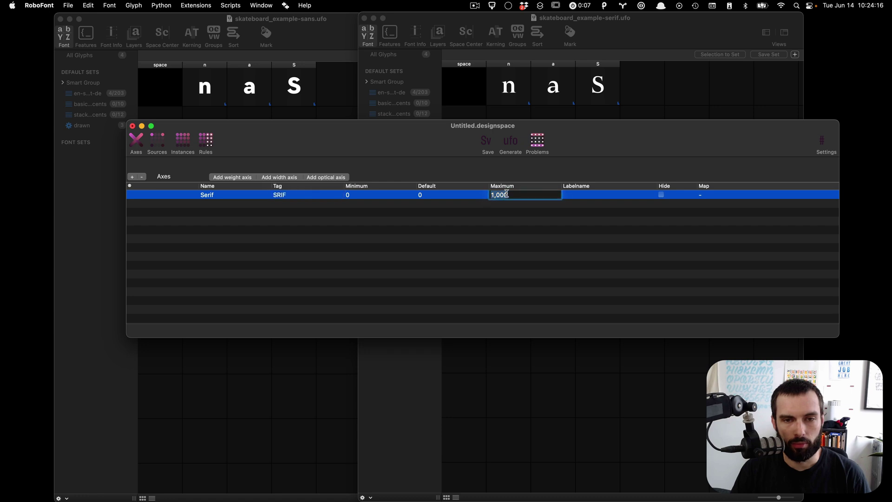
text(1)
click(518, 235)
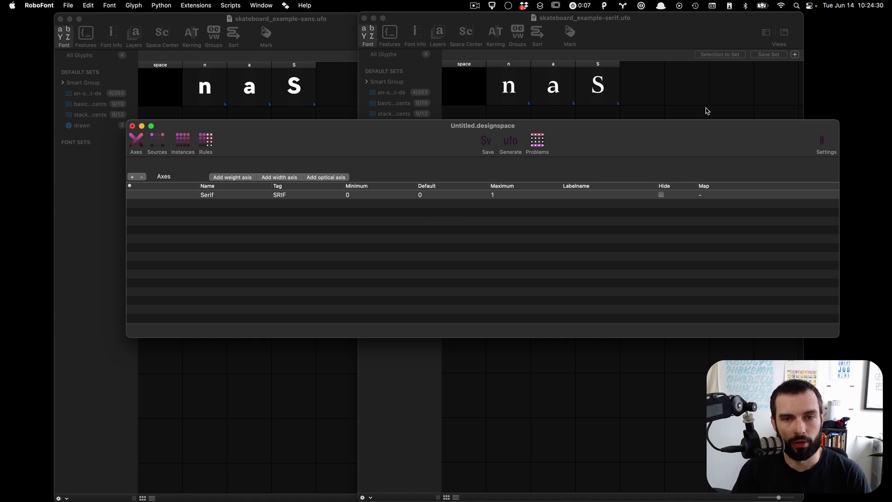
Step: Save the designspace as skateboard_example in the source-semiserif folder and close its window
click(493, 144)
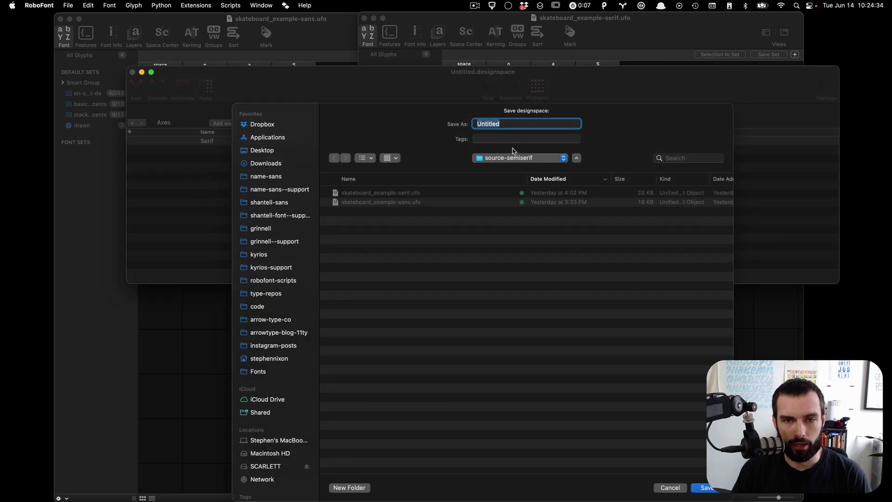
key(ctrl+super+s)
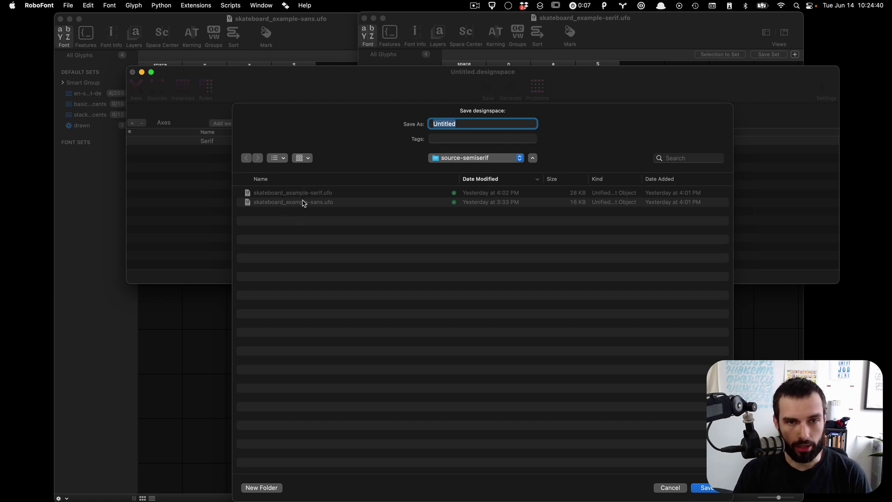
text(skateboard_)
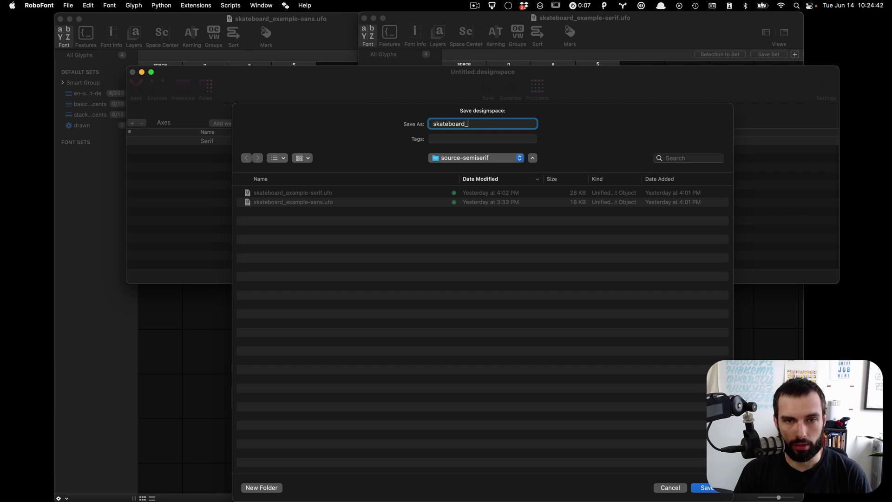
text(example-)
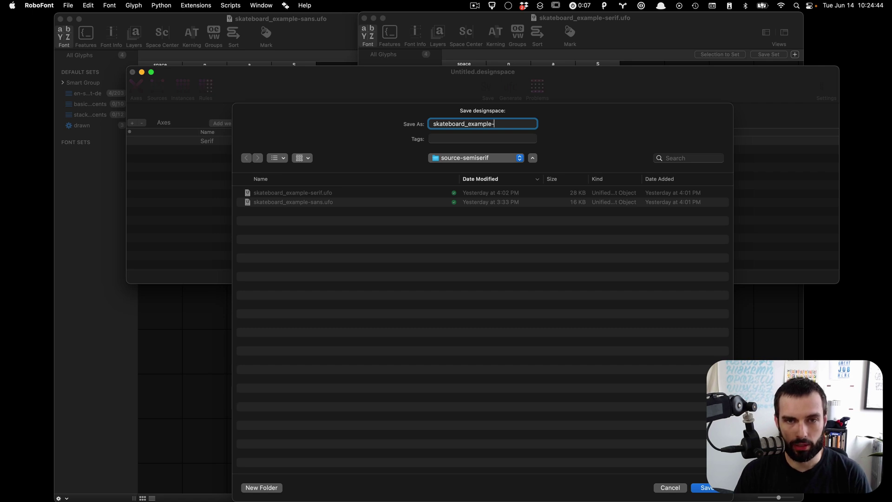
key(Return)
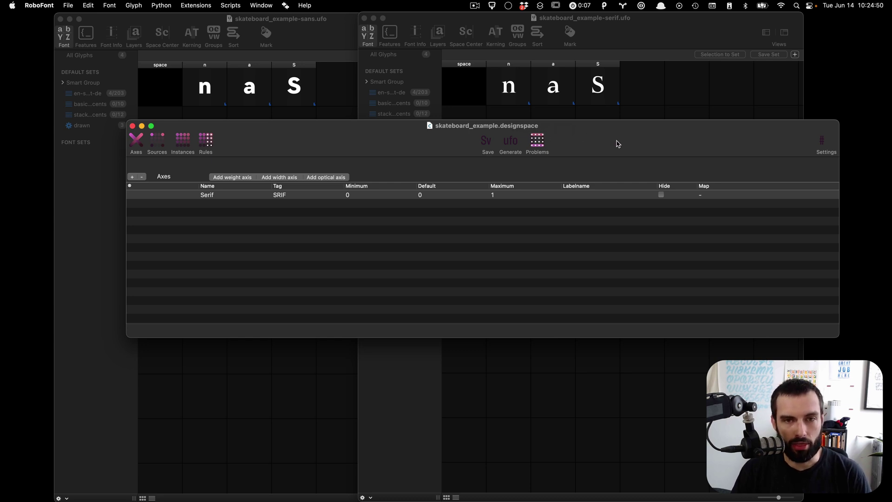
key(super+w)
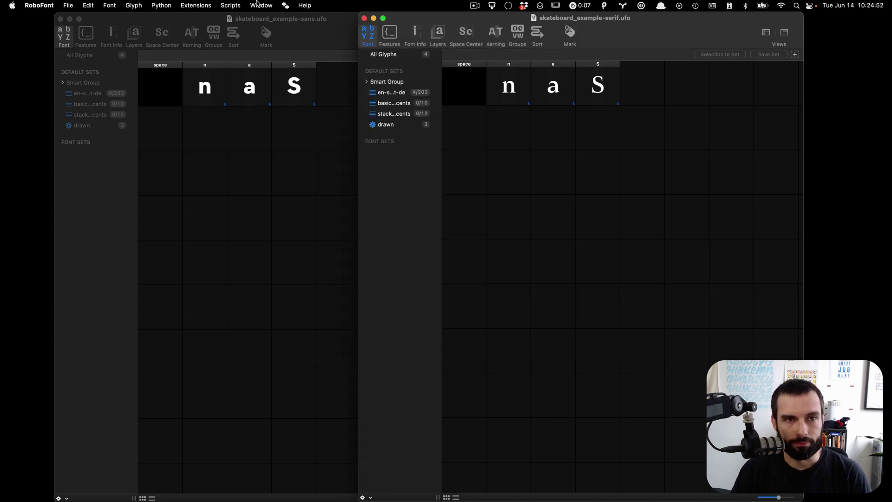
Step: Reveal the source-semiserif folder from the serif UFO and open skateboard_example.designspace in Visual Studio Code
right_click(597, 14)
super+click(585, 20)
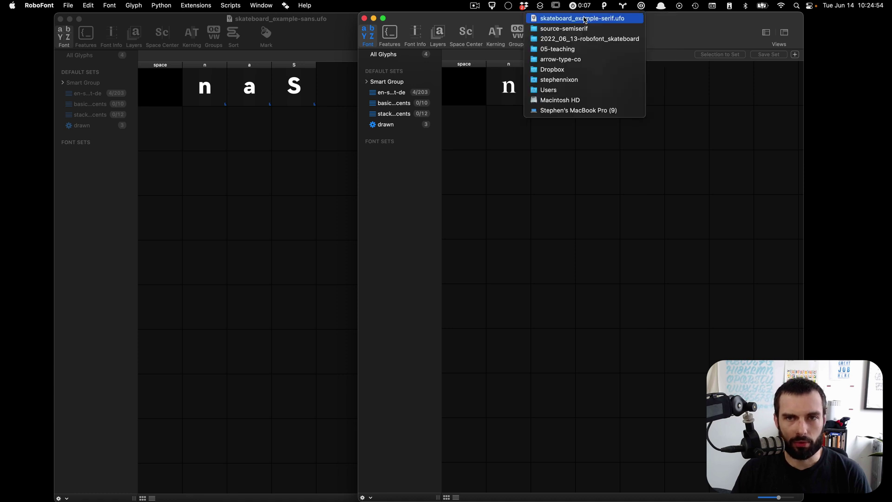
click(564, 28)
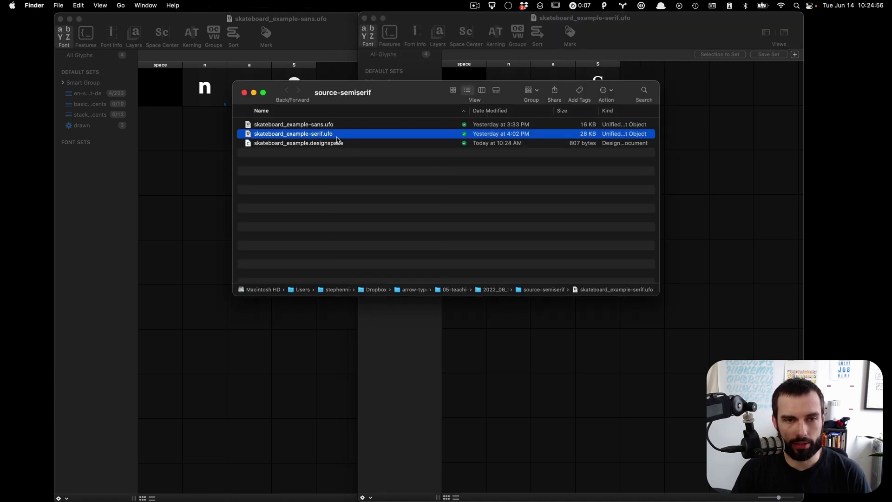
click(312, 143)
drag(274, 143, 151, 469)
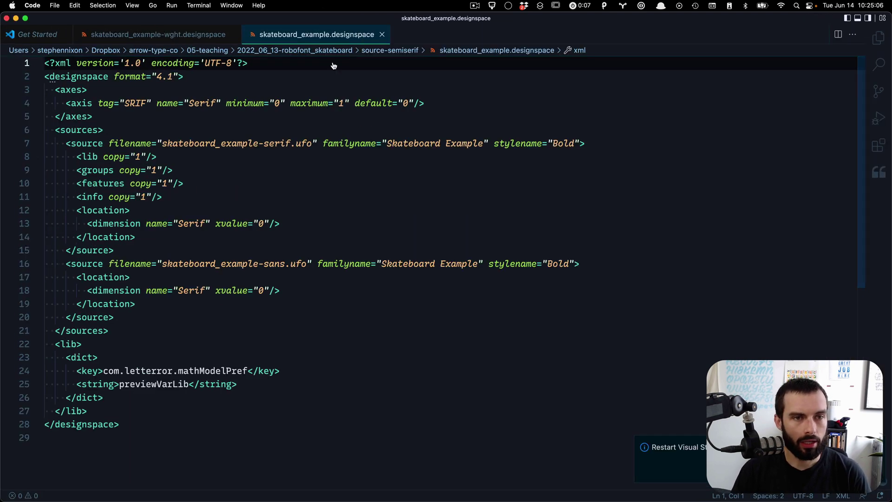
Step: Examine the designspace XML, covering the axes block, the two source entries and the first source's copy attributes
drag(169, 424, 47, 60)
click(249, 80)
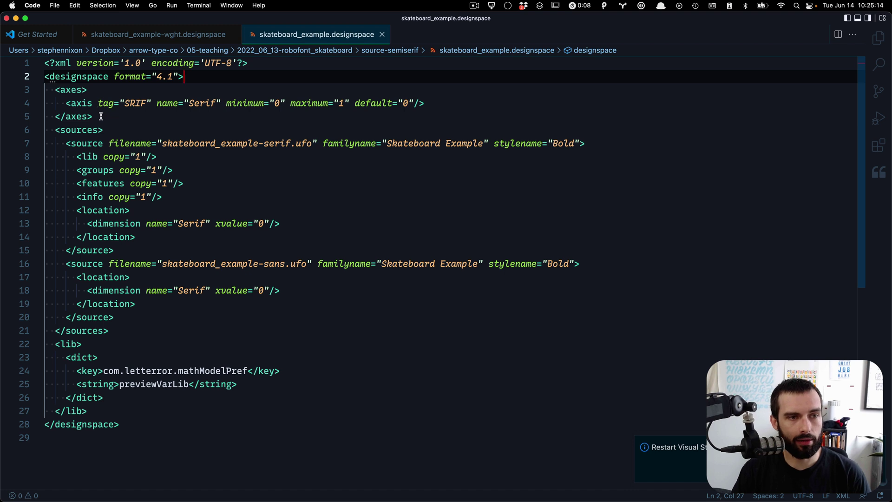
drag(99, 116, 54, 92)
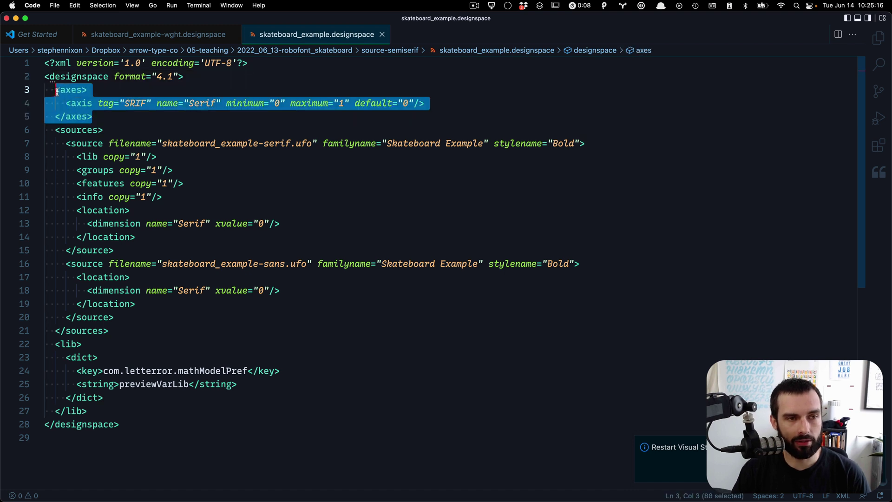
double_click(73, 103)
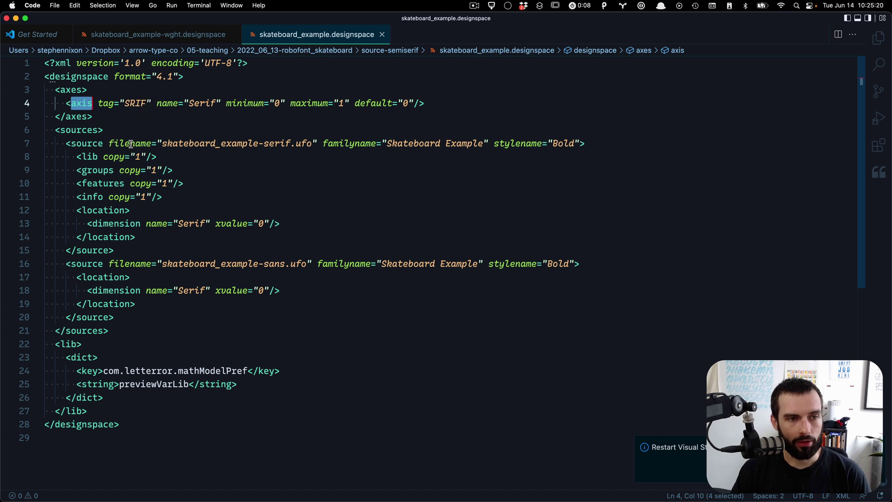
drag(130, 143, 135, 256)
drag(186, 198, 77, 157)
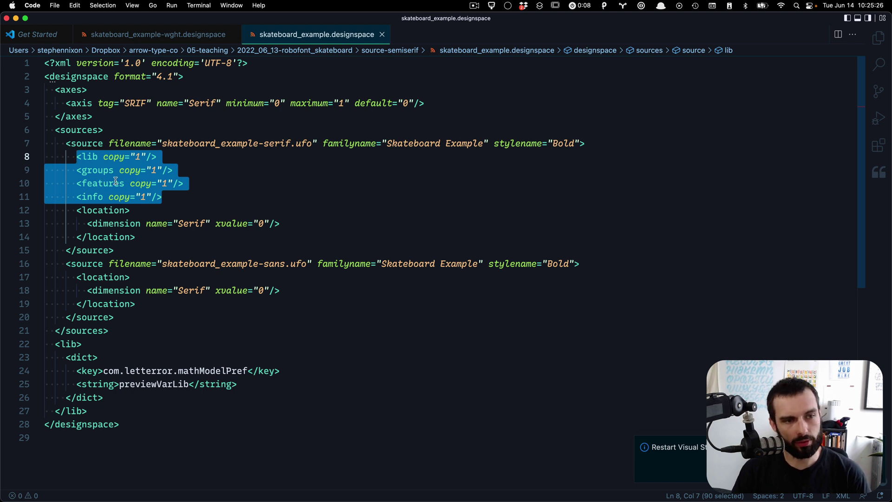
click(184, 195)
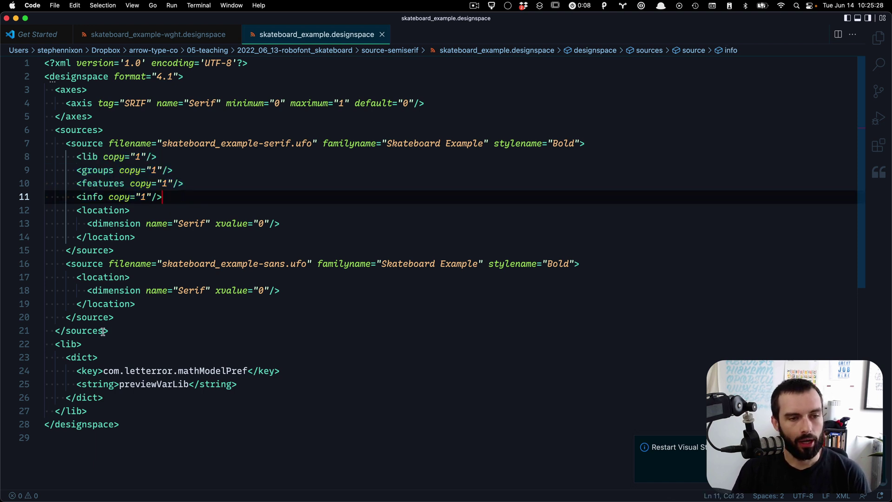
drag(124, 318, 100, 268)
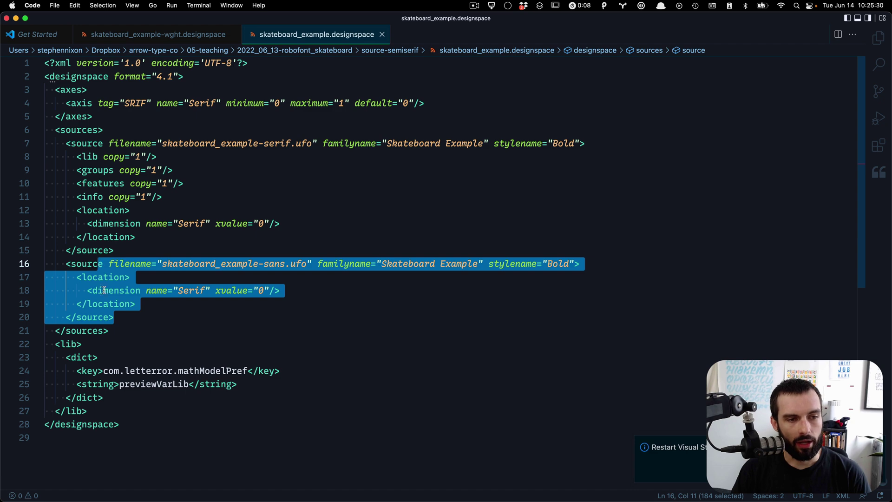
click(134, 330)
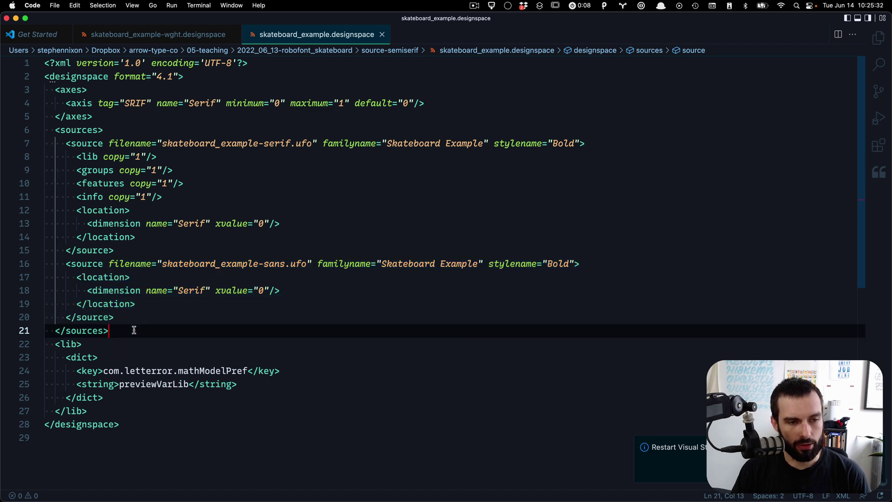
drag(133, 330, 52, 87)
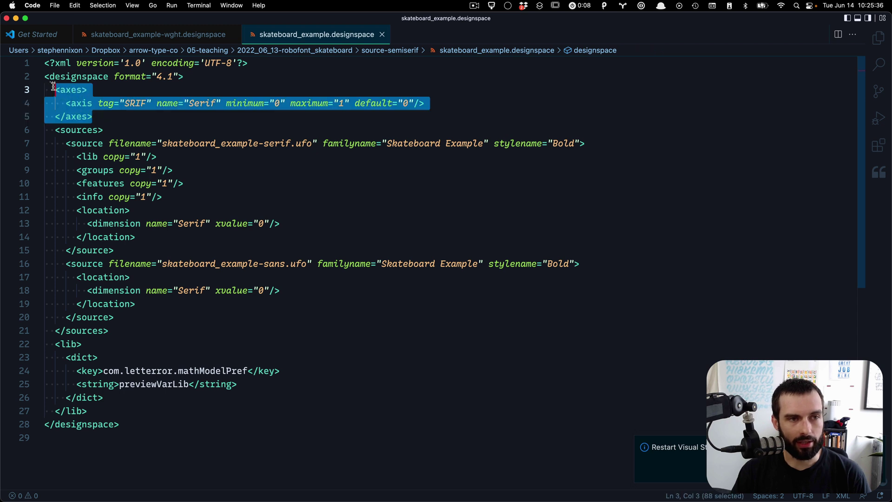
click(429, 158)
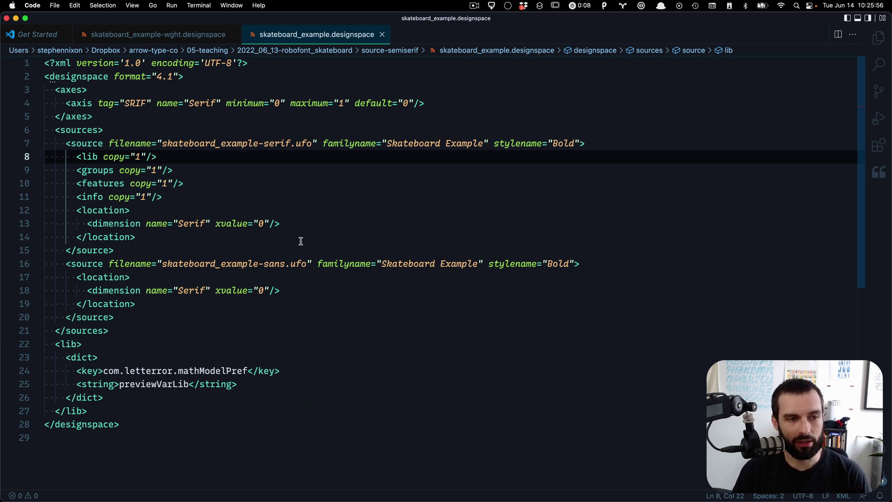
Step: Select all three occurrences of name="Serif" across the axis definition and both source locations
double_click(208, 102)
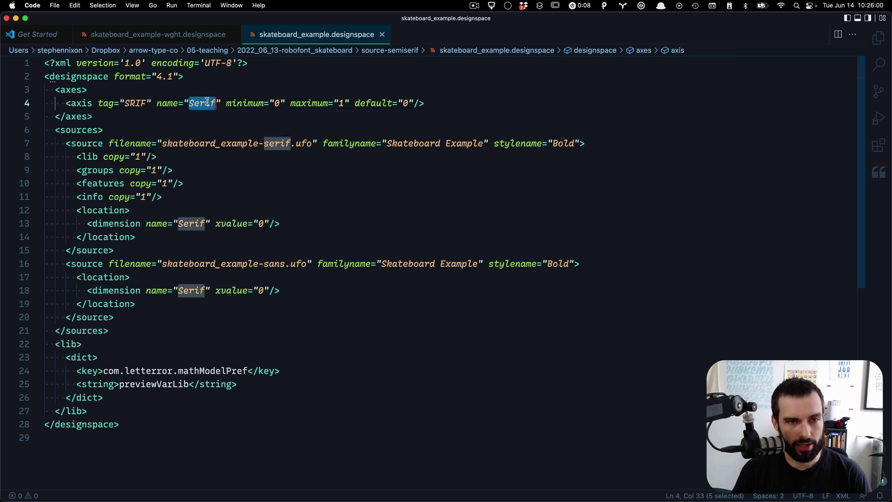
key(Down)
drag(221, 103, 158, 105)
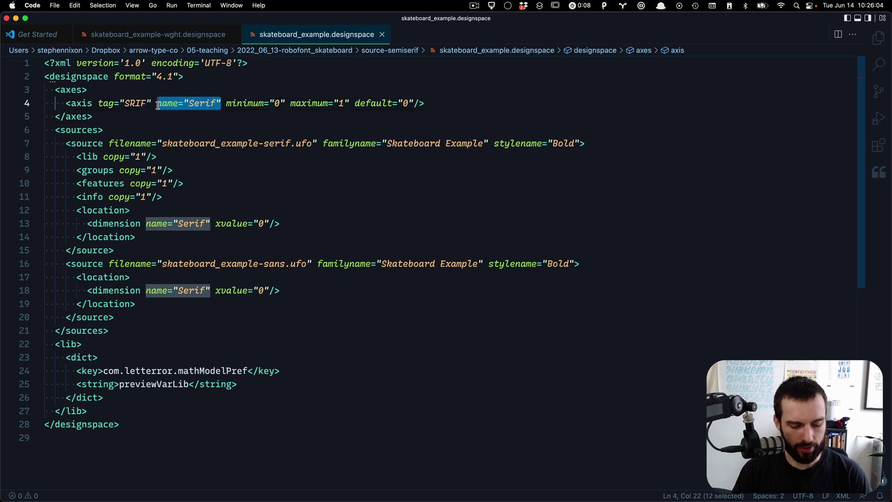
key(super+d)
key(super+d)
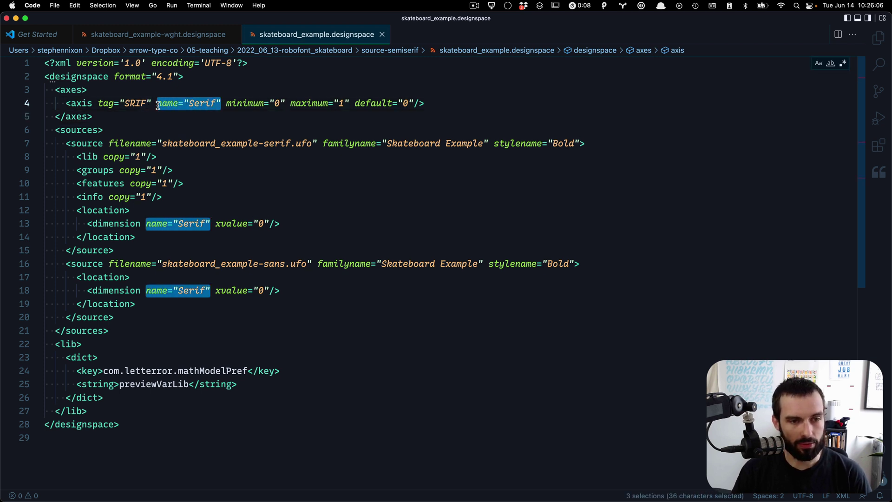
Step: Try adding extra letters to the Serif axis name in the axis definition and both source locations at once, and remove them again
key(Right)
key(Left)
text(y)
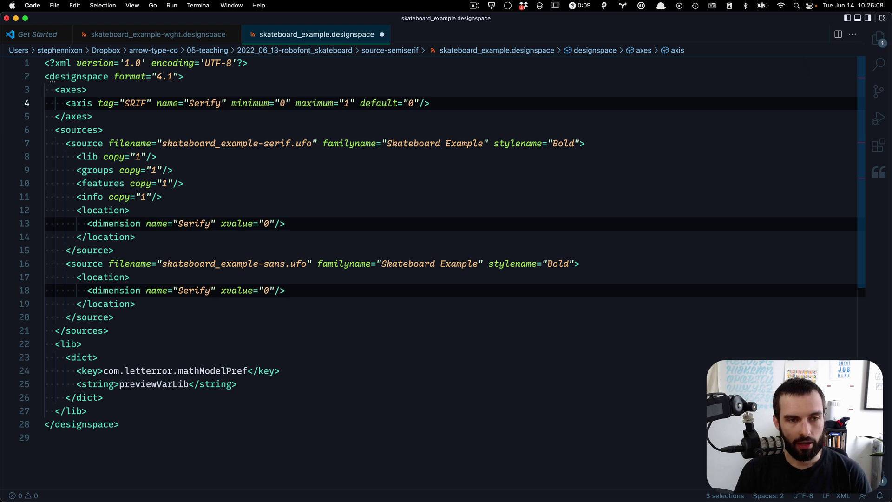
key(BackSpace)
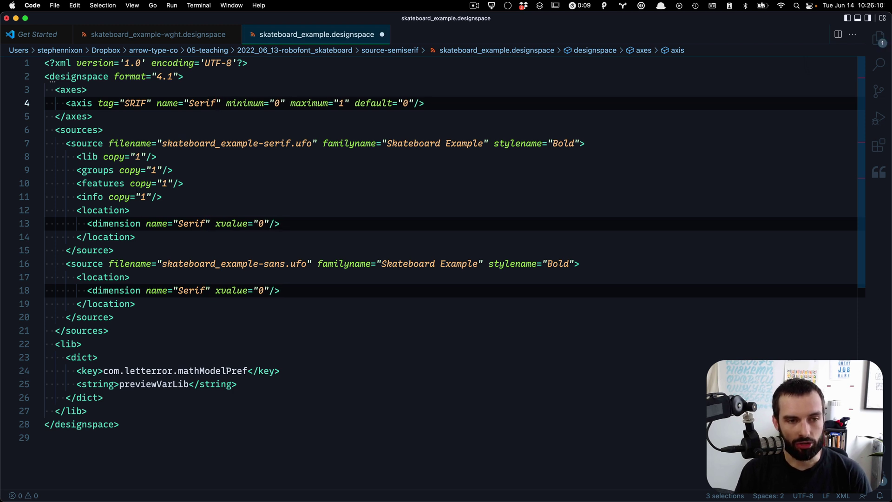
text(fed)
key(BackSpace)
key(BackSpace)
key(BackSpace)
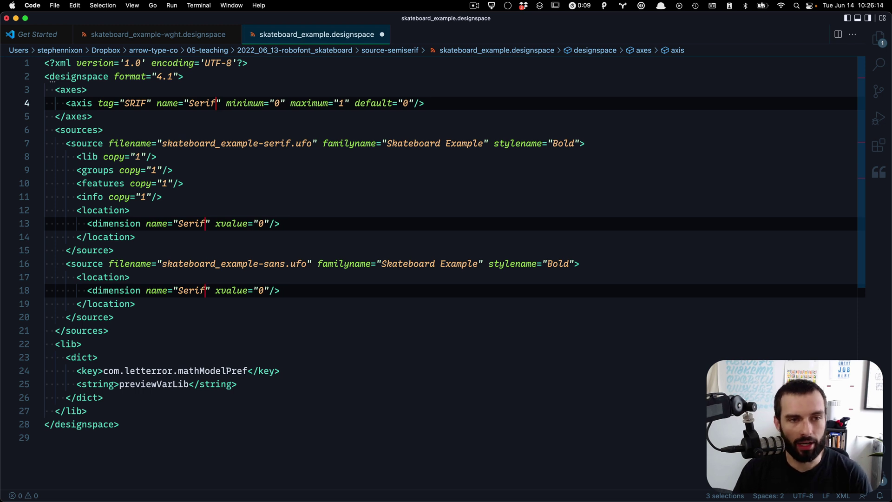
Step: Save skateboard_example.designspace and close its code editor window
click(297, 184)
key(super+s)
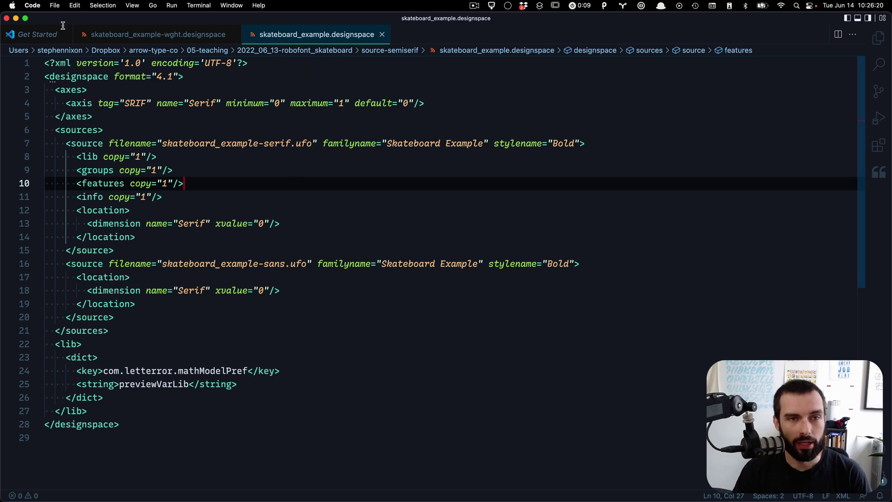
click(6, 18)
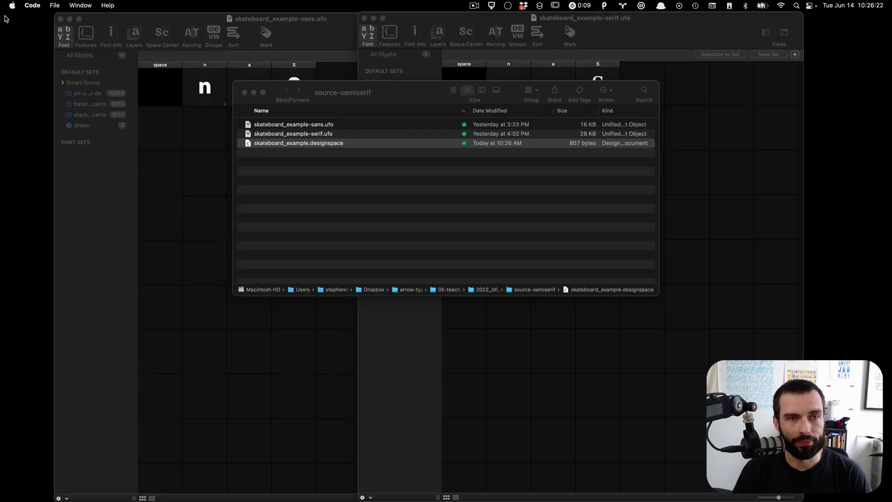
Step: Switch to RoboFont, launch the Skateboard extension and open skateboard_example.designspace from the source-semiserif folder in it
click(396, 198)
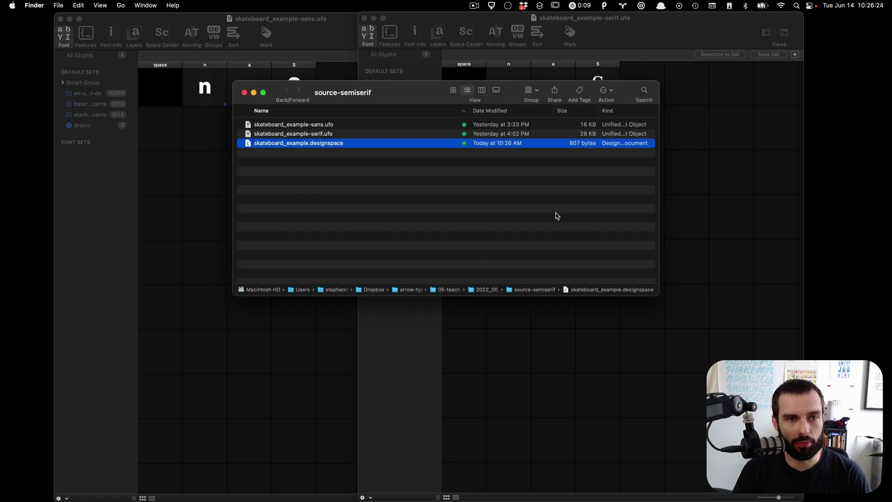
click(753, 197)
click(213, 5)
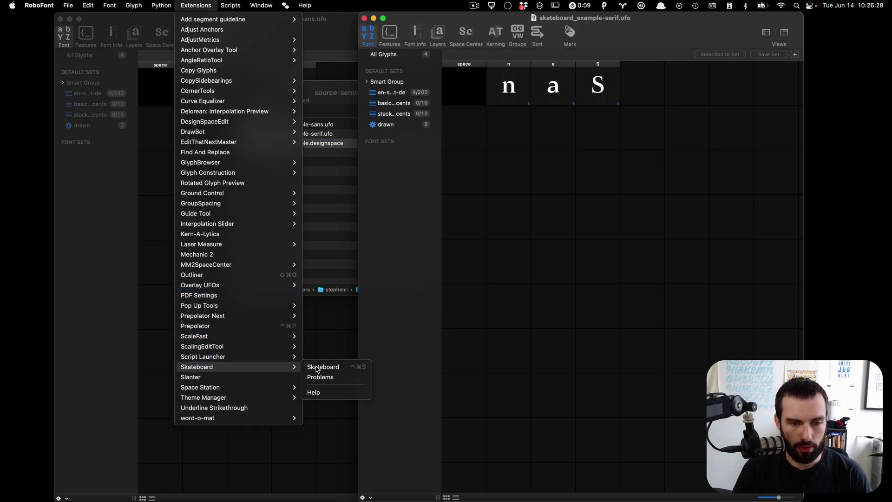
click(318, 367)
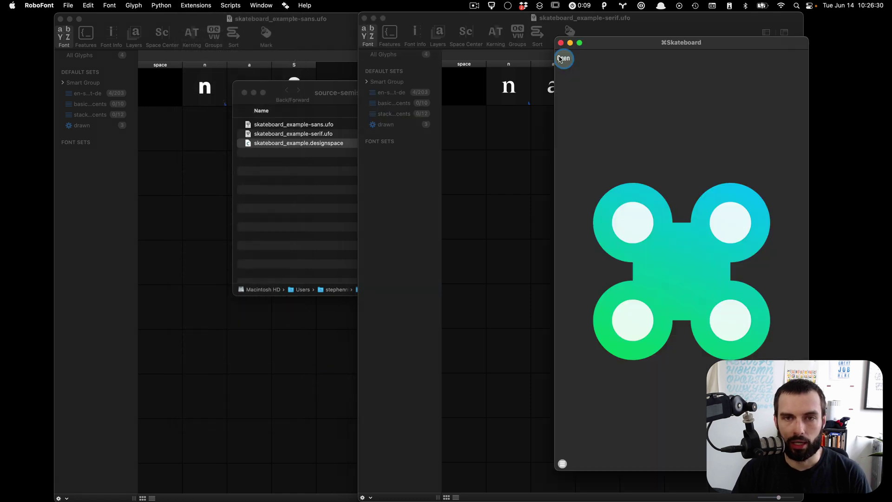
click(563, 58)
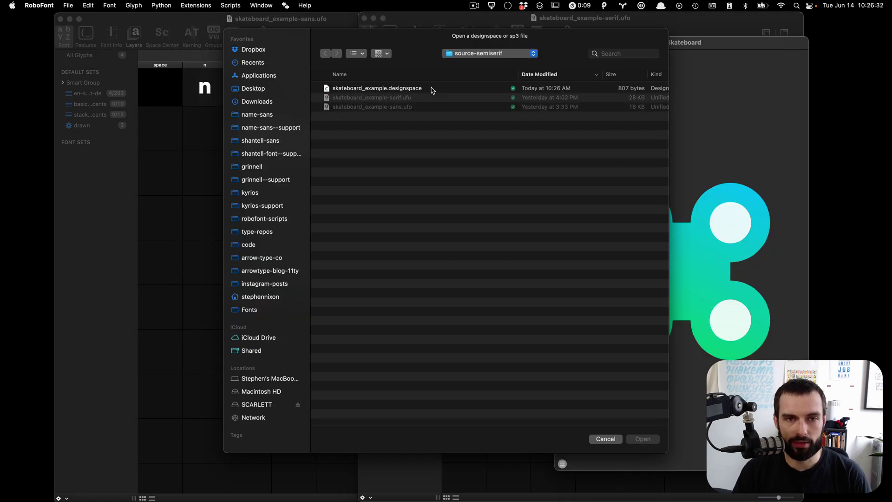
double_click(377, 88)
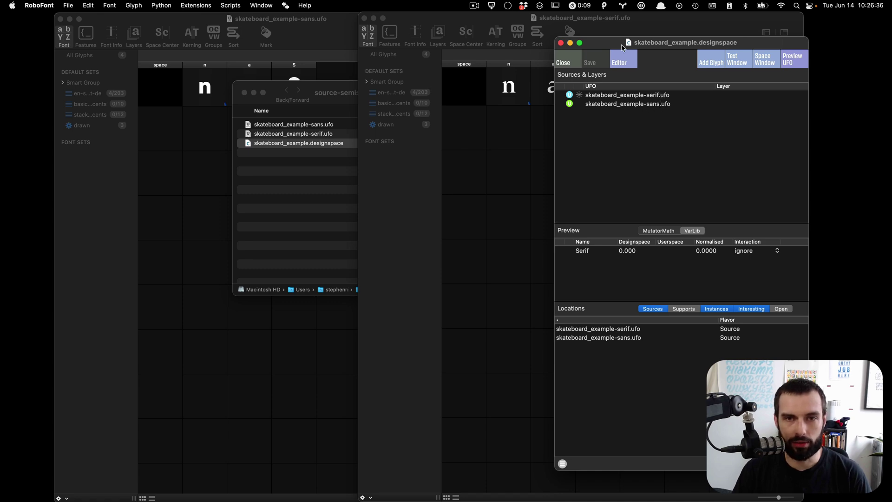
Step: Reorder the Skateboard window's desktop to sit beside the font windows' desktop, switch to it, and center and widen the window
key(ctrl+Up)
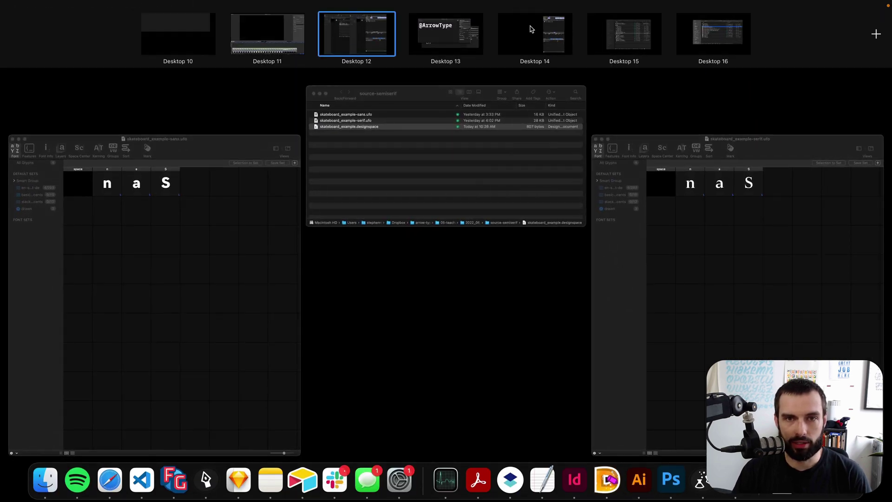
drag(529, 29, 441, 33)
click(464, 34)
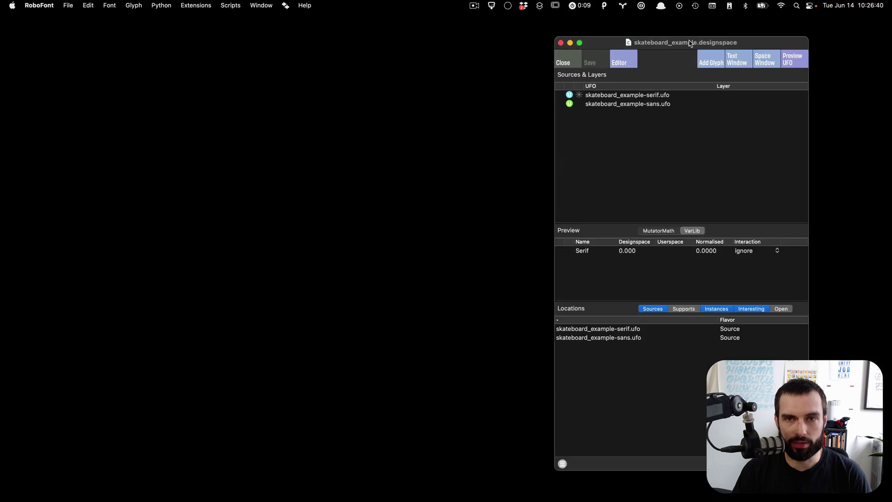
drag(690, 43, 444, 44)
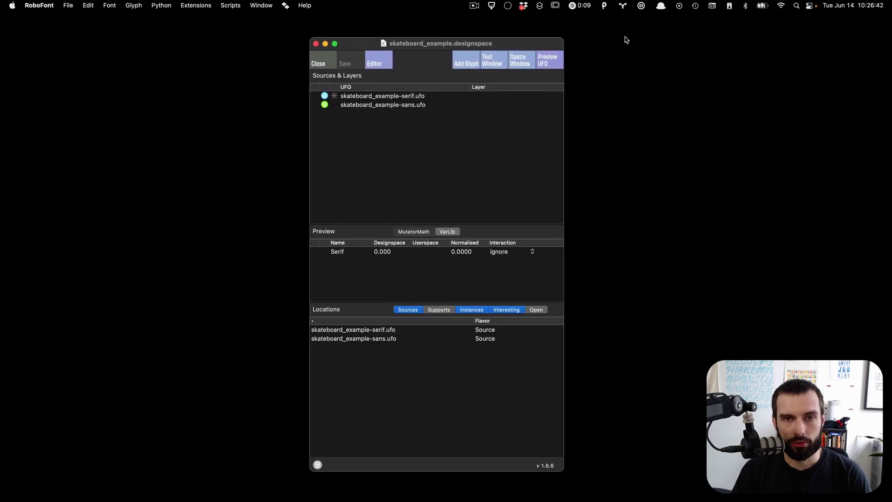
drag(564, 38, 588, 68)
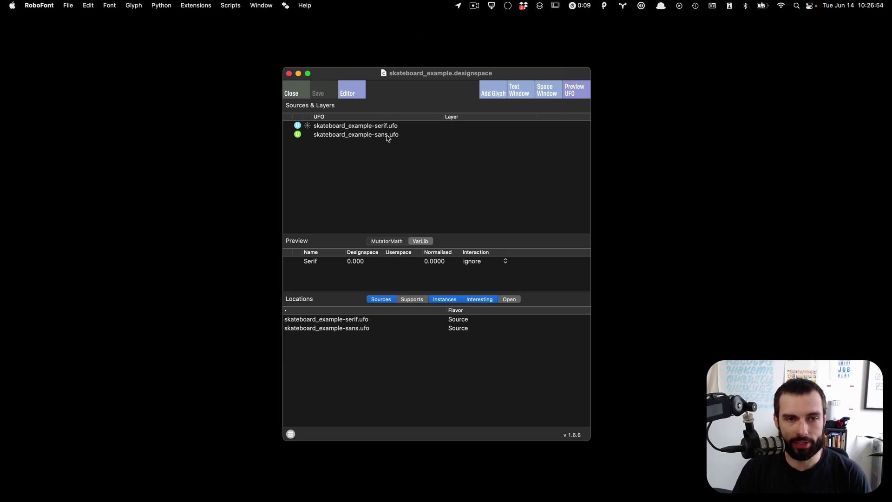
Step: Add an ampersand glyph to all sources of the designspace and bring the sans UFO's font window forward
click(488, 88)
text(amperx)
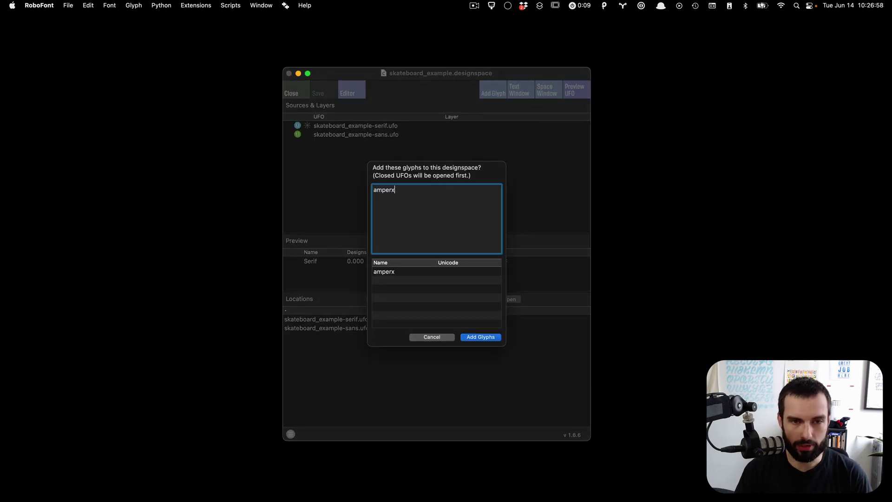
key(BackSpace)
text(sand)
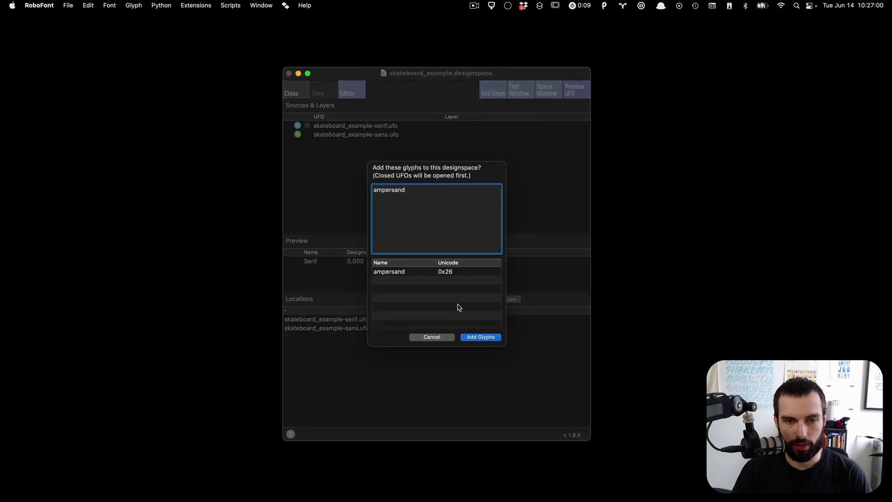
click(409, 273)
click(484, 338)
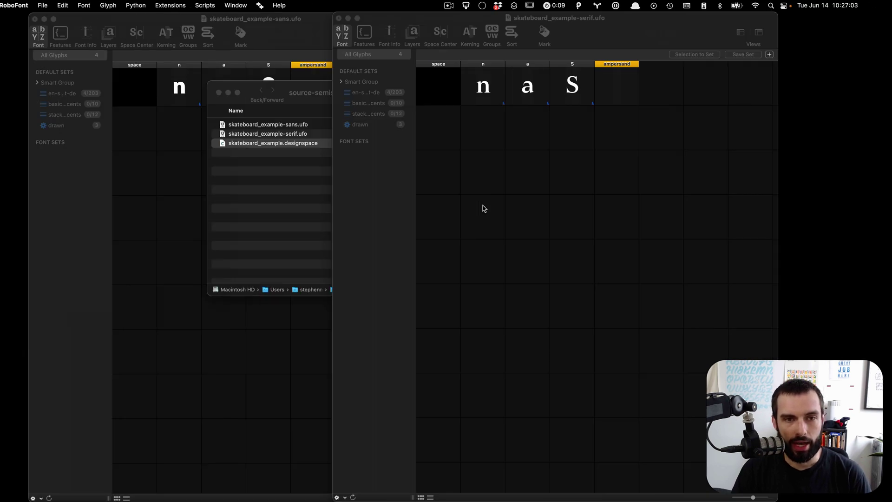
click(171, 194)
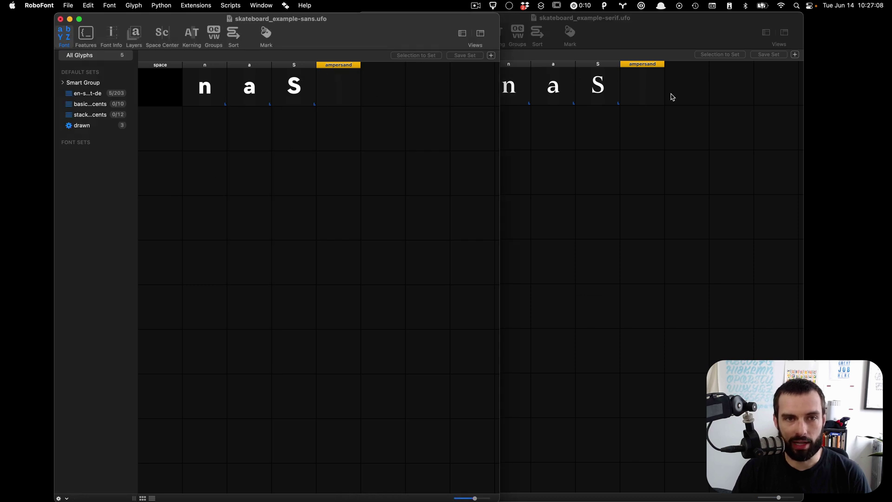
Step: Open Skateboard's Text and Space windows from the designspace and arrange all three windows so the Space preview and axis settings are uncovered
key(ctrl+Right)
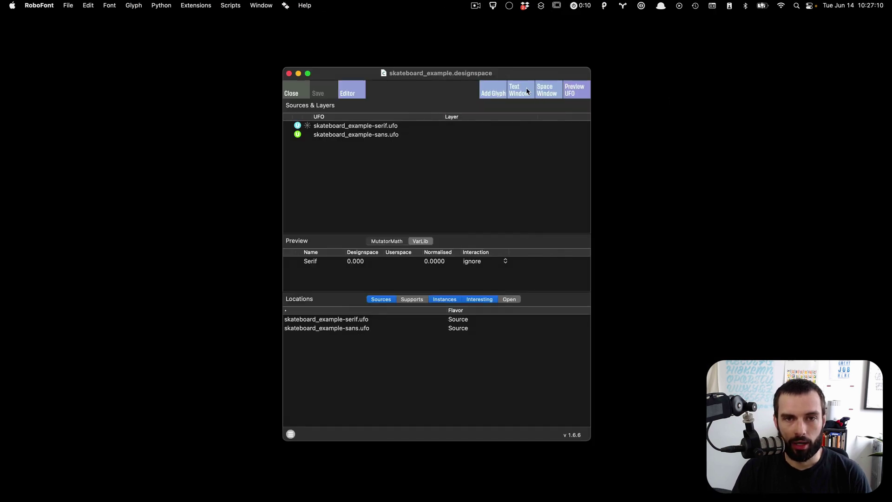
click(526, 92)
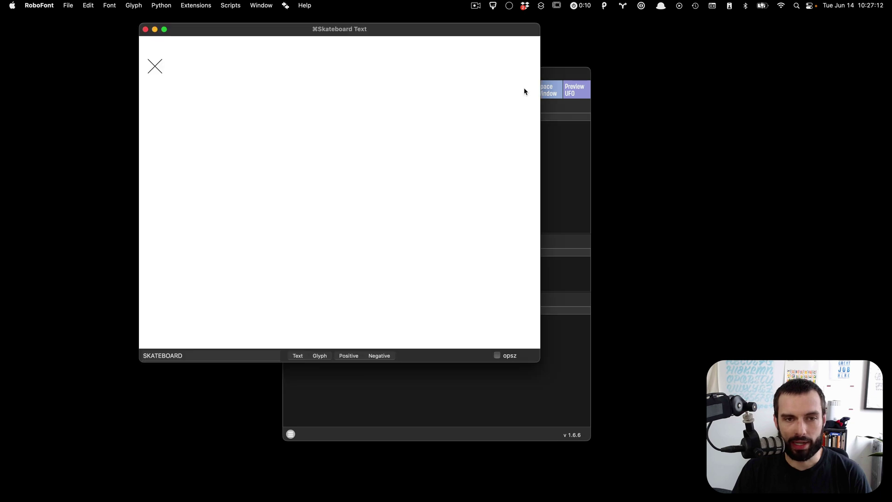
click(553, 84)
click(547, 91)
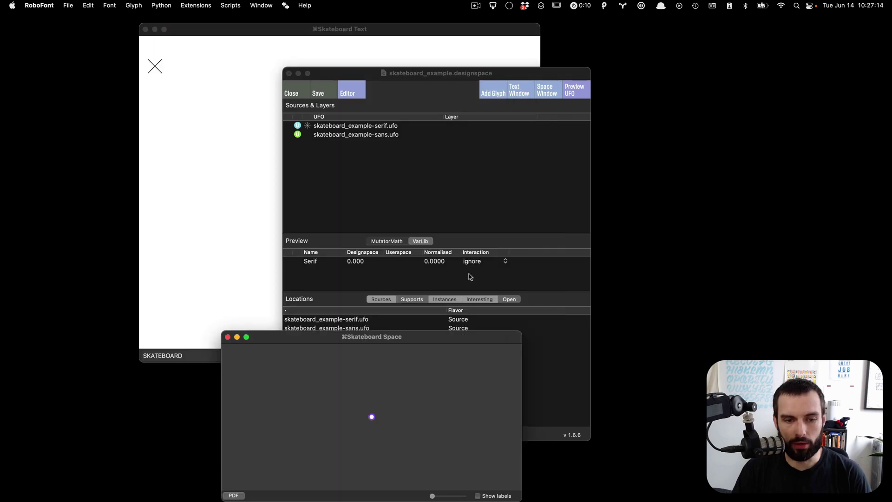
drag(439, 341, 378, 228)
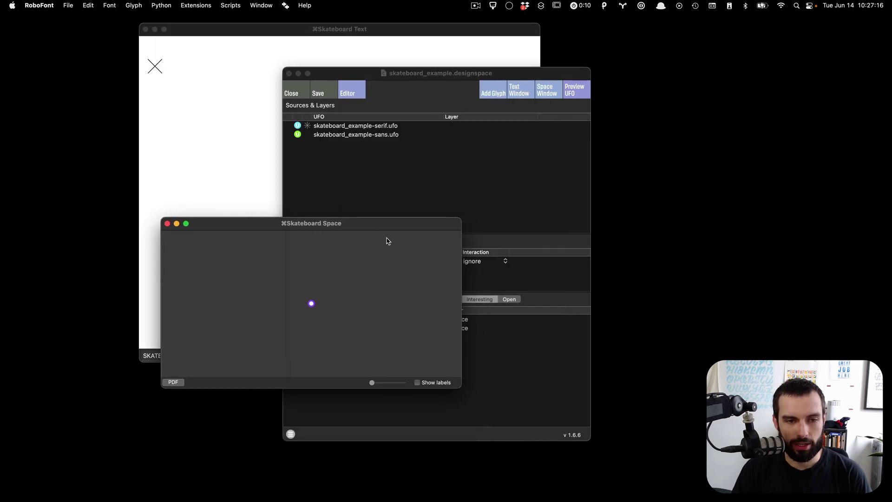
click(470, 197)
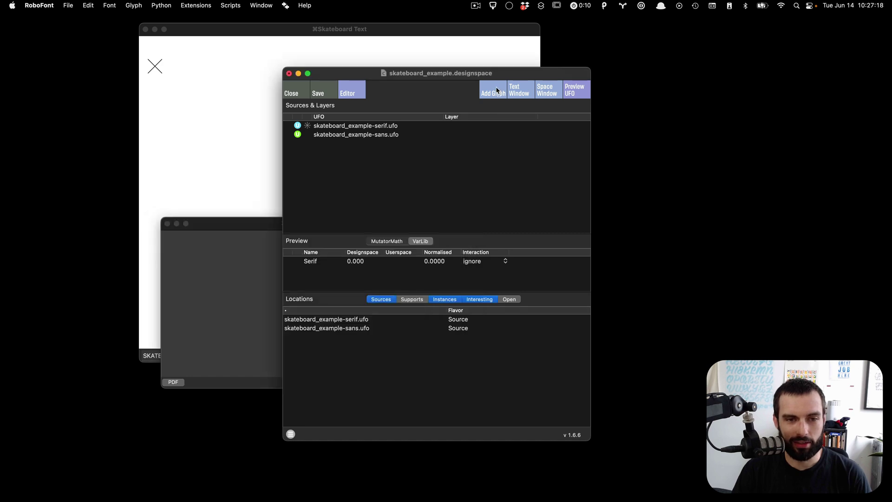
drag(502, 75, 693, 69)
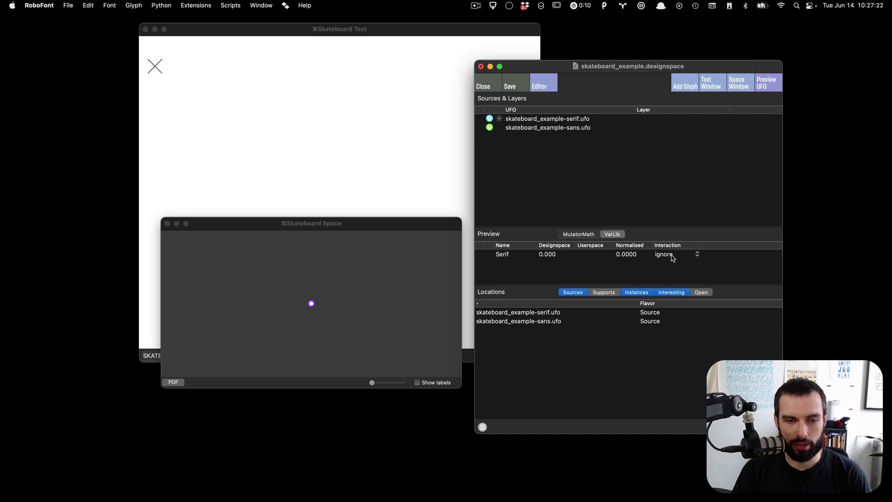
Step: Set the Serif axis interaction to horizontal and move the designspace window clear of the text preview
click(673, 259)
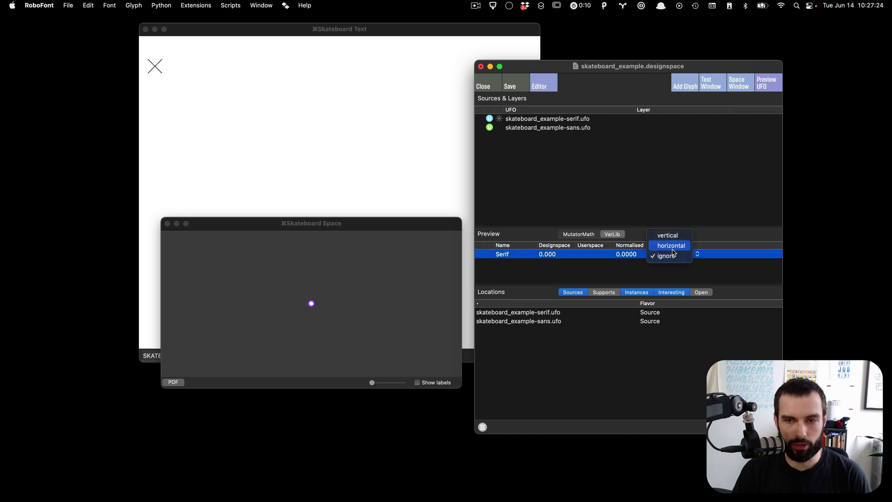
click(674, 249)
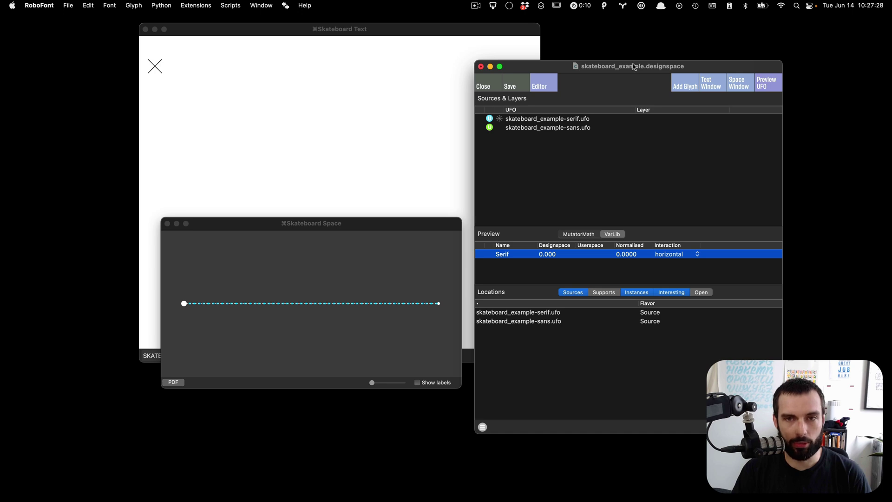
drag(635, 67, 699, 48)
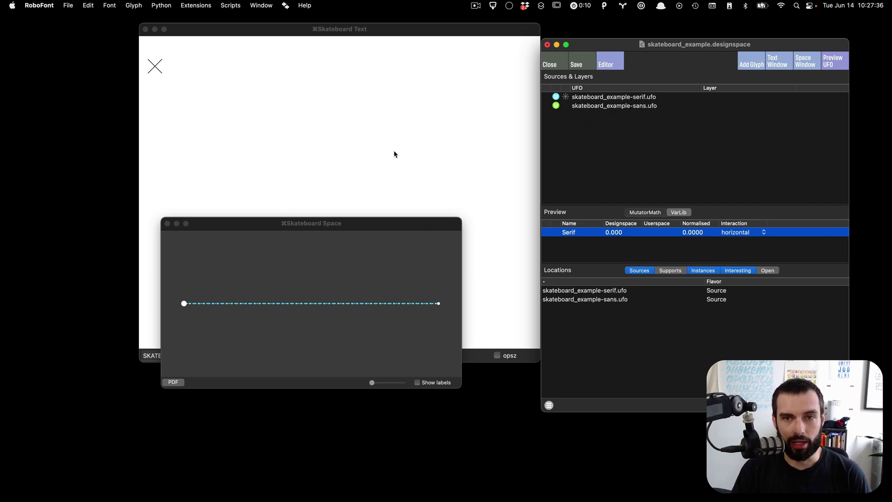
Step: Open the n glyph of skateboard_example-sans.ufo in a glyph window and enlarge that window to fill the screen
key(ctrl+Left)
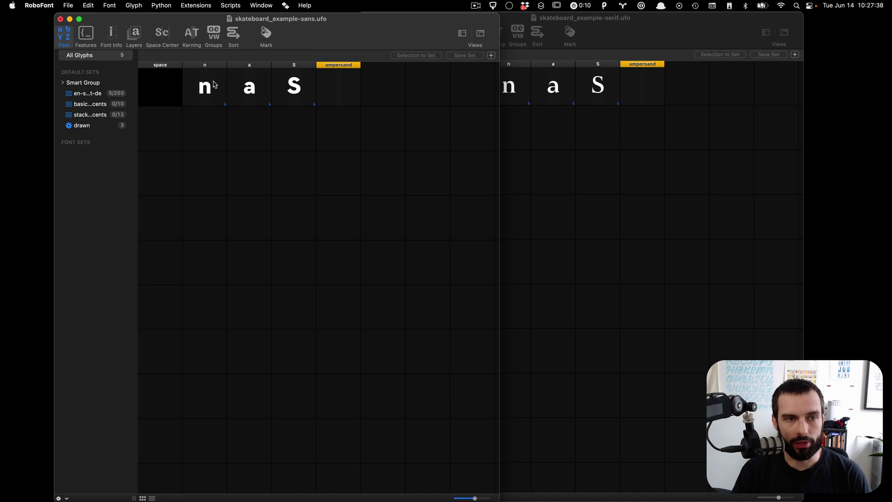
double_click(215, 84)
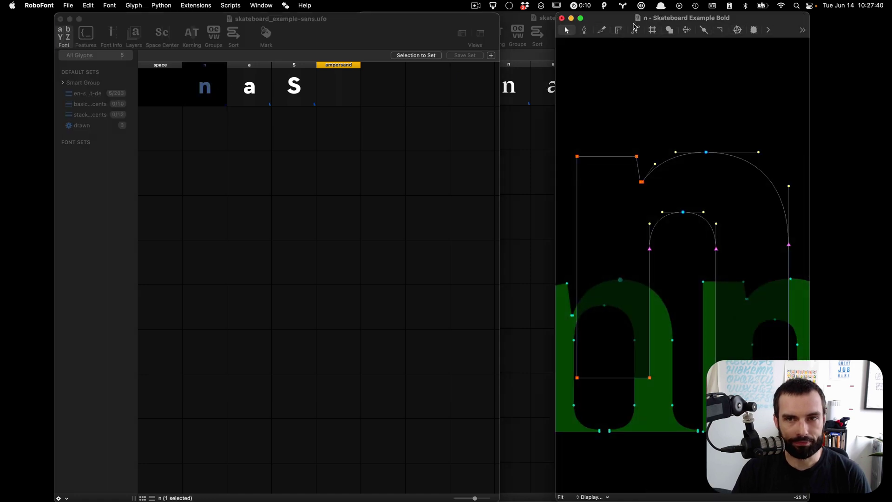
drag(635, 26, 428, 45)
double_click(466, 40)
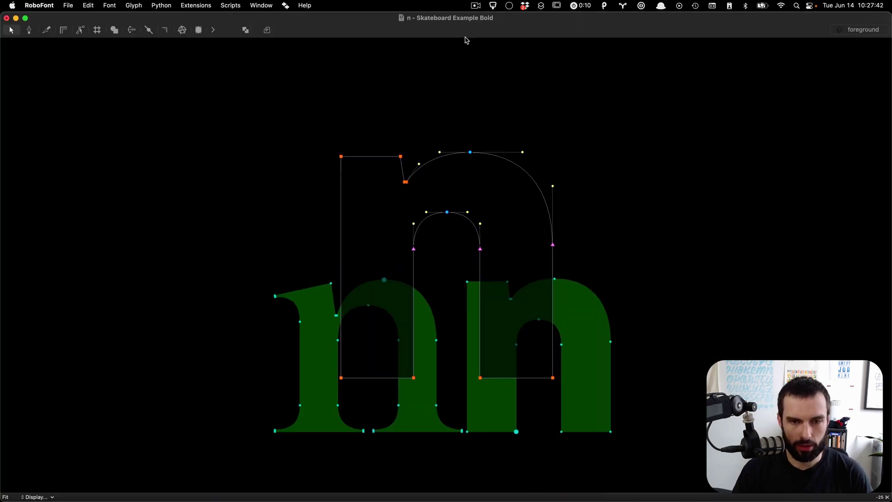
Step: Show the metrics and point indexes on the sans n outline
click(38, 497)
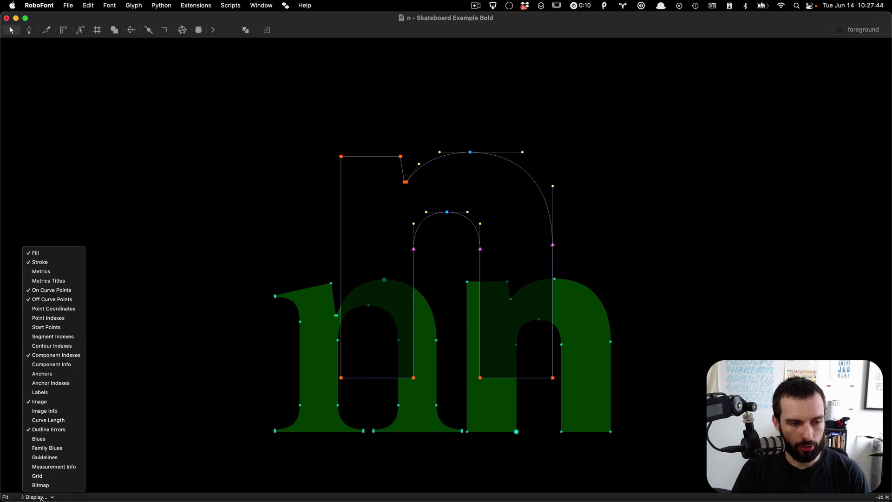
click(63, 272)
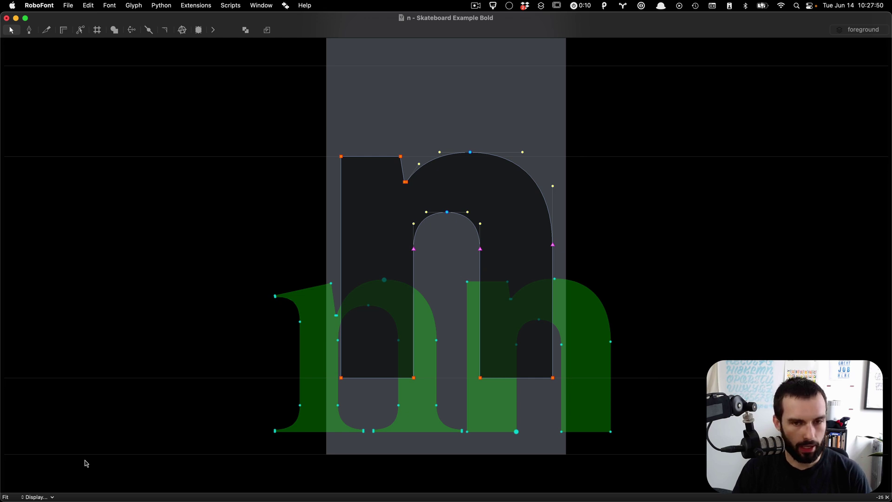
click(37, 497)
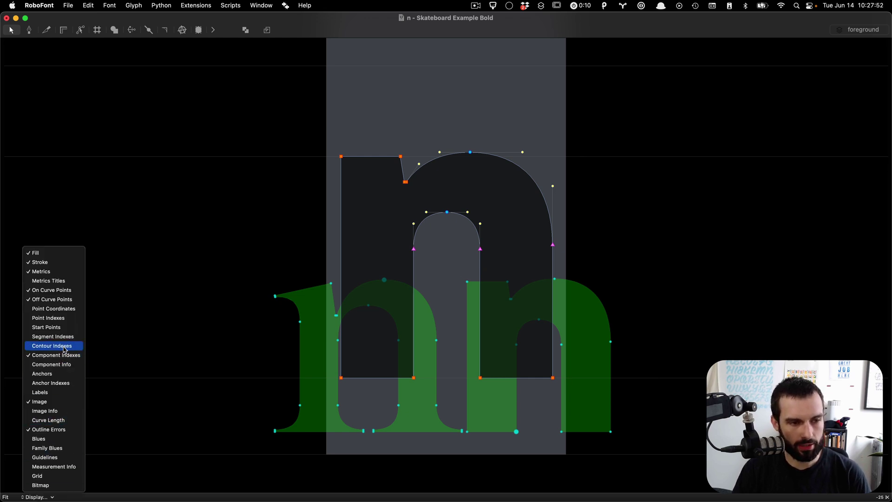
click(49, 318)
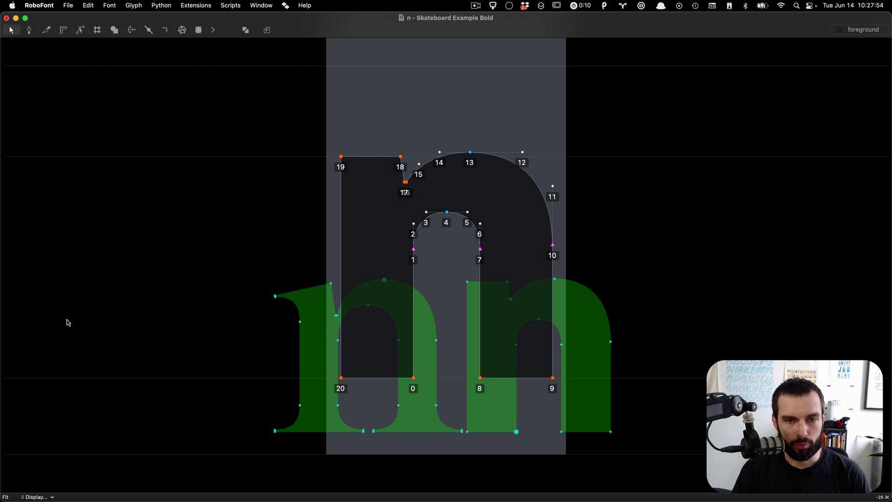
scroll(498, 398, up, 3)
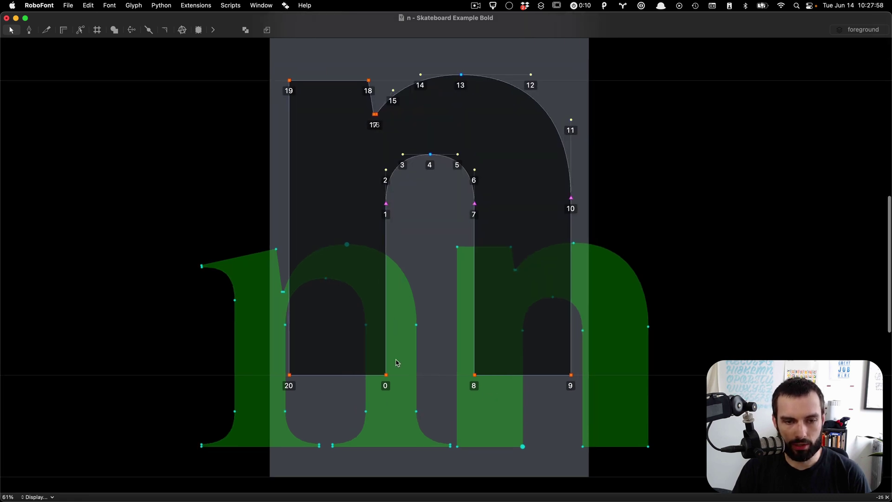
Step: Turn on the start point display for the sans n outline
drag(406, 361, 355, 402)
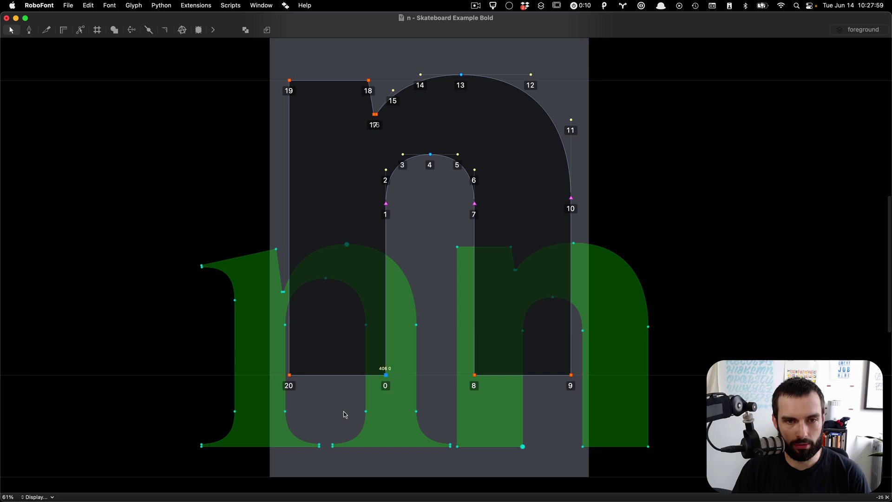
click(50, 496)
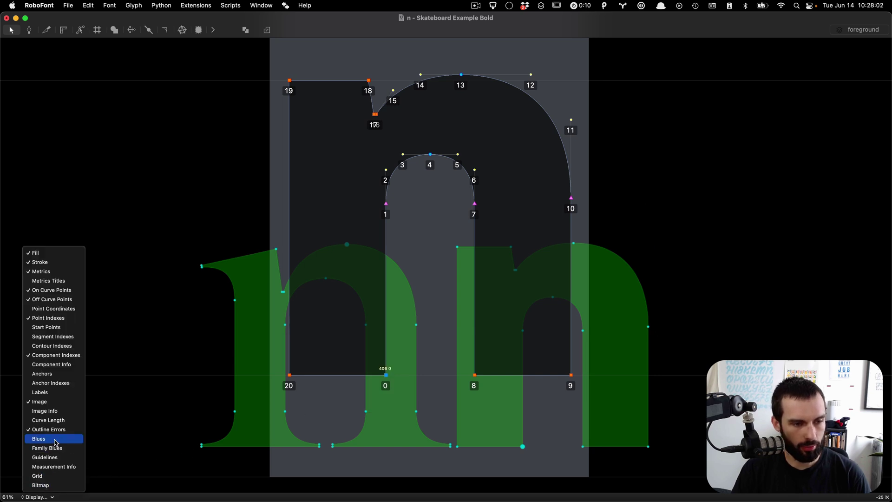
click(58, 328)
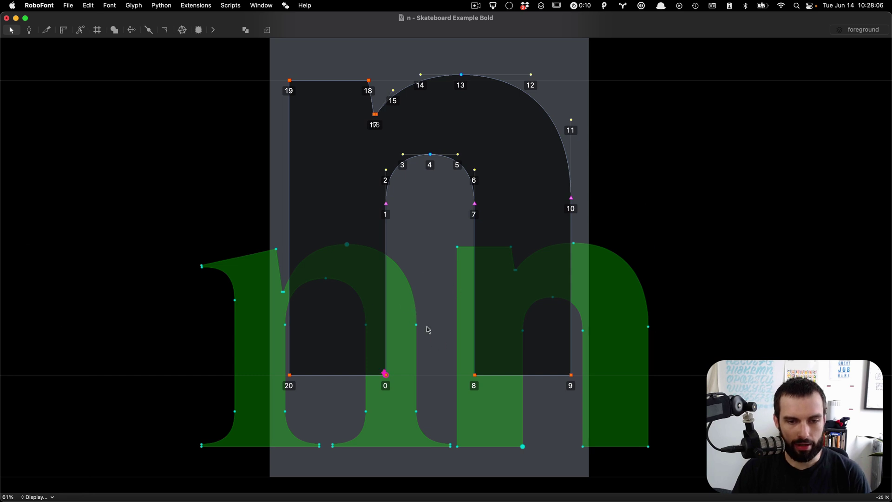
Step: Switch between the sans and serif n to compare their start points and point indexes
key(super+alt+e)
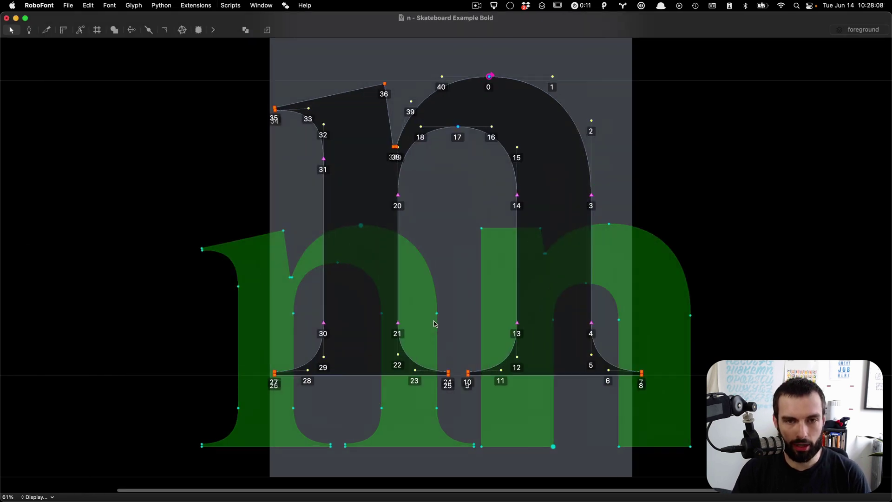
scroll(444, 309, right, 5)
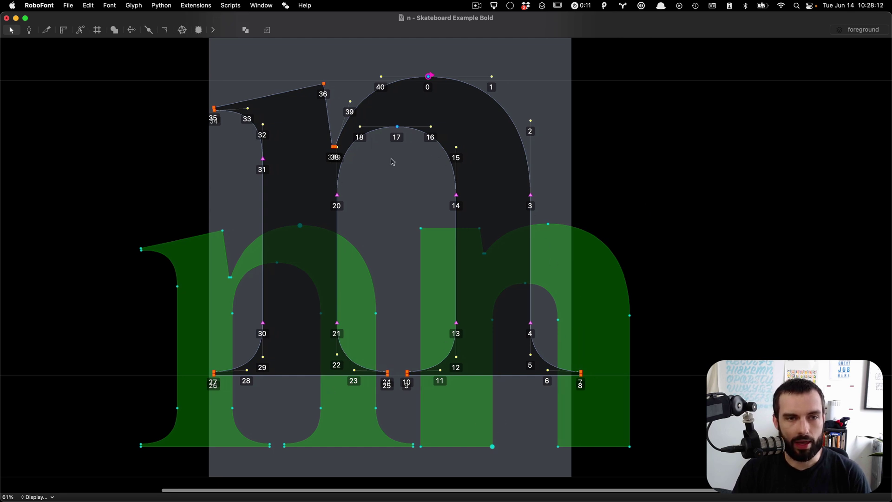
key(super+z)
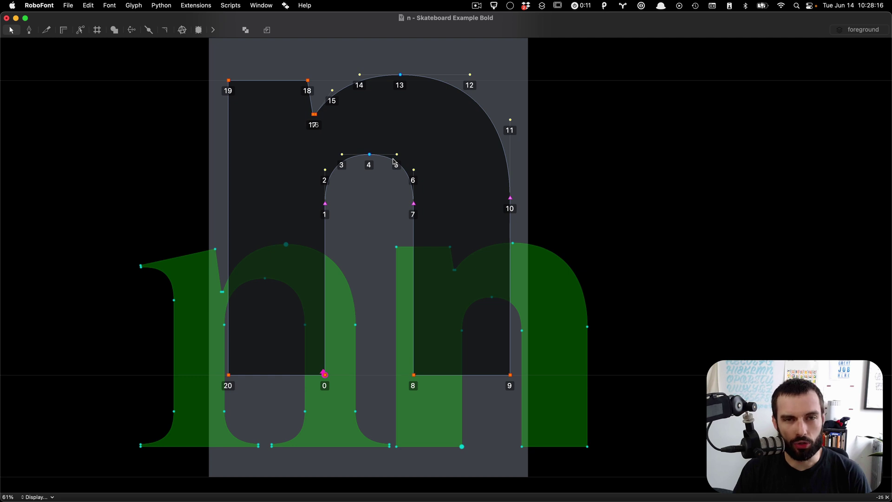
key(super+alt+e)
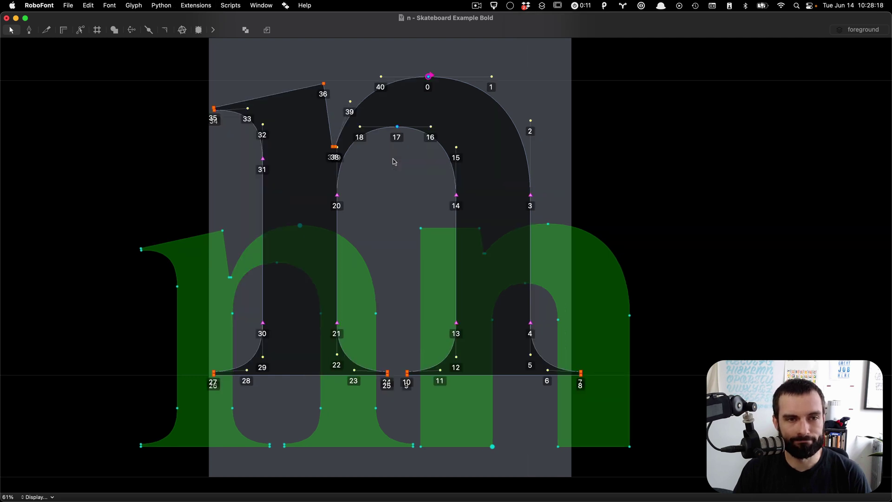
Step: Copy the whole serif n outline into the sans n's background layer and return to the sans foreground layer
key(super+a)
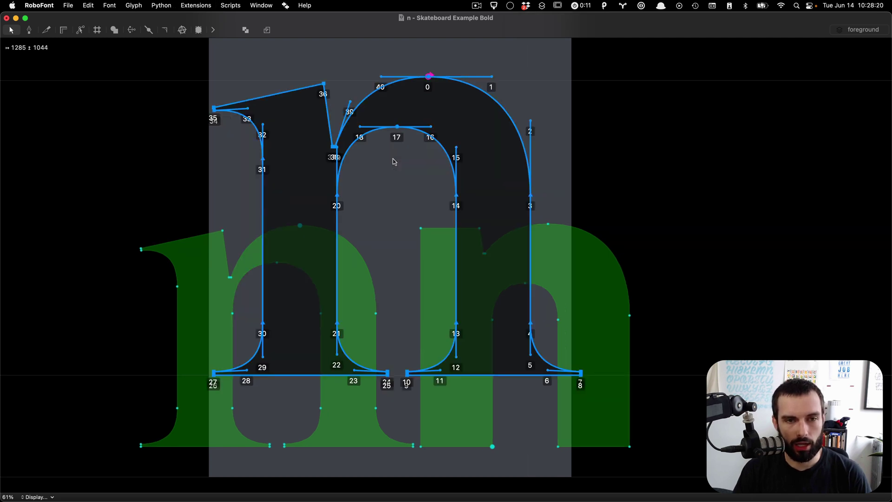
key(super+alt+e)
key(super+alt+Down)
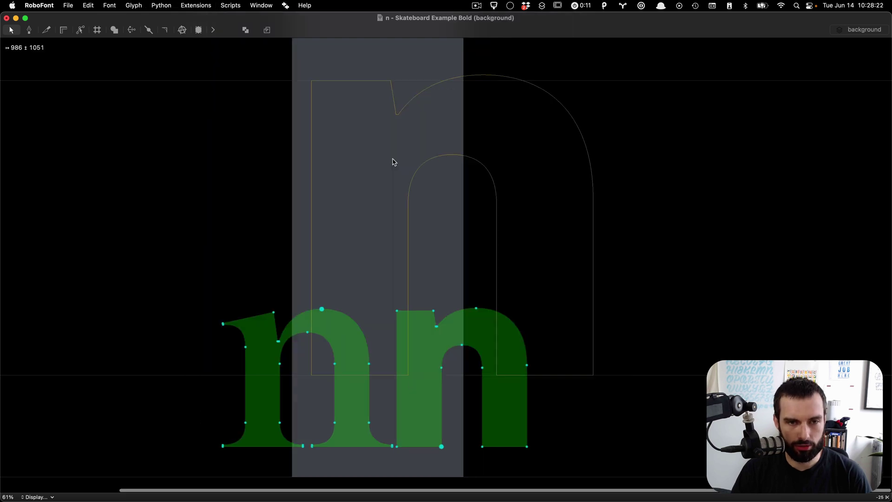
key(super+v)
key(super+alt+Up)
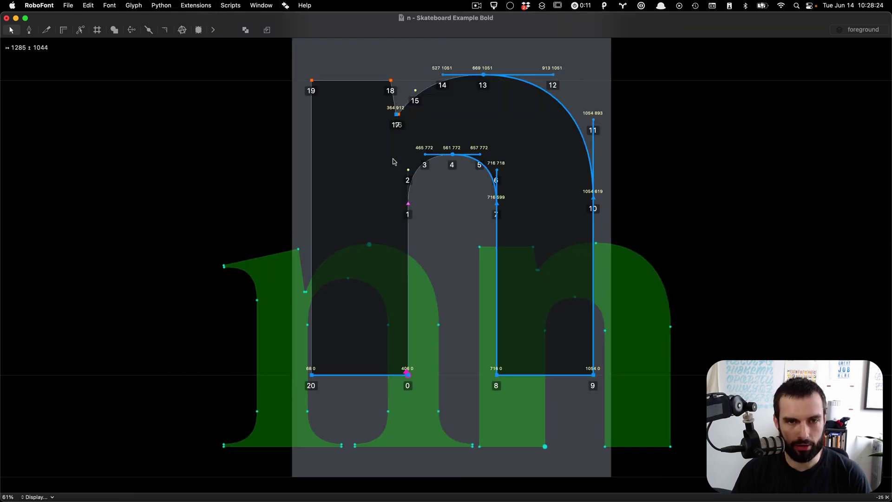
Step: Make the background layer visible behind the sans n's foreground outline
click(857, 31)
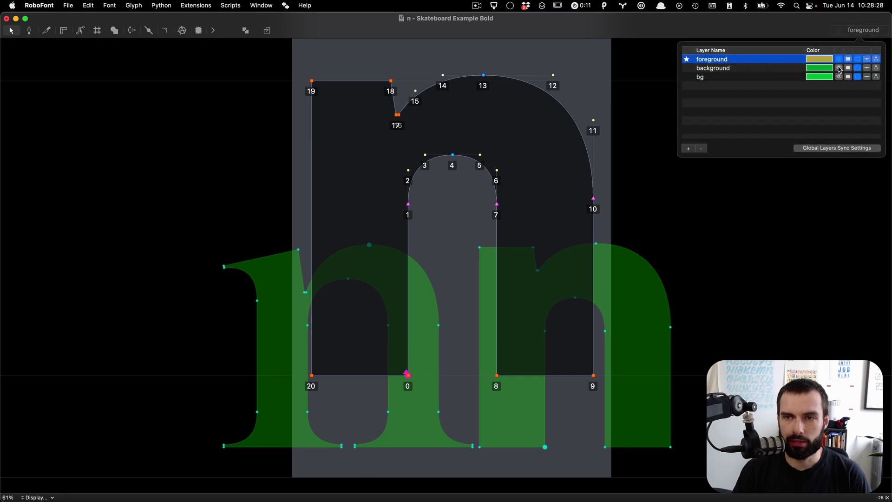
click(839, 68)
click(753, 227)
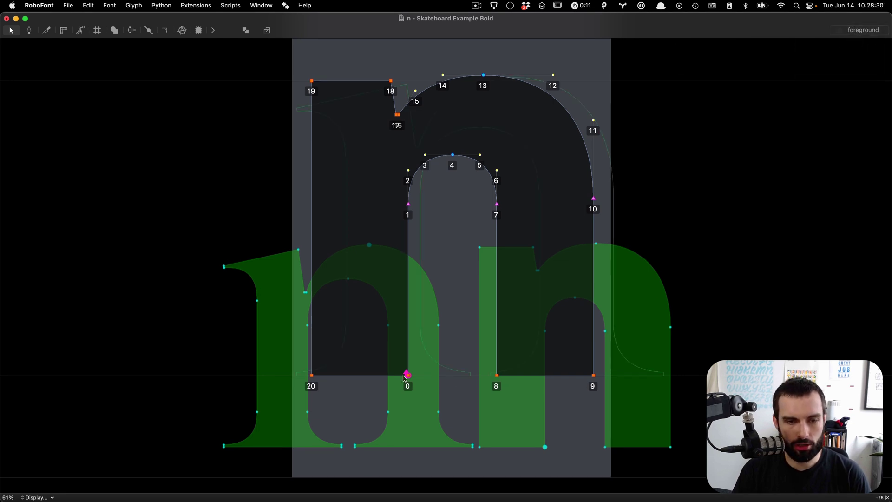
scroll(306, 366, up, 3)
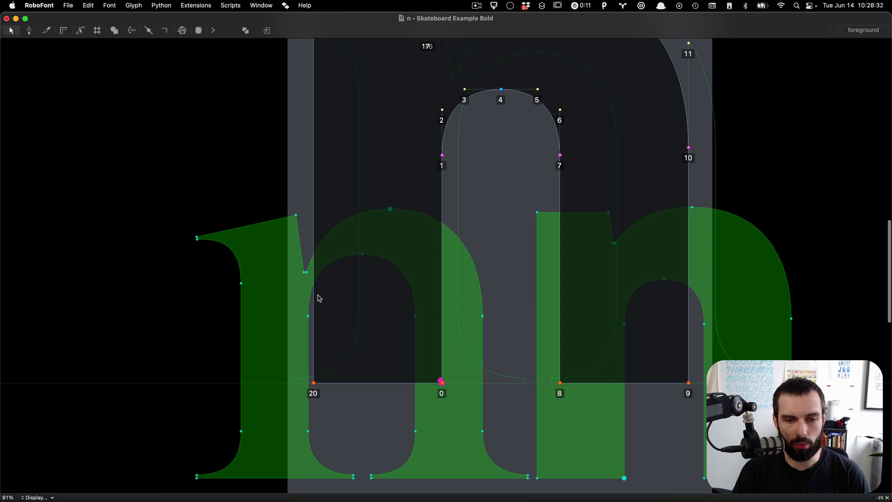
scroll(233, 334, down, 3)
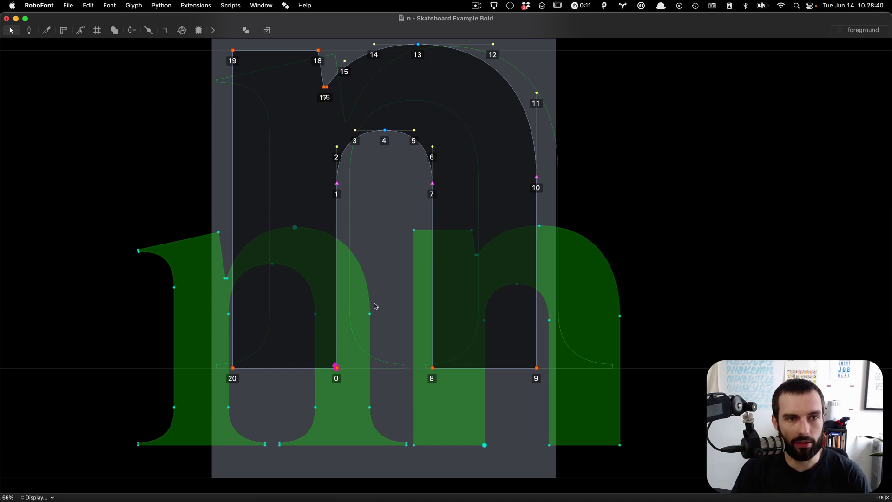
Step: Slice the sans n's left edge to add points just below its upper corner, lower on the stem, and just above the baseline
key(e)
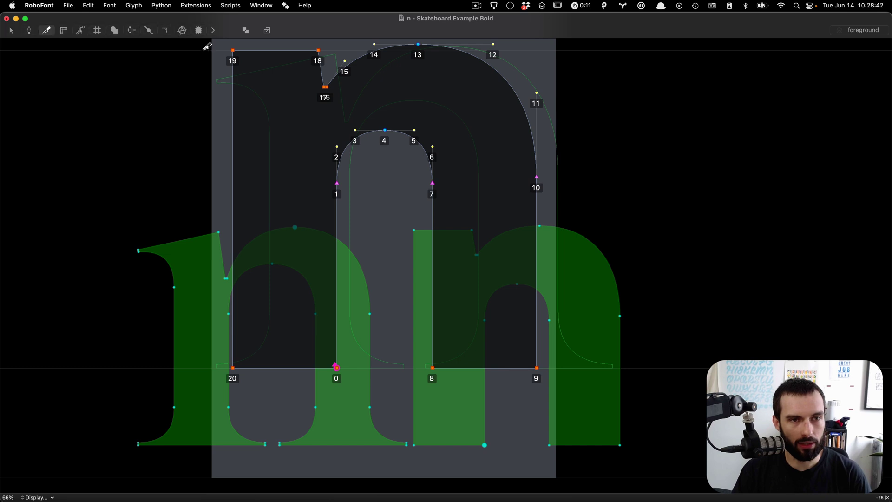
scroll(208, 39, up, 2)
scroll(208, 39, up, 2)
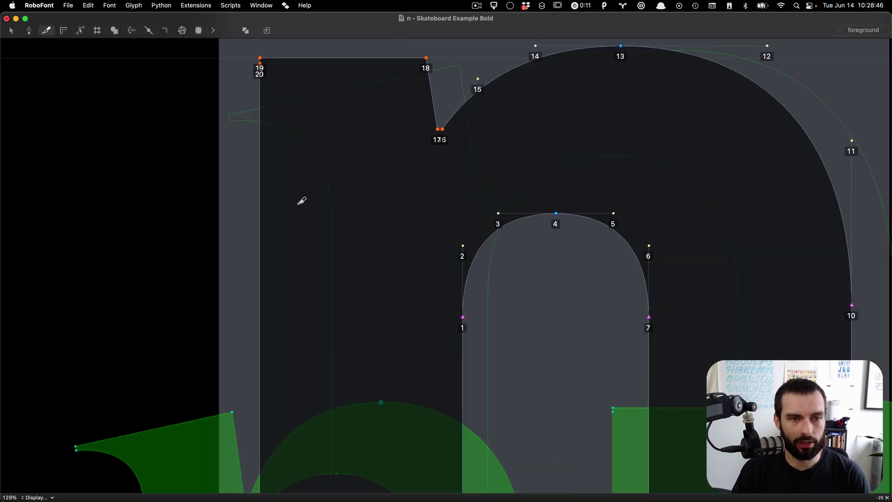
drag(300, 200, 186, 209)
scroll(278, 156, down, 3)
scroll(272, 356, down, 5)
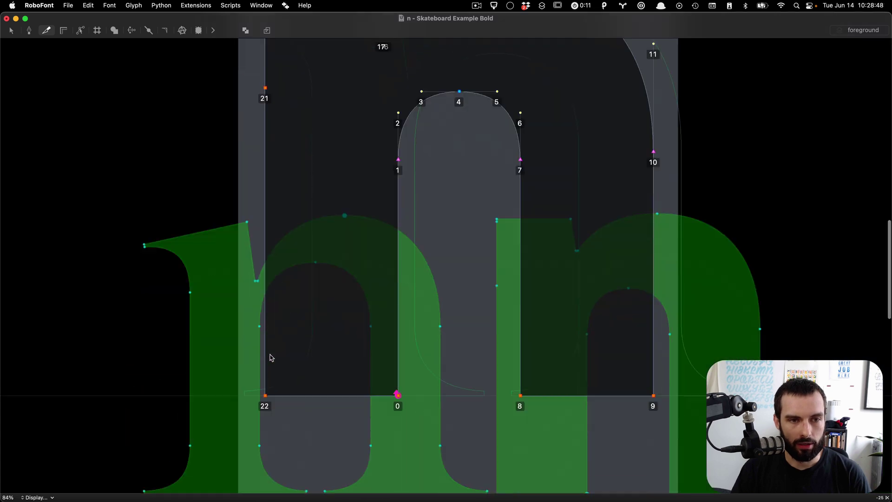
mouse_move(274, 353)
mouse_down()
mouse_move(238, 375)
mouse_move(288, 357)
mouse_up()
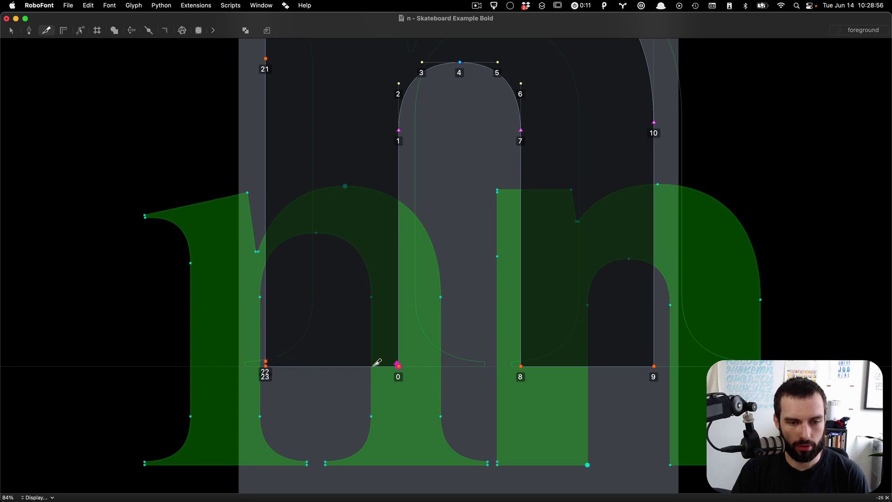
Step: Copy the serif outline from the background layer and paste it into the sans n's foreground layer
key(super+j)
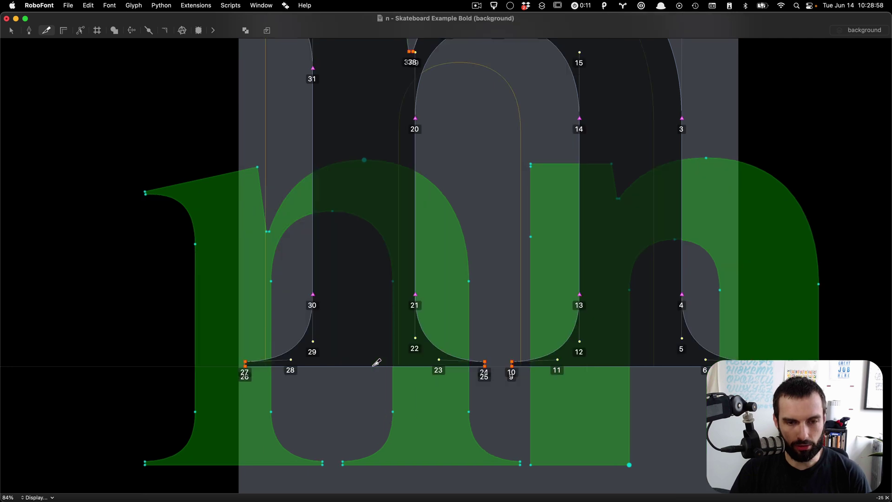
key(v)
double_click(375, 367)
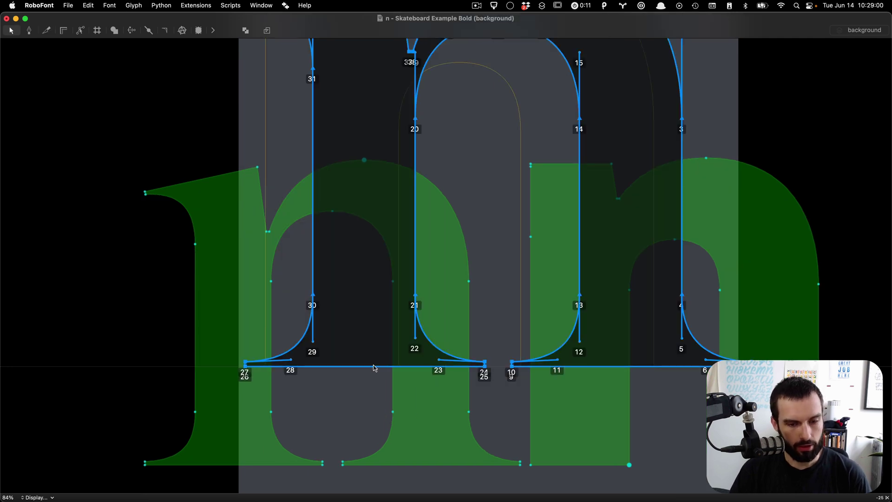
key(super+c)
key(super+j)
key(super+v)
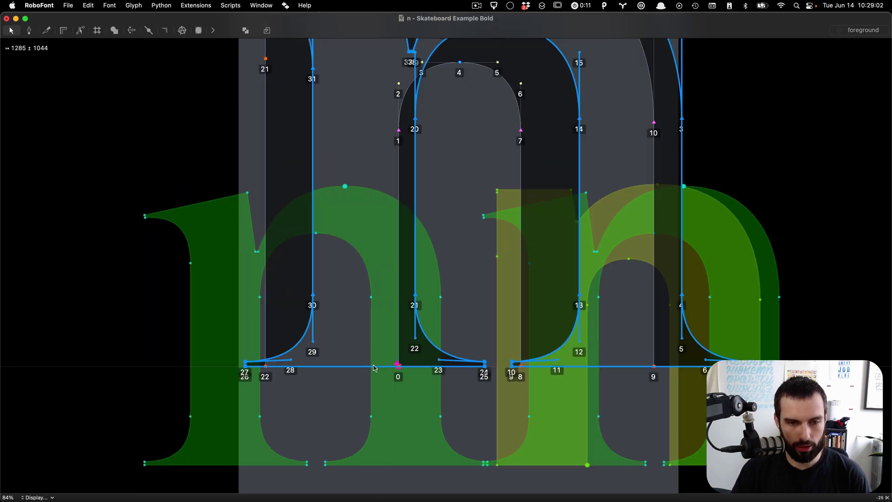
Step: Place a horizontal measurement guide through the foot serifs' upper points at a height of 12 units, and remove the pasted serif outline
click(465, 347)
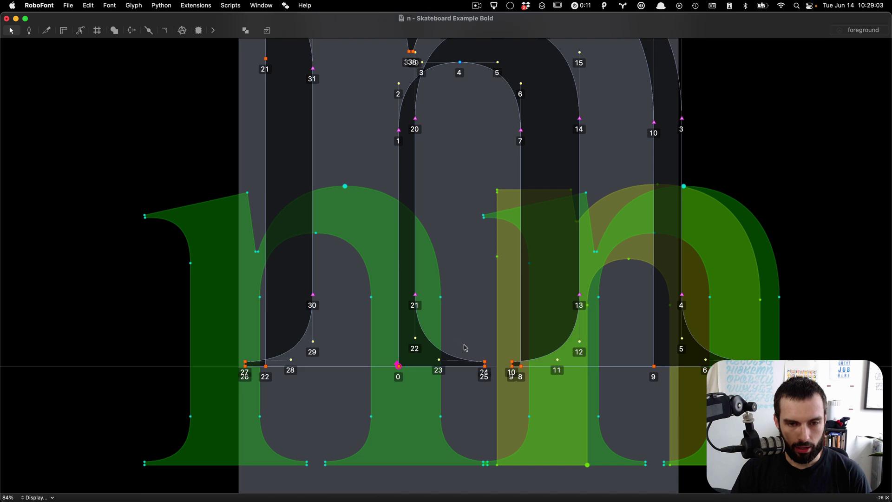
click(480, 363)
shift+click(245, 364)
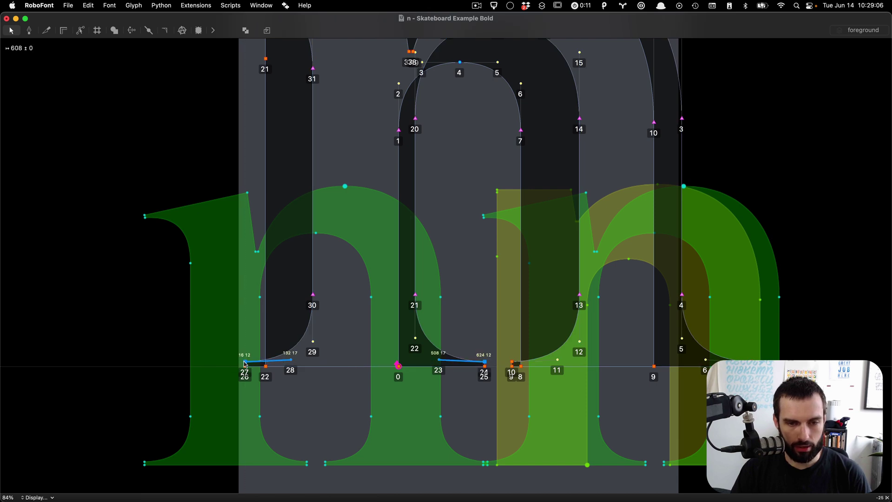
key(super+a)
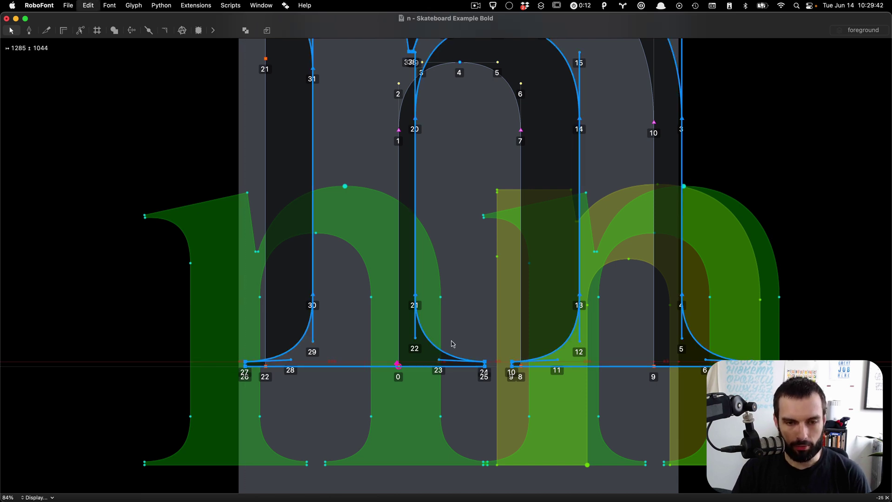
key(super+shift+o)
key(super+j)
key(super+j)
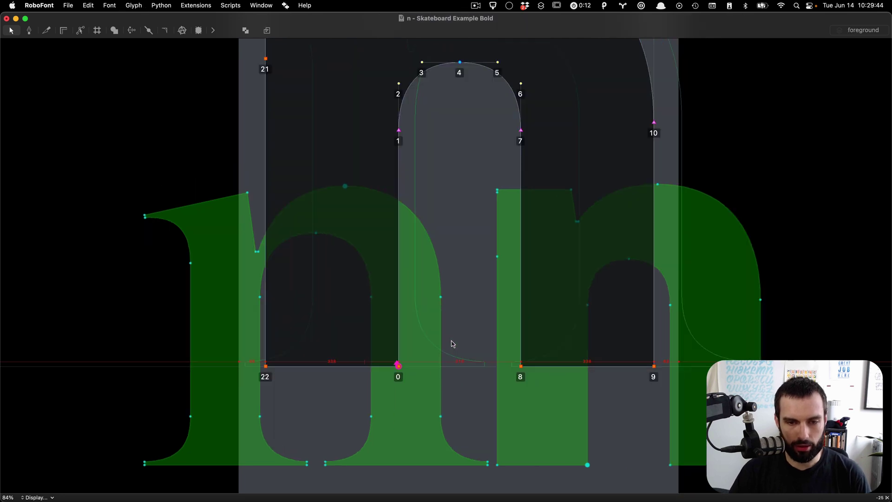
Step: Slice both sans n stems along the lower guide to add a point on each of their four vertical edges
scroll(405, 377, up, 5)
key(k)
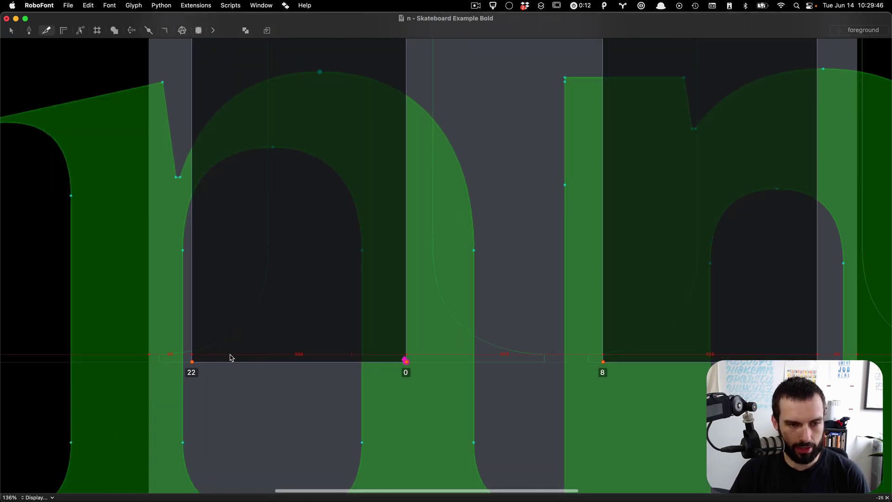
drag(220, 354, 189, 353)
click(192, 354)
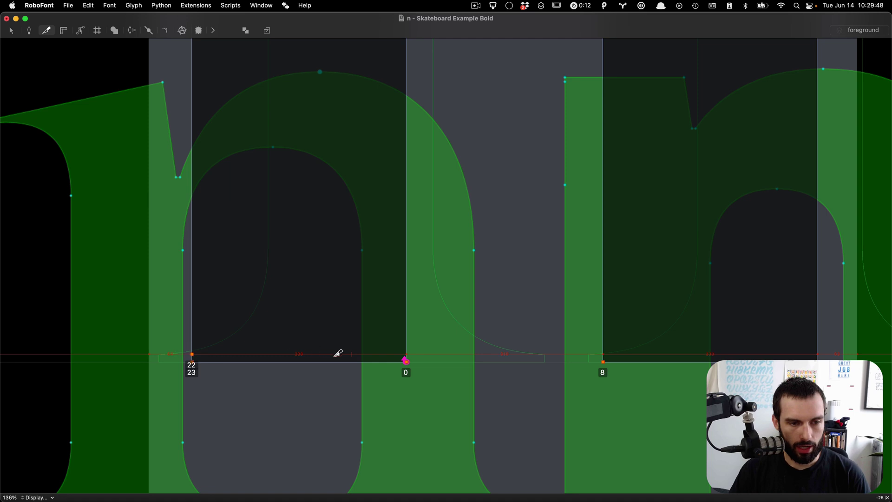
click(406, 356)
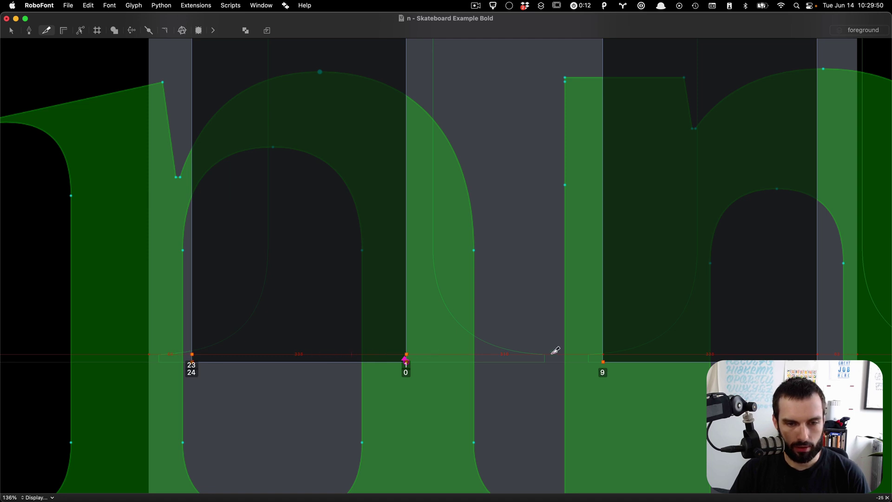
click(603, 354)
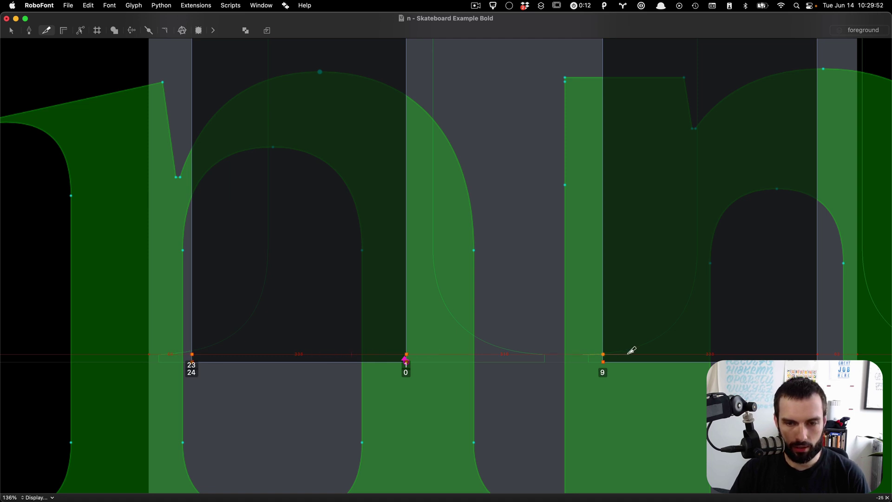
click(818, 355)
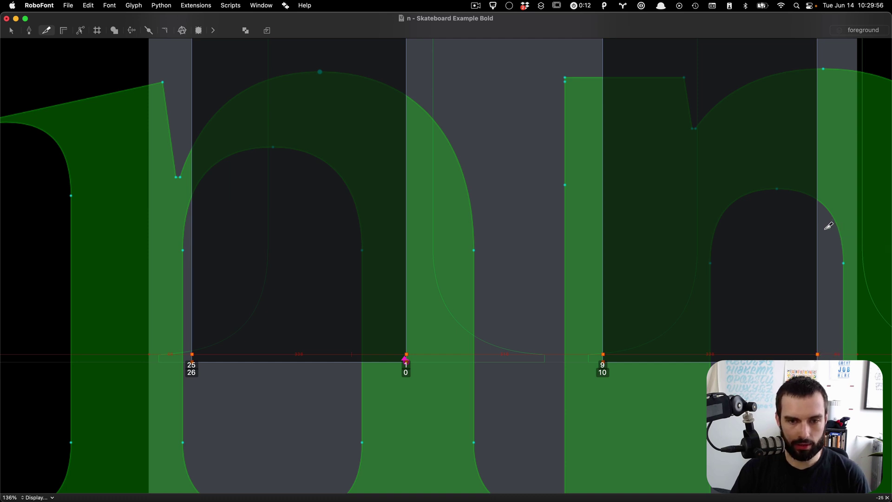
Step: Add a second horizontal measurement guide across the stems where the background outline's foot serif brackets begin
key(g)
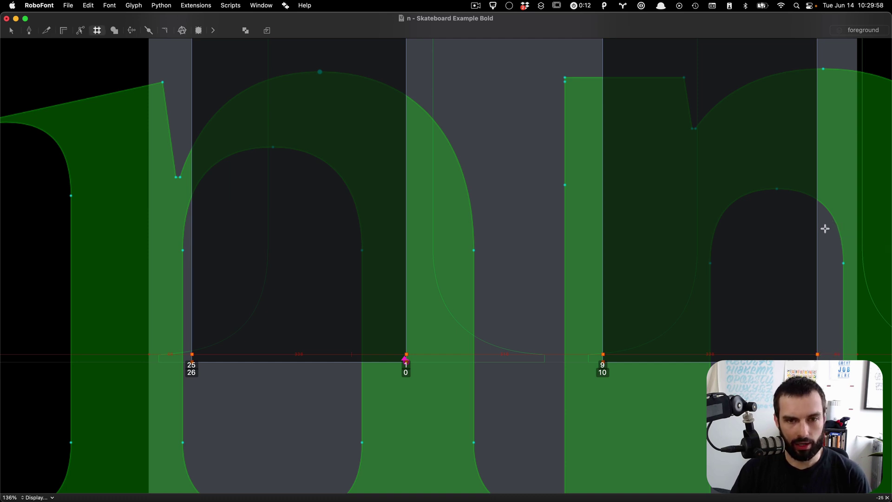
click(456, 250)
key(v)
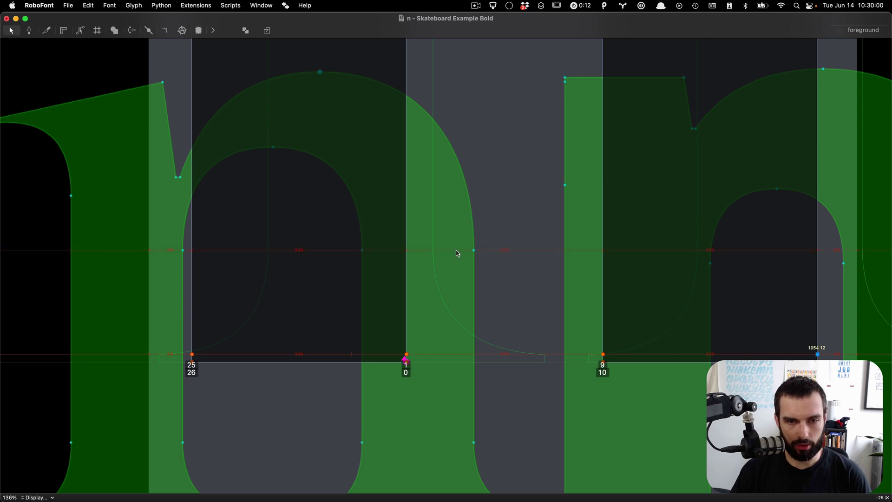
Step: Slice both sans n stems along the upper guide to add a point on each of their four vertical edges
key(m)
key(k)
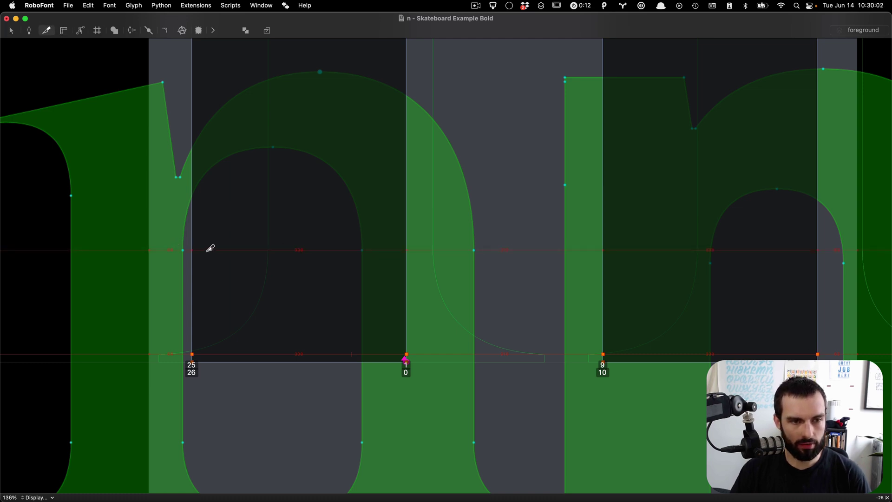
drag(210, 248, 484, 246)
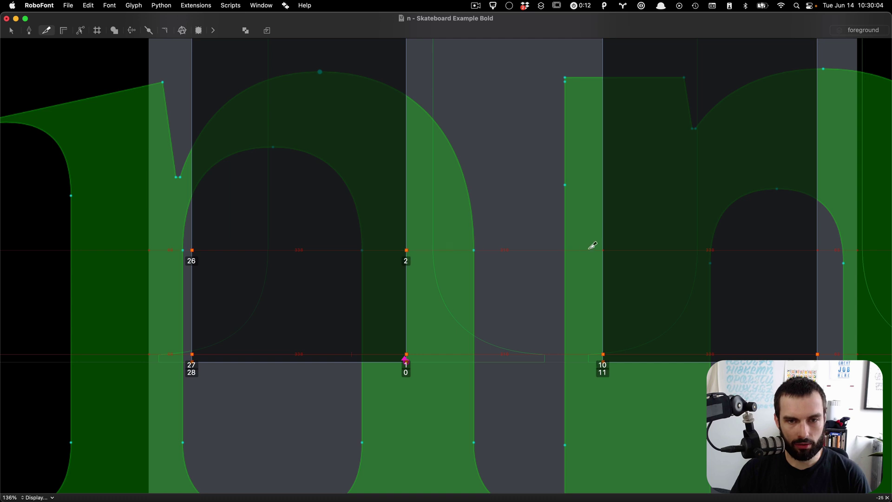
drag(592, 246, 637, 248)
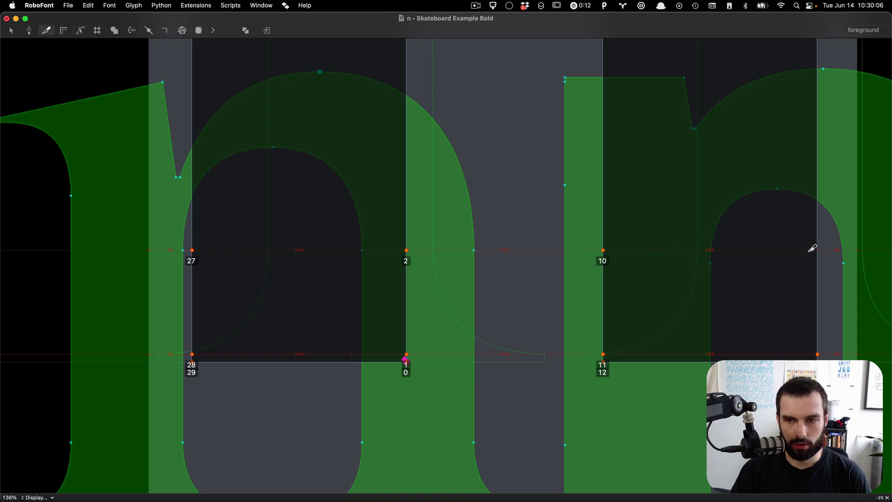
drag(810, 246, 850, 248)
scroll(492, 265, down, 5)
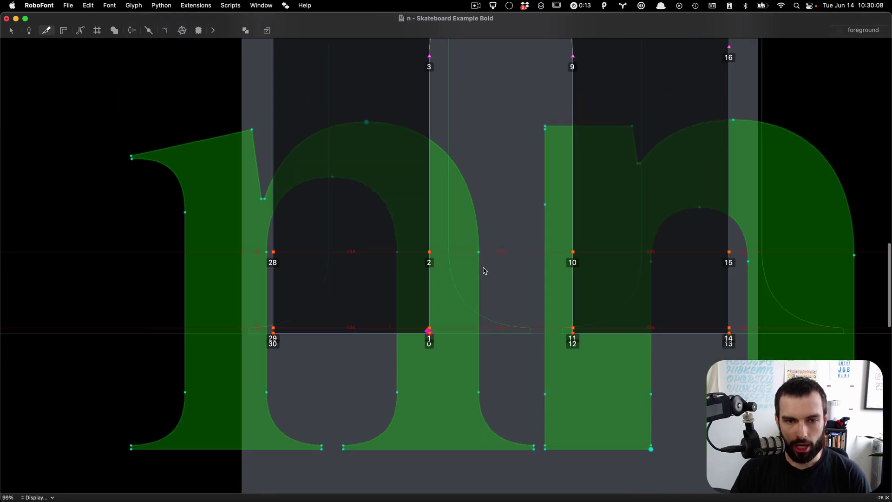
Step: Convert the four stem edge segments between the two measurement guides into curve segments with off-curve handles
scroll(489, 270, right, 1)
scroll(489, 270, right, 2)
key(v)
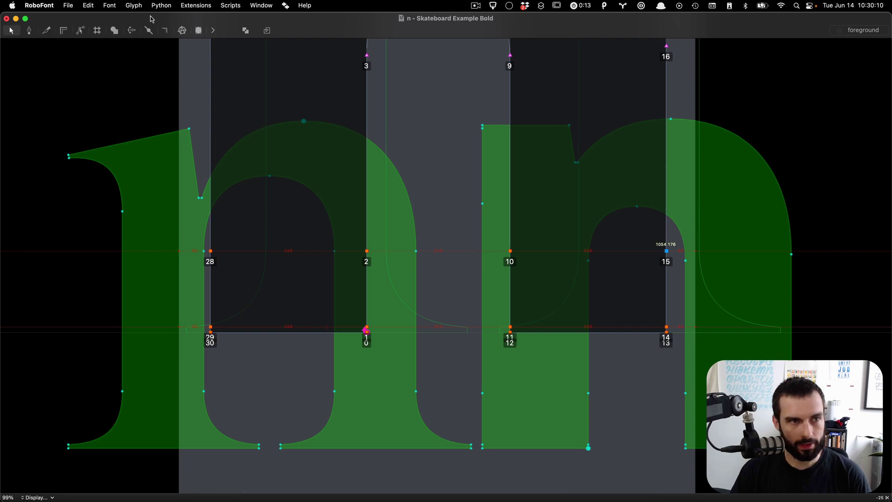
alt+click(211, 296)
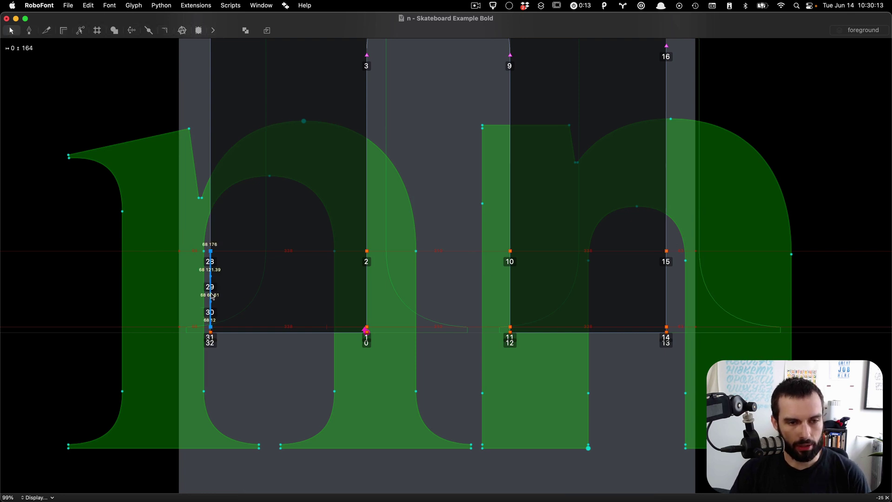
alt+click(368, 295)
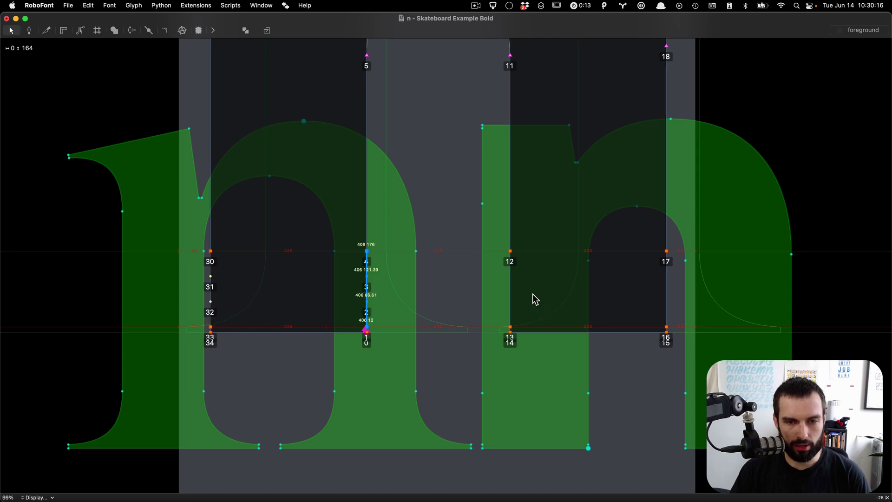
alt+click(511, 292)
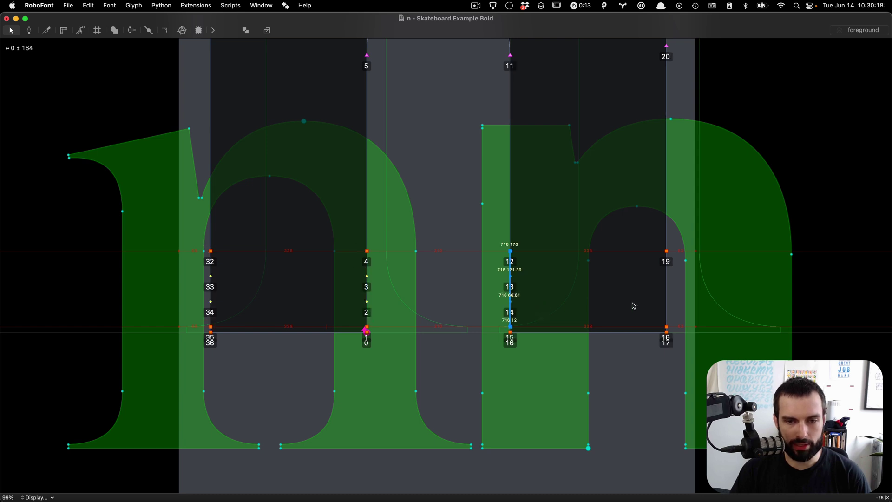
alt+click(667, 293)
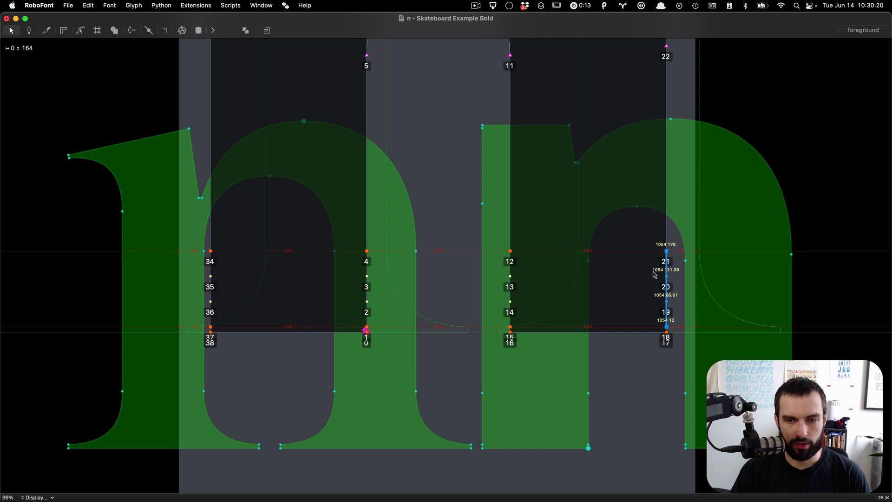
Step: Convert the short segment at the top of the left stem's outer edge into a curve segment
scroll(650, 270, up, 5)
scroll(650, 270, up, 2)
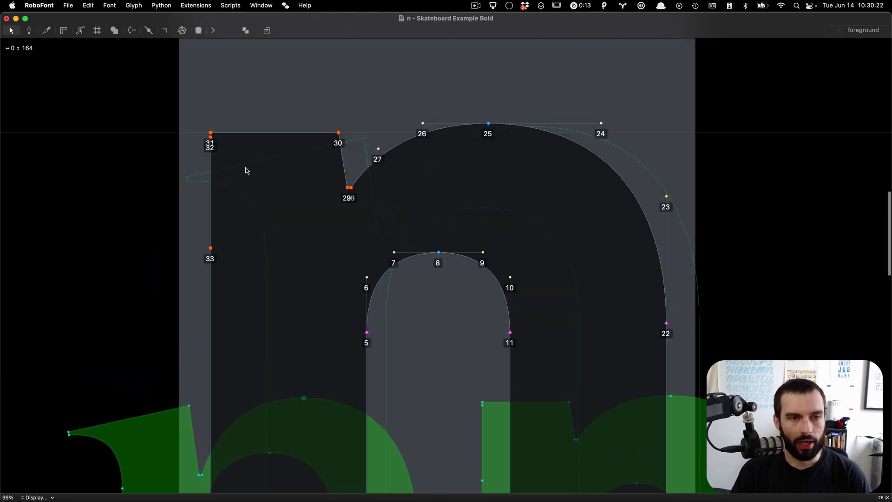
alt+click(210, 197)
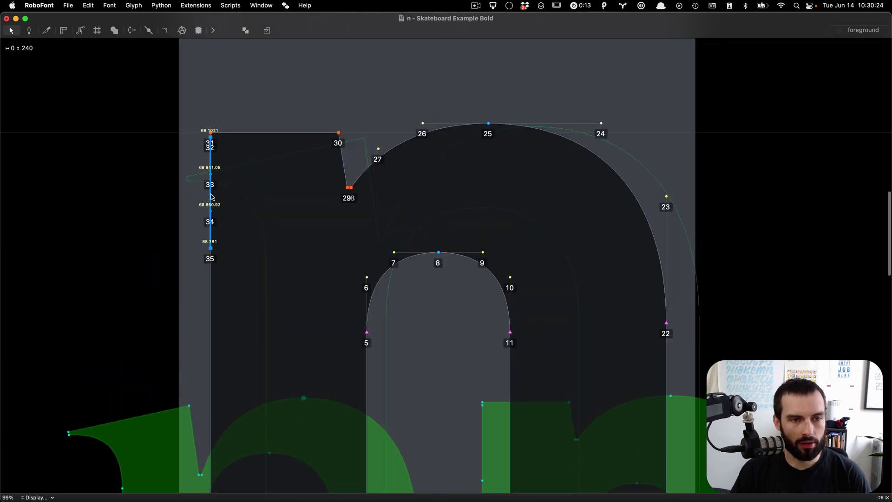
click(263, 200)
Step: Shorten the left stem's top outer curve segment by raising its lower point to y 857, scaling the handles along
scroll(262, 200, down, 3)
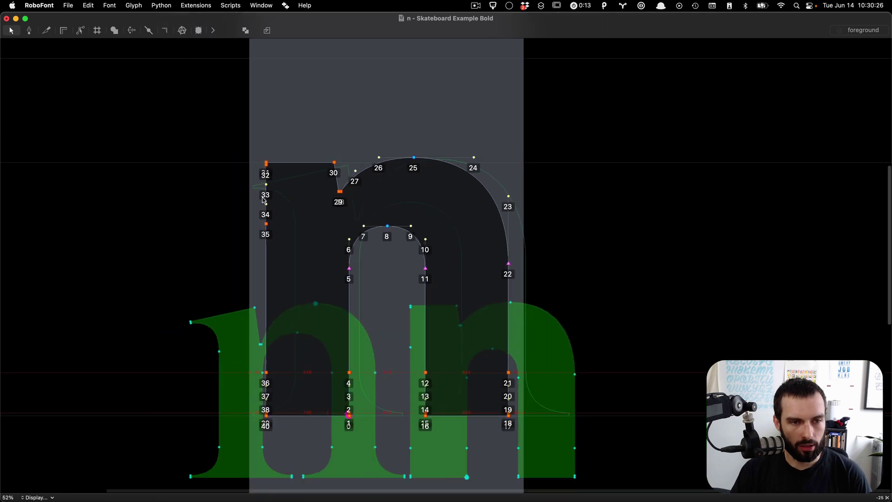
scroll(264, 403, up, 3)
click(270, 391)
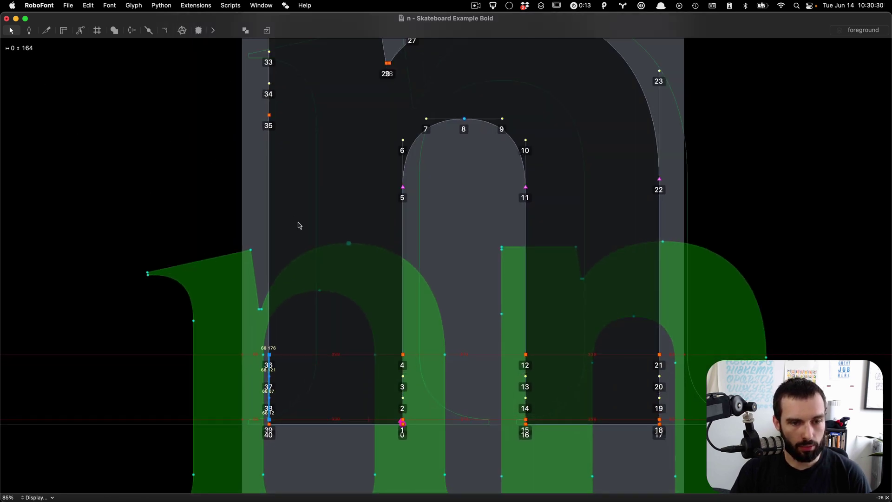
scroll(300, 225, up, 3)
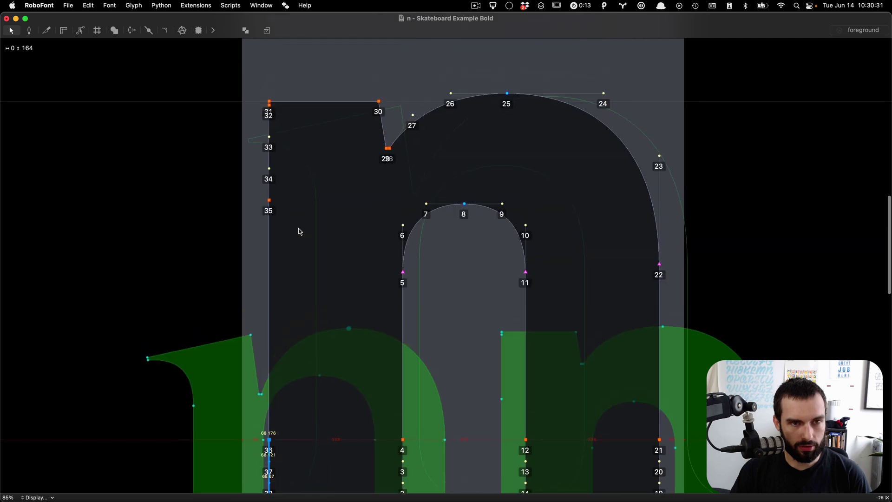
click(272, 154)
scroll(280, 105, up, 3)
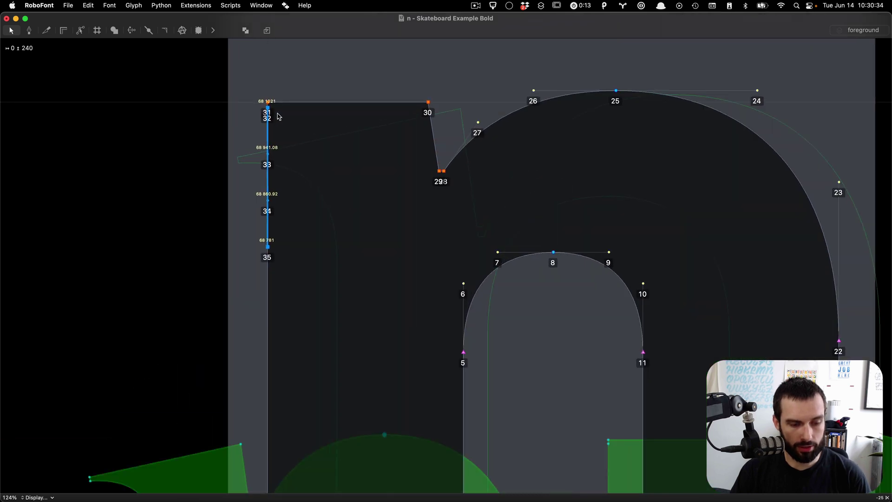
key(ctrl+Tab)
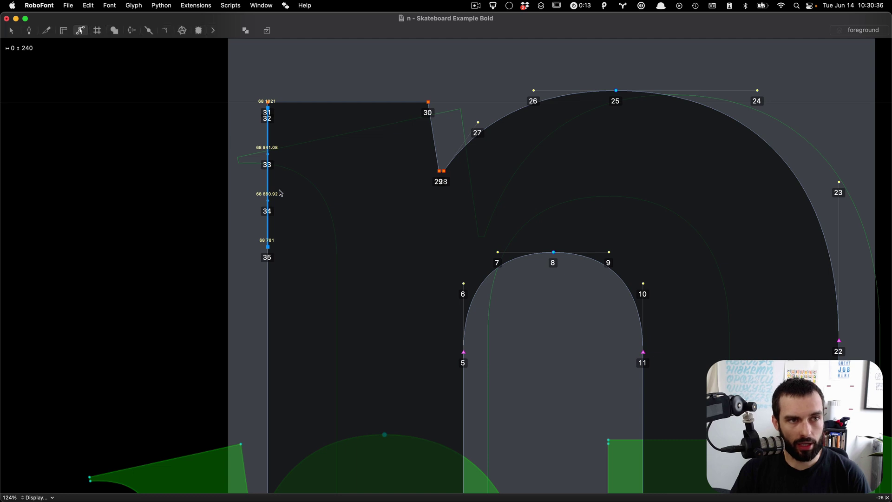
key(super+z)
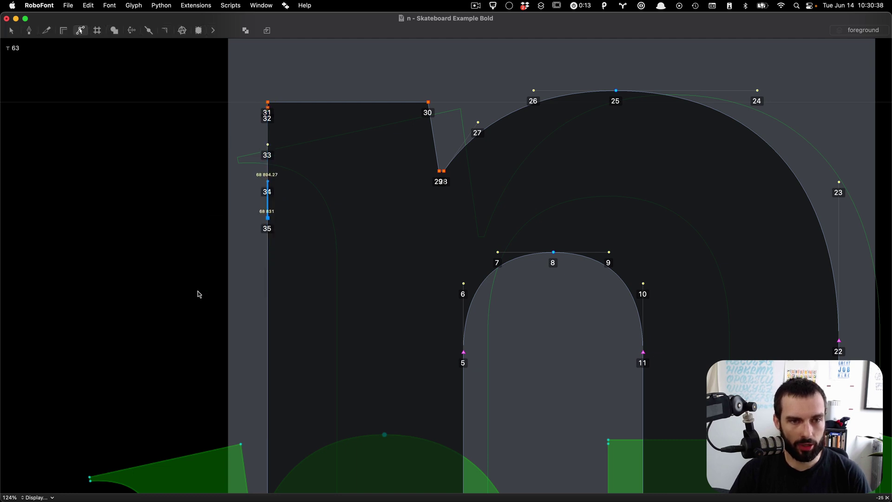
key(super+z)
key(super+z)
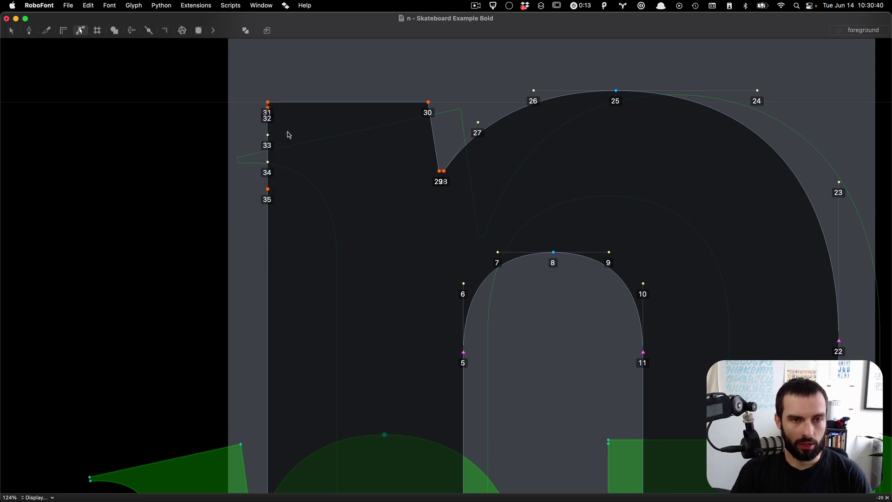
click(269, 154)
drag(288, 179, 238, 213)
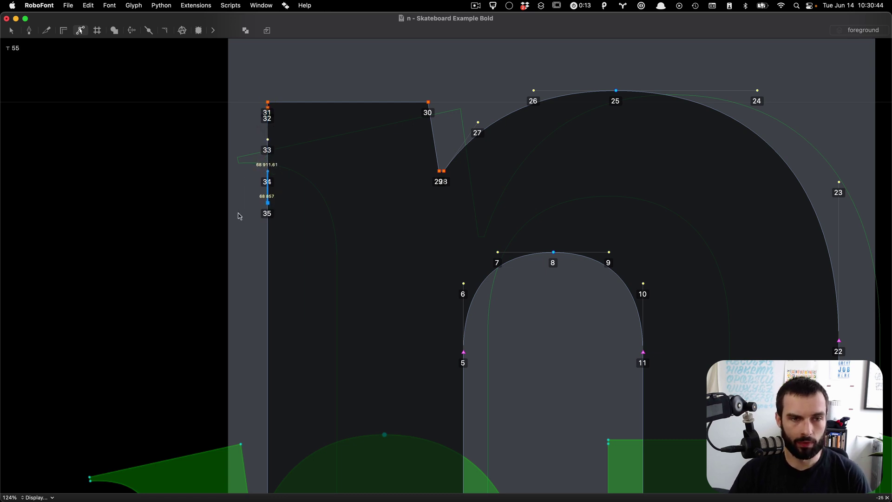
click(362, 199)
Step: Turn the point below the left stem's top curve and the four points on the upper guide into smooth tangent points
scroll(292, 191, down, 5)
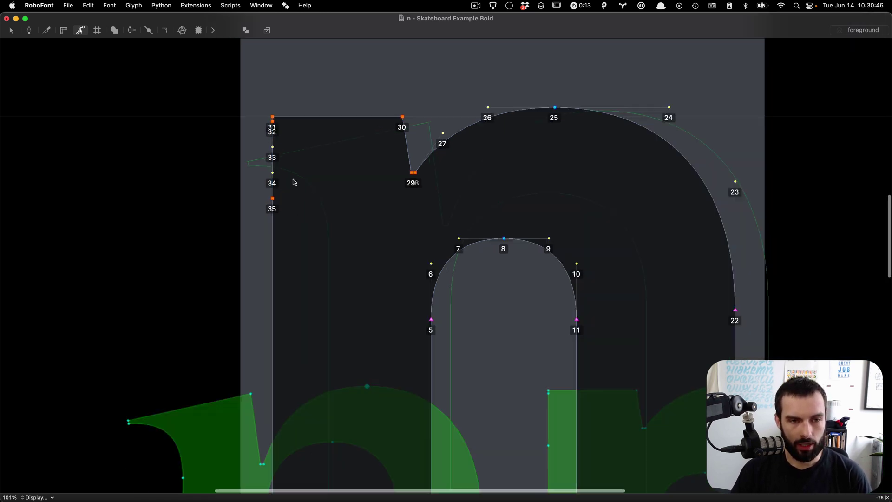
drag(309, 172, 222, 460)
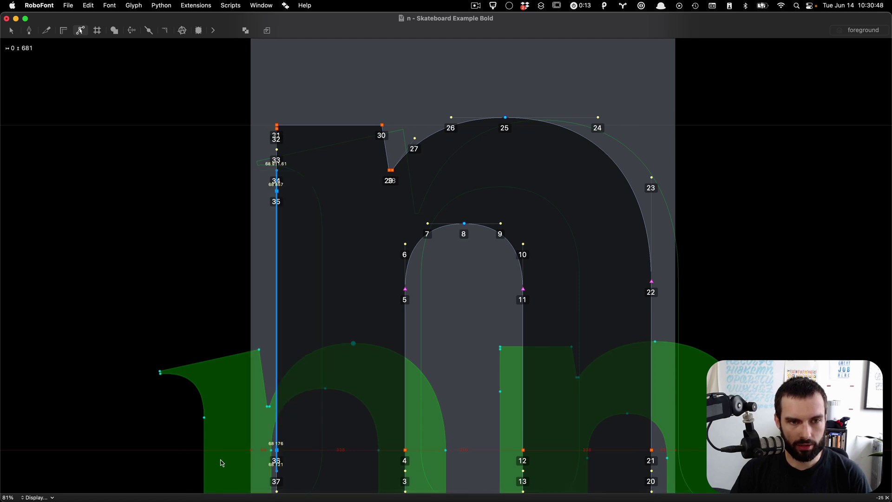
drag(361, 412, 669, 470)
scroll(670, 470, down, 3)
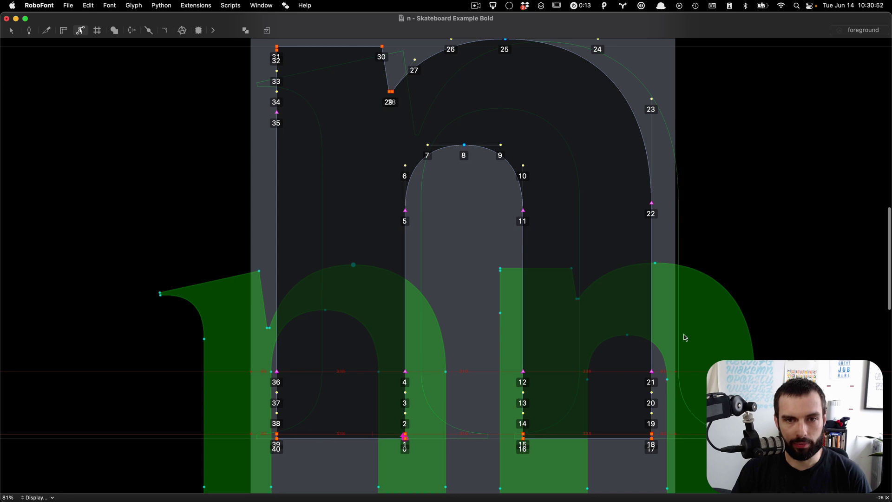
scroll(685, 338, right, 2)
scroll(685, 338, up, 1)
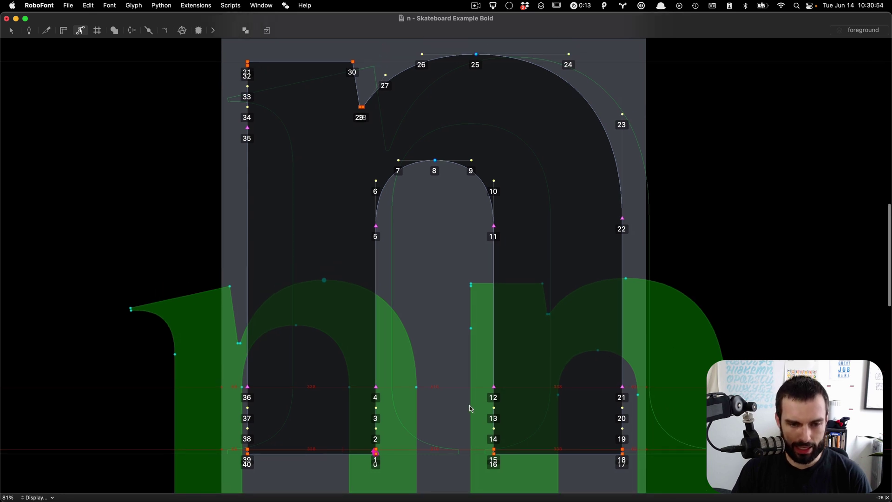
Step: In the serif n source, set the contour's start point at the lower right corner of the left foot serif
key(super+shift+s)
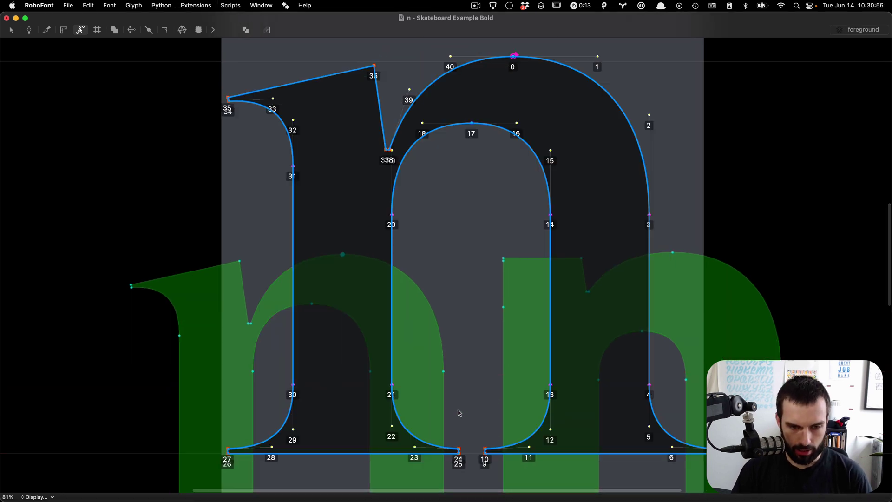
click(464, 401)
scroll(479, 390, down, 5)
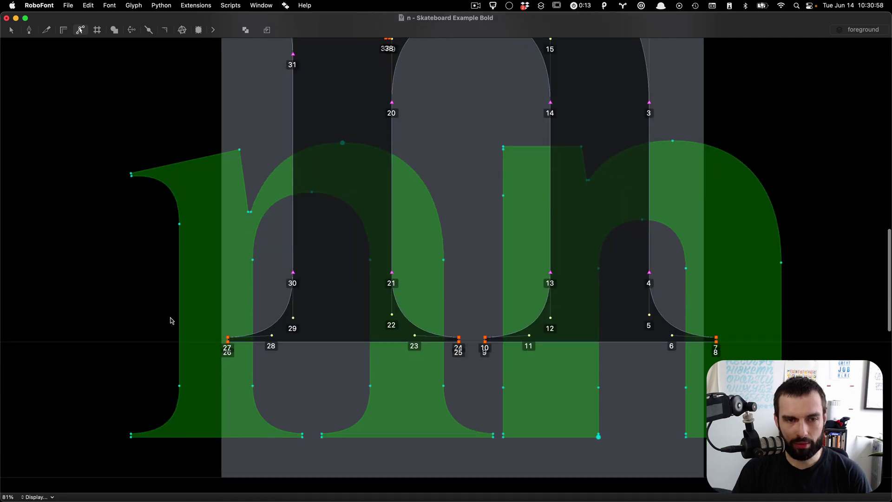
scroll(241, 328, right, 5)
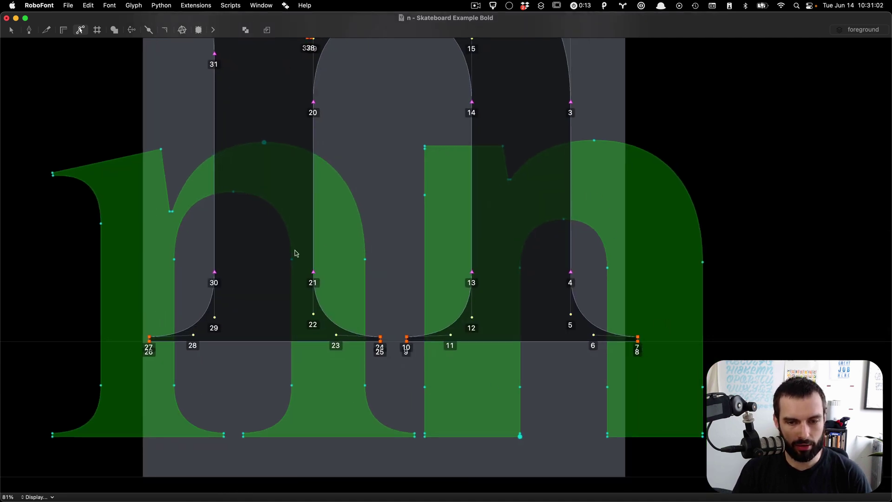
scroll(386, 281, down, 2)
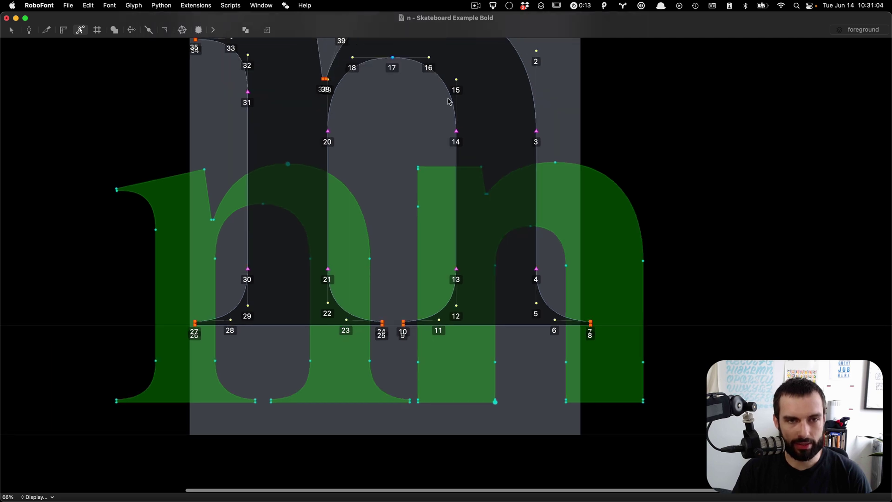
scroll(384, 283, up, 3)
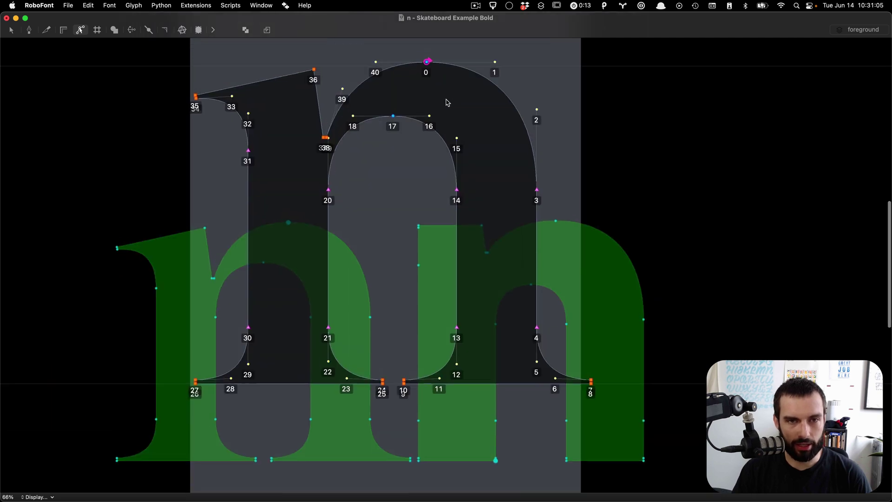
click(384, 386)
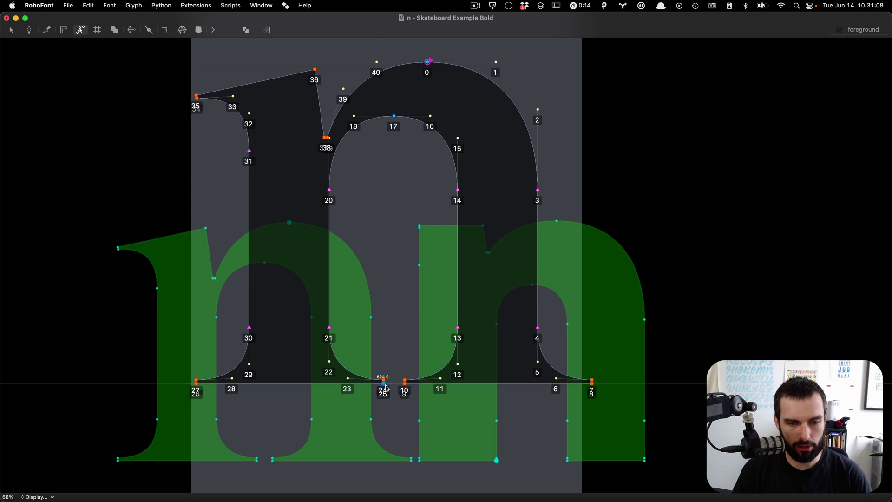
key(super+alt+s)
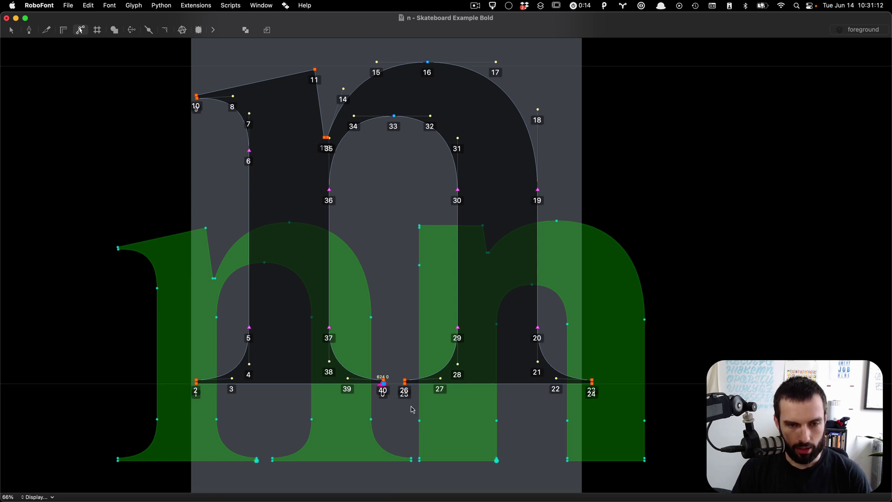
Step: Reverse the serif n's contour direction and switch back to the sans n to compare the point order
key(super+Page_Down)
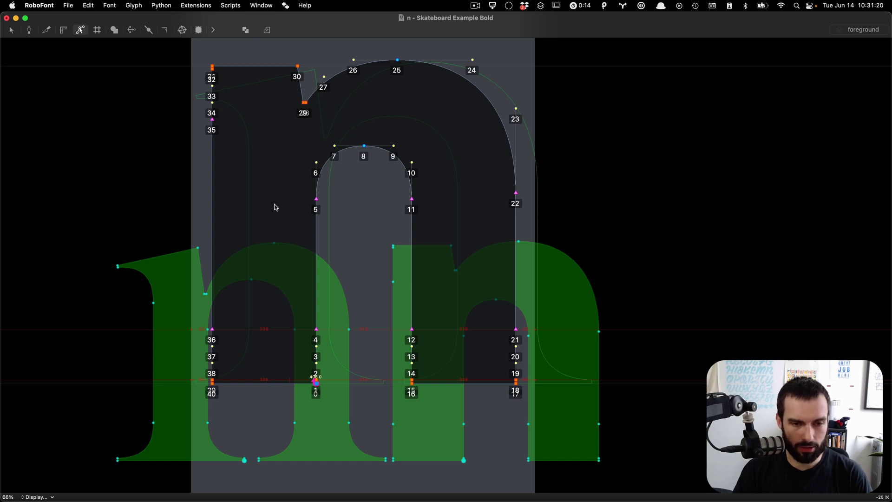
key(super+e)
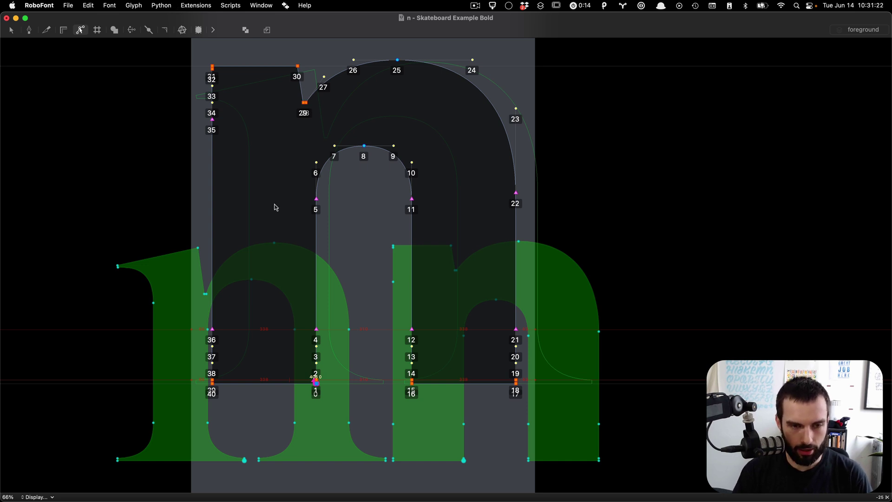
key(super+a)
right_click(340, 216)
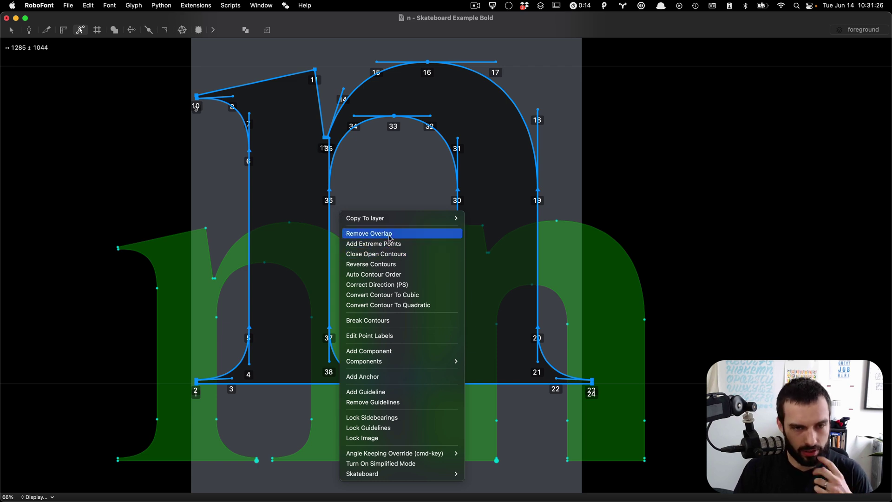
click(392, 264)
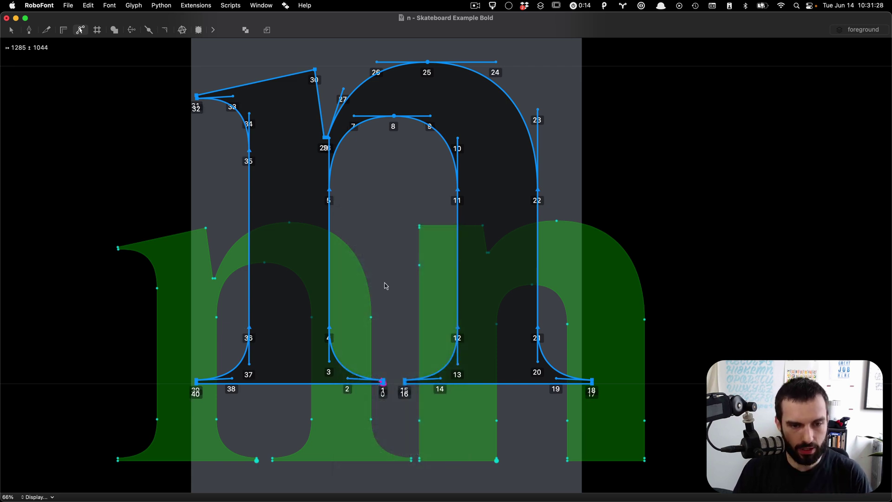
click(389, 276)
key(super+shift+s)
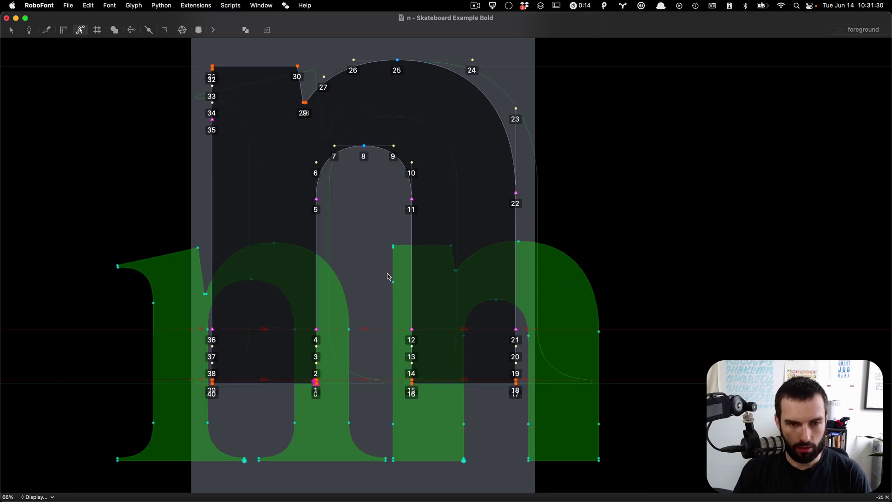
Step: Compare the point numbering, start point and contour direction of the serif n and the sans n around their feet and tops
key(super+shift+s)
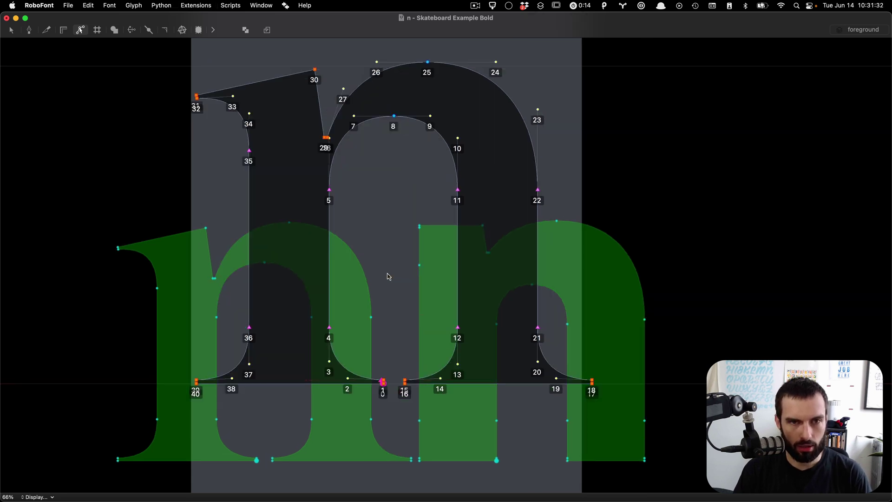
key(super+shift+s)
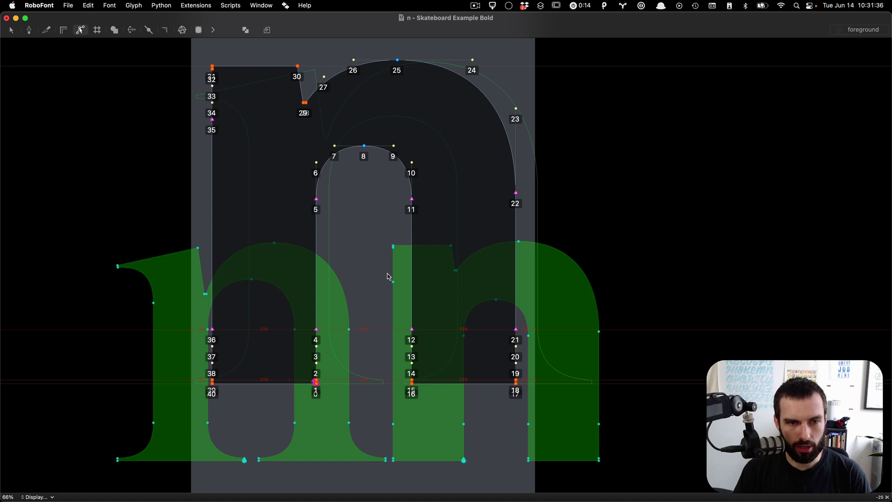
scroll(280, 404, up, 3)
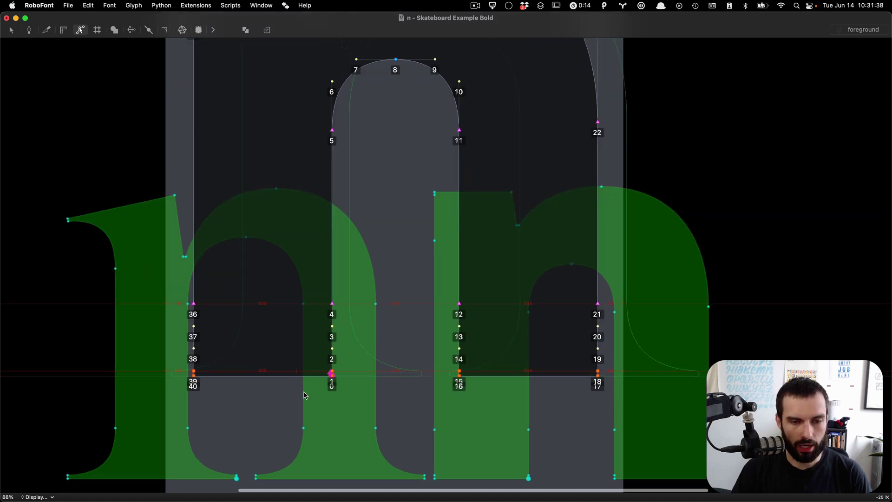
scroll(301, 394, up, 2)
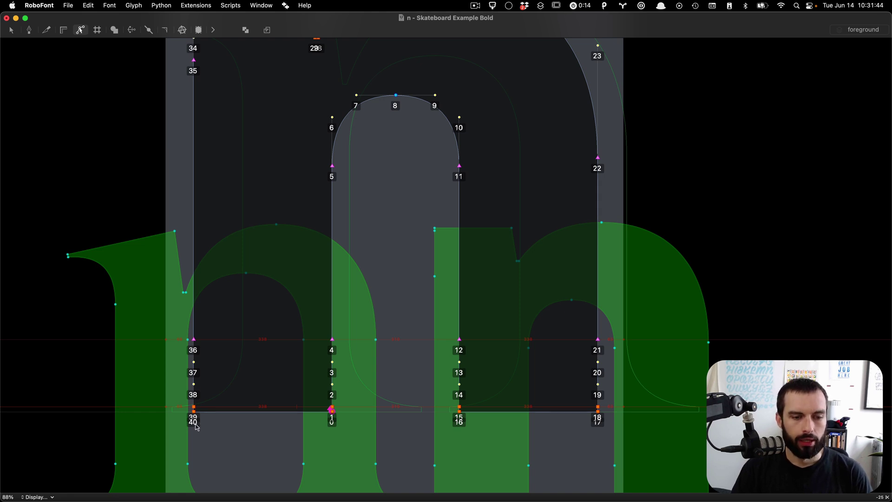
scroll(199, 411, down, 3)
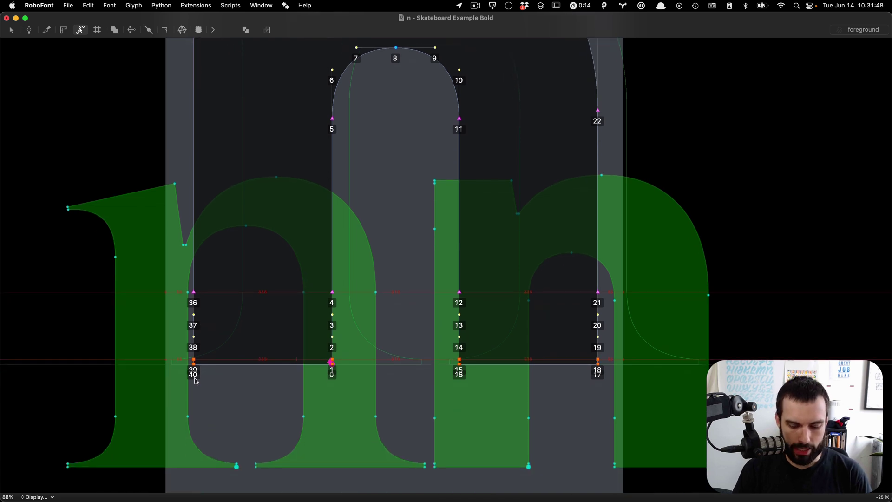
key(super+shift+s)
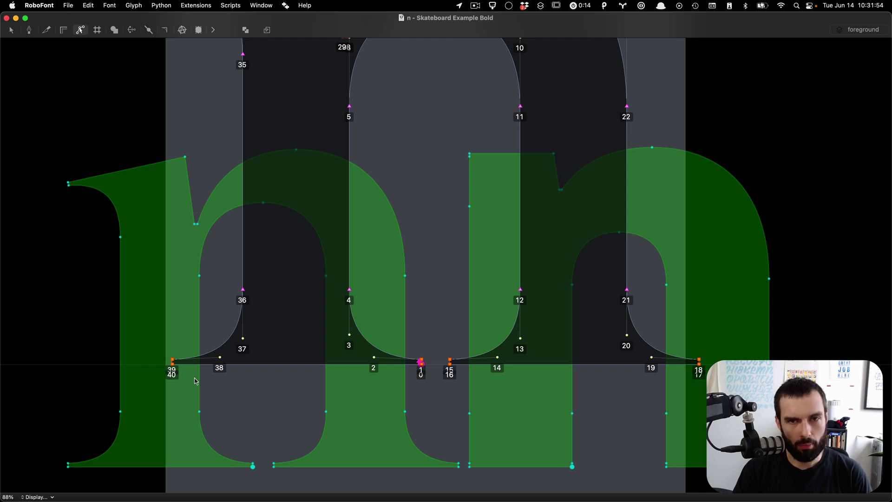
scroll(195, 381, up, 5)
scroll(219, 309, down, 3)
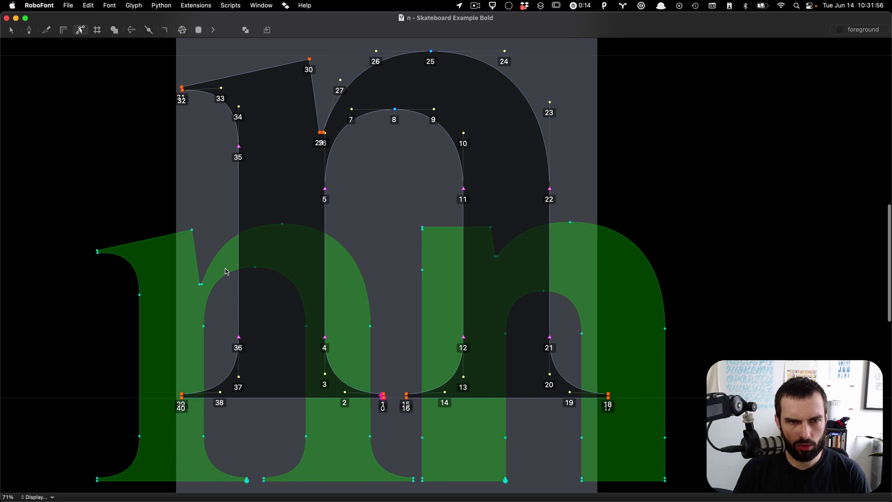
key(super+shift+s)
Step: Set the Skateboard preview text to "n"
drag(304, 225, 433, 308)
click(155, 356)
double_click(154, 355)
text(n)
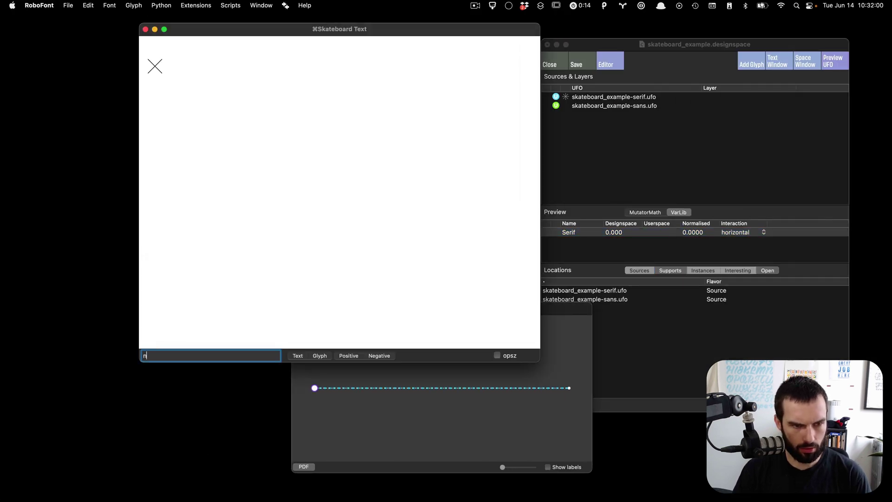
double_click(272, 241)
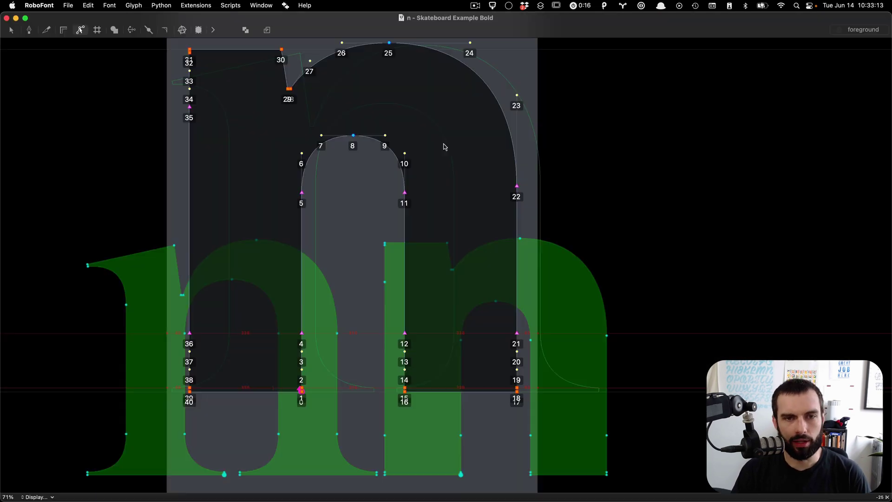
Step: Preview the n's interpolation in Delorean and extrapolate it to about 196%
scroll(434, 146, up, 5)
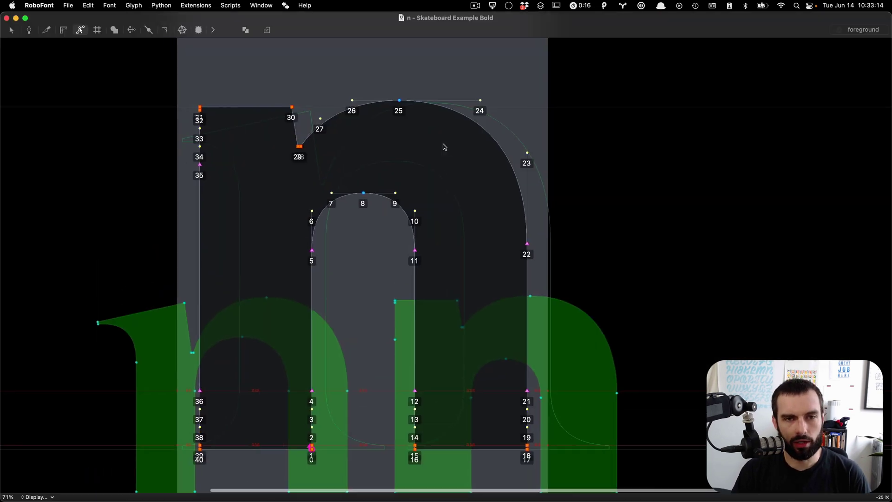
click(207, 4)
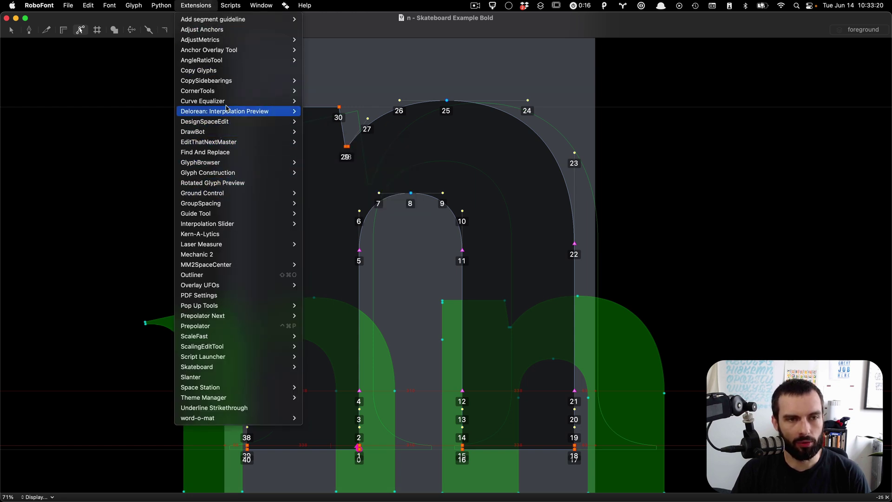
mouse_move(255, 112)
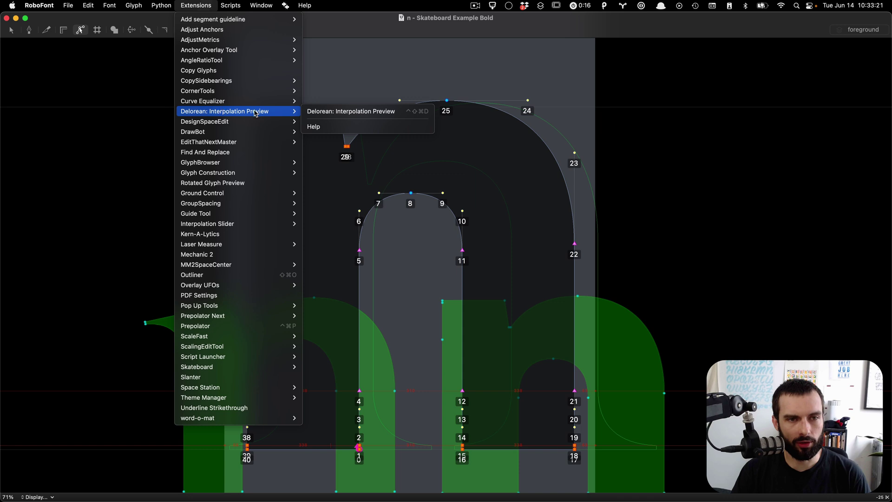
click(347, 112)
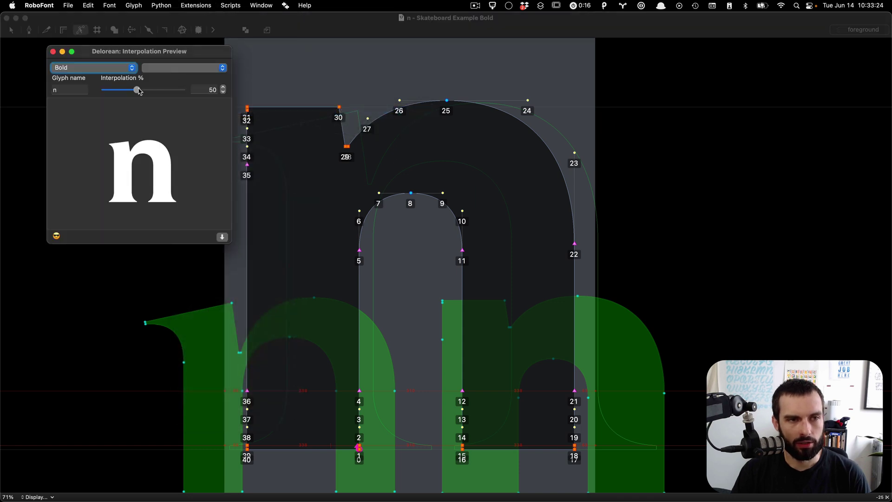
drag(137, 89, 155, 89)
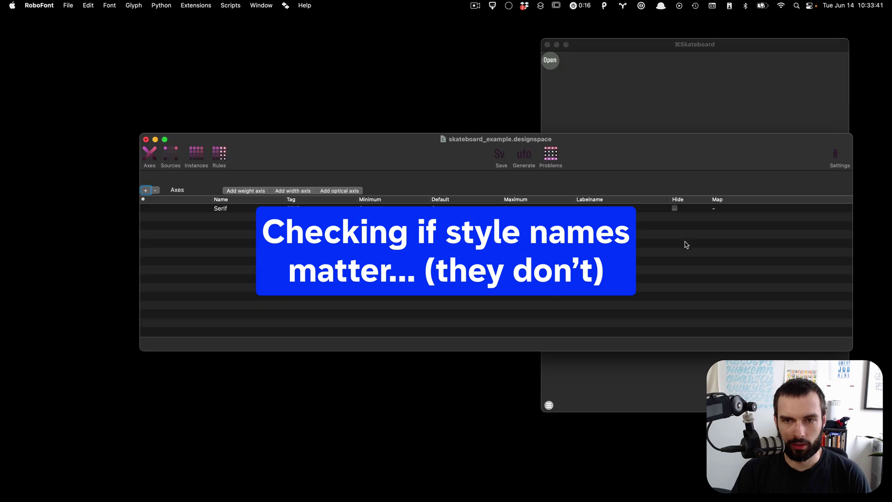
Step: Review the designspace's sources and open skateboard_example.designspace in Visual Studio Code
click(170, 154)
click(214, 217)
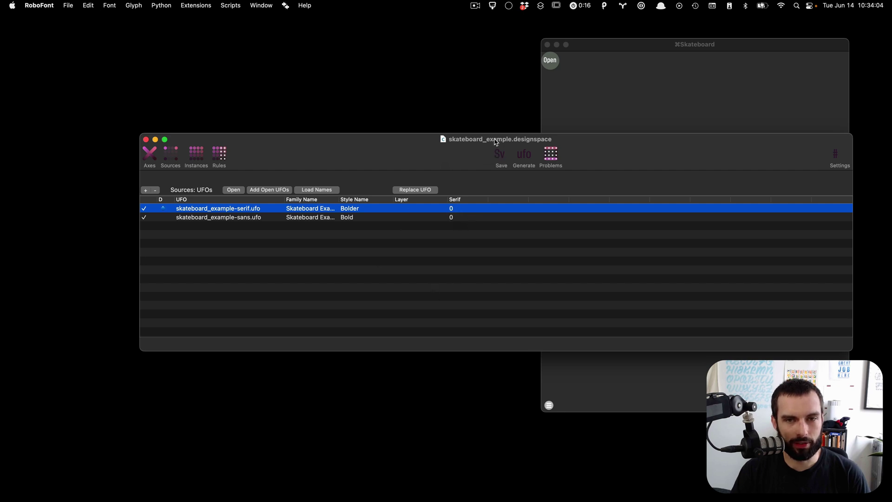
super+click(496, 140)
click(486, 149)
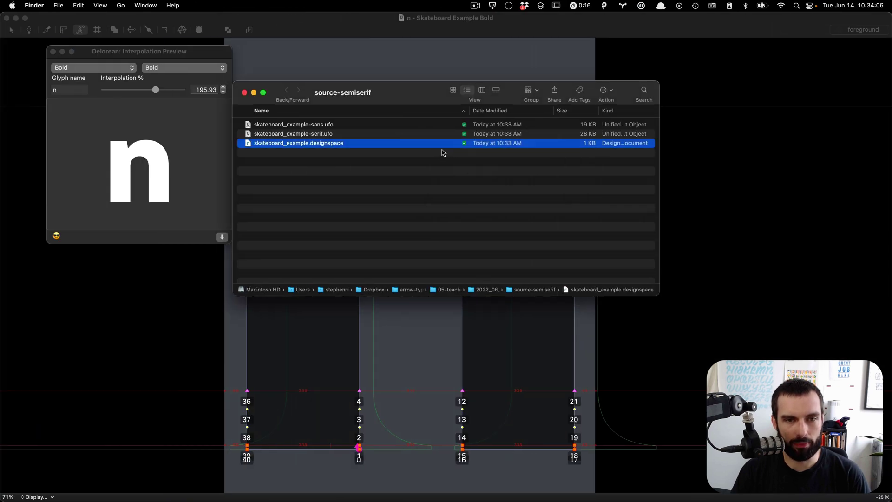
right_click(342, 143)
mouse_move(368, 156)
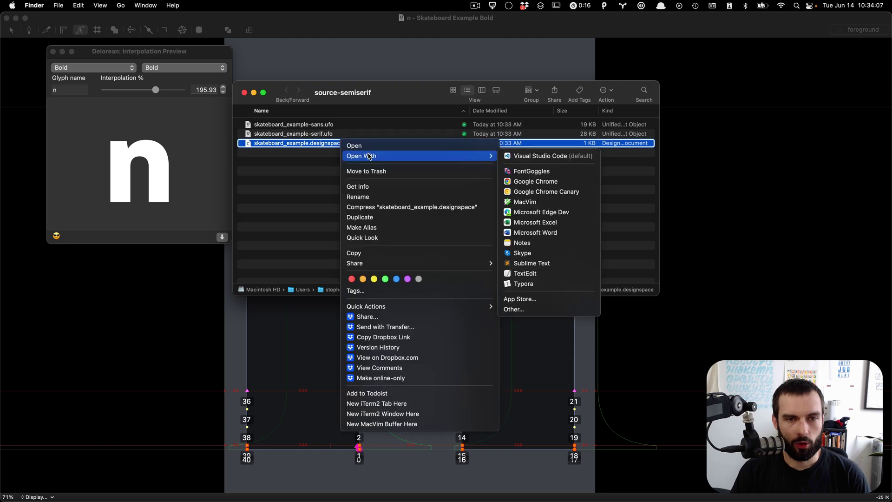
click(550, 157)
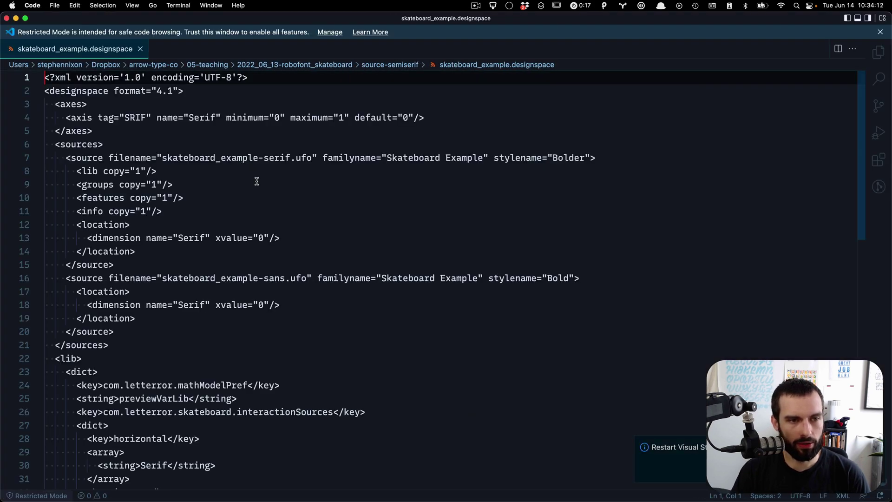
Step: Set the Serif dimension xvalue of the skateboard_example-serif.ufo source to 1
drag(280, 238, 90, 243)
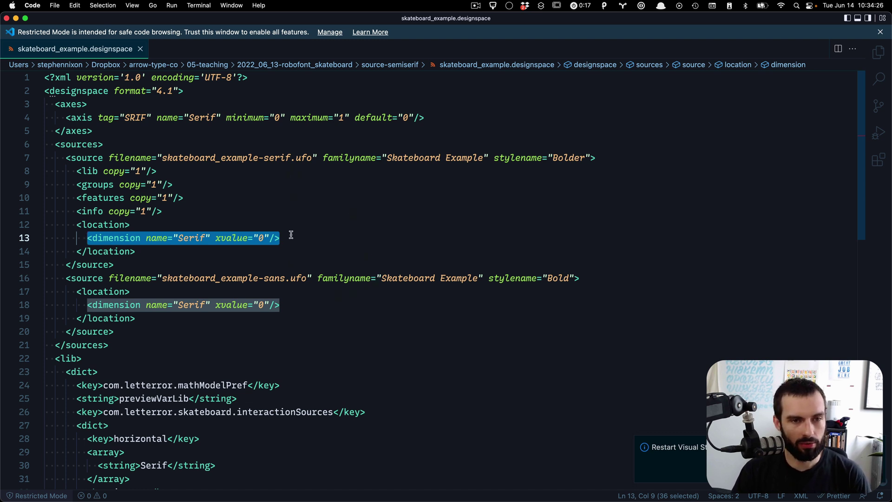
click(266, 238)
key(shift+Left)
text(1)
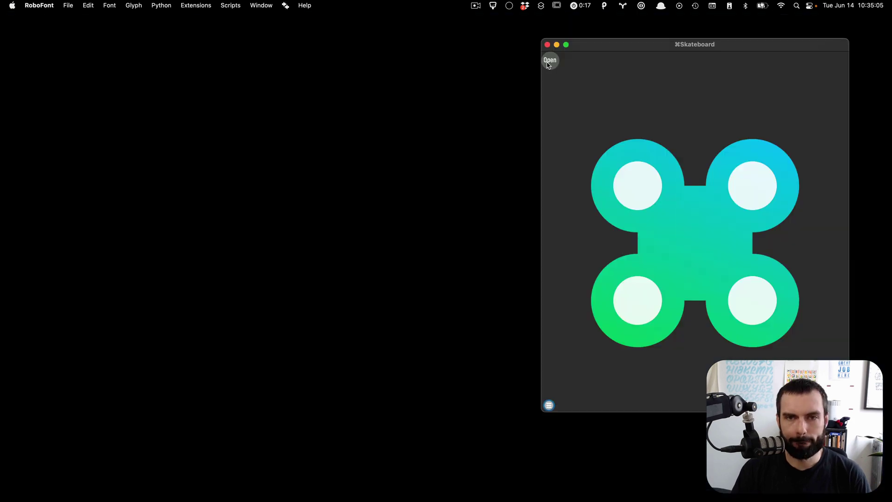
Step: Open skateboard_example.designspace in Skateboard and show its space and text preview windows
click(549, 64)
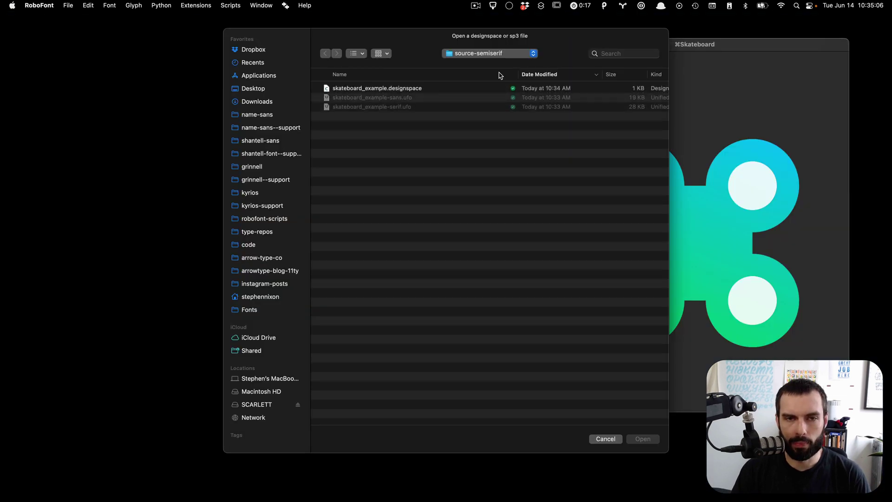
click(429, 89)
double_click(430, 90)
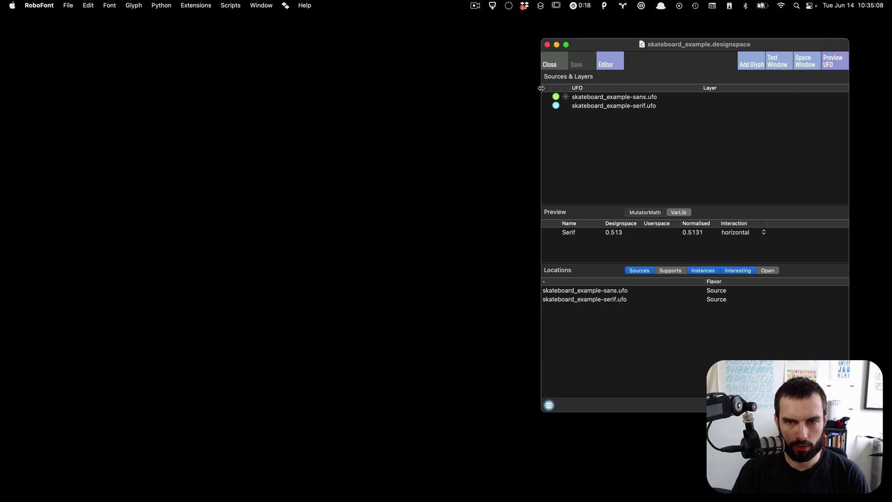
click(802, 61)
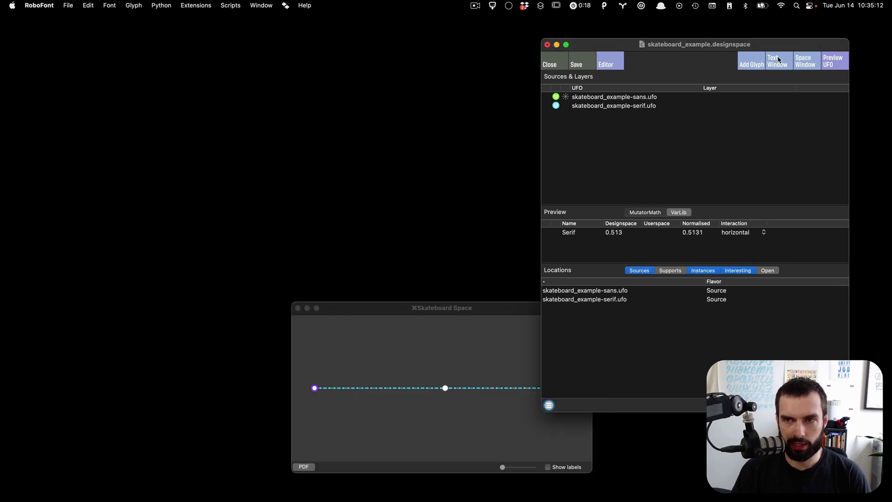
click(779, 60)
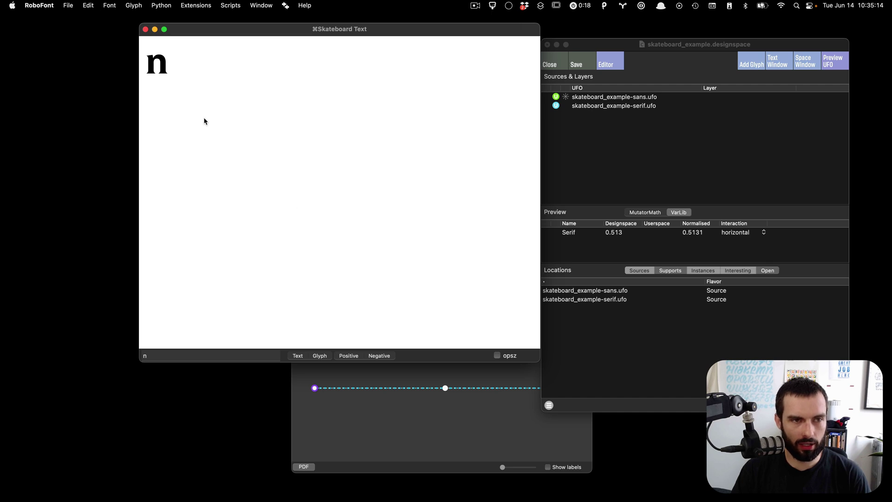
Step: Enlarge the preview n and move the preview location to about 0.273 on the Serif axis
scroll(203, 122, up, 5)
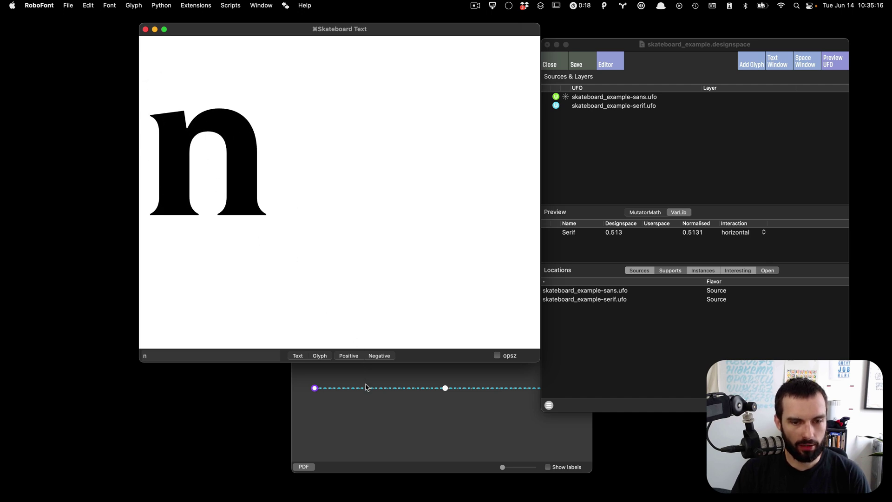
click(369, 386)
mouse_move(446, 390)
mouse_down()
mouse_move(205, 392)
mouse_move(661, 391)
mouse_move(183, 393)
mouse_move(528, 396)
mouse_move(355, 396)
mouse_move(385, 397)
mouse_up()
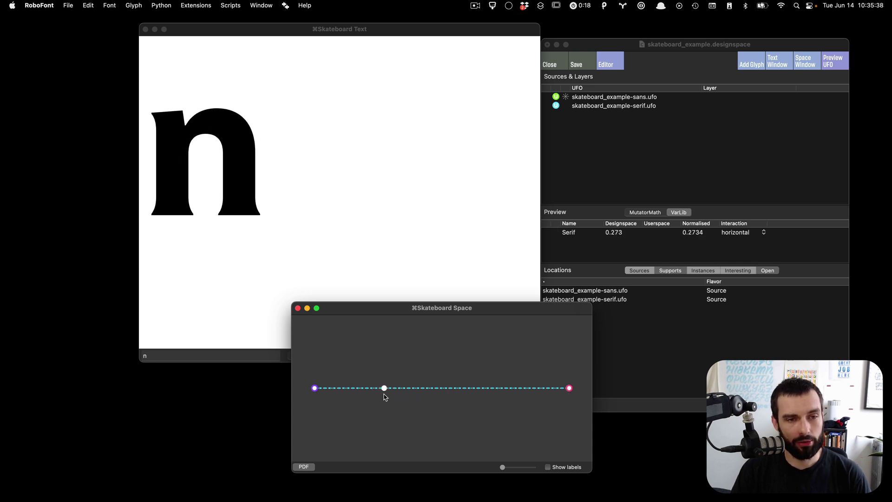
Step: Fit the text preview window to one half of the screen and examine the interpolated n's feet enlarged
scroll(223, 227, up, 3)
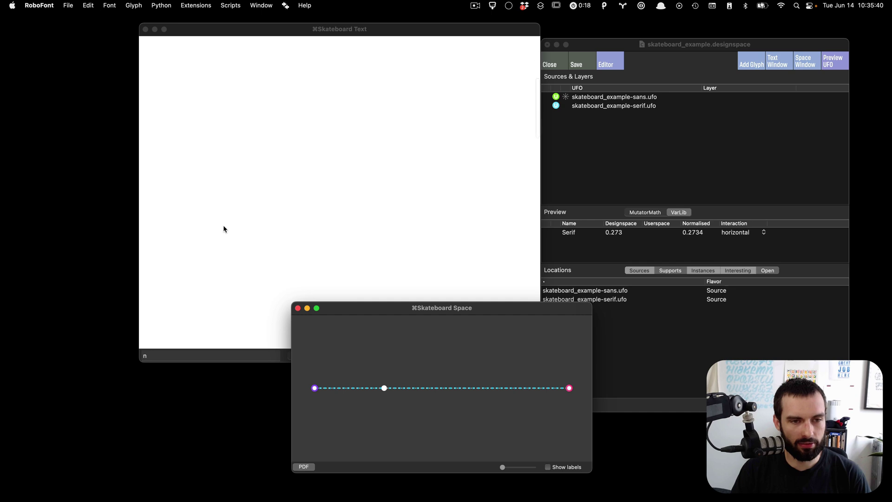
scroll(223, 228, down, 3)
scroll(224, 228, down, 3)
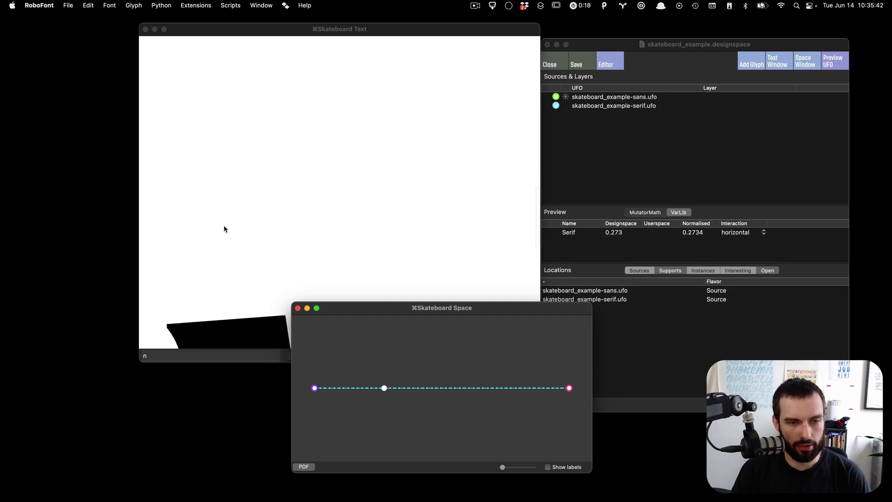
click(224, 228)
key(ctrl+alt+Left)
scroll(224, 228, down, 10)
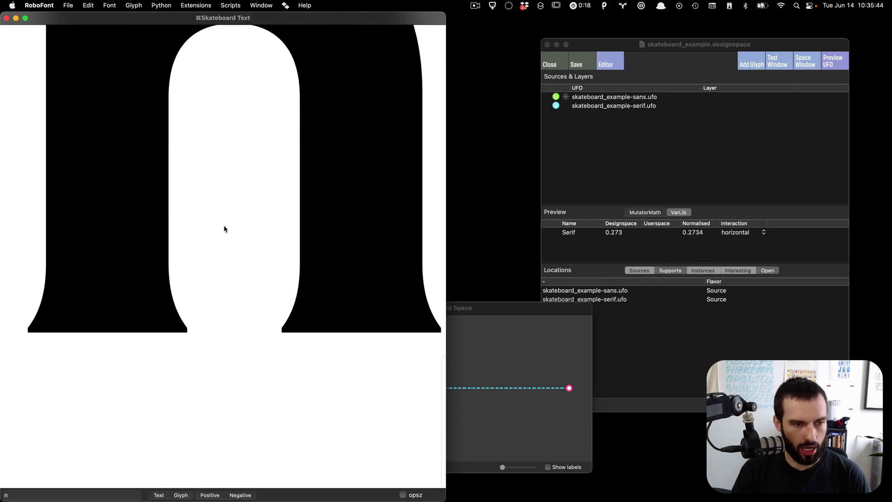
Step: Move the preview location to about 0.195 on the Serif axis and check the n's foot serifs
click(514, 395)
mouse_move(380, 390)
mouse_down()
mouse_move(347, 390)
mouse_move(364, 390)
mouse_up()
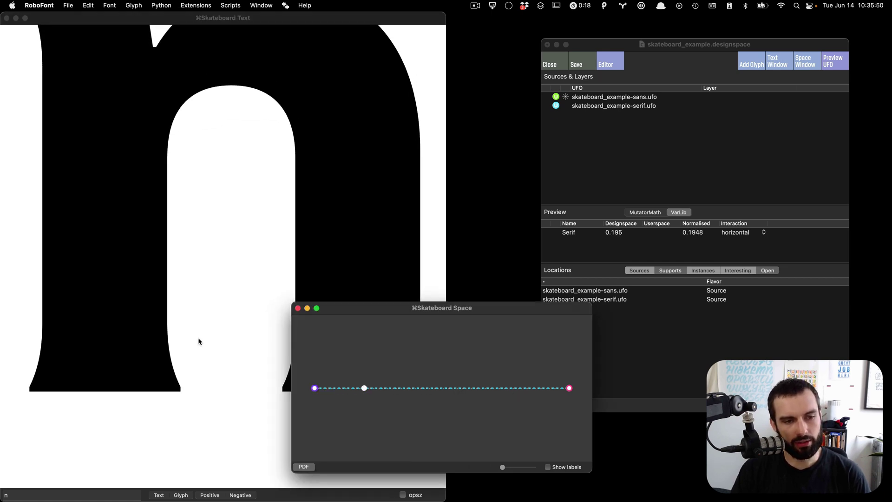
click(199, 341)
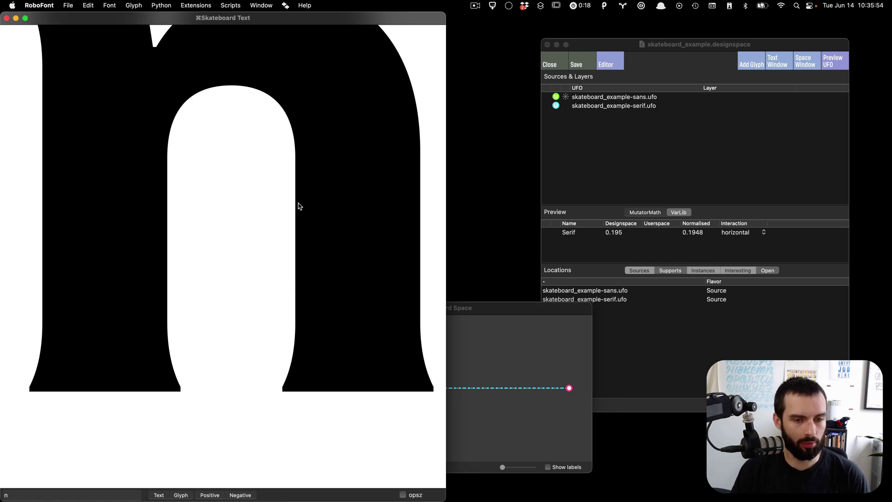
Step: Switch from the designspace code back to the n glyph window on its desktop
key(ctrl+Left)
key(super+Tab)
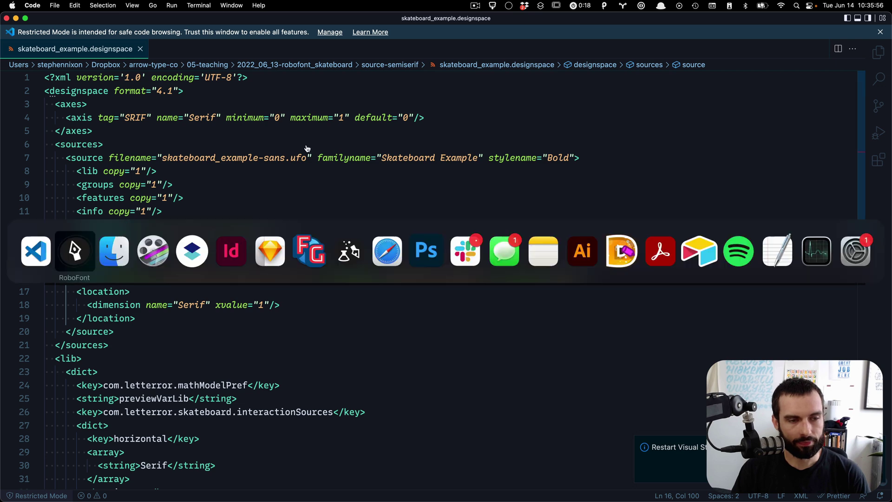
click(312, 142)
key(ctrl+Up)
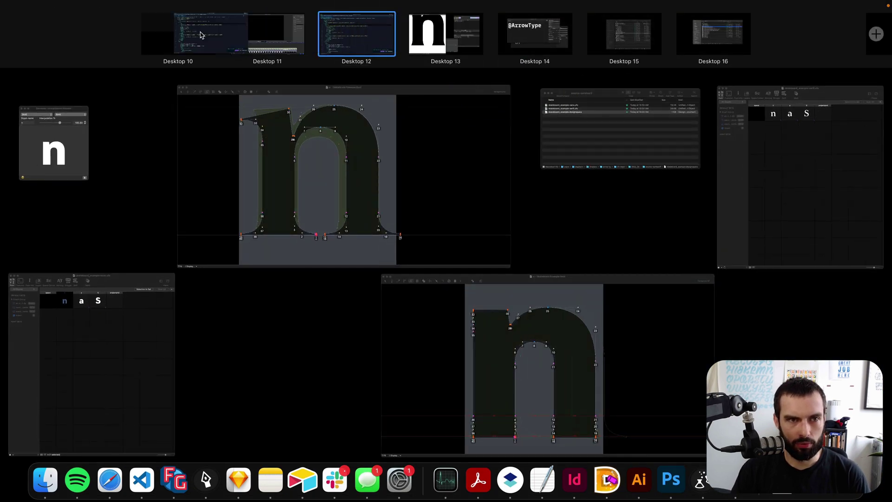
click(377, 188)
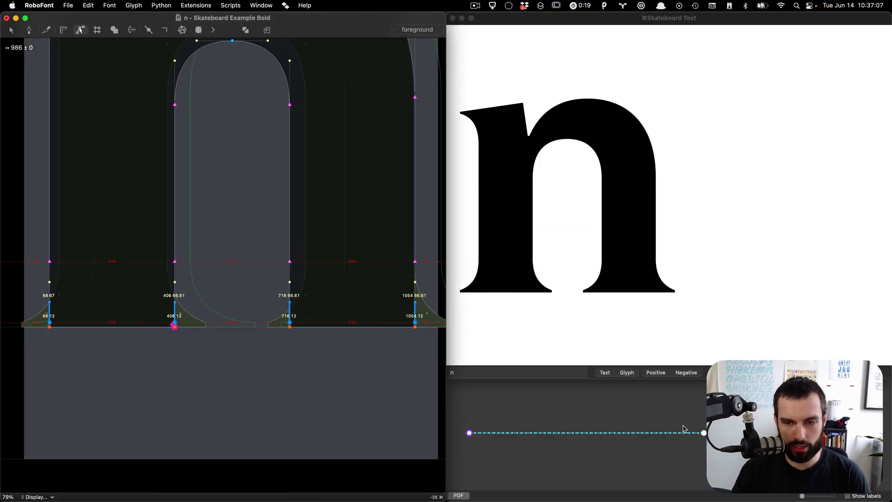
Step: Move the Serif axis preview closer to the sans source and return to the sans n's foot points
click(669, 434)
drag(649, 433, 545, 433)
click(397, 361)
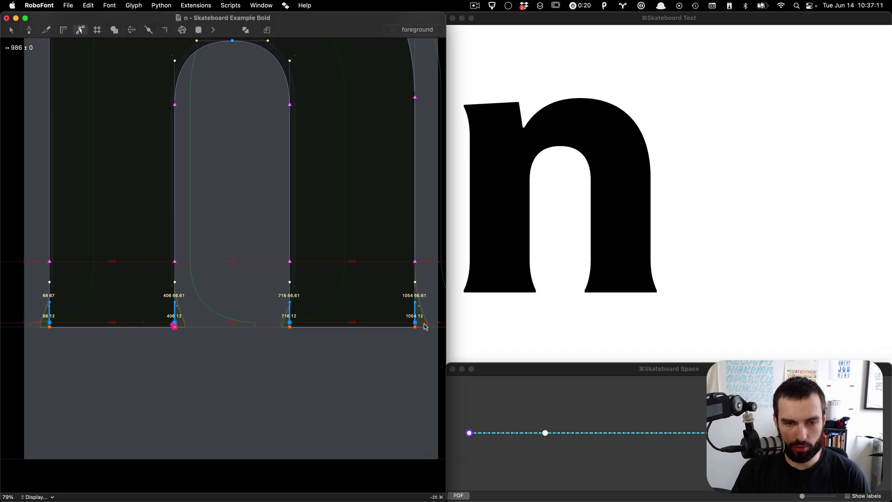
Step: Lower the serif-thickness points of all the sans n's feet to the baseline at y 0 and check the enlarged preview
drag(424, 326, 37, 311)
key(shift+Down)
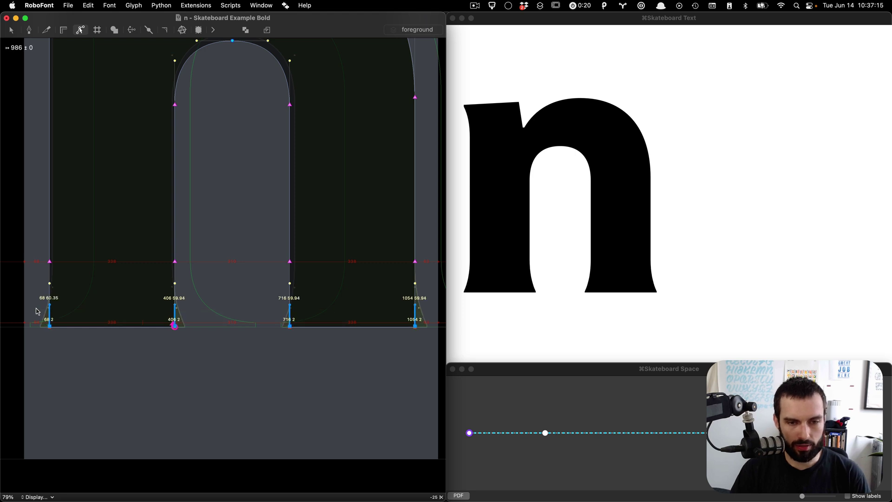
key(Down)
key(Down)
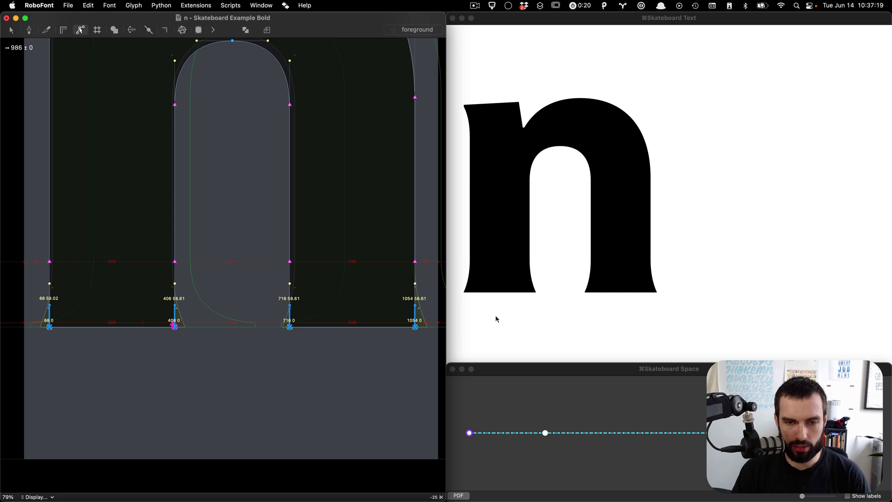
scroll(504, 313, down, 5)
scroll(505, 313, up, 5)
scroll(504, 314, down, 4)
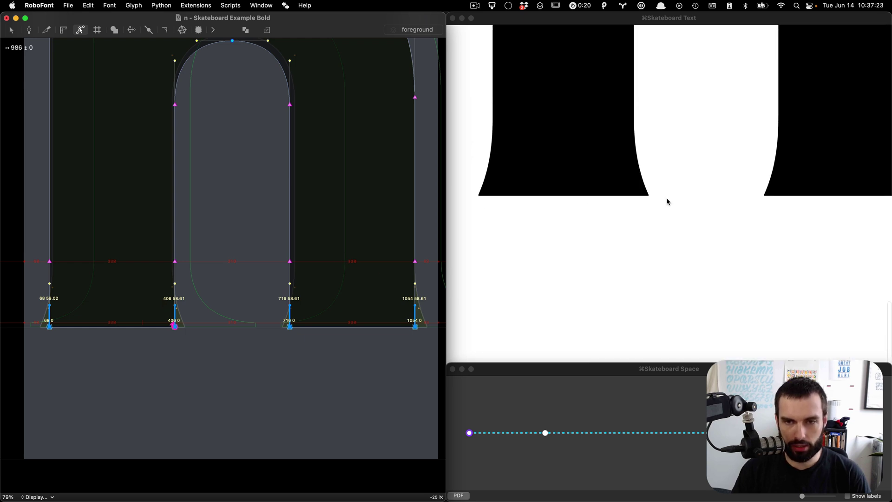
scroll(508, 255, up, 4)
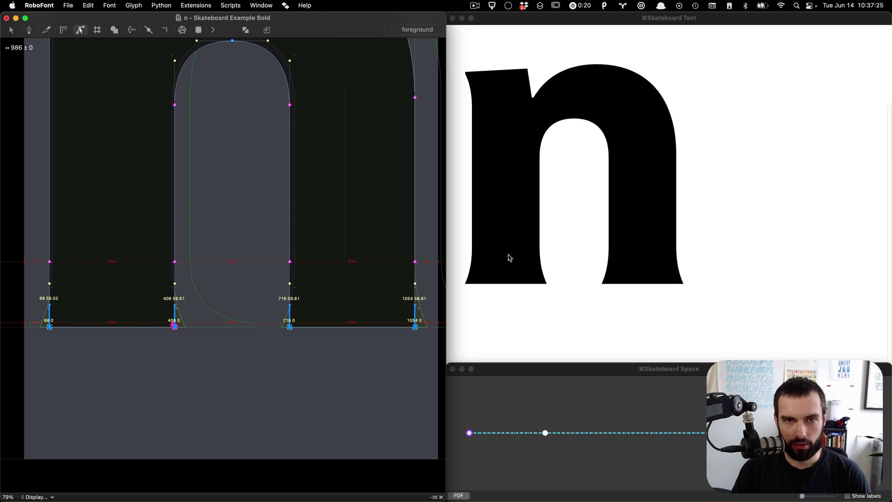
Step: Raise the lower serif point at the sans n's upper-left stem corner to y 1031 and nudge the preview toward the sans source
scroll(355, 254, up, 10)
scroll(142, 186, left, 3)
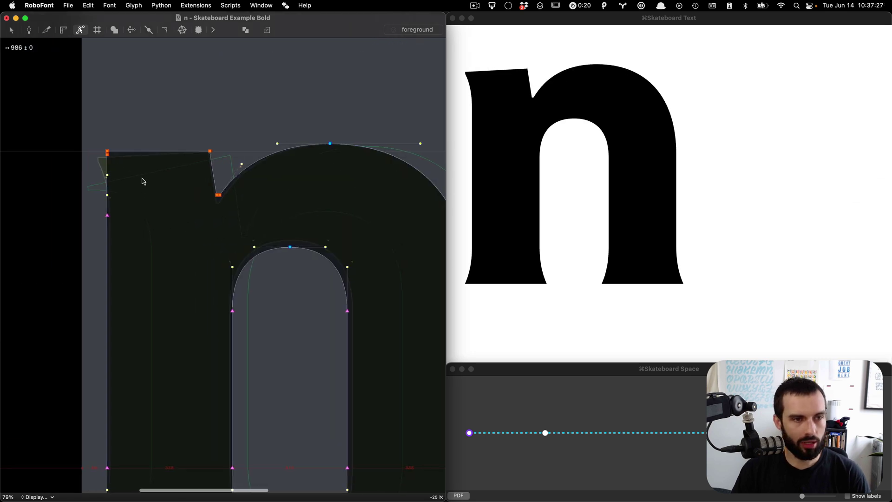
drag(113, 170, 95, 156)
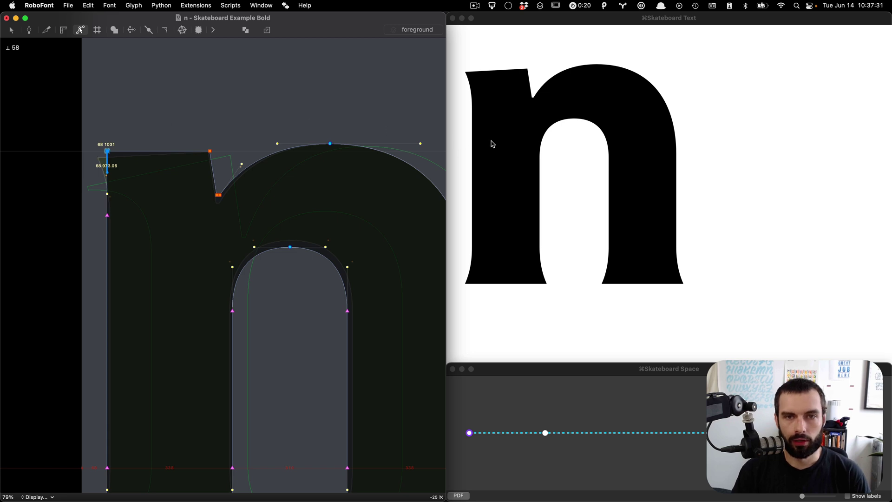
mouse_move(545, 438)
mouse_down()
mouse_move(477, 434)
mouse_move(639, 432)
mouse_move(398, 436)
mouse_move(543, 433)
mouse_up()
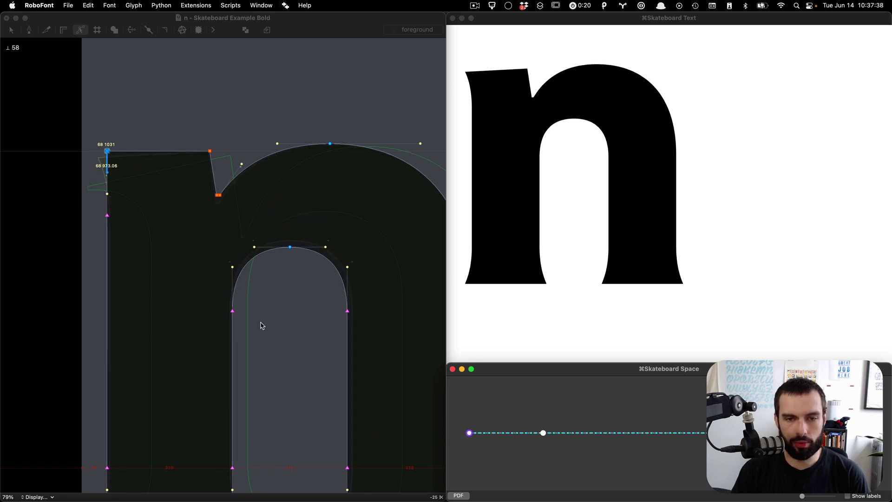
Step: Undo the moves of the sans n's upper-left serif point and foot points
click(147, 198)
key(super+minus)
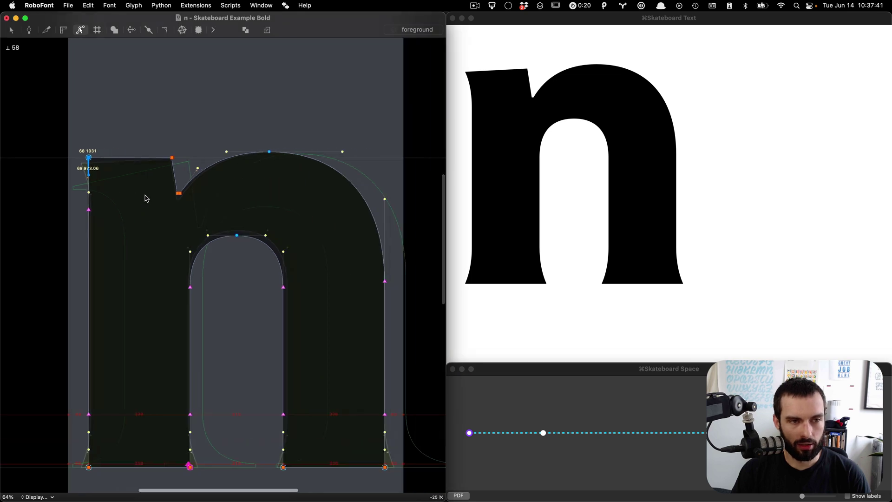
key(super+z)
key(super+z)
key(super+z)
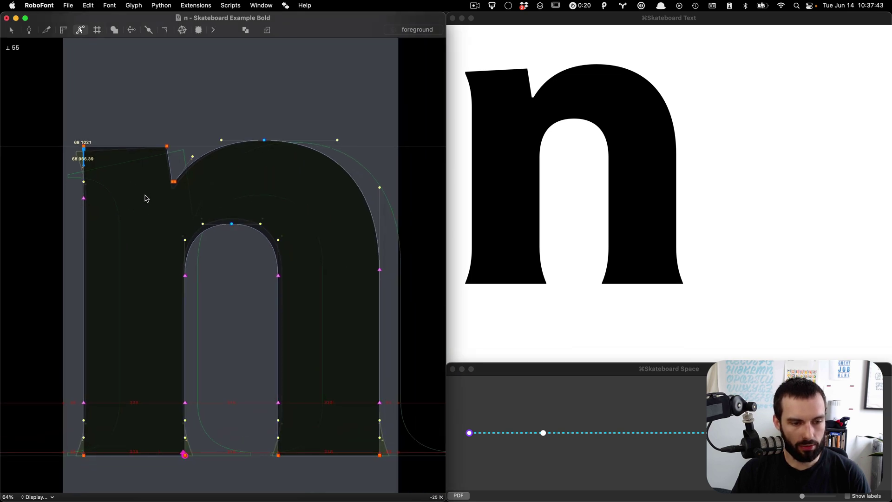
key(super+z)
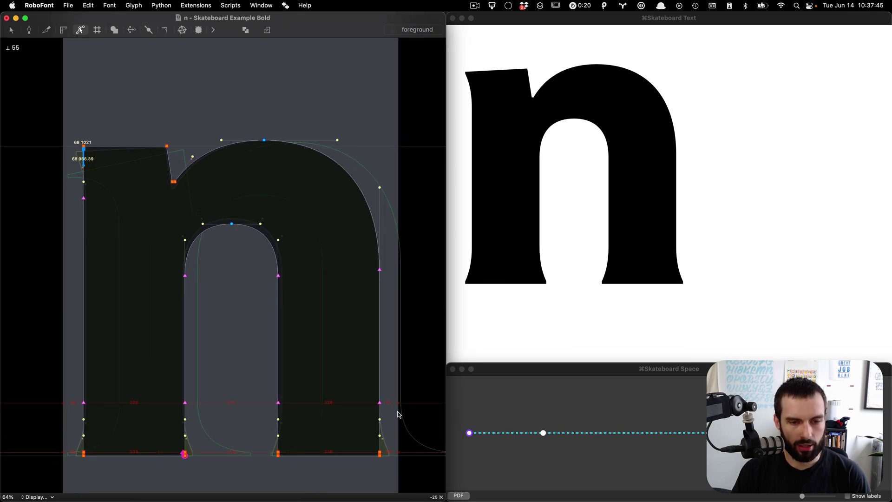
Step: Lower the curve-start points above all the sans n's feet, together with their handles, to y 36
drag(388, 412, 5, 377)
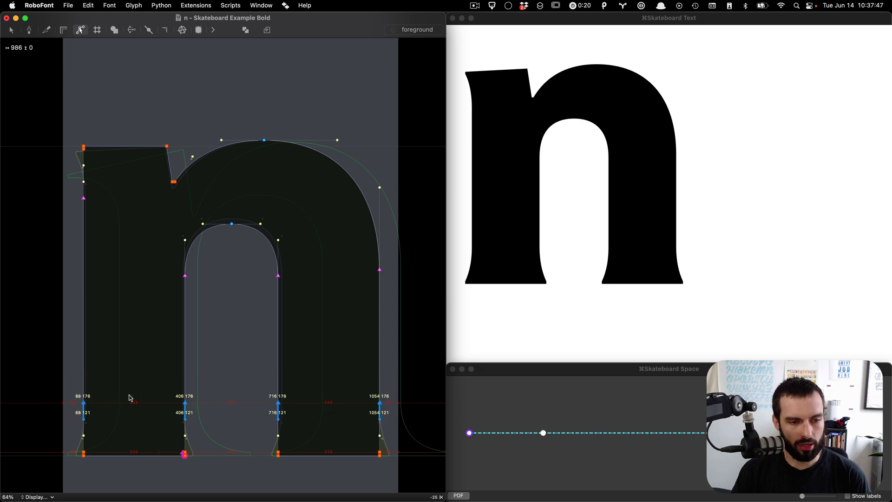
key(shift+Down)
key(shift+Down)
key(shift+Down)
key(shift+Down)
key(shift+Down)
key(shift+Down)
key(shift+Down)
key(shift+Down)
key(shift+Down)
key(shift+Down)
key(shift+Down)
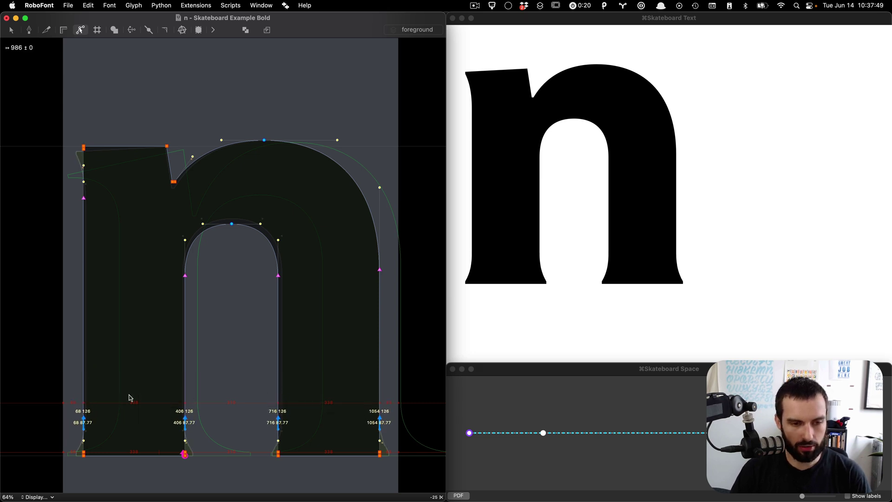
key(shift+Down)
key(shift+Down)
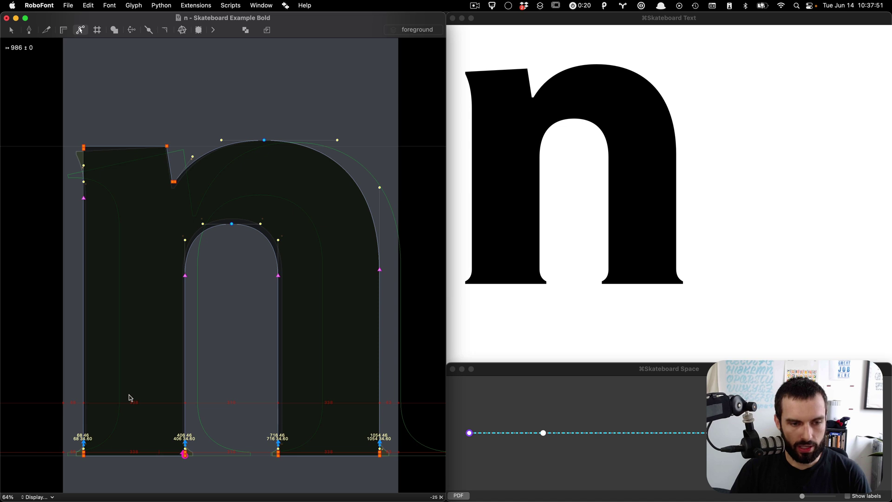
key(shift+Down)
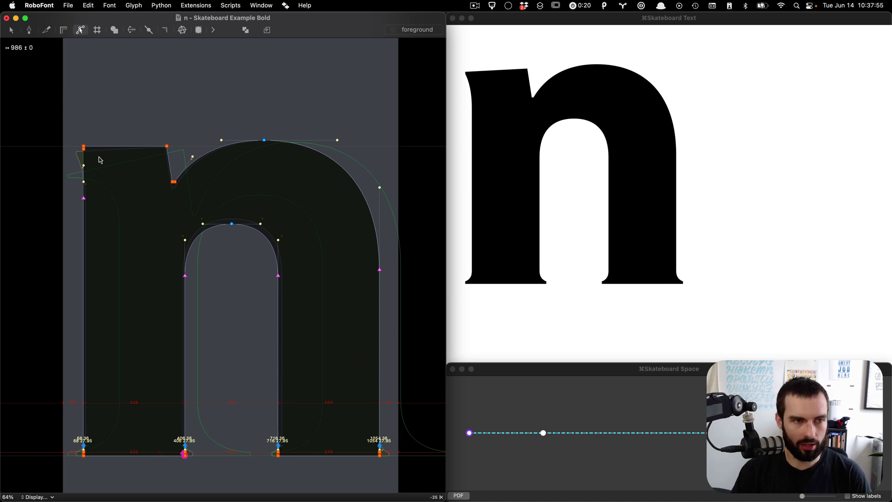
Step: Raise the curve-start point and handle below the sans n's upper-left serif until they sit close under the serif corner
drag(108, 232, 48, 183)
key(shift+Up)
key(shift+Up)
key(shift+Up)
key(shift+Up)
key(shift+Up)
key(shift+Up)
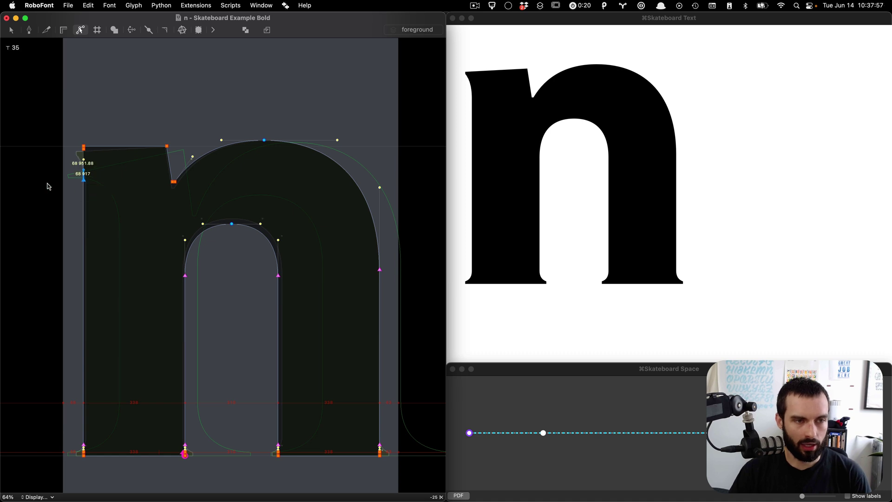
key(shift+Up)
key(shift+Up)
key(shift+Up)
key(shift+Up)
key(shift+Up)
key(shift+Up)
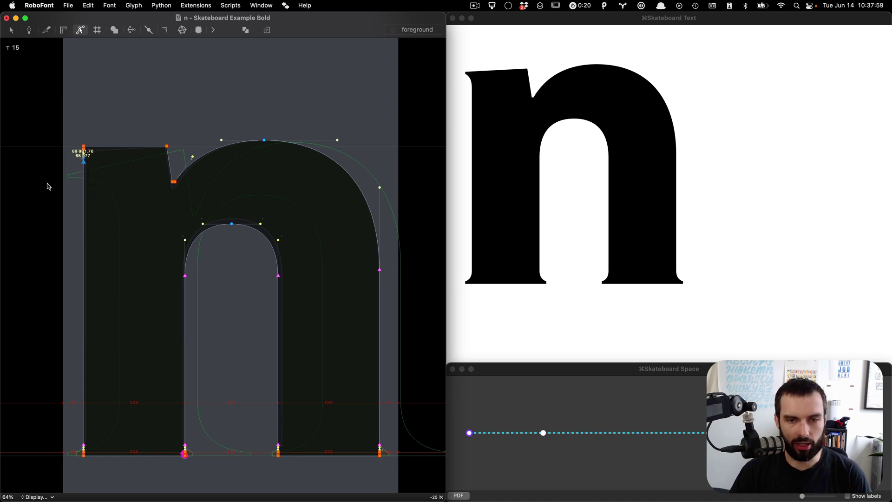
key(shift+Up)
key(shift+Up)
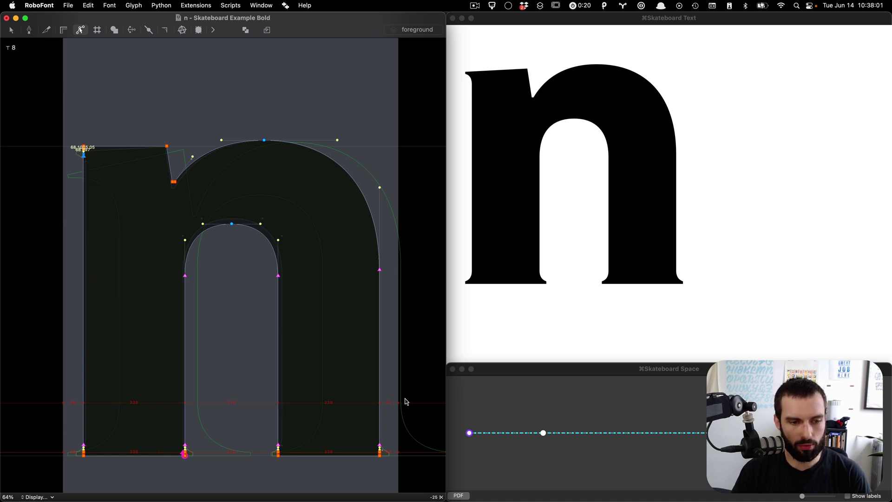
Step: Move the sans n's foot serif points up and the upper-left serif points down to give the serifs more thickness
click(237, 426)
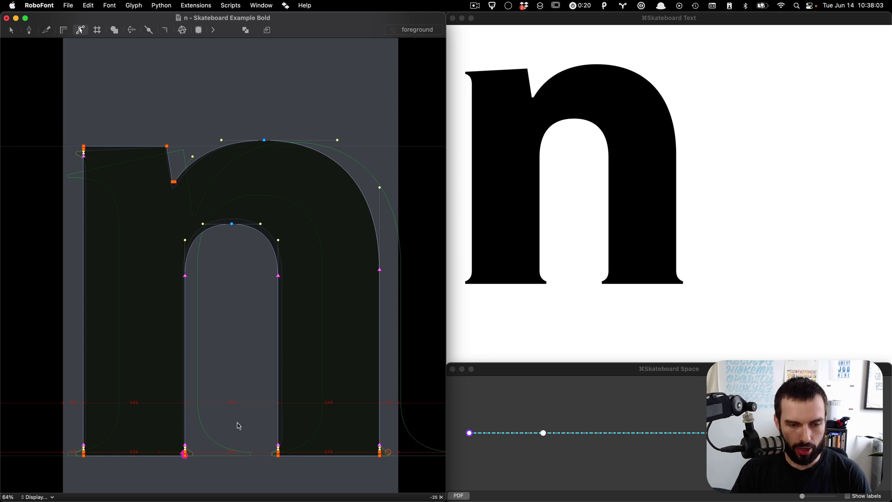
drag(389, 455, 36, 405)
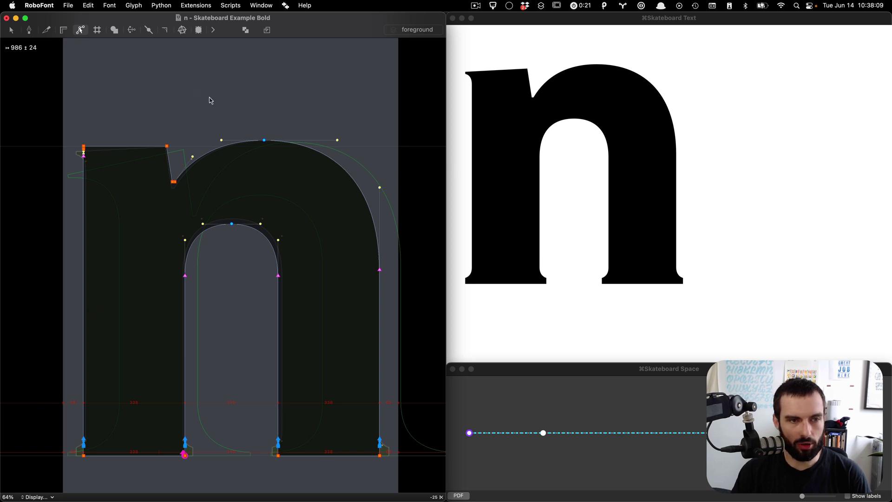
drag(89, 175, 73, 148)
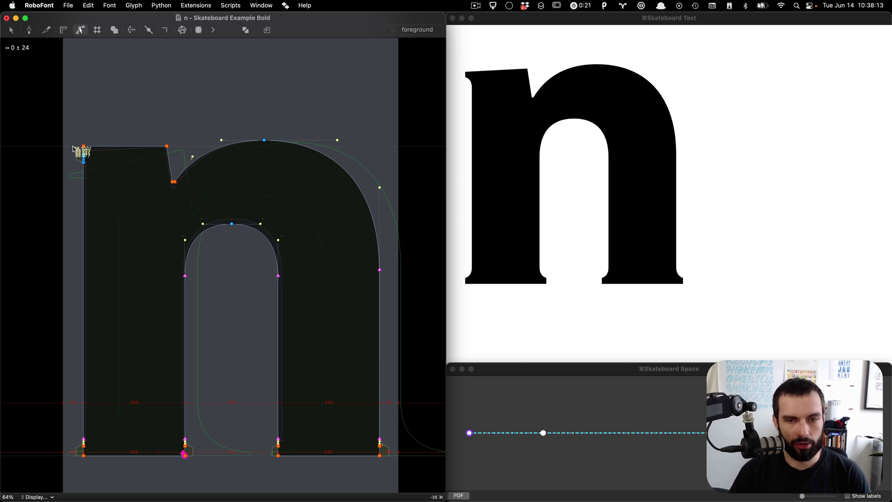
click(213, 173)
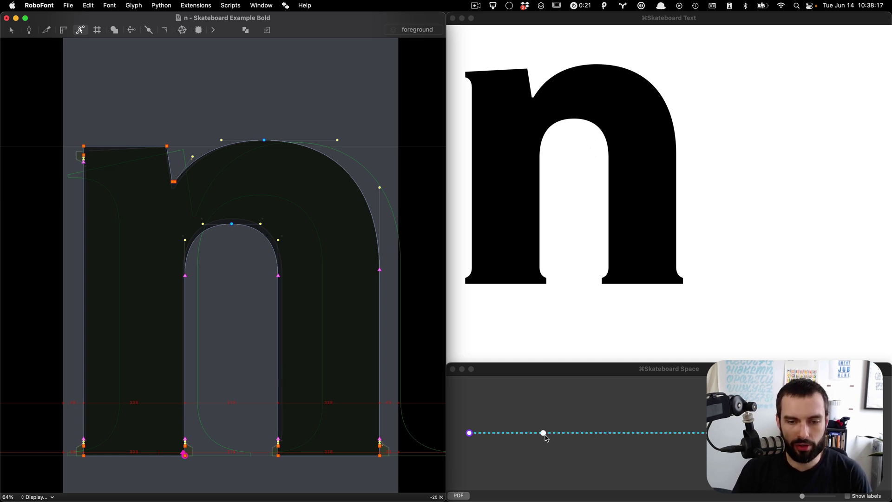
Step: Compare the preview near the serif source with one near the sans source, inspecting the upper-left serif points of the serif n
drag(544, 433, 744, 433)
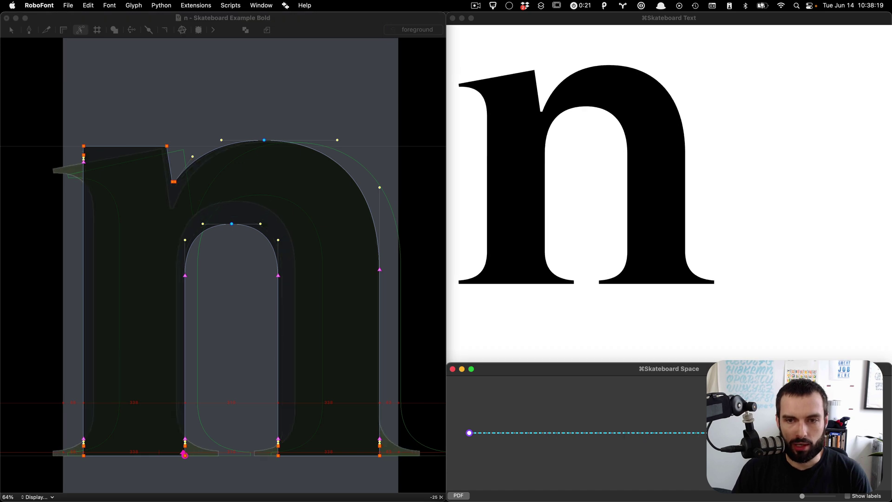
click(255, 306)
scroll(254, 307, right, 1)
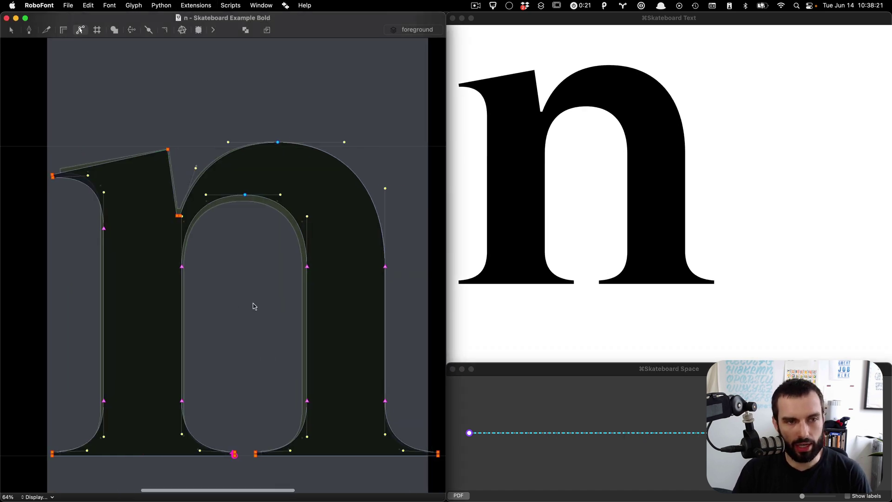
click(537, 434)
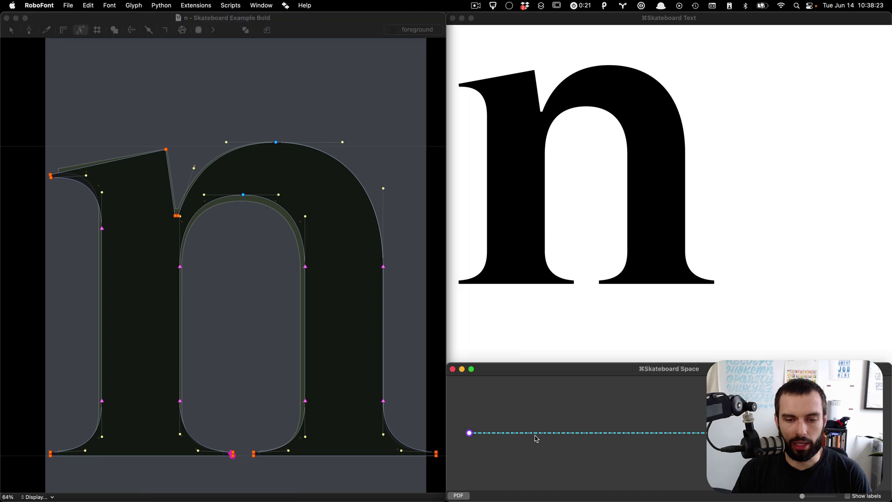
drag(537, 433, 539, 434)
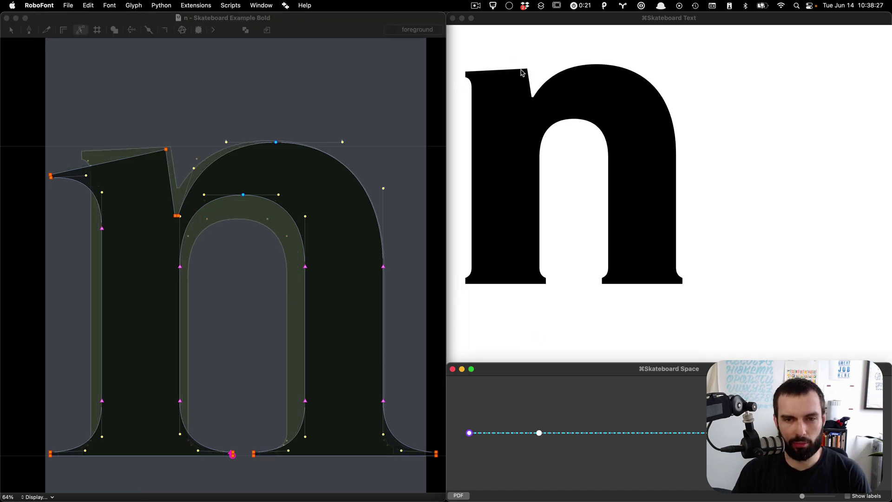
drag(131, 245, 31, 173)
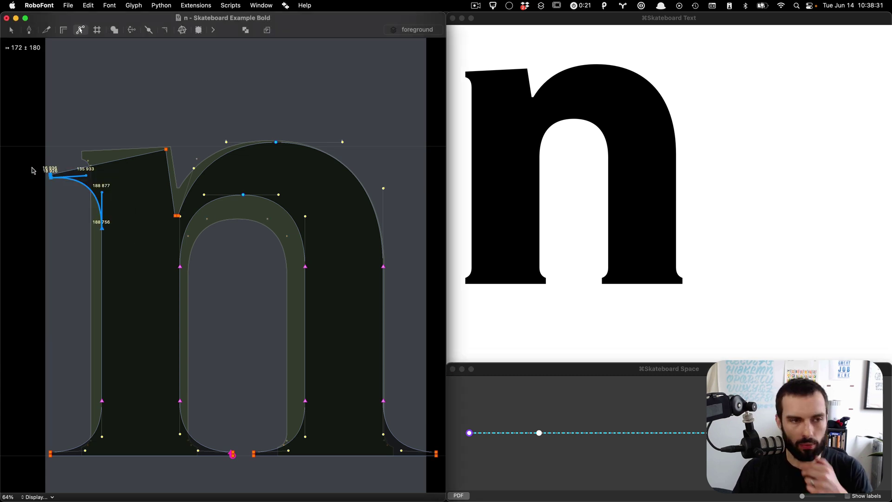
click(276, 213)
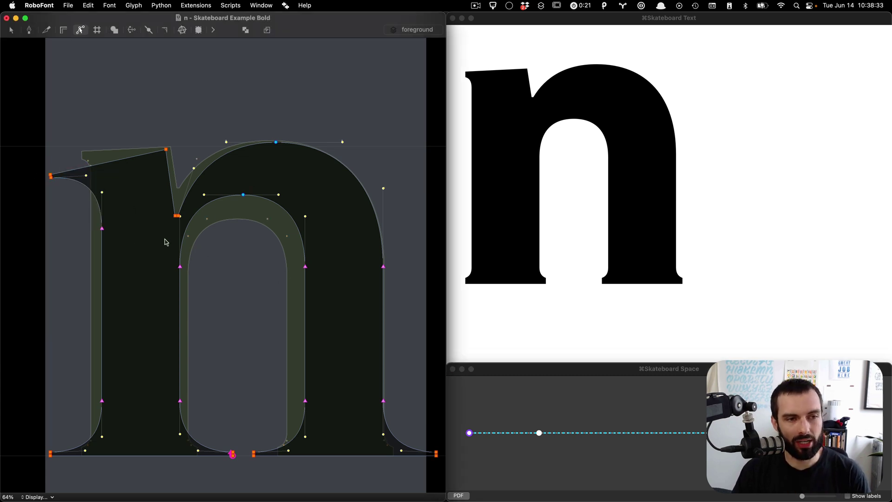
Step: Set the preview to the serif source and raise the serif n's upper-left serif points and curve until the serif corner reaches y 1020
click(650, 435)
click(666, 434)
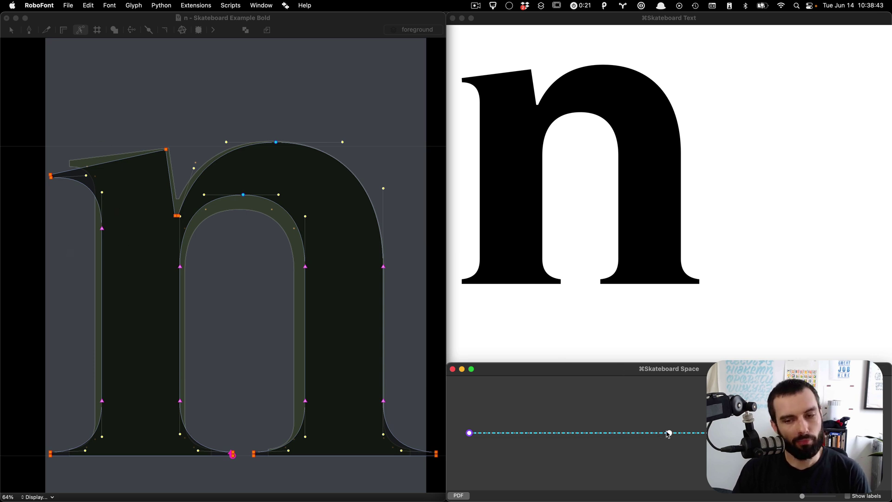
drag(670, 433, 733, 433)
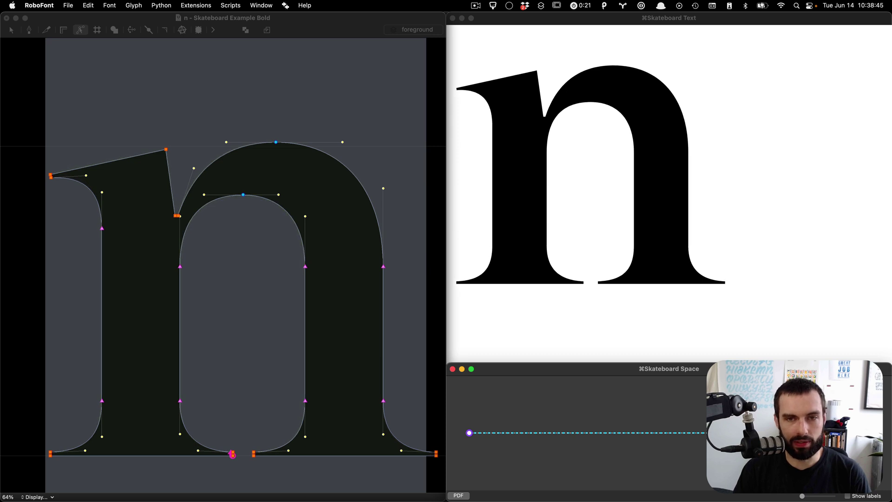
click(140, 265)
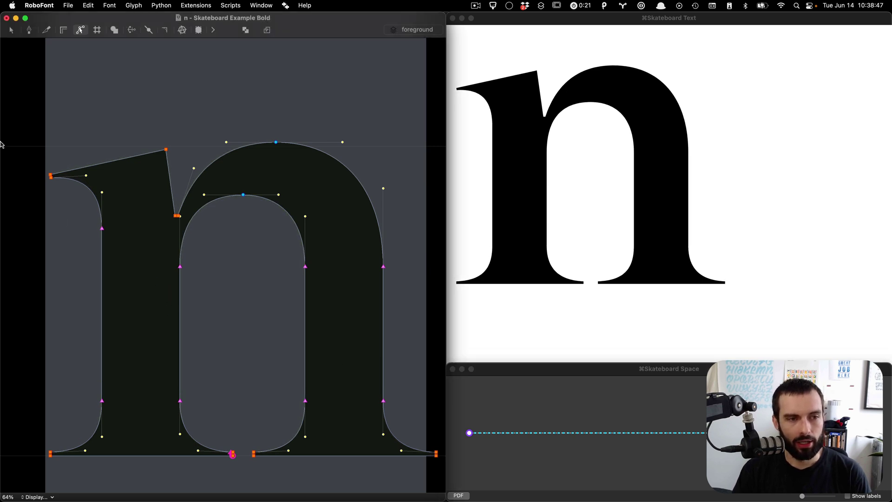
drag(19, 148, 152, 262)
key(shift+Up)
key(shift+Up)
key(shift+Up)
key(shift+Up)
key(shift+Up)
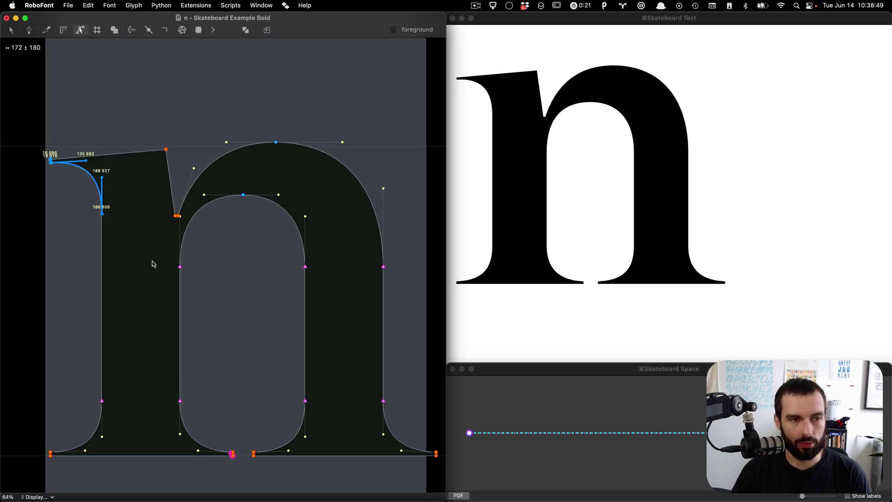
key(shift+Up)
key(shift+Up)
key(shift+Up)
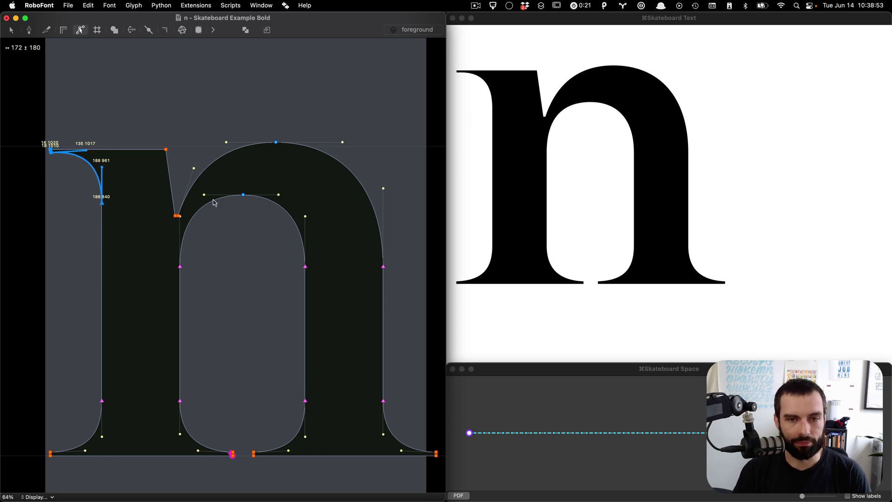
Step: Lower the horizontal curve handle beneath the serif n's upper-left serif to y 1007 and select the serif's upper corner point
click(144, 221)
drag(124, 229, 85, 187)
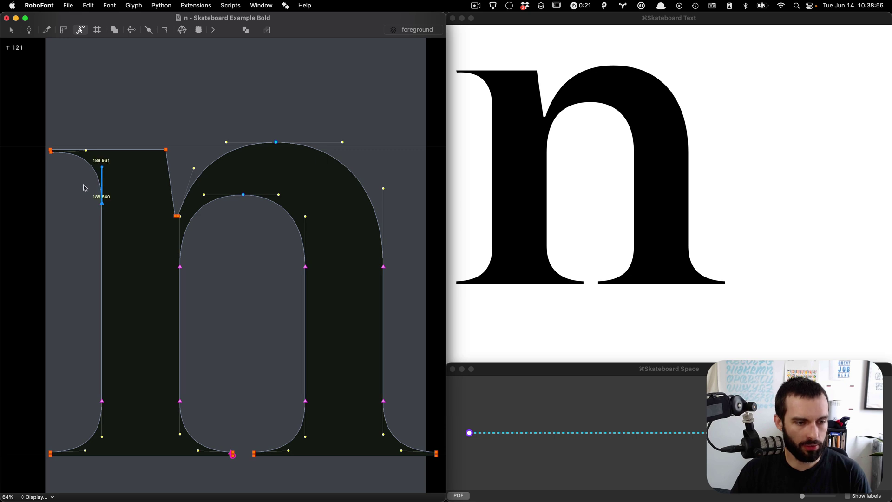
click(89, 149)
key(Down)
key(Down)
key(Down)
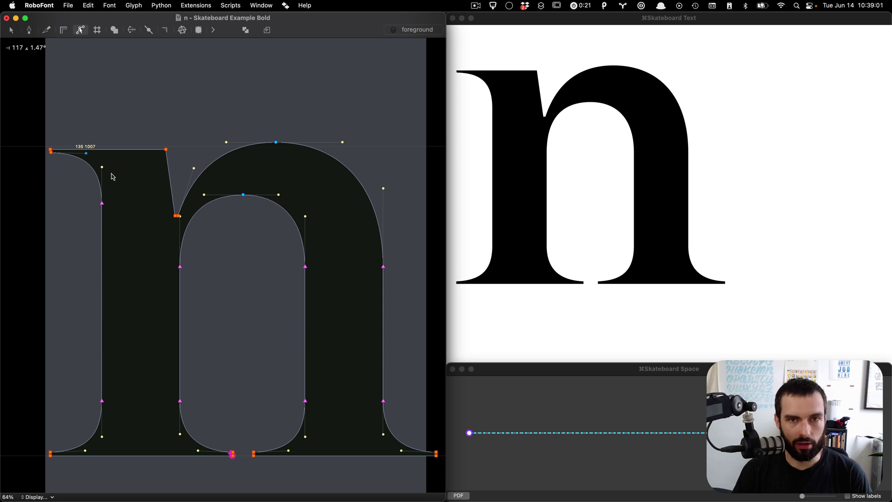
click(51, 150)
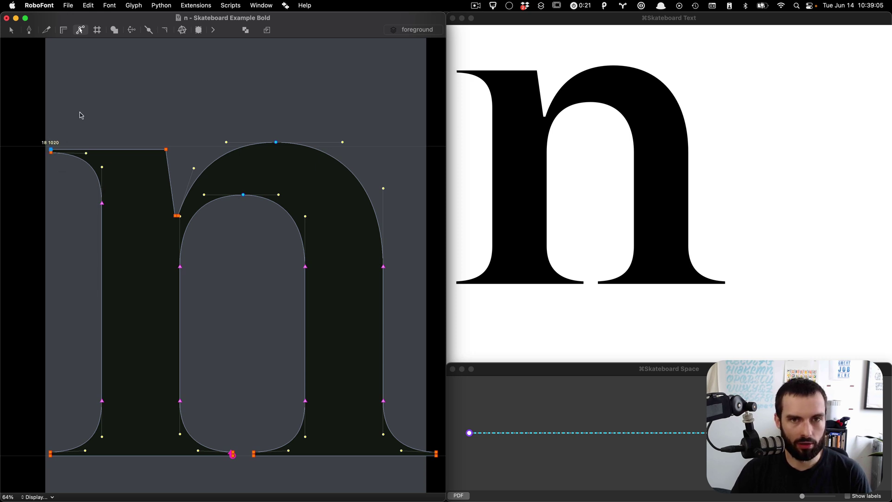
Step: Lower the underside corner and bracket curve of the serif n's upper-left serif until the corner reaches y 1007
drag(138, 215, 25, 154)
key(Down)
key(Down)
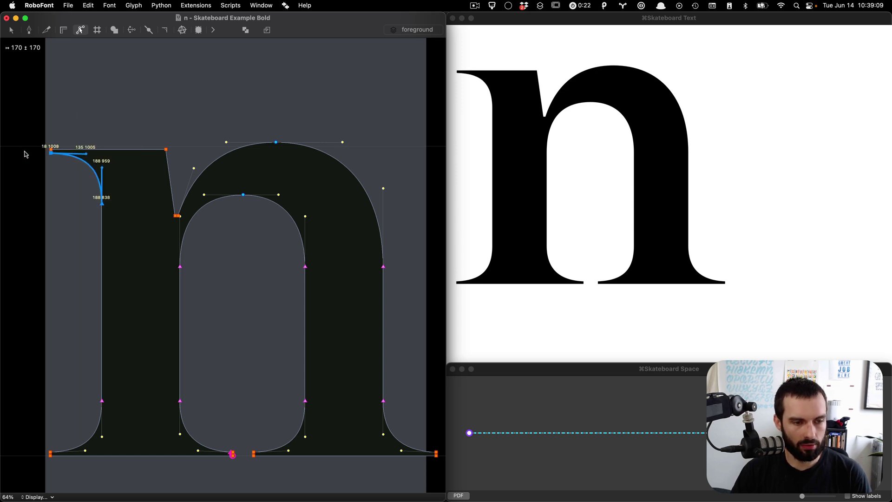
key(space)
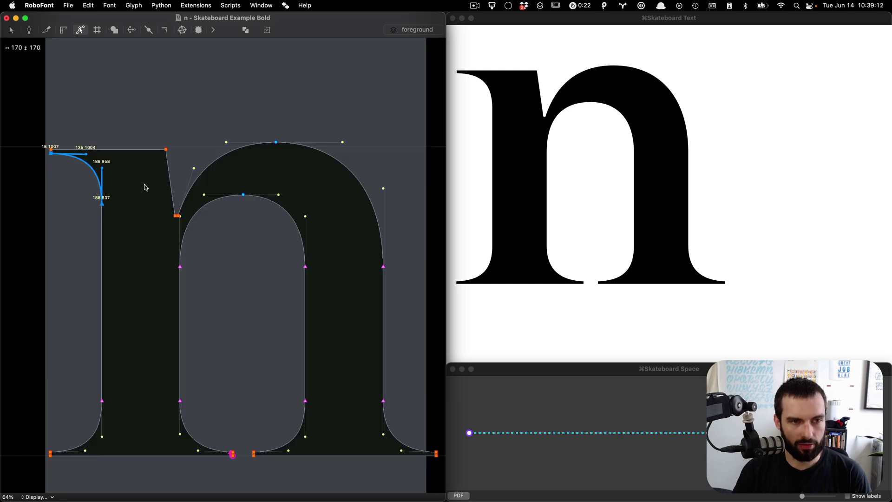
click(145, 188)
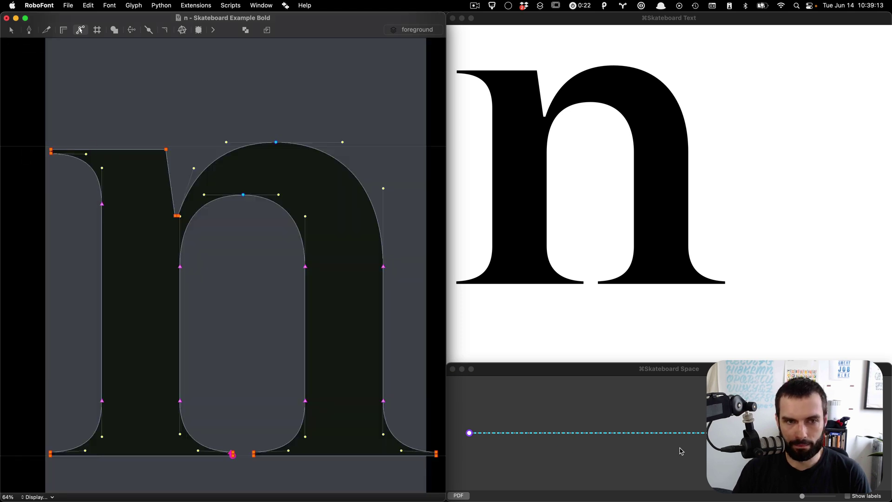
Step: Move the preview location along the Serif axis to inspect the n between its serif and sans sources
click(700, 444)
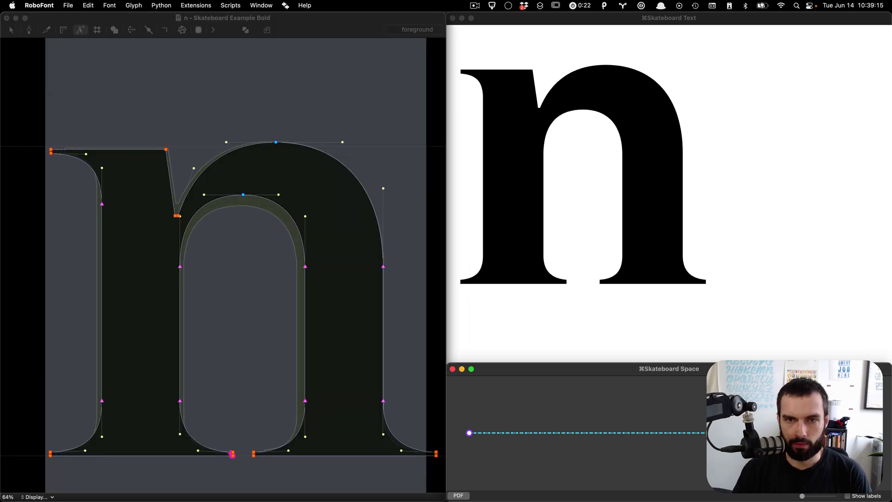
drag(445, 429, 889, 436)
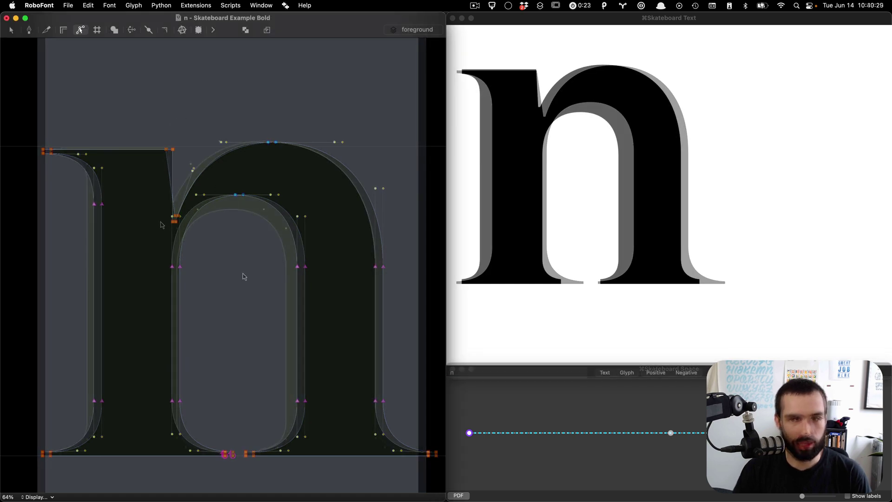
key(super+z)
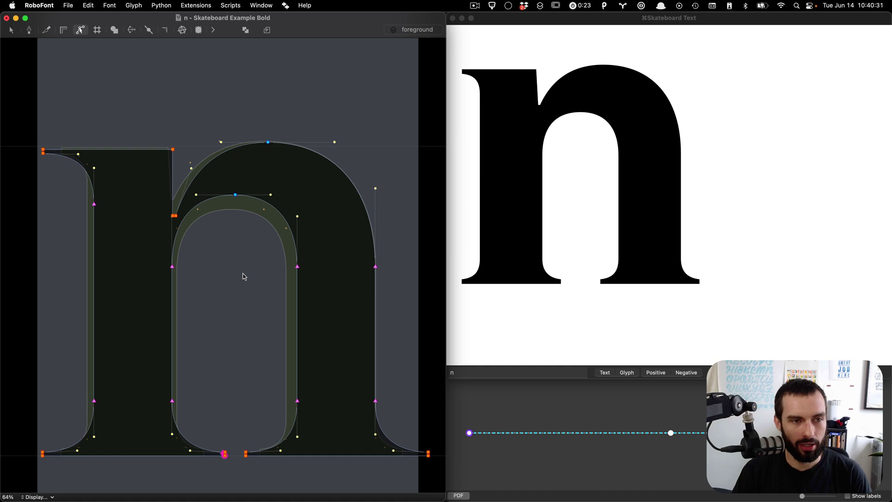
key(super+shift+p)
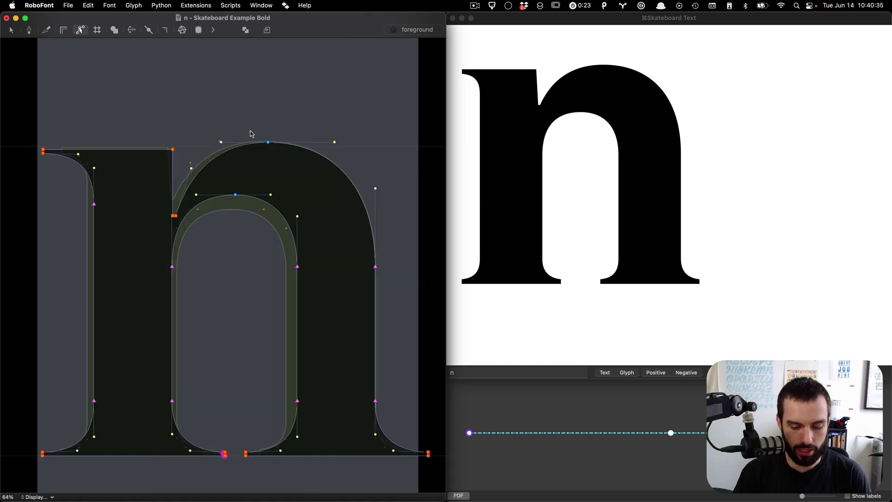
Step: Switch the glyph window to the serif S and set the Skateboard preview text to S
key(bracketright)
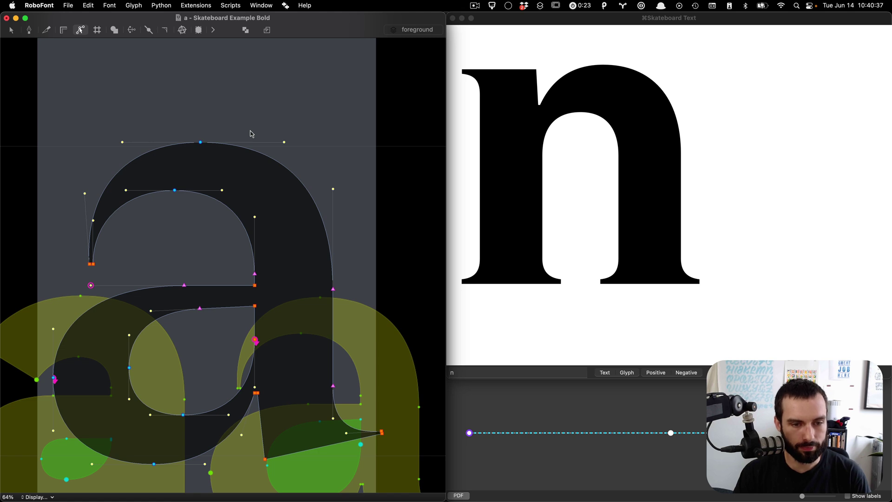
key(bracketright)
scroll(224, 191, down, 3)
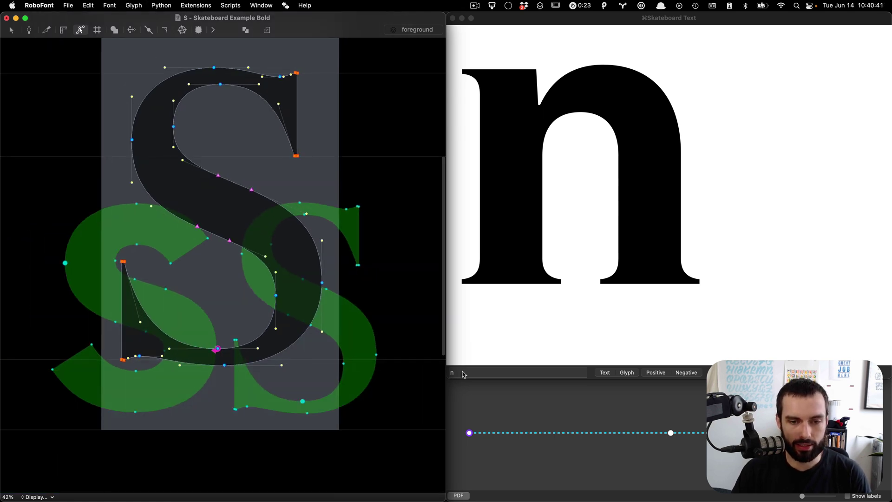
click(511, 333)
text(S)
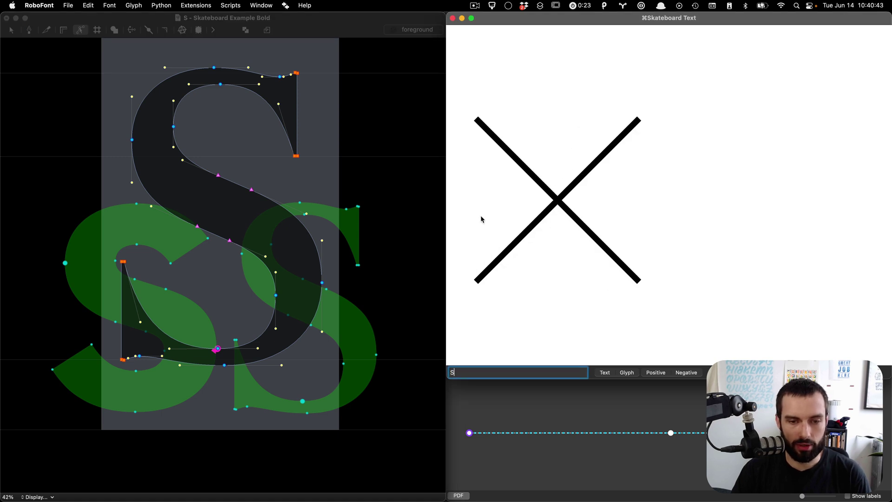
click(244, 127)
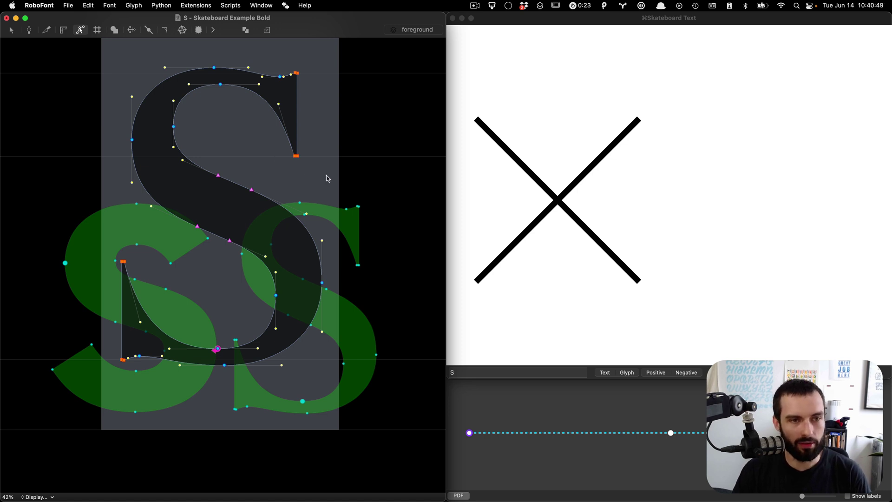
Step: Switch to the sans S and examine its corner structure at both stroke terminals against the serif S
key(ctrl+alt+s)
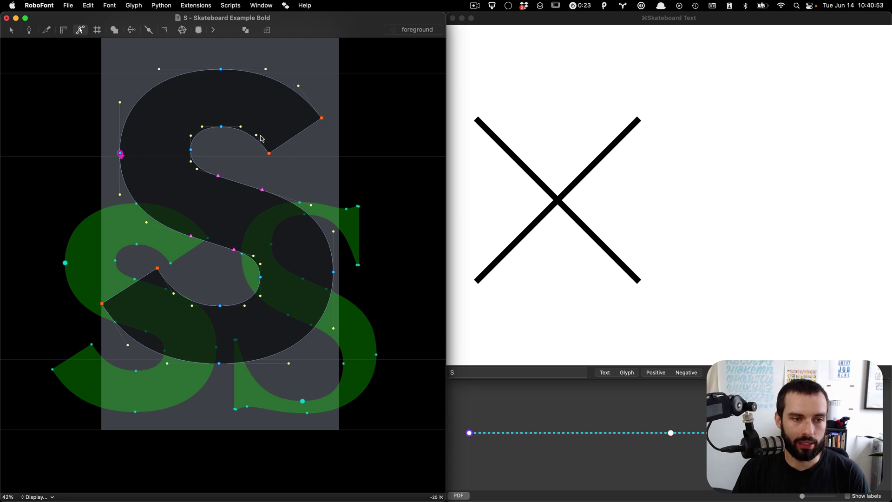
scroll(261, 138, up, 5)
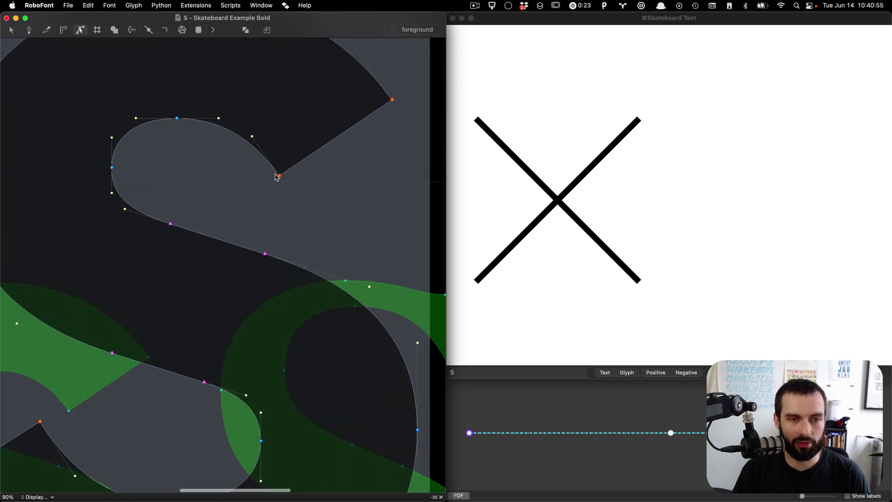
scroll(285, 177, down, 3)
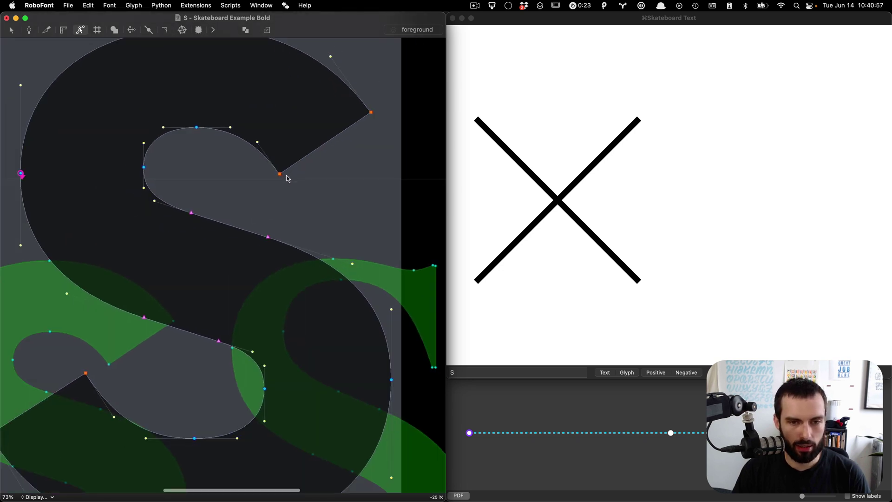
scroll(318, 125, right, 1)
scroll(344, 117, down, 4)
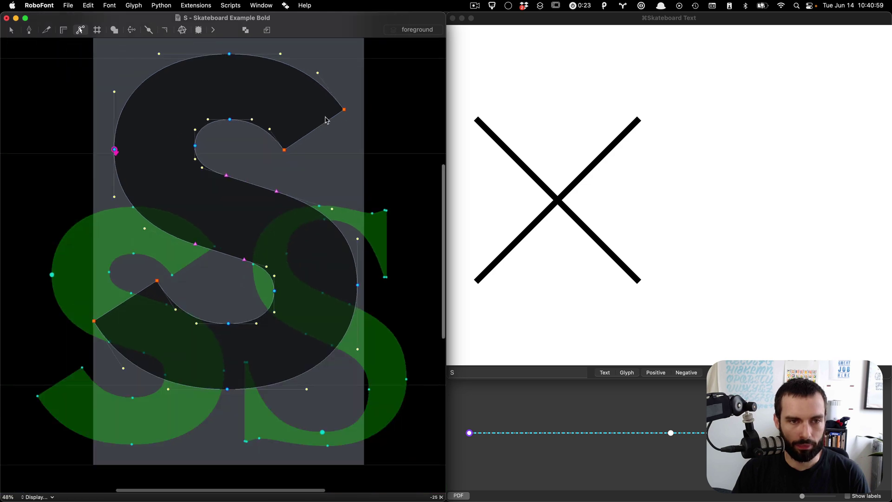
key(space)
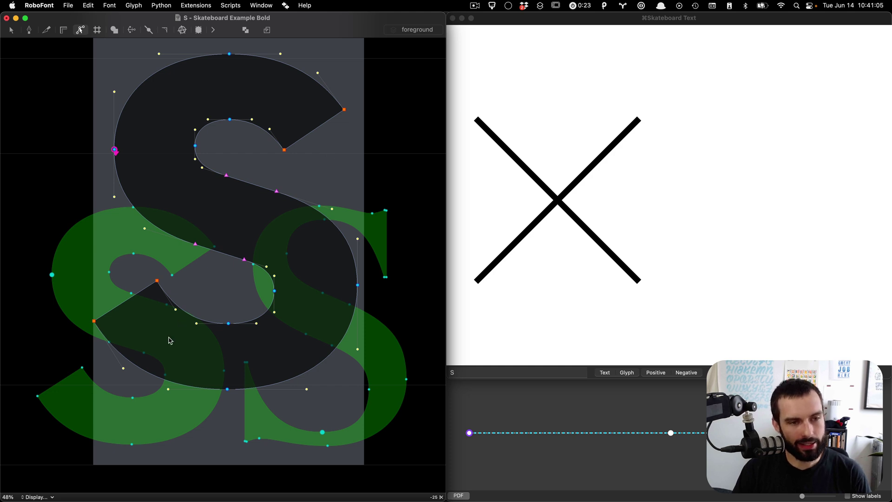
scroll(254, 242, up, 1)
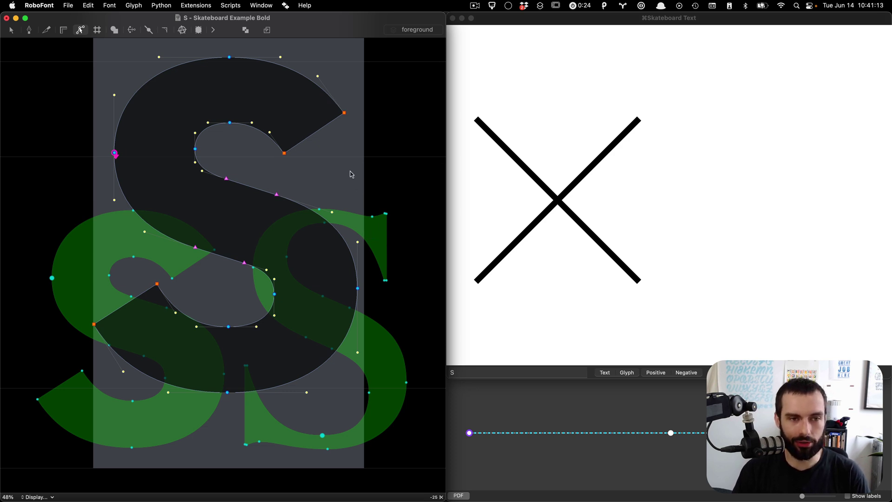
Step: Copy the complete sans S outline into its background layer and return to the foreground layer
key(super+a)
key(super+c)
key(super+alt+Down)
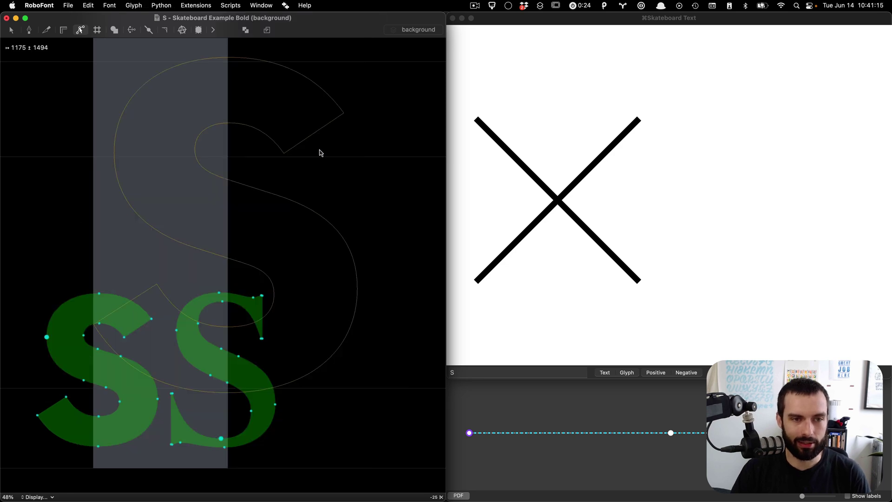
key(super+v)
key(super+alt+Up)
click(320, 154)
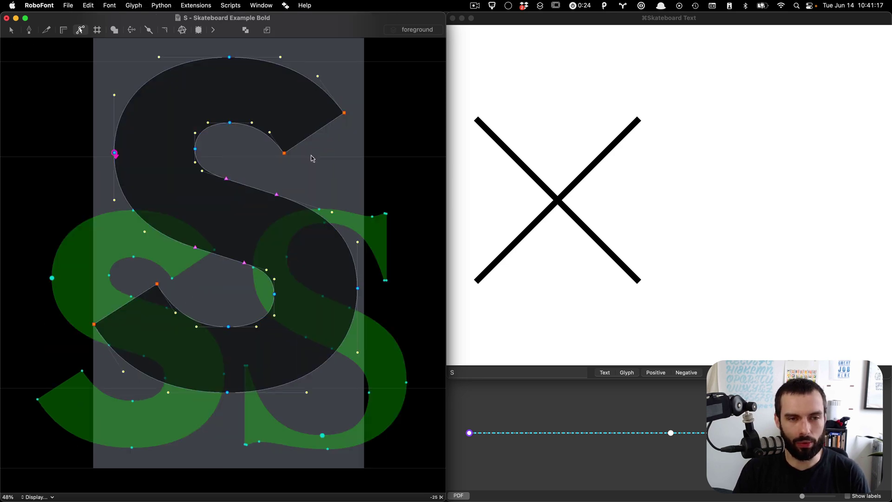
Step: Add an extra point beside each corner of both sans S terminals to match the serif S's doubled corners
scroll(294, 159, up, 5)
key(v)
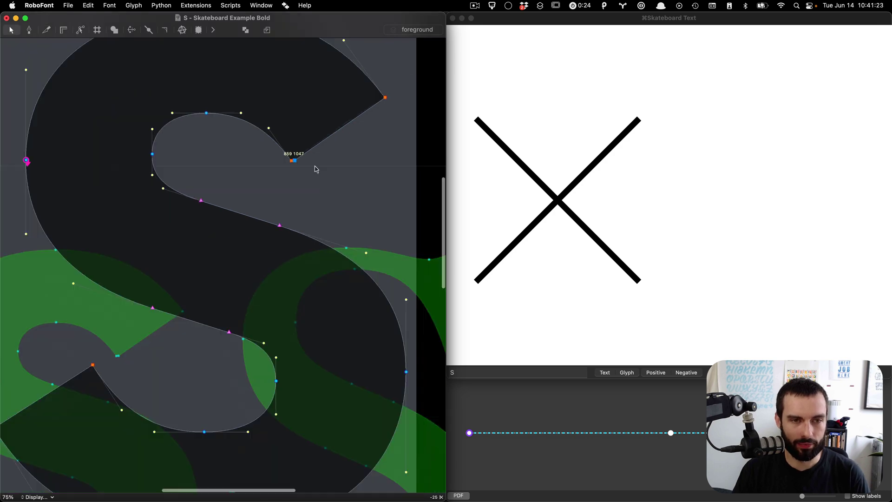
scroll(378, 96, up, 3)
scroll(123, 318, down, 2)
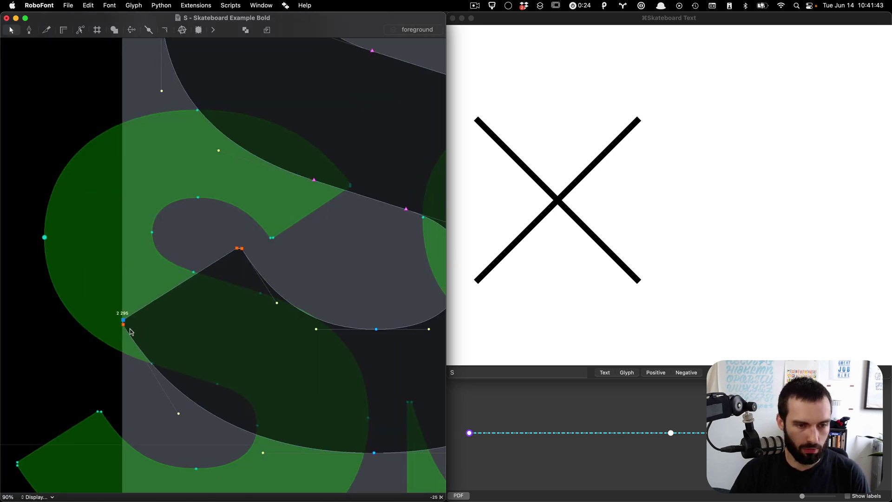
scroll(130, 331, down, 3)
scroll(194, 317, right, 3)
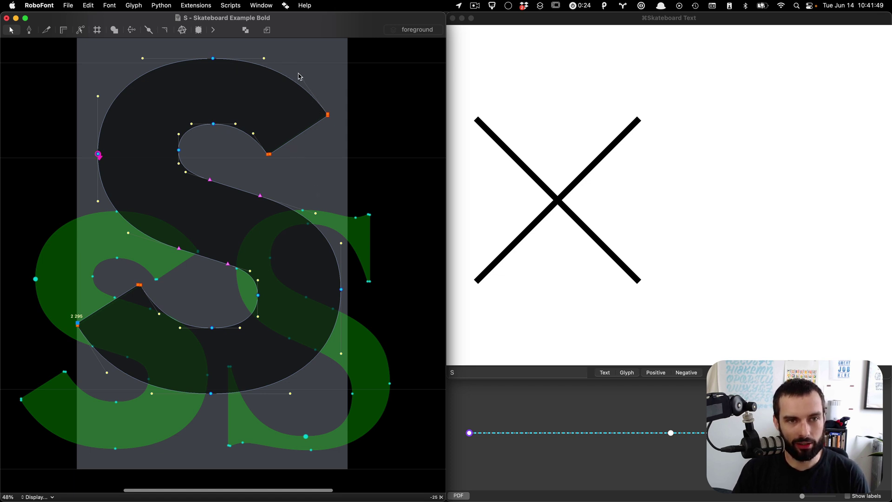
Step: Cut the sans S's outer curve near the upper-right and lower-left terminals to add a curve point at each, then inspect the preview
key(k)
drag(292, 57, 265, 99)
drag(149, 362, 101, 402)
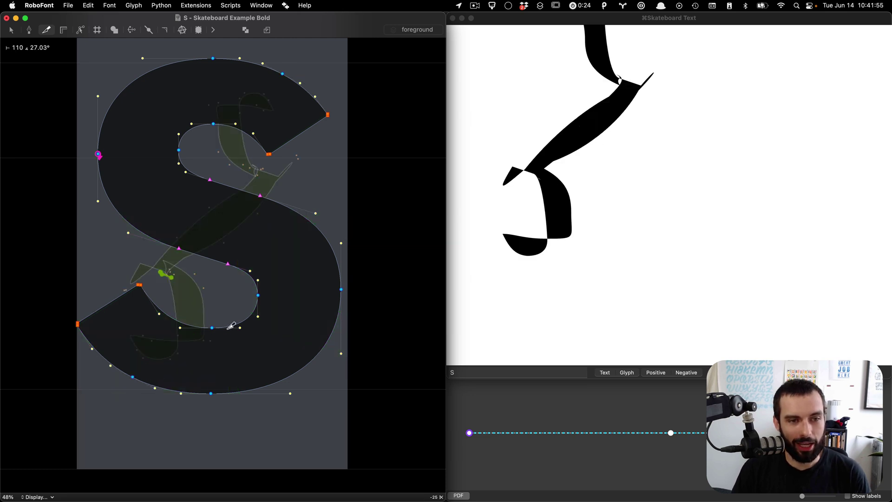
scroll(540, 155, up, 4)
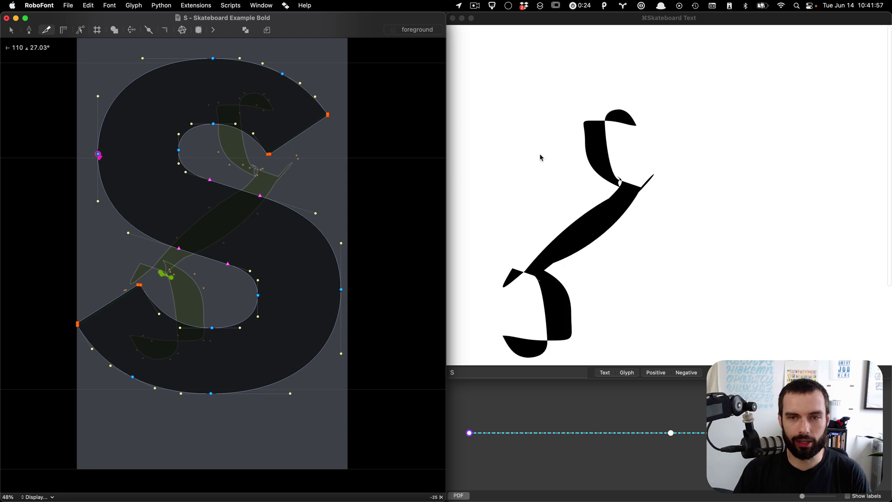
scroll(587, 199, down, 2)
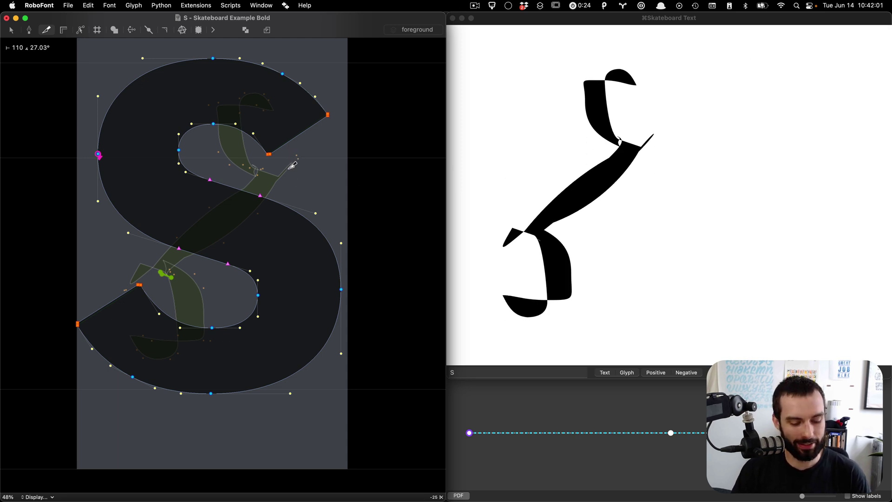
Step: Switch to the serif S and make its upper-left extreme curve point the contour's starting point
key(v)
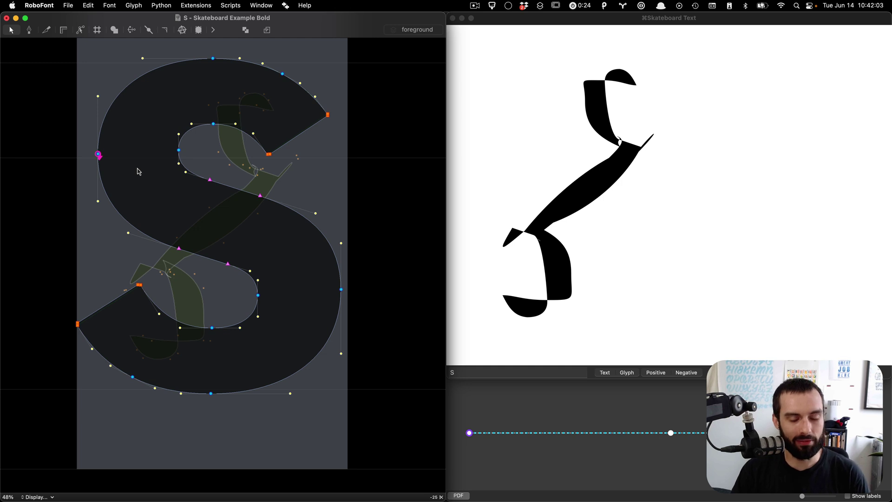
key(super+z)
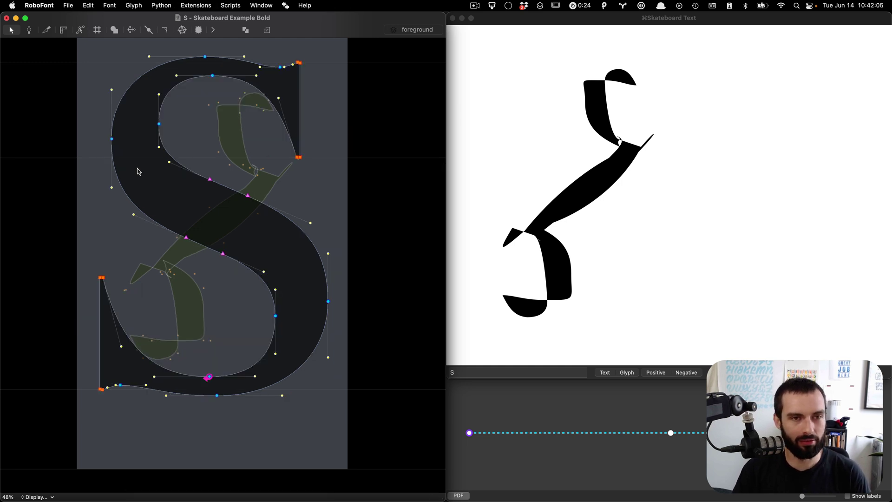
scroll(138, 172, left, 1)
scroll(138, 172, left, 1)
drag(138, 172, 86, 120)
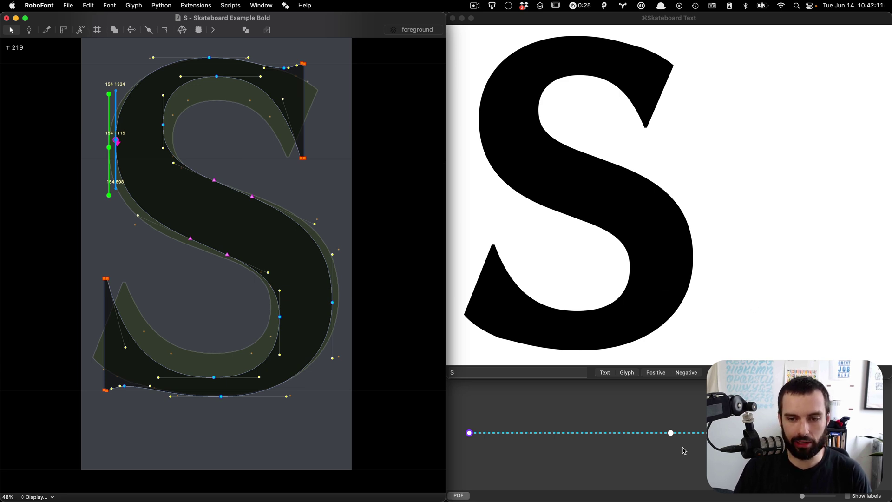
Step: Shift the preview location slightly toward the sans source and compare the interpolated S's upper terminal with the serif outline
mouse_move(672, 437)
mouse_down()
mouse_move(469, 433)
mouse_move(579, 423)
mouse_move(891, 428)
mouse_move(626, 447)
mouse_move(663, 447)
mouse_up()
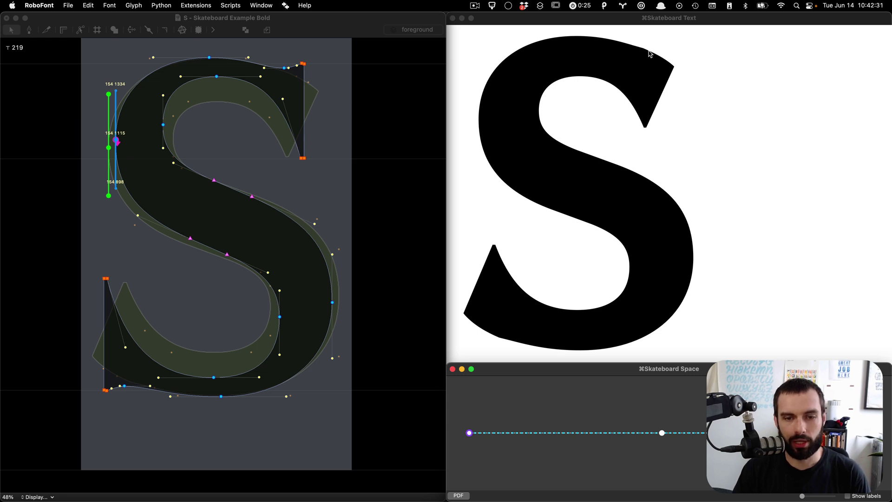
click(333, 91)
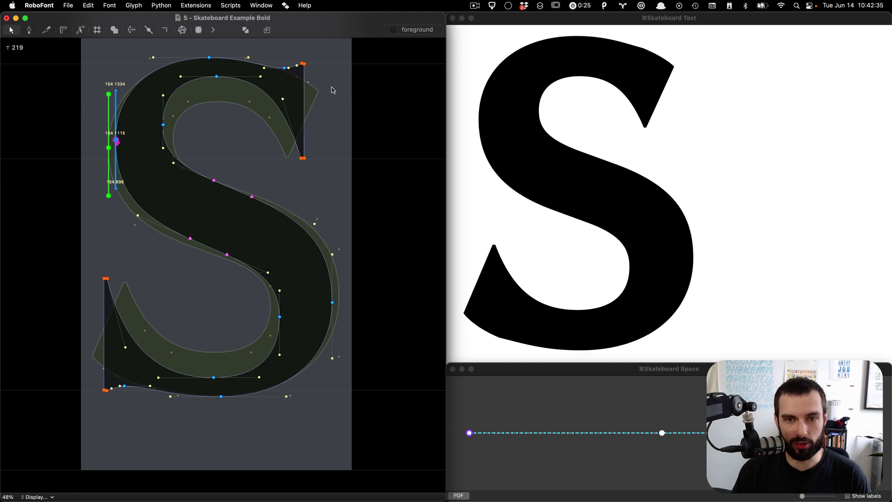
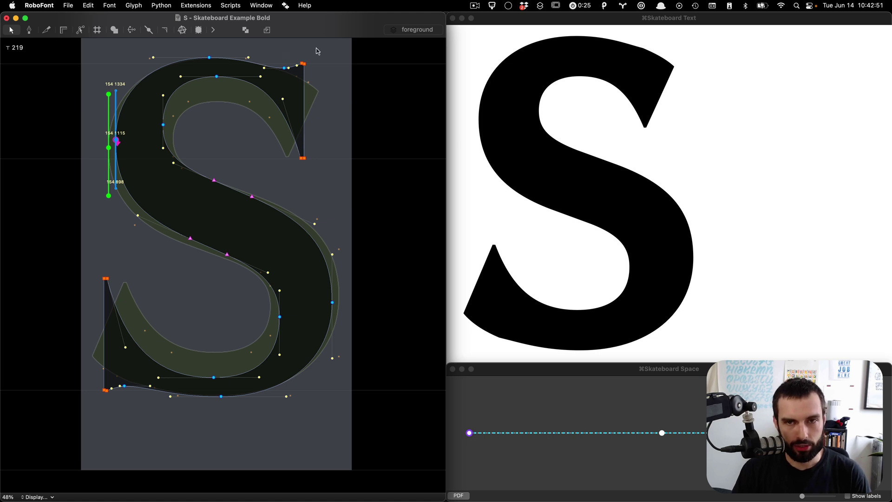
scroll(686, 61, up, 3)
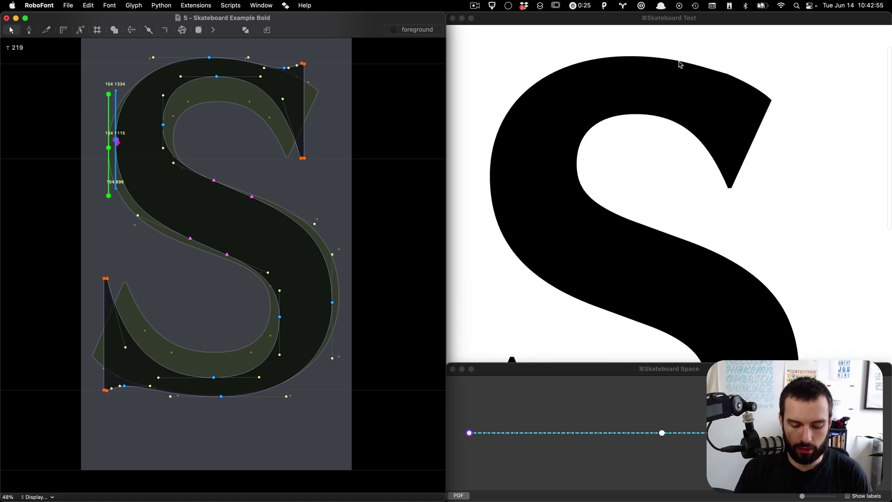
Step: Enlarge the Skateboard Text preview to full screen and inspect the S's outer curve near the upper and lower terminals
key(ctrl+alt+Return)
key(ctrl+Up)
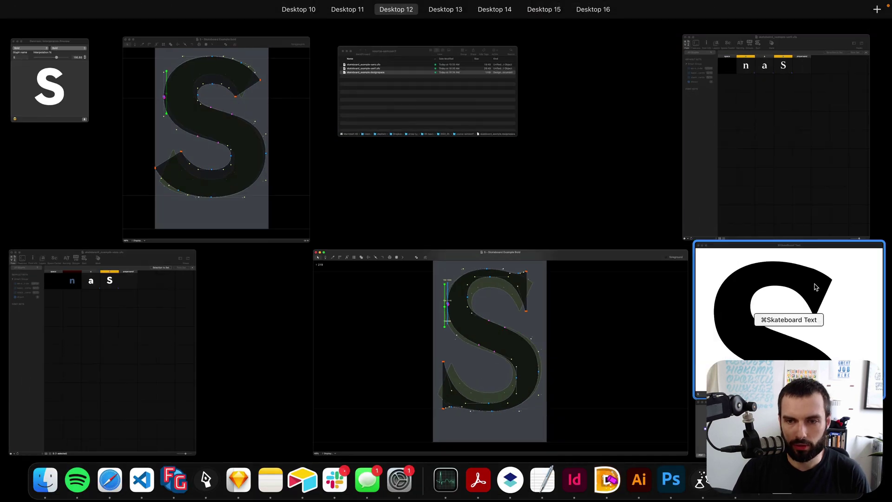
click(814, 284)
key(ctrl+alt+Return)
scroll(288, 97, up, 5)
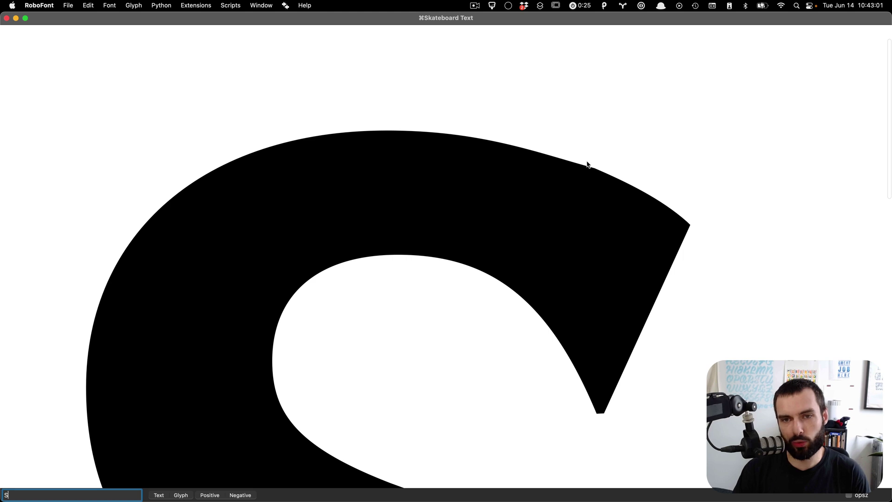
scroll(588, 173, down, 10)
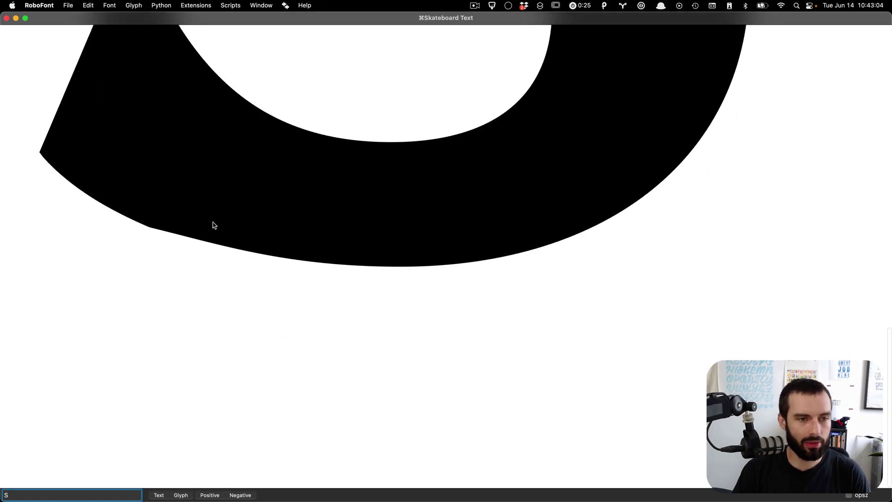
Step: Restore the Skateboard Text preview beside the glyph editor and compare the upper half of the serif S with the interpolated outline
double_click(349, 248)
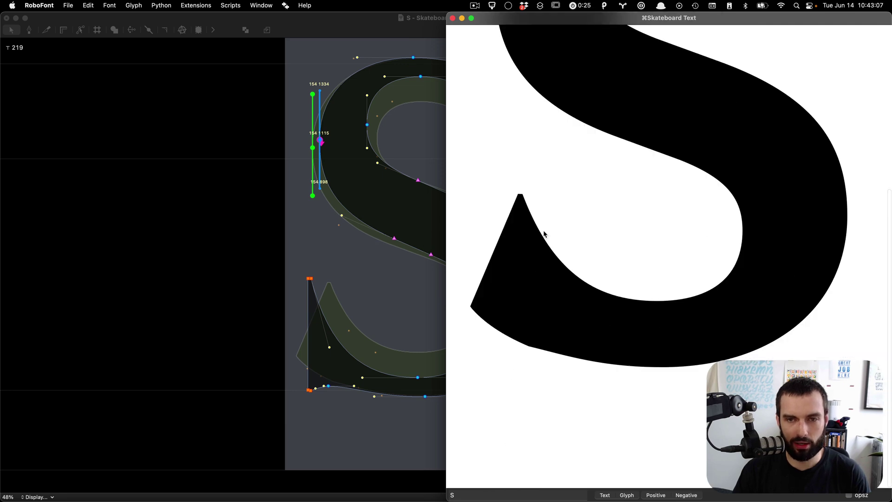
click(303, 235)
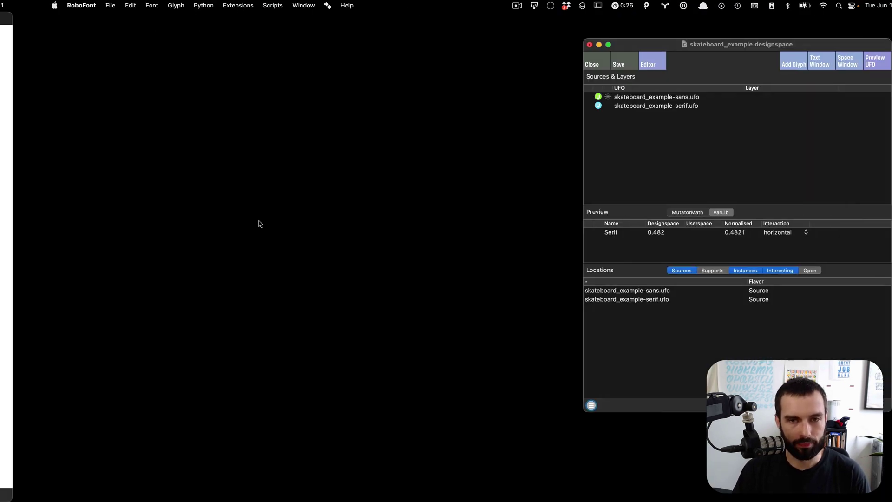
scroll(256, 223, left, 3)
scroll(256, 223, right, 4)
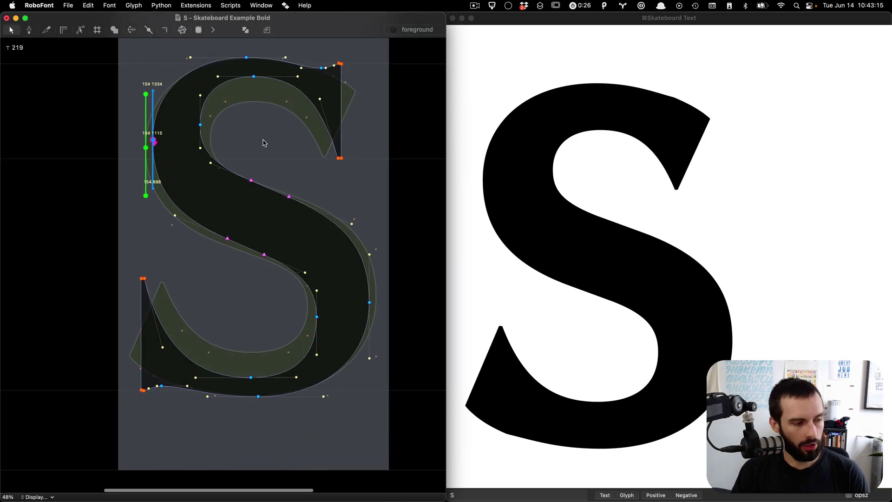
scroll(264, 132, up, 3)
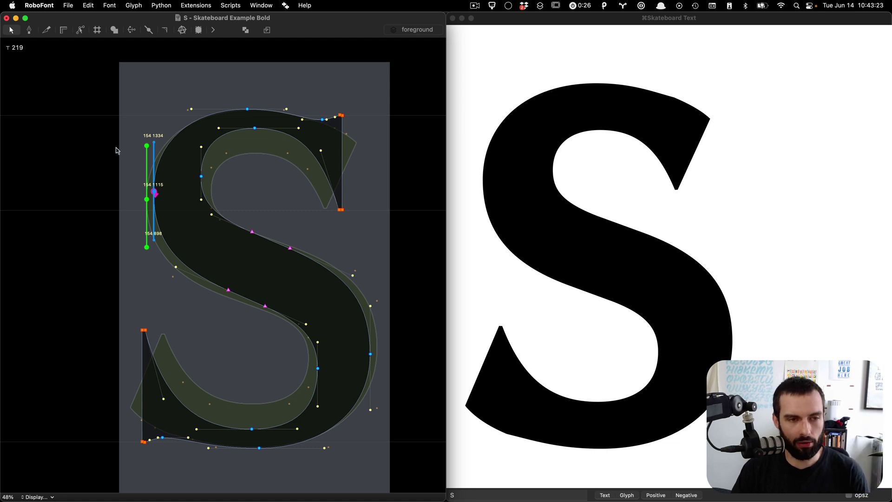
scroll(122, 149, up, 3)
scroll(203, 219, right, 2)
scroll(203, 219, right, 2)
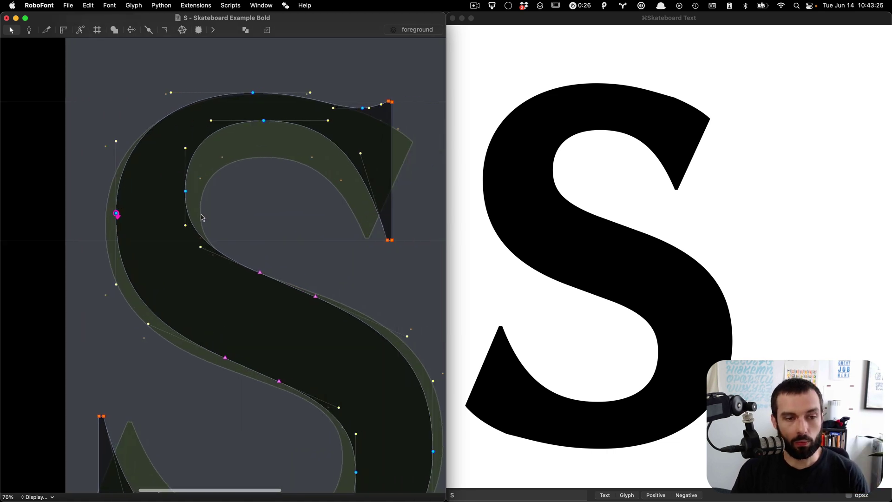
scroll(166, 202, left, 1)
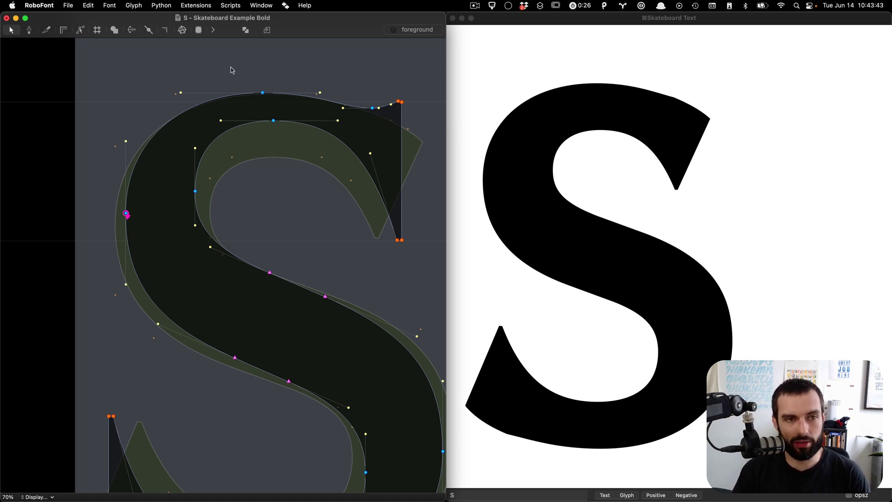
scroll(231, 70, up, 3)
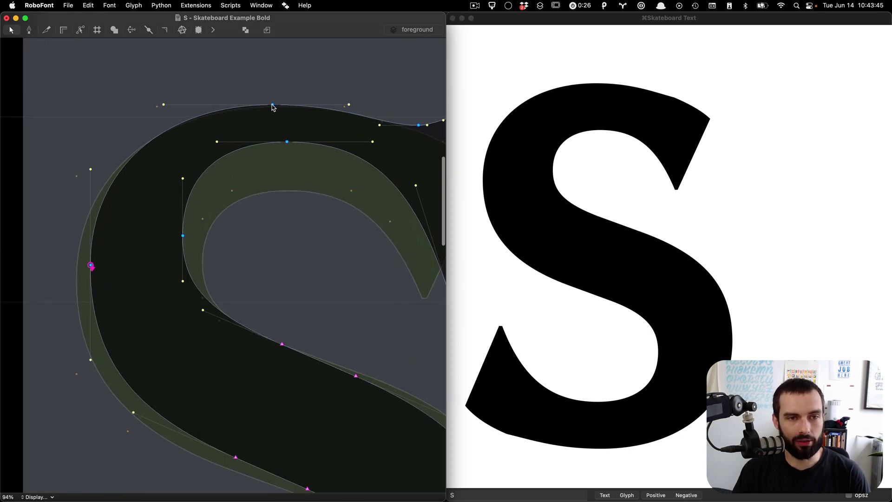
Step: Try to move the top and upper-left extreme points of the serif S's outer curve upward
drag(274, 107, 277, 88)
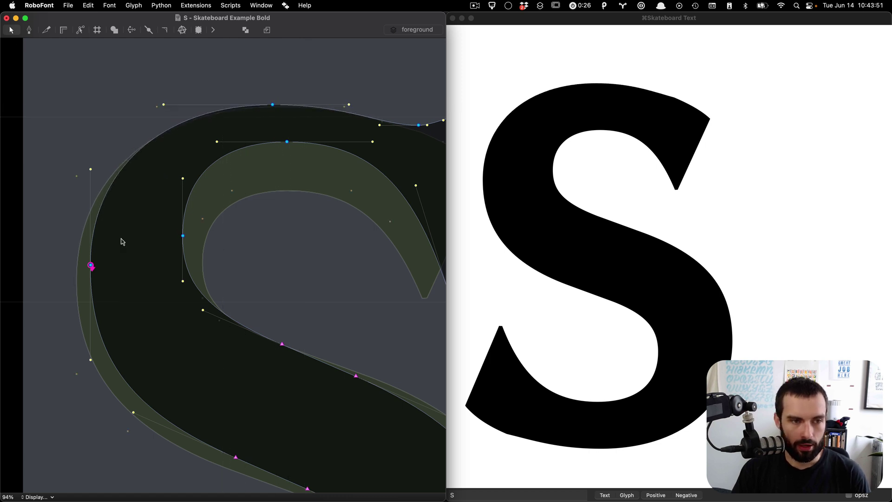
drag(91, 267, 92, 204)
key(super+z)
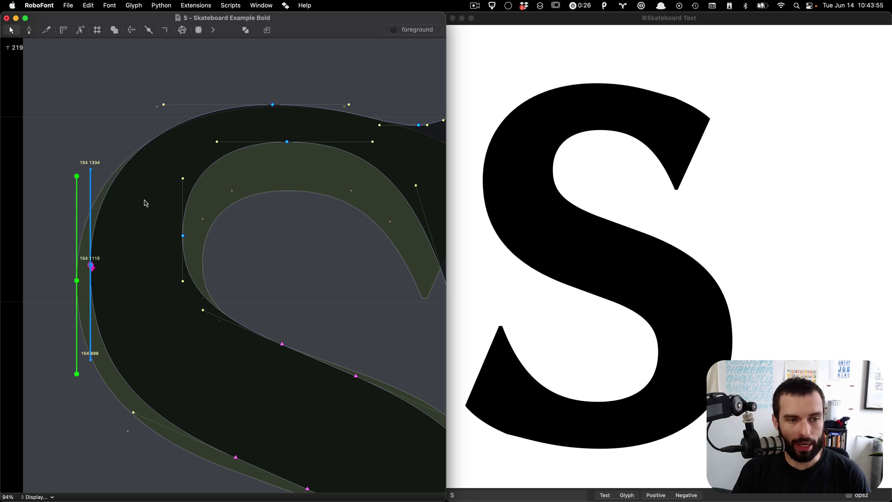
Step: Deselect the upper-left extreme point and examine the serif S's upper-right terminal points against the interpolated outline
scroll(145, 203, right, 2)
scroll(324, 159, right, 3)
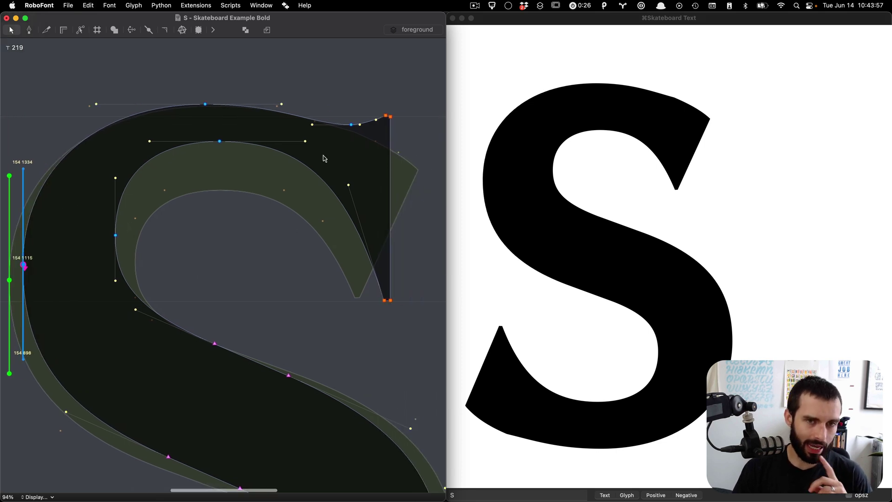
click(356, 185)
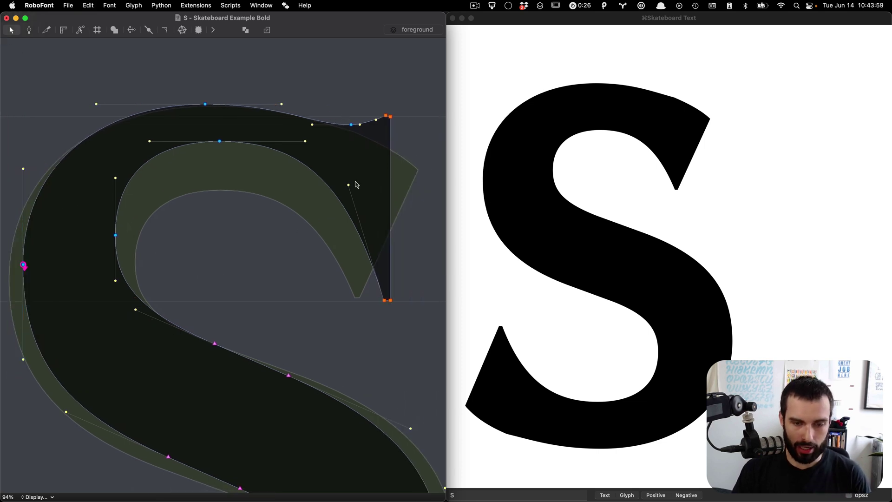
Step: Switch to the S source with the slanted terminal and examine the smooth point on its upper outer curve
key(super+z)
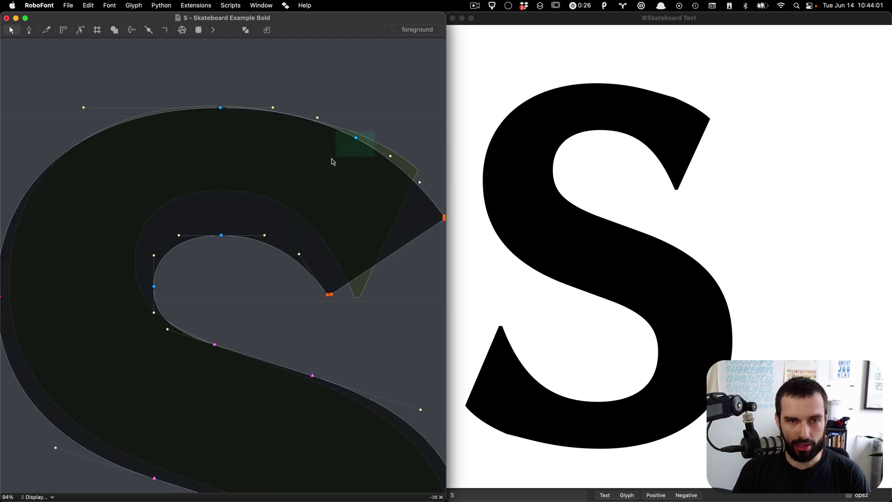
drag(333, 162, 332, 161)
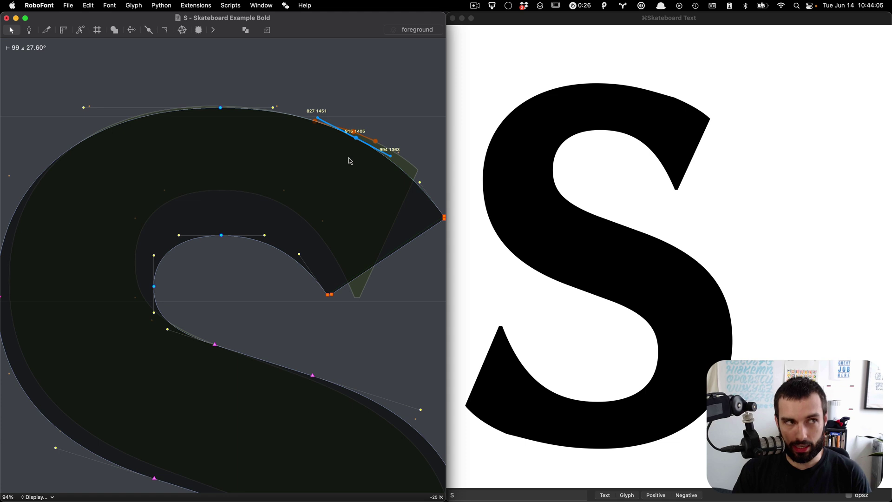
click(350, 160)
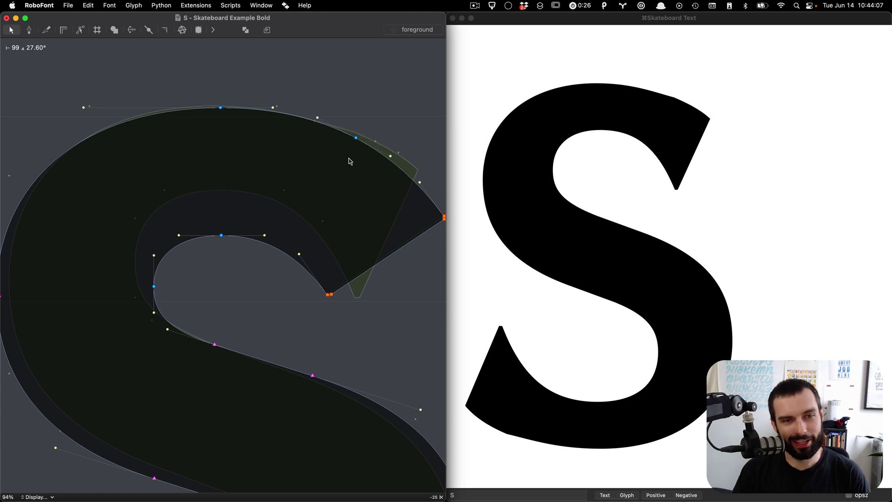
scroll(378, 89, up, 3)
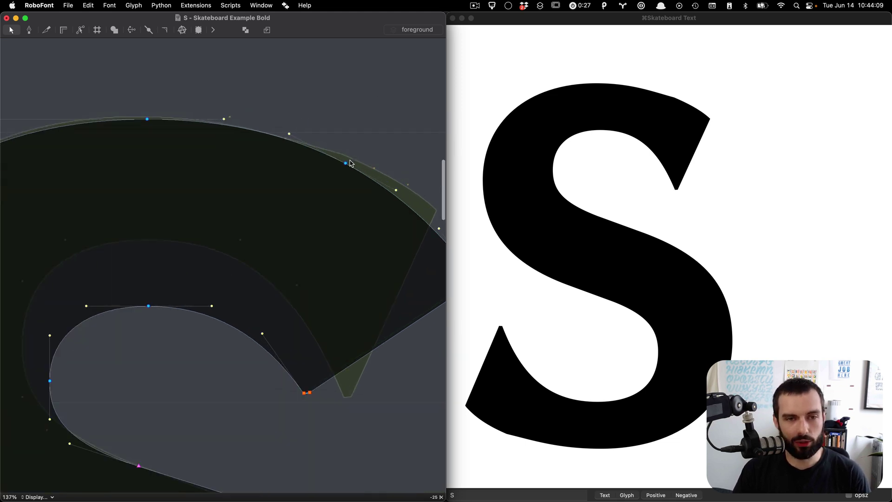
scroll(353, 160, right, 5)
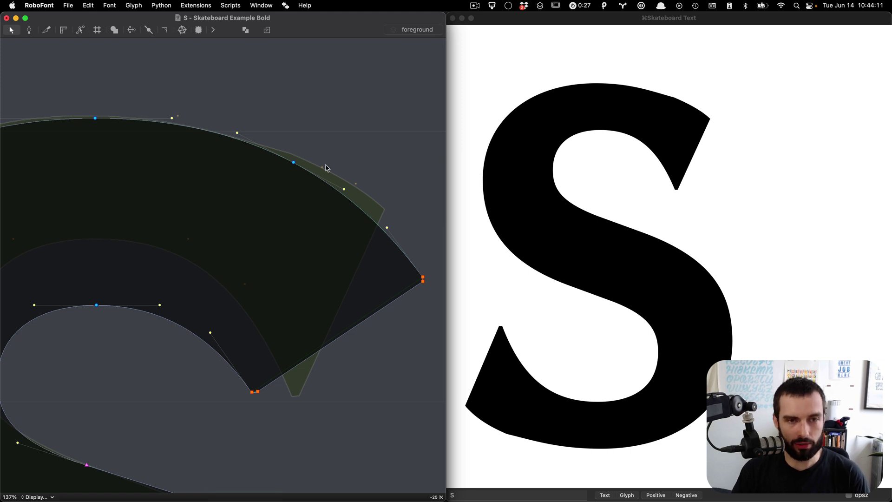
scroll(311, 167, left, 1)
Step: In the vertical-terminal source, lengthen the right handle of the upper dip point to 930, 1435 and return to the slanted-terminal source
drag(306, 174, 275, 195)
key(super+z)
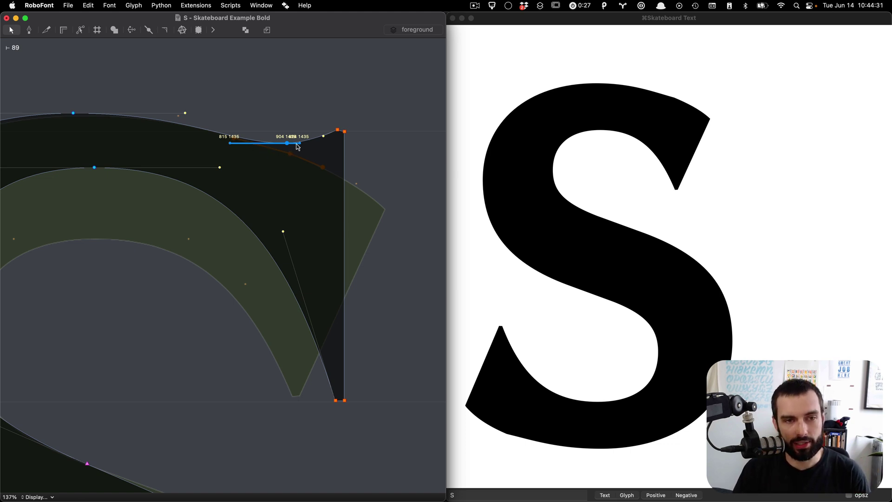
scroll(289, 142, up, 3)
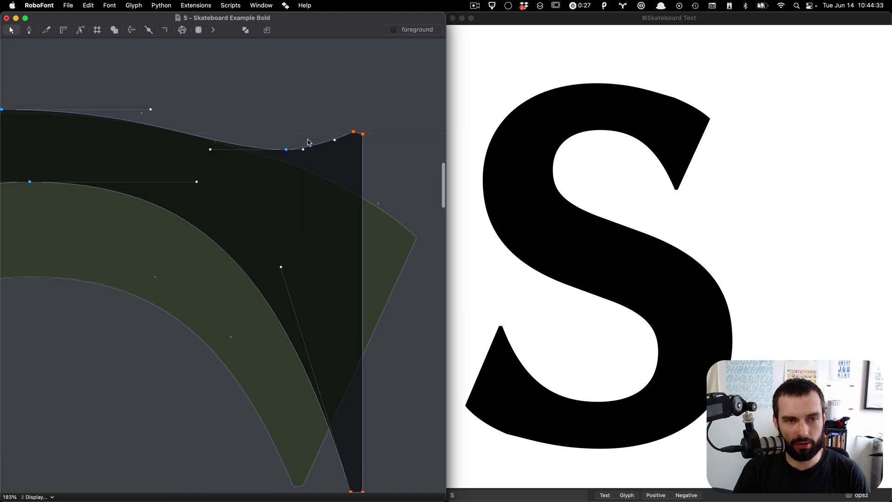
drag(305, 152, 305, 154)
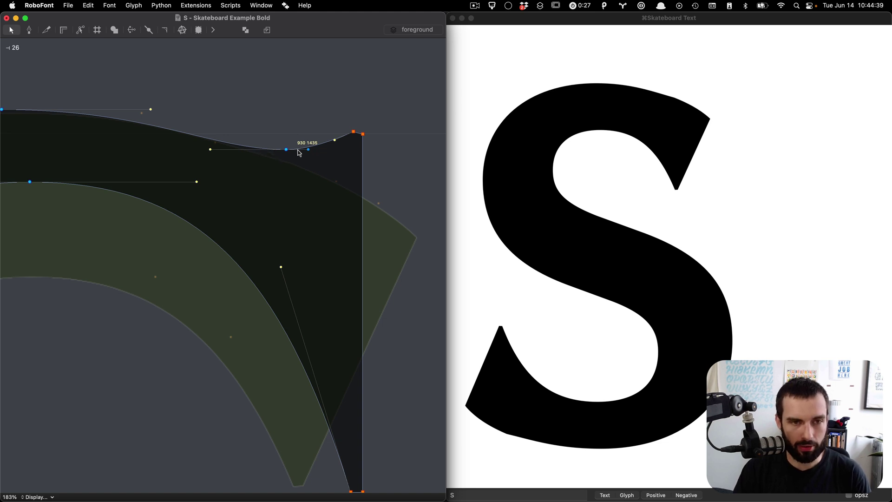
drag(295, 140, 271, 185)
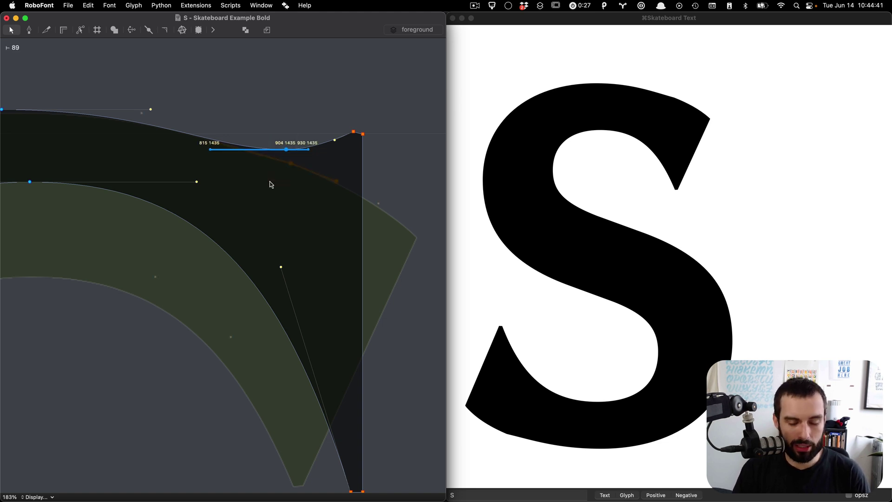
key(super+z)
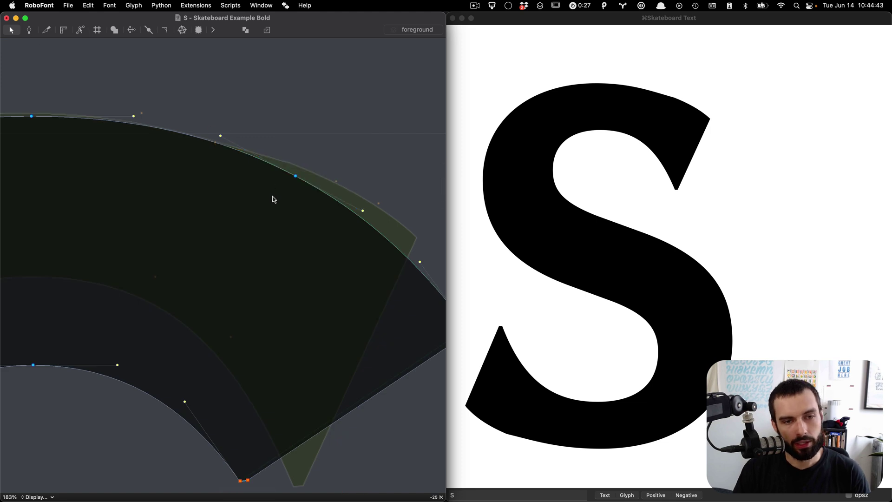
scroll(311, 168, down, 3)
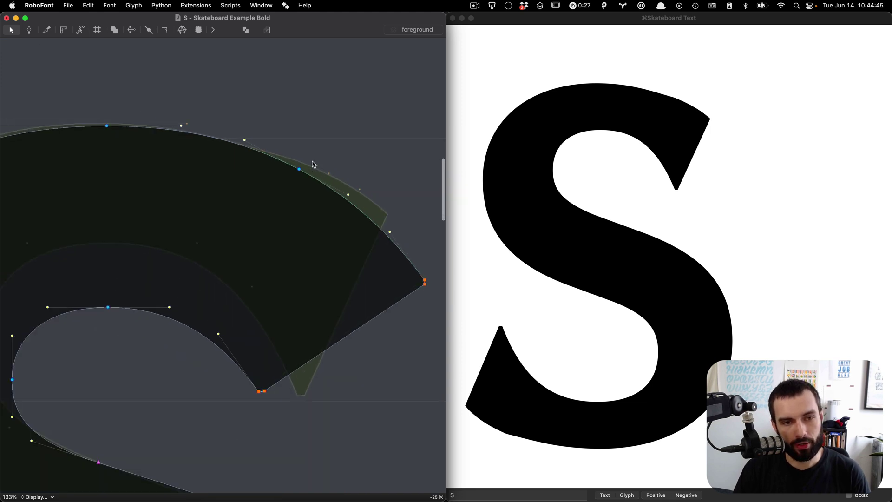
Step: Slide the upper outer curve's smooth point to about x 949 and stretch its handles to 805, 1461 and 1005, 1370
mouse_move(300, 172)
mouse_down()
mouse_move(310, 195)
mouse_move(305, 165)
mouse_up()
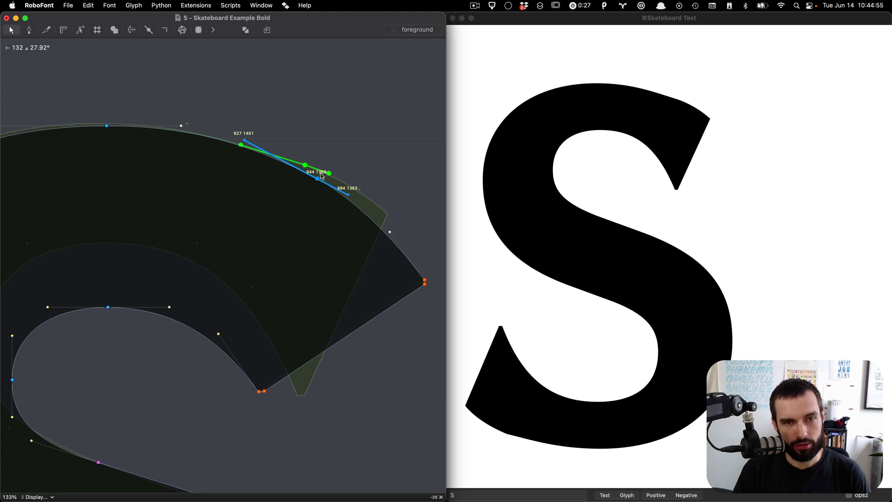
drag(318, 181, 320, 184)
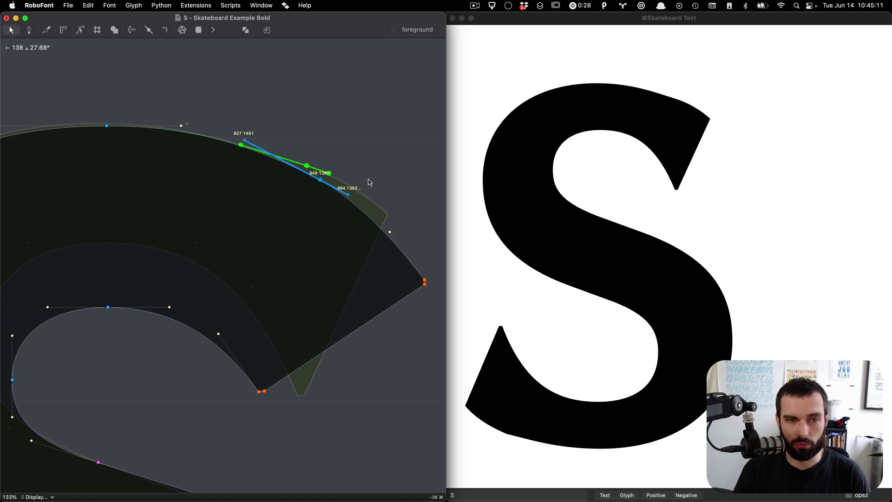
key(super+t)
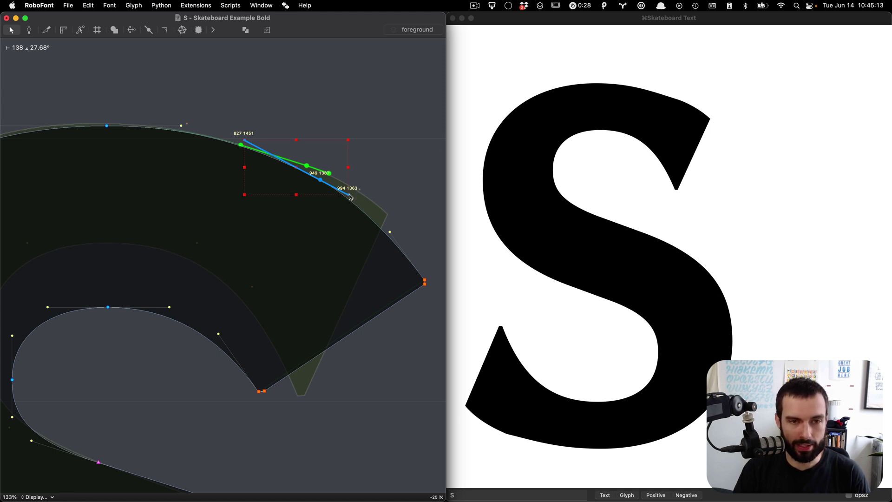
mouse_move(349, 197)
mouse_down()
mouse_move(366, 210)
mouse_move(355, 191)
mouse_up()
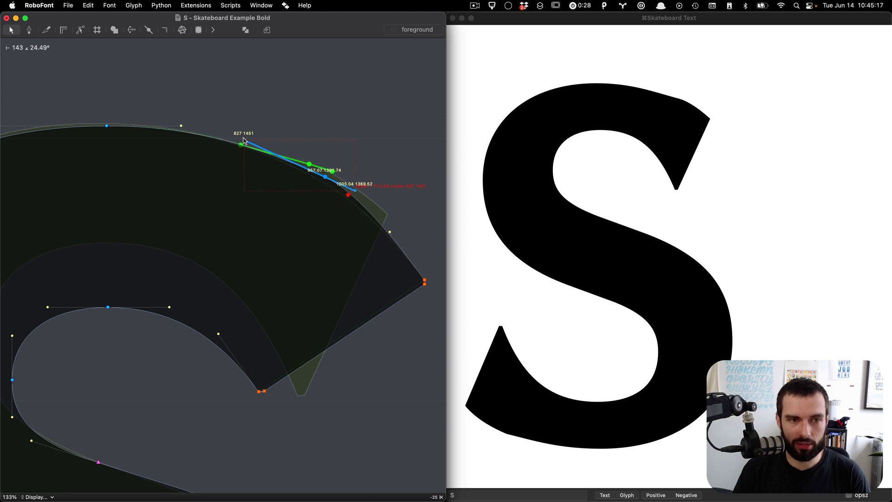
drag(244, 140, 231, 134)
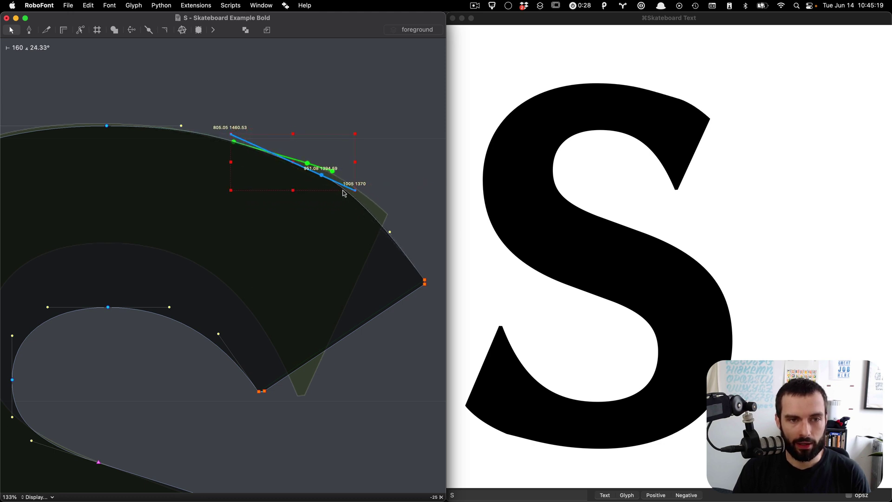
Step: Try to pull the lower handle of the transformed smooth point to about 998, 1349
mouse_move(355, 190)
mouse_down()
mouse_move(326, 180)
mouse_move(352, 197)
mouse_up()
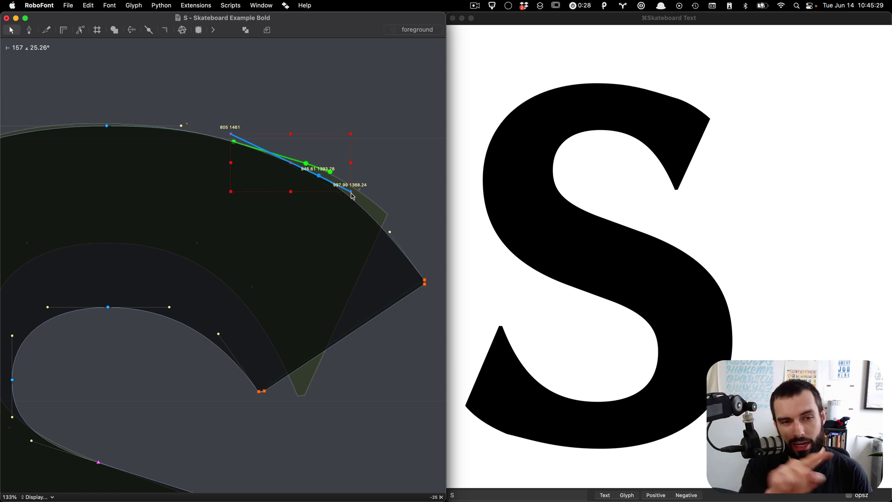
drag(352, 196, 357, 208)
scroll(358, 207, down, 2)
scroll(357, 204, down, 1)
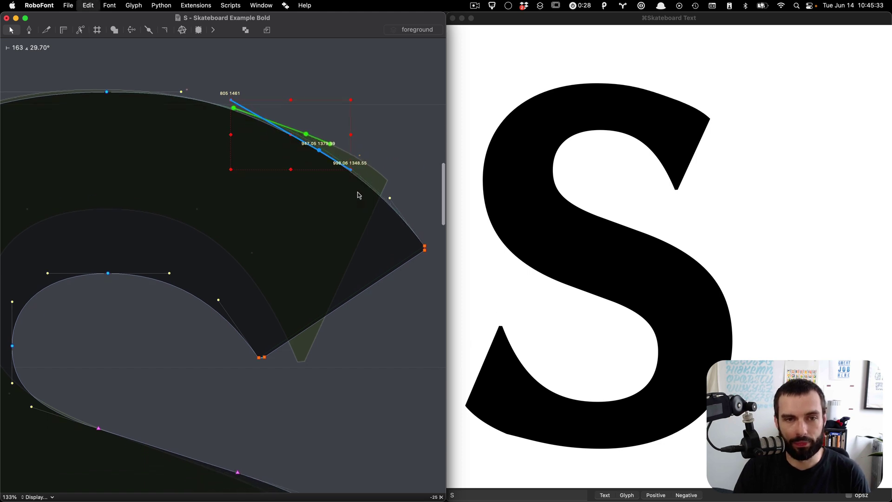
key(super+z)
Step: Undo the transform and the point moves made on the upper outer curve
key(super+space)
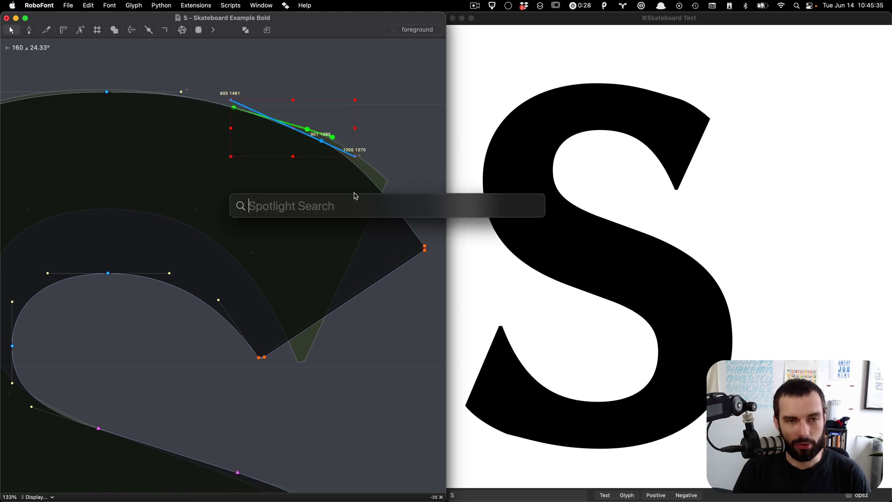
key(Escape)
click(381, 148)
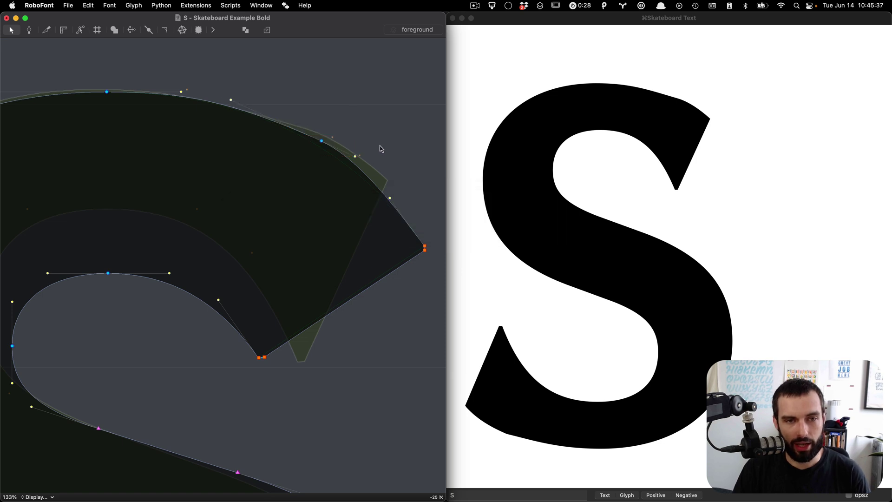
key(super+z)
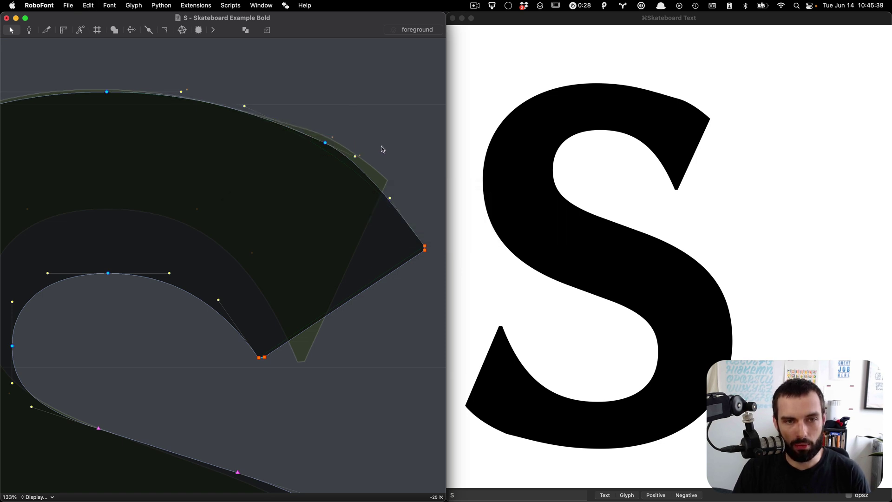
key(super+z)
key(super+z)
key(super+z)
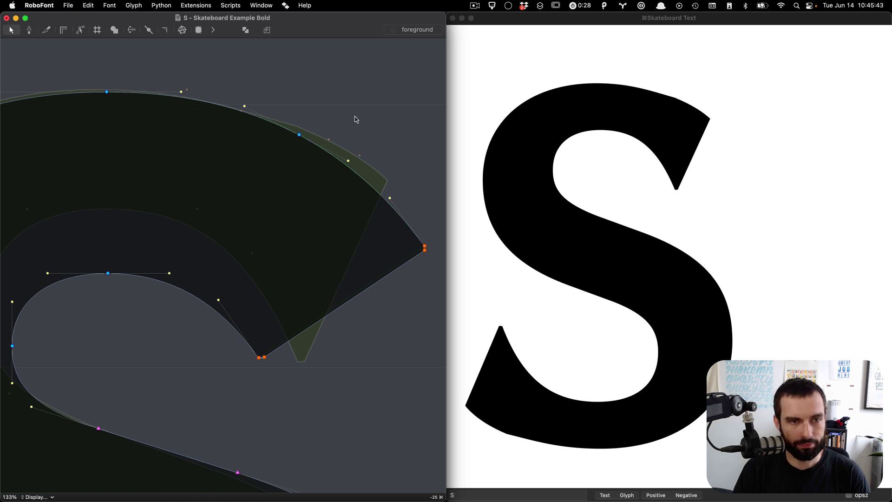
Step: Slide the smooth point on the upper outer curve to 904, 1410 and preview the filled glyph
key(space)
key(space)
scroll(357, 119, down, 5)
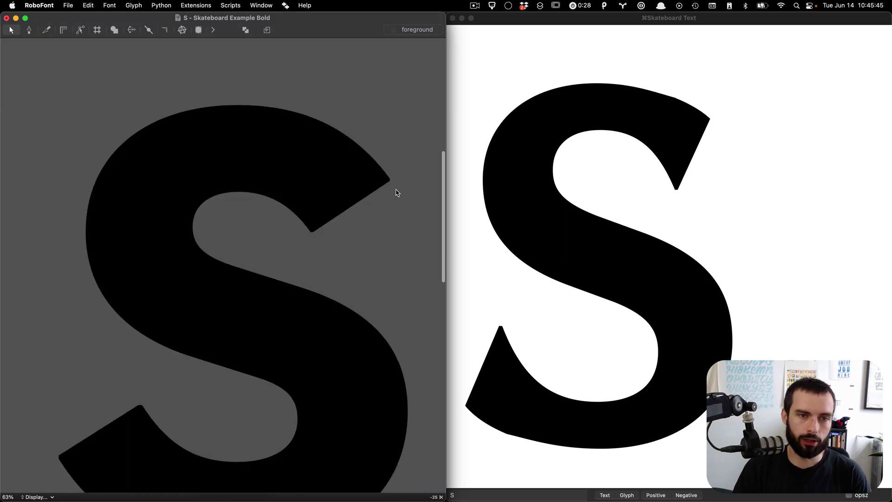
key(space)
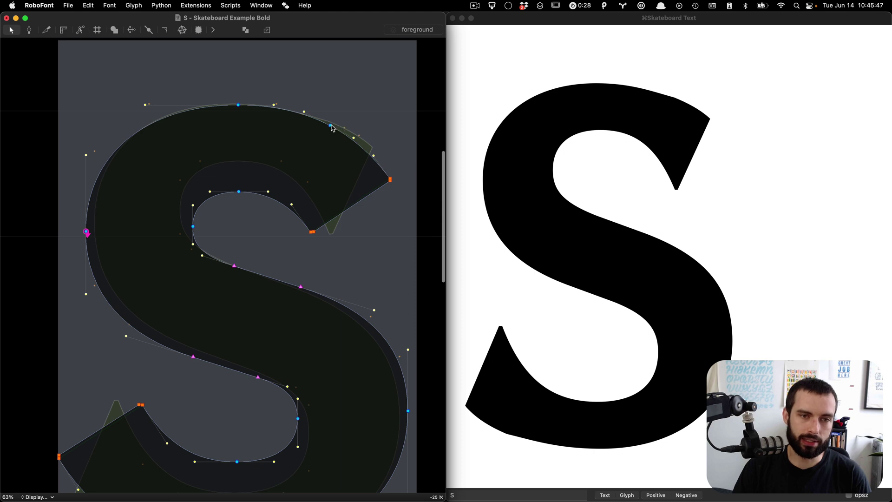
drag(333, 129, 340, 116)
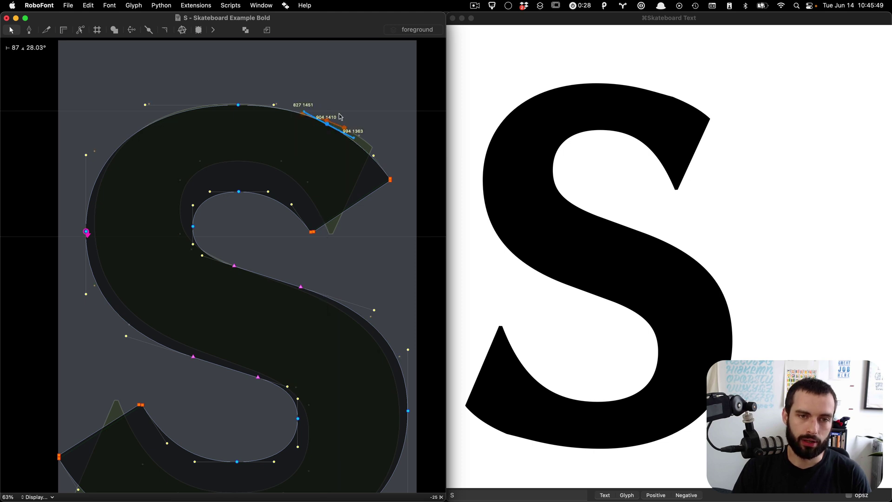
key(space)
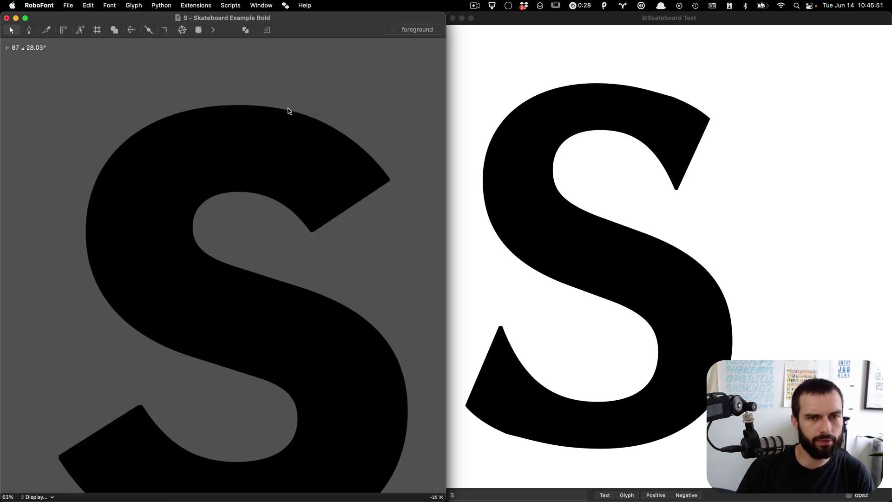
Step: Shift the top outer extreme point to 609, 1474 with the scaling edit tool and check the filled preview
key(space)
key(5)
key(space)
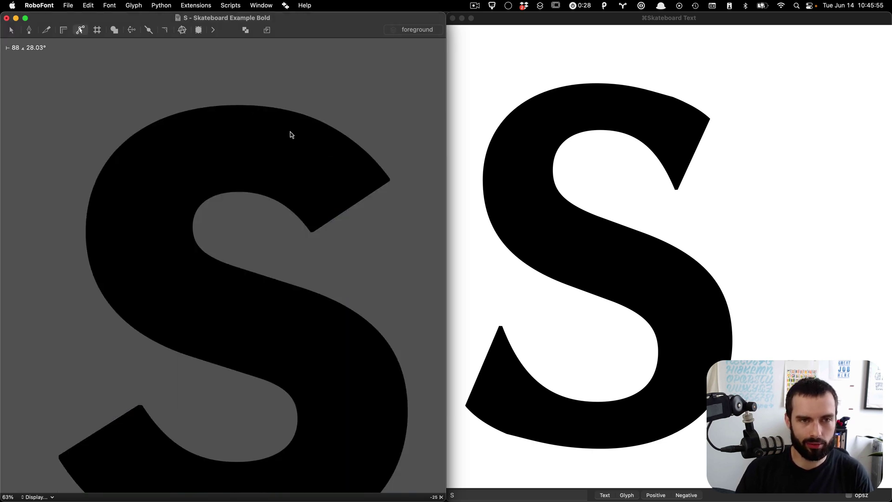
key(space)
key(space)
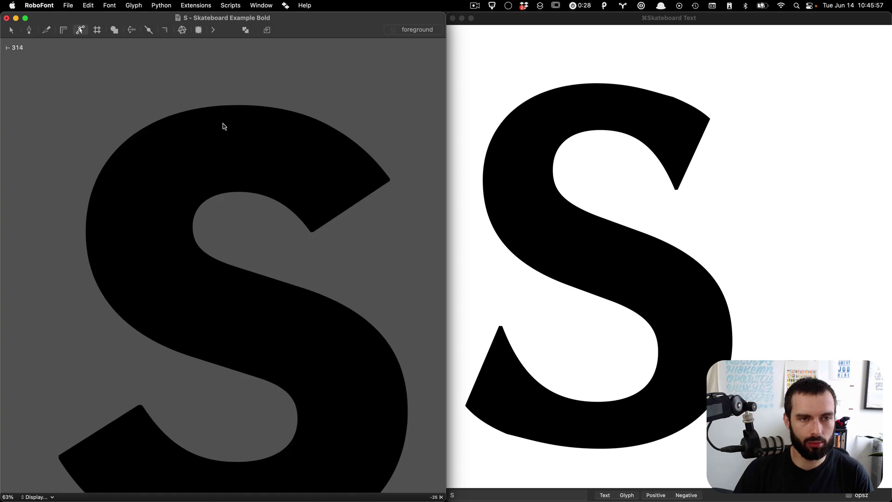
key(space)
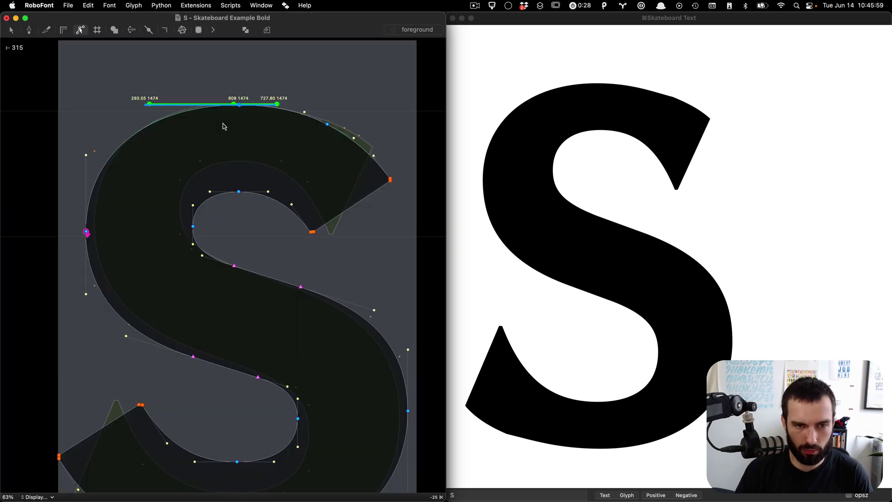
Step: In the vertical-terminal source, extend the right handle of the upper dip point to 939, 1435
scroll(223, 126, up, 3)
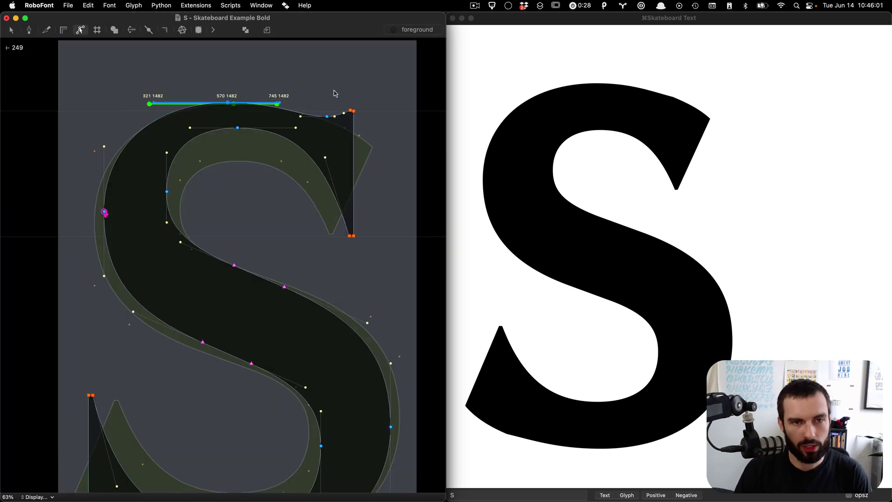
scroll(334, 90, up, 5)
scroll(337, 113, up, 2)
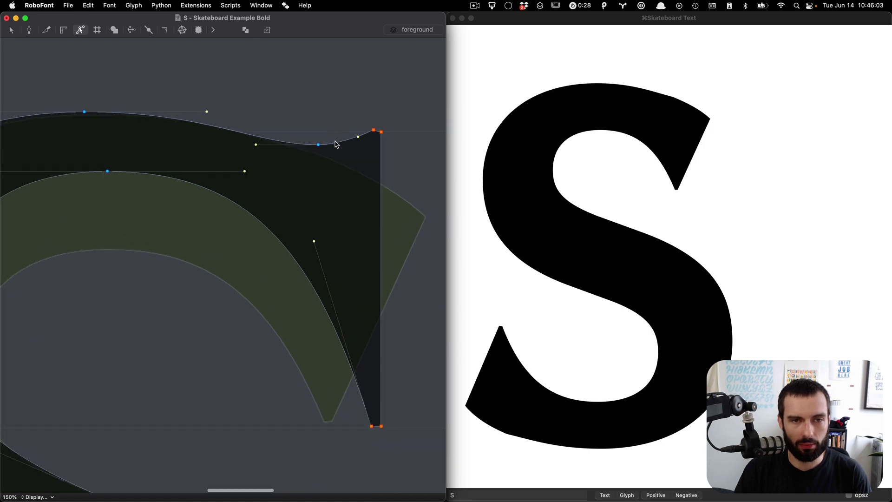
drag(336, 144, 343, 145)
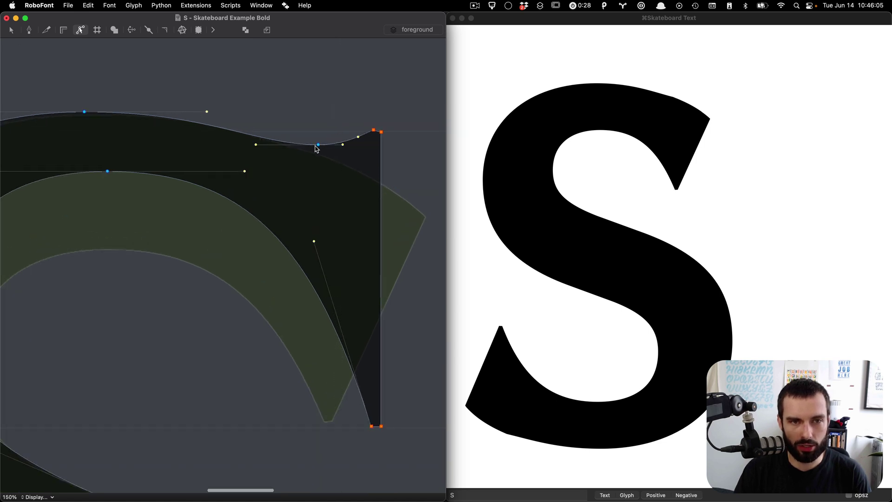
Step: Slide the upper dip point midway between its handles, then pull its left handle in to 848.70, 1435
click(319, 145)
scroll(318, 145, down, 2)
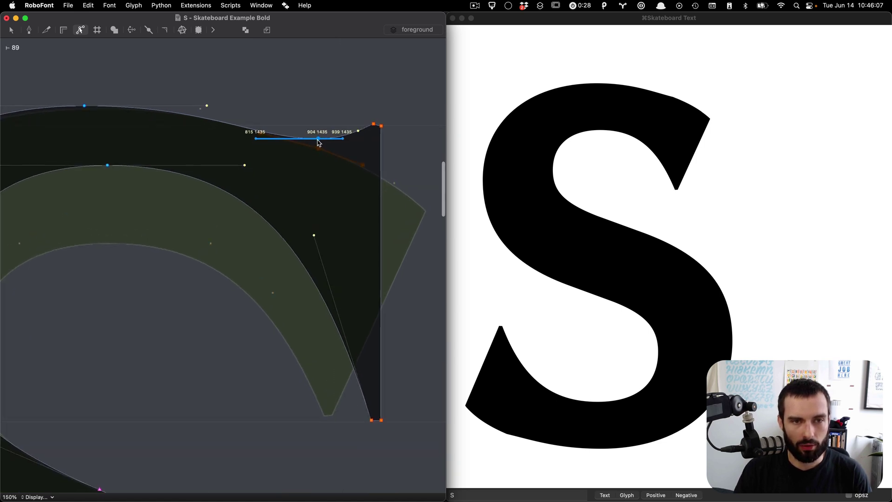
drag(317, 140, 300, 139)
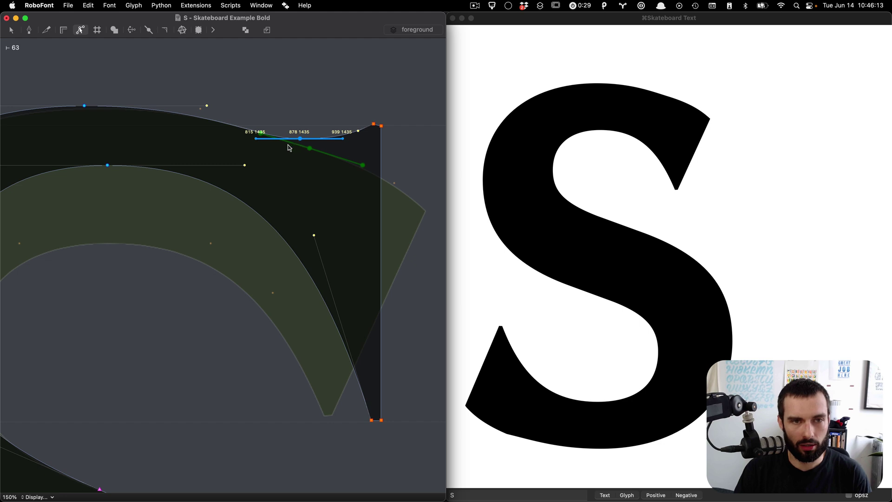
drag(256, 139, 279, 140)
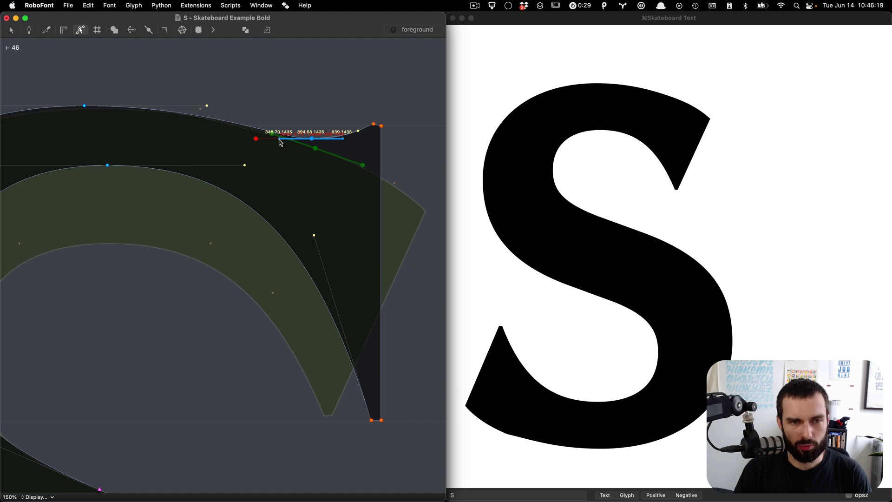
Step: Nudge the upper dip point to 902, 1435 and check the filled glyph against the interpolated preview
key(space)
scroll(312, 125, down, 5)
key(space)
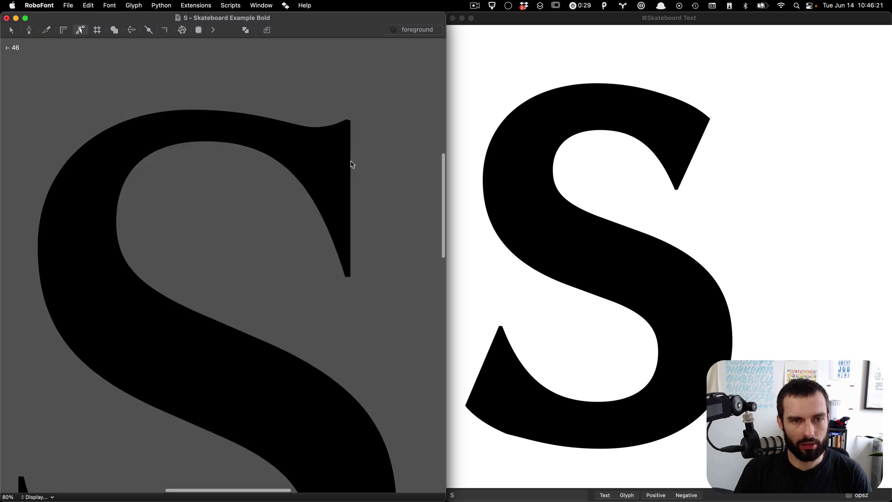
key(space)
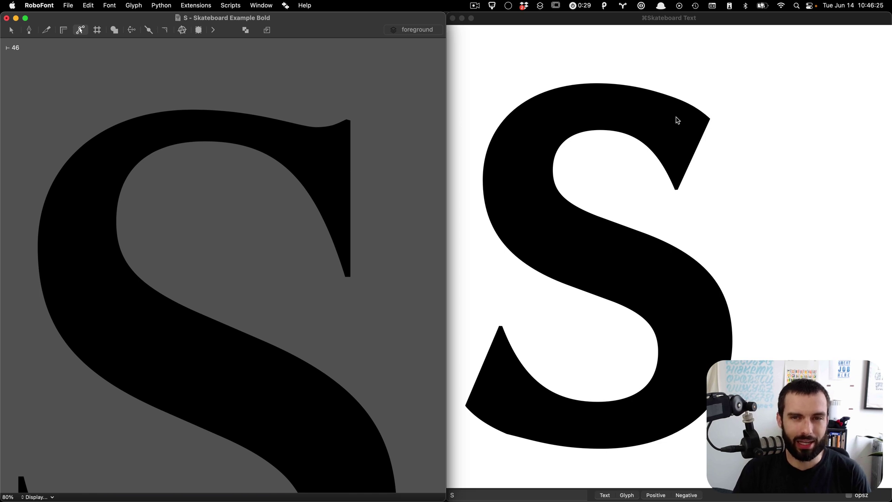
key(space)
scroll(676, 120, down, 3)
scroll(681, 100, up, 3)
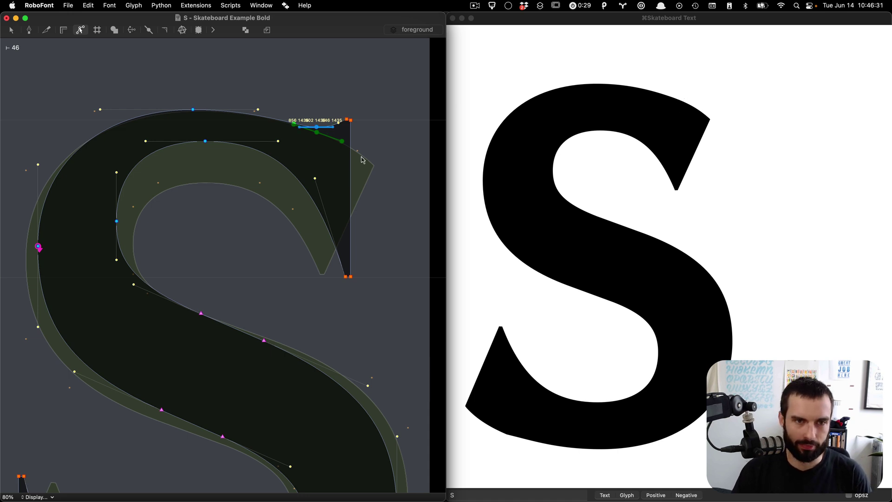
scroll(361, 160, down, 3)
key(space)
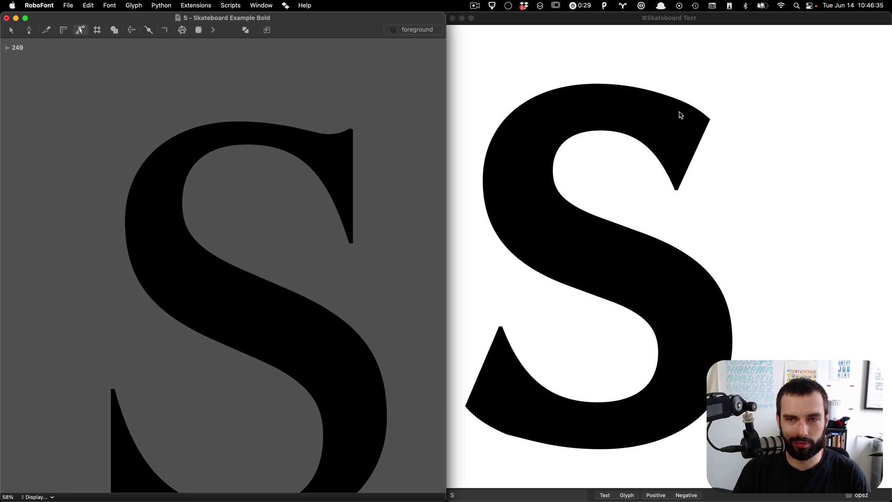
key(space)
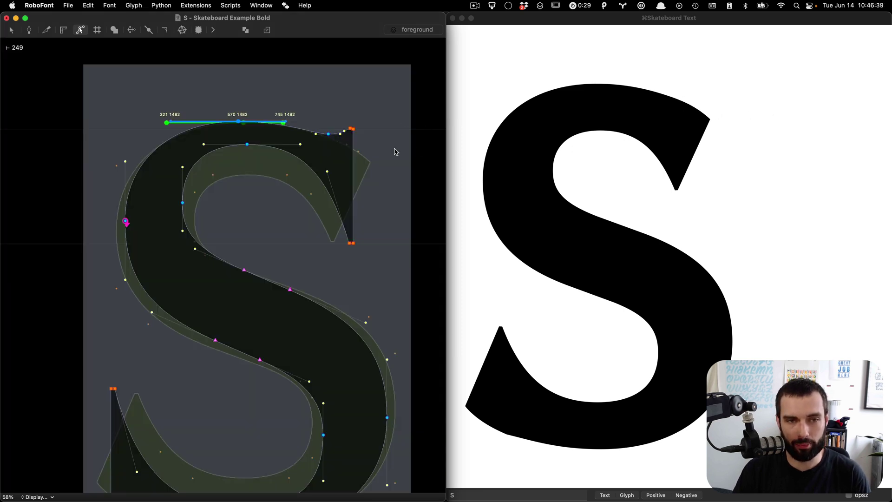
Step: Scrub through the interpolation over the whole S with the Skateboard tool to check the intermediate shapes
key(super+minus)
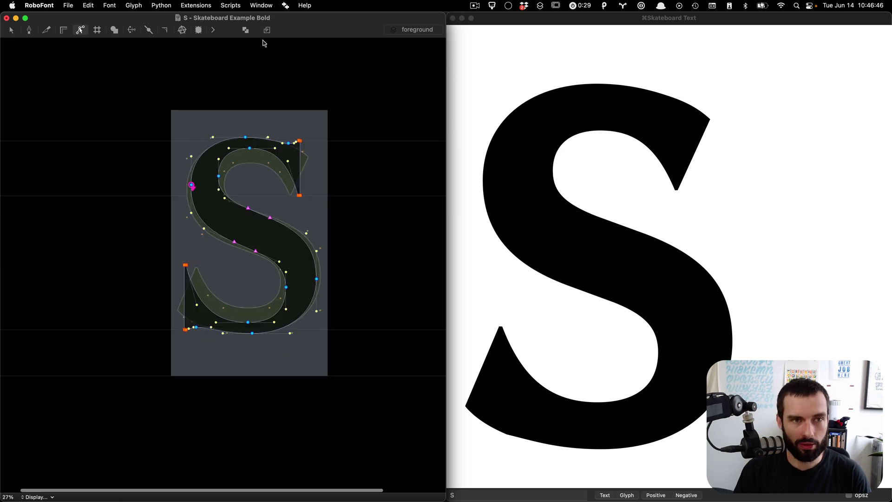
click(217, 36)
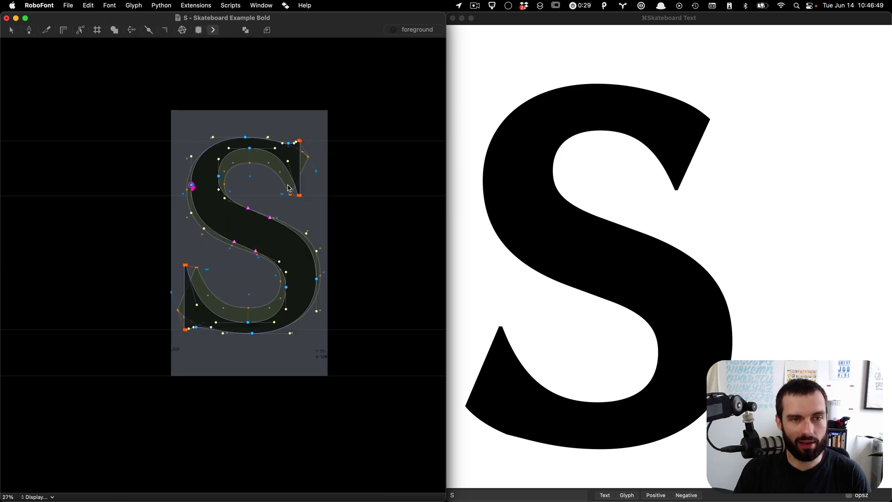
drag(274, 190, 300, 203)
mouse_move(188, 212)
mouse_down()
mouse_move(248, 209)
mouse_move(195, 210)
mouse_up()
Step: Bring up the Skateboard Space window and preview the S at the vertical-terminal source
key(ctrl+Up)
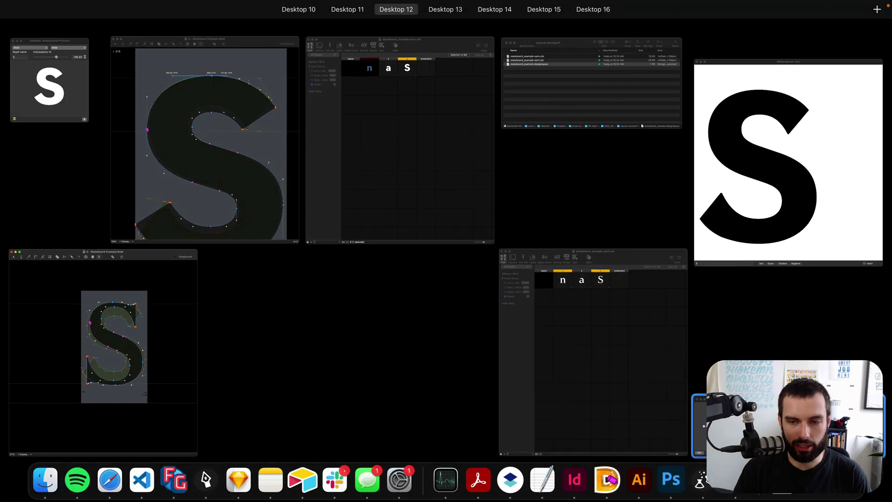
click(725, 432)
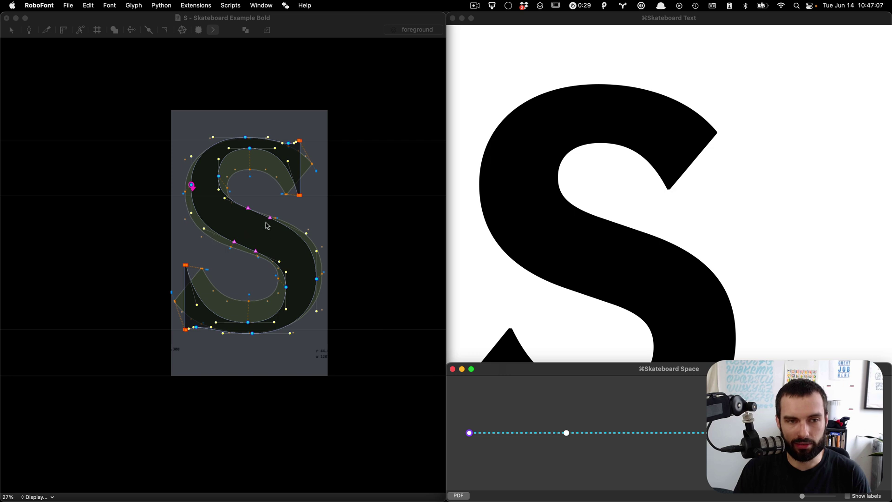
click(294, 206)
drag(294, 206, 367, 205)
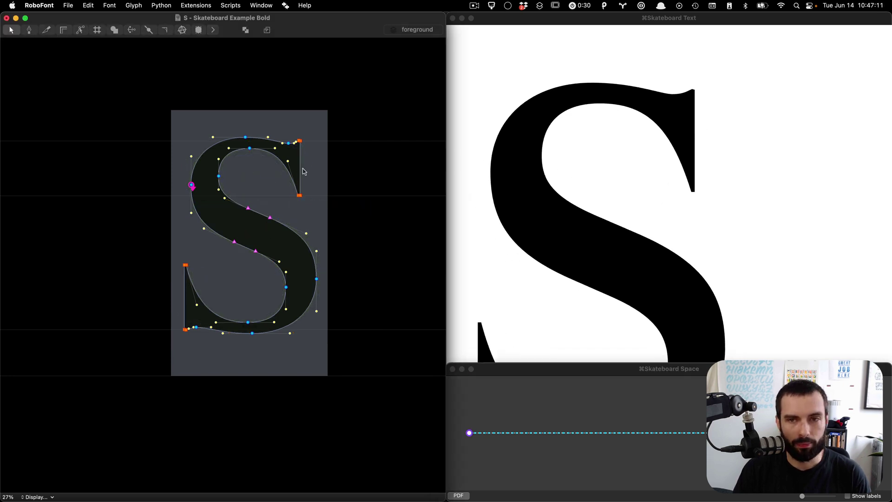
click(635, 197)
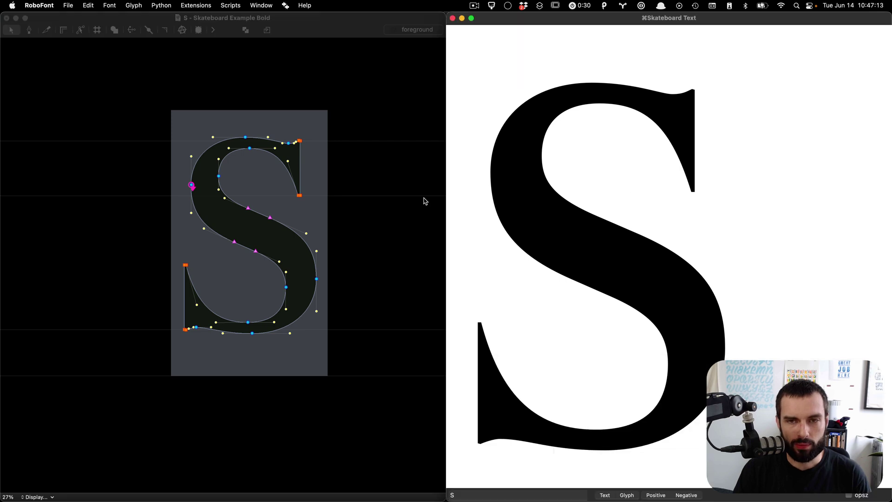
scroll(279, 172, up, 3)
click(275, 175)
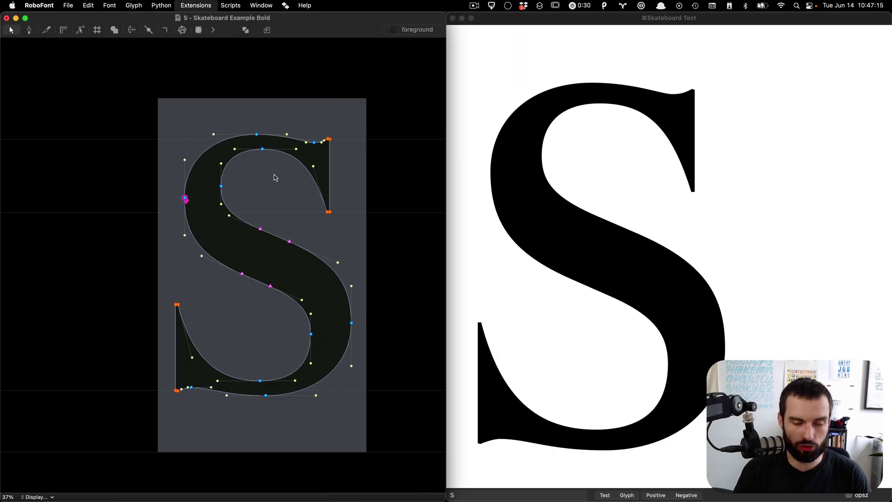
Step: In the heavy source, reshape the slanted upper terminal into a vertical cut at about x 1035
drag(274, 178, 349, 184)
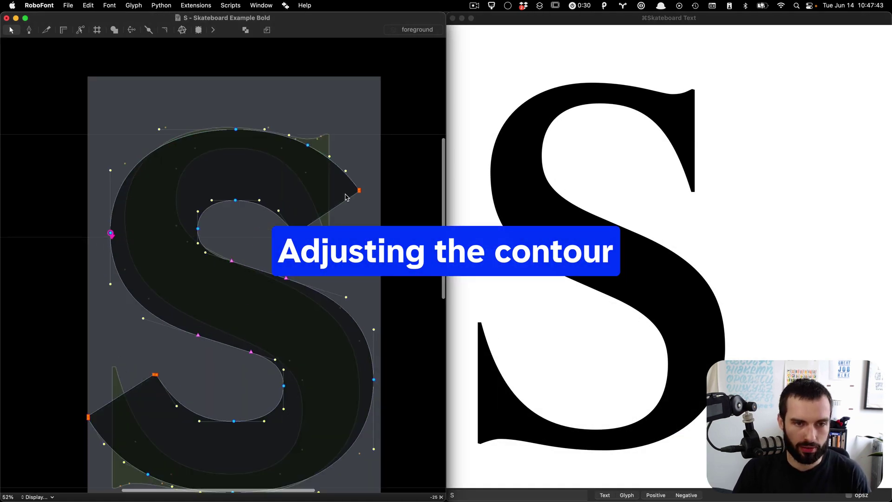
drag(358, 188, 343, 167)
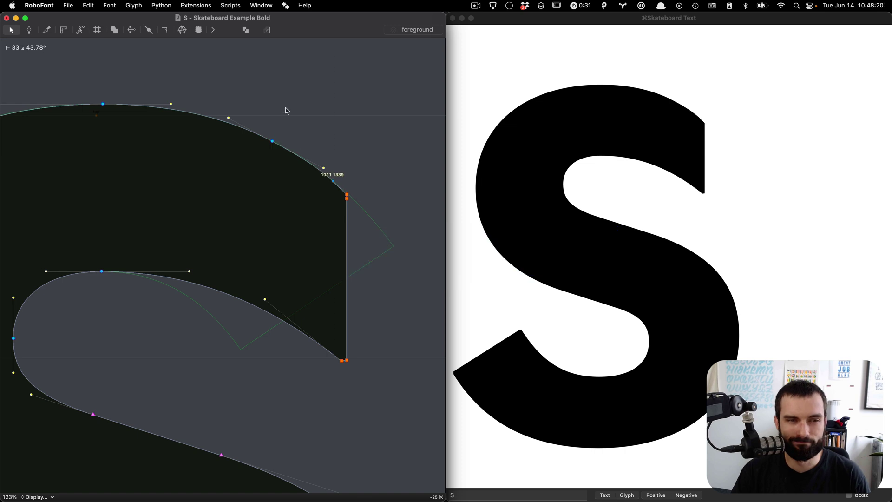
Step: Delete the smooth point on the upper outer curve and insert a replacement point just beside the top extreme
drag(285, 114, 247, 186)
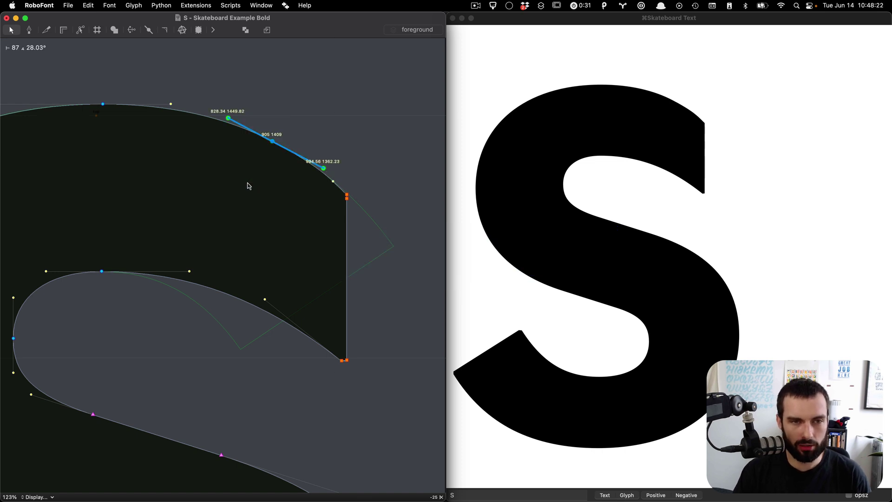
key(BackSpace)
key(p)
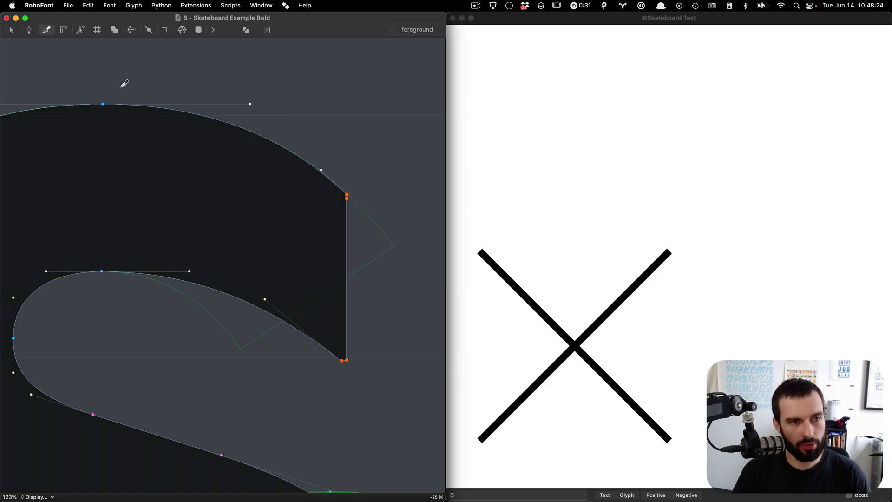
click(103, 105)
key(v)
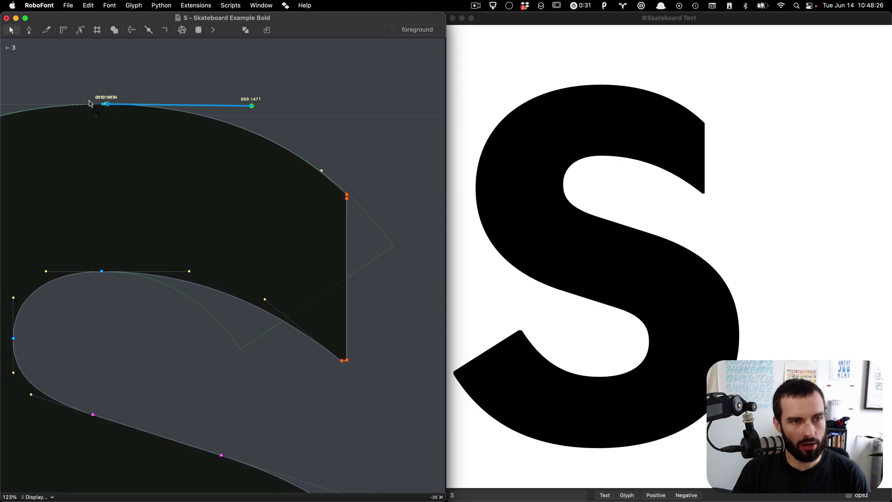
Step: Level the new top point's right handle at y 1474 and adjust the outer curve's handles to 802, 1474 and 942, 1398
scroll(90, 99, up, 10)
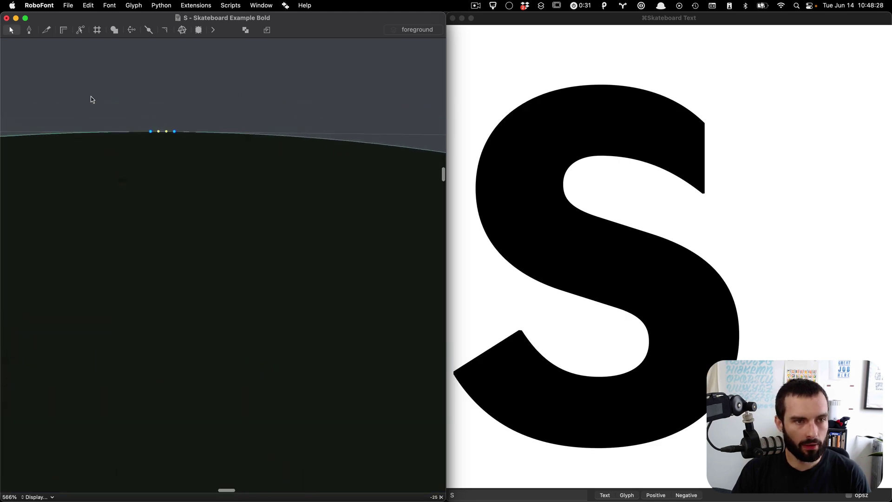
scroll(183, 124, down, 10)
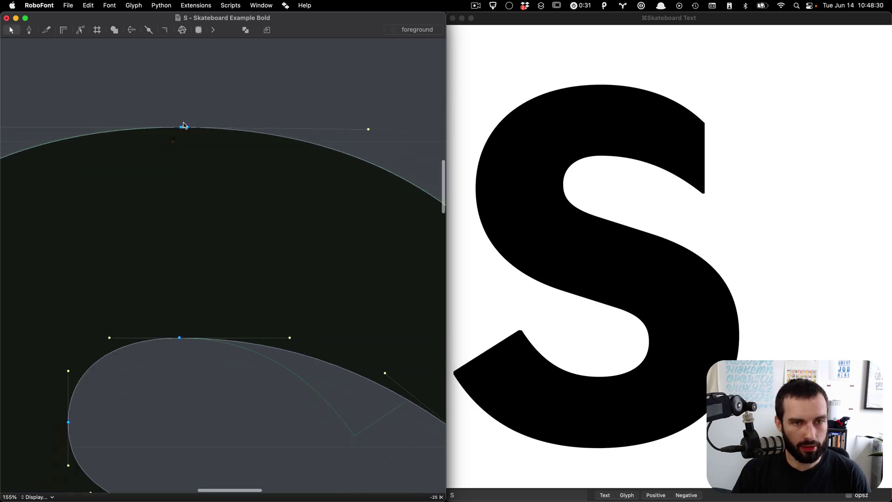
drag(370, 132, 367, 128)
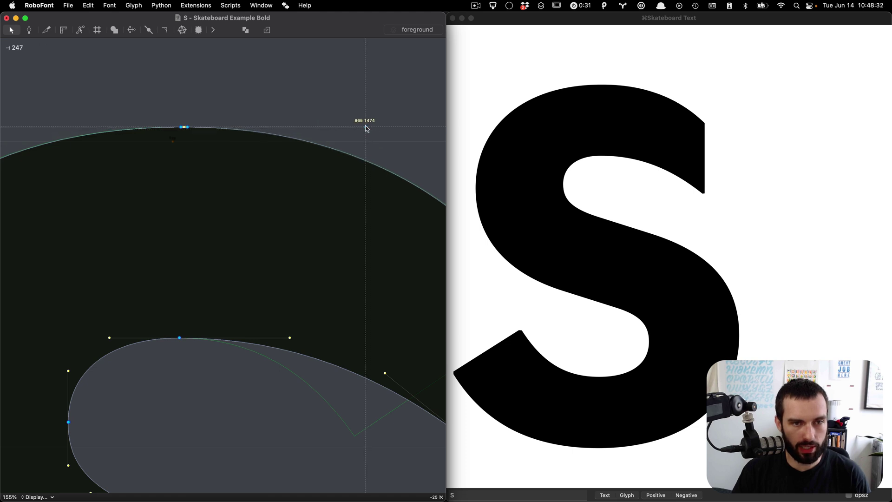
scroll(278, 129, down, 3)
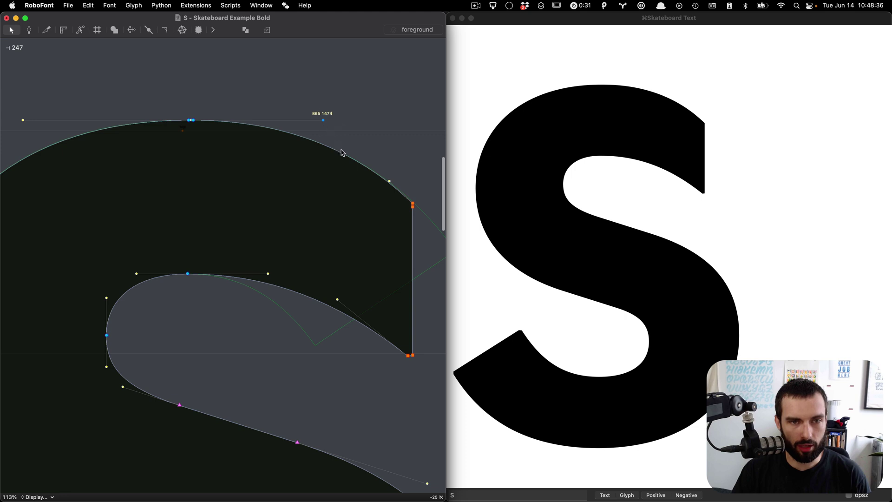
drag(342, 153, 283, 135)
scroll(265, 148, down, 5)
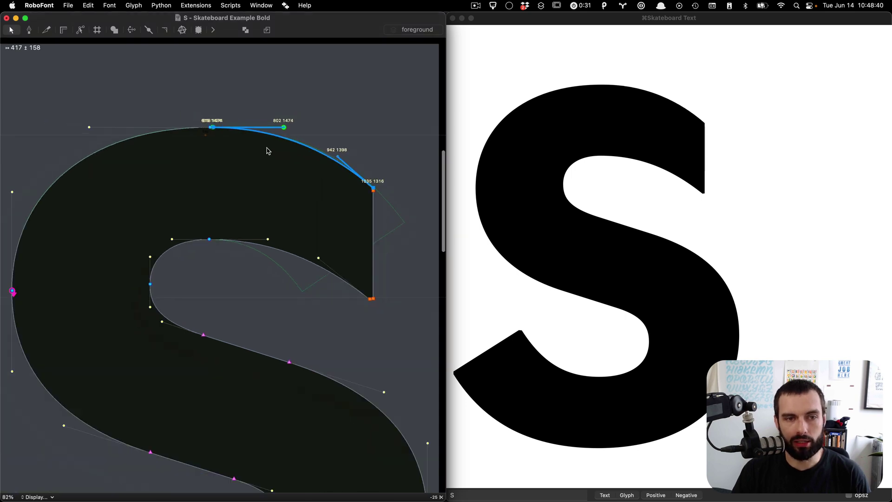
Step: Scale the selected upper outer curve vertically to a height of 125 units, raising the terminal's upper corner
drag(352, 203, 208, 115)
key(super+t)
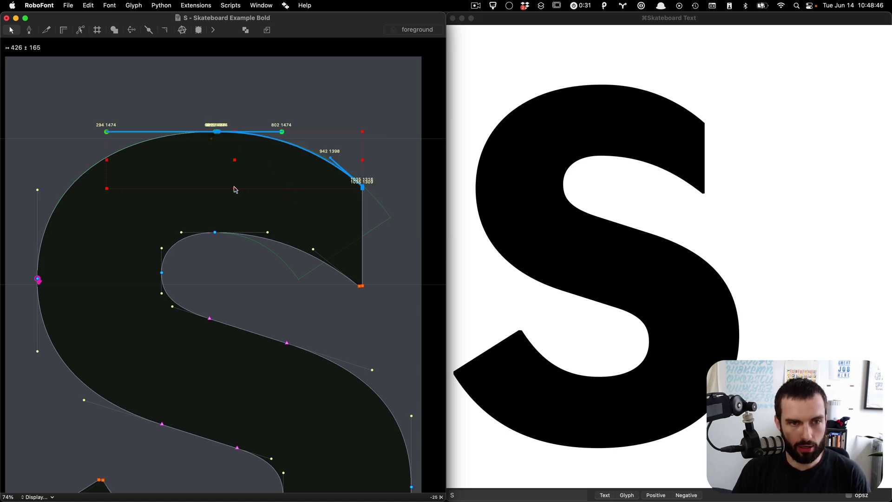
drag(236, 191, 237, 177)
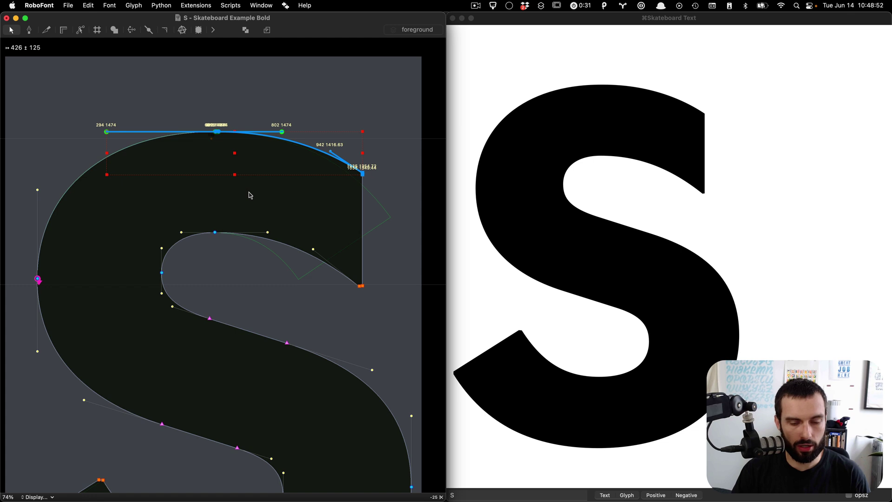
Step: Shift the inner curve's top extreme point to 614, 1182 with the scaling edit tool
drag(250, 195, 198, 259)
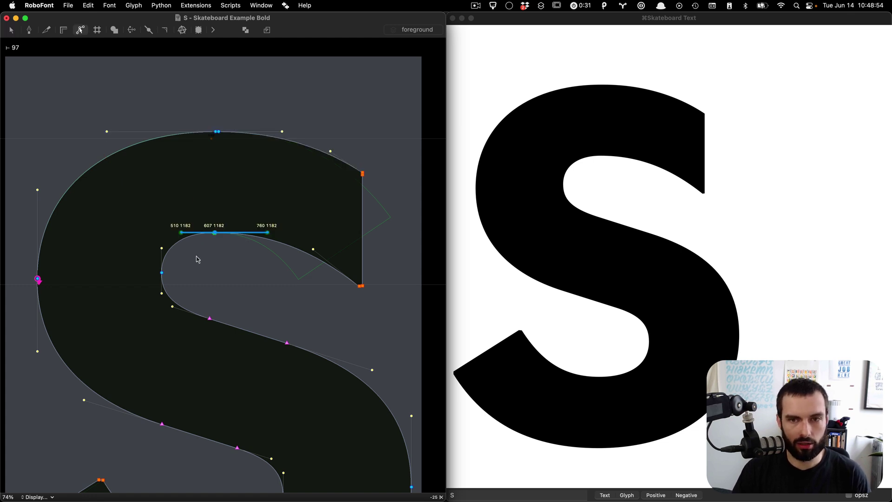
key(Right)
key(Right)
key(Right)
key(Right)
key(Right)
key(Right)
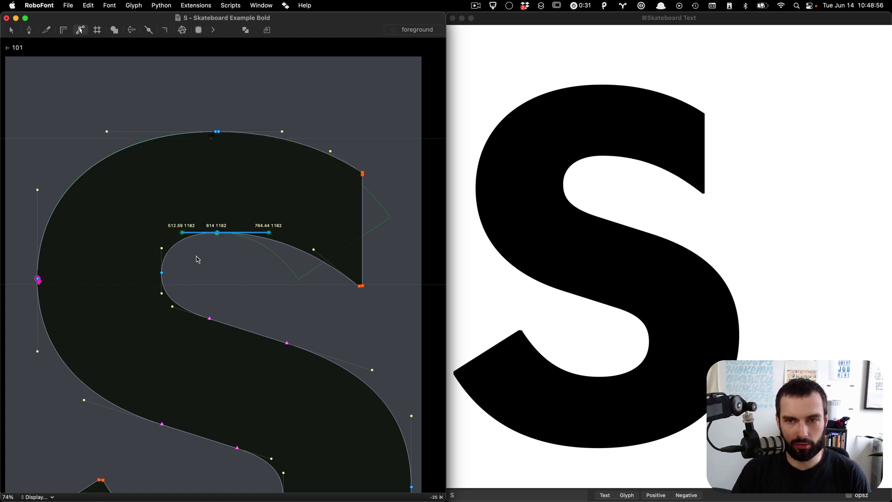
Step: Move all the vertical terminal's corner points 50 units right and 20 units down with the scaling edit tool
scroll(297, 186, down, 3)
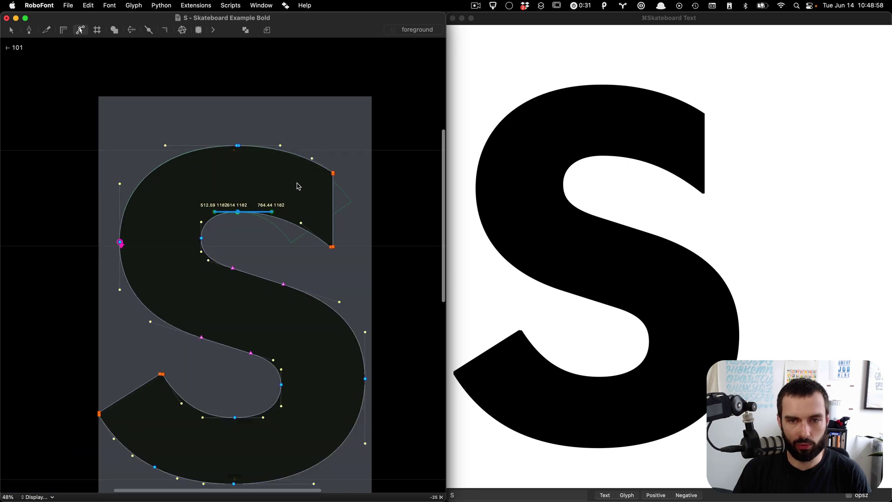
drag(353, 273, 320, 154)
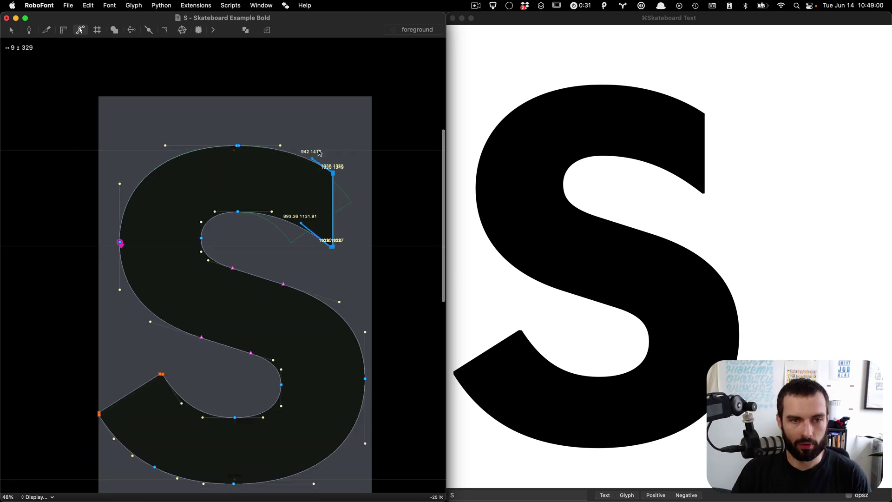
key(shift+Right)
key(shift+Right)
key(shift+Right)
key(shift+Right)
key(shift+Down)
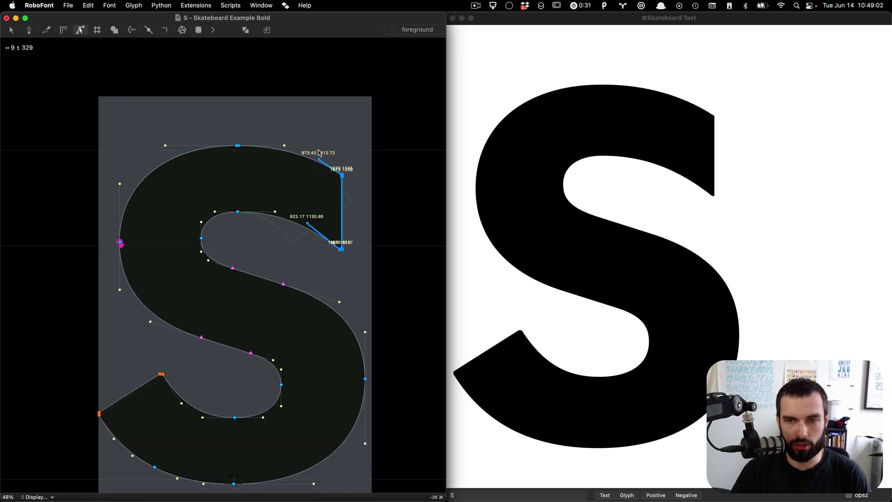
key(shift+Right)
key(shift+Down)
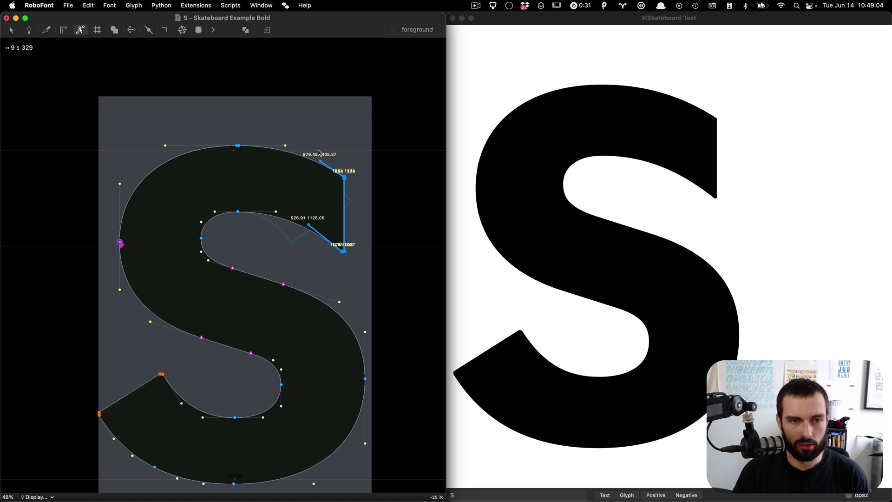
Step: Lower the upper inner curve and the terminal's lower corner by 10 units, placing the inner extreme at 614, 1172
click(357, 259)
drag(354, 258, 238, 190)
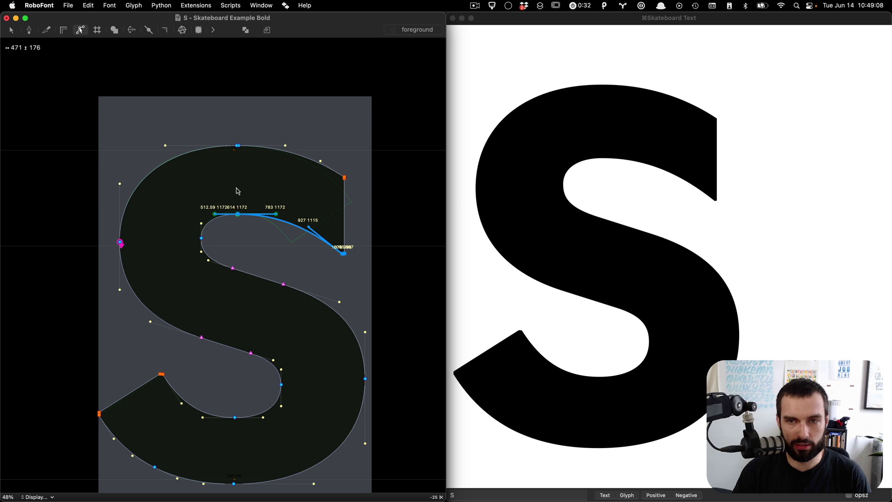
scroll(264, 190, down, 2)
click(242, 219)
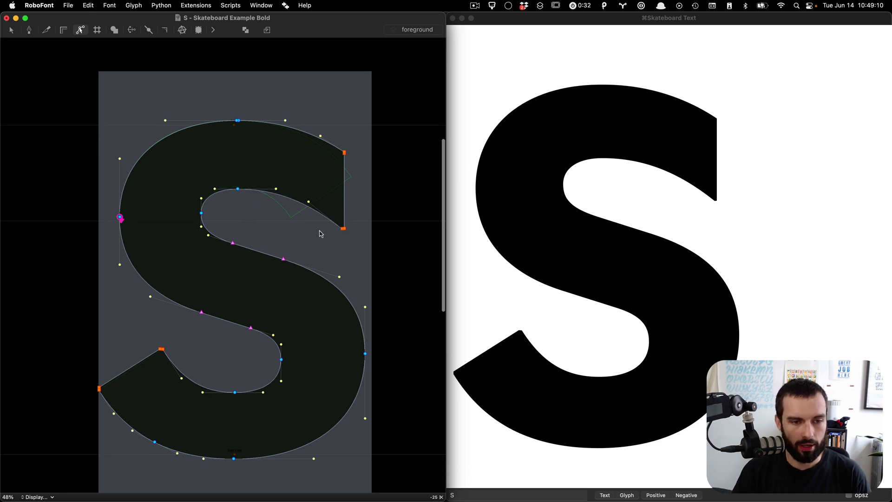
Step: Replace the S's bottom half with a copy of its top half, rotated 180 degrees and placed below
drag(352, 240, 60, 86)
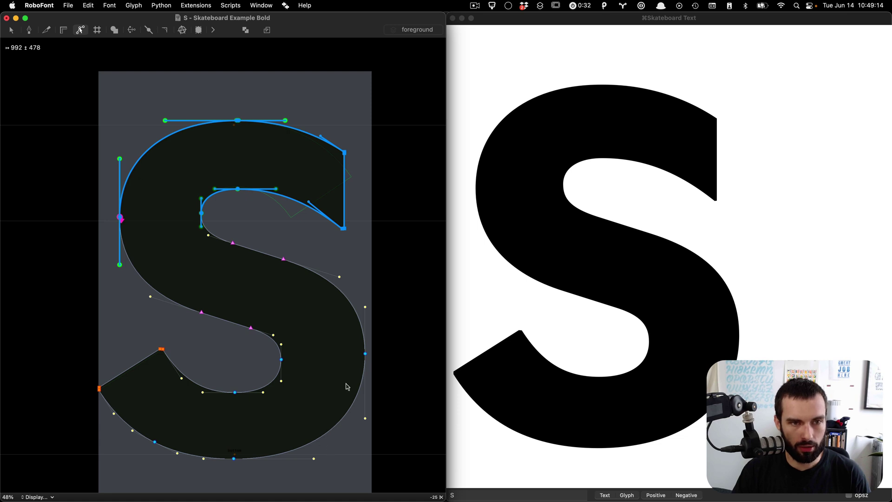
drag(392, 346, 21, 478)
key(BackSpace)
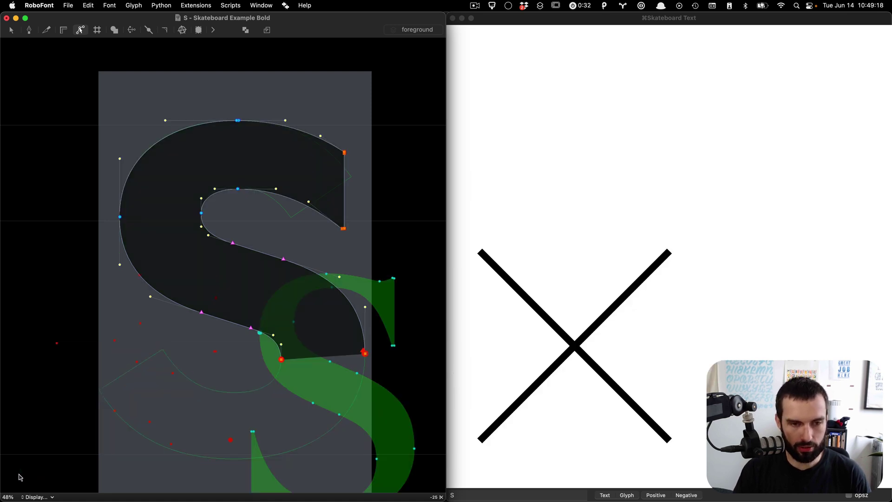
key(super+z)
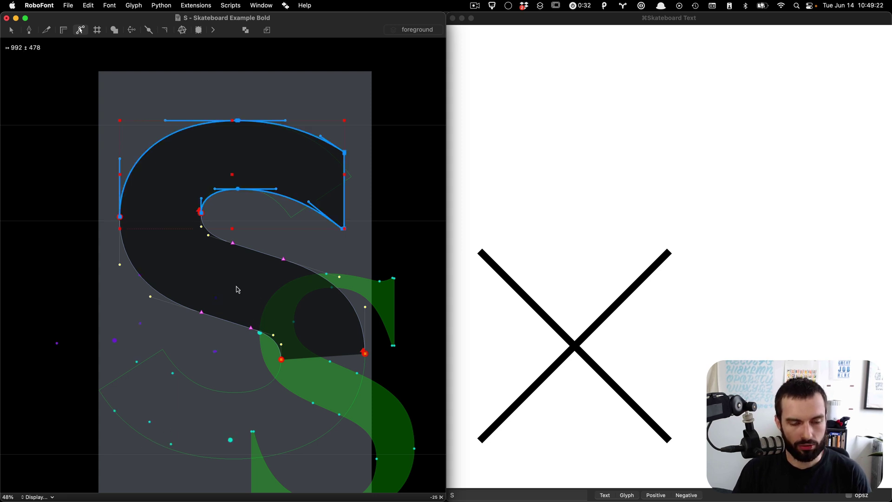
drag(238, 289, 78, 254)
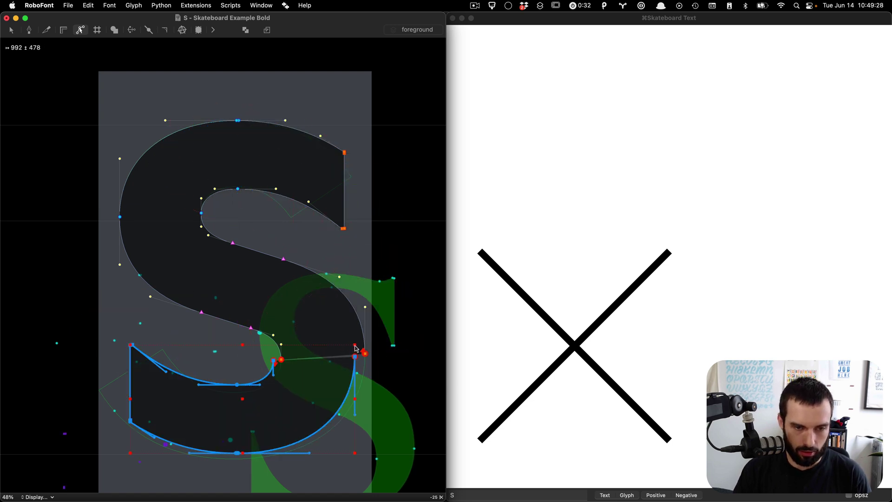
Step: Scale the rotated bottom half to 1091 units wide and 519 units high to meet the upper half
drag(356, 401, 367, 401)
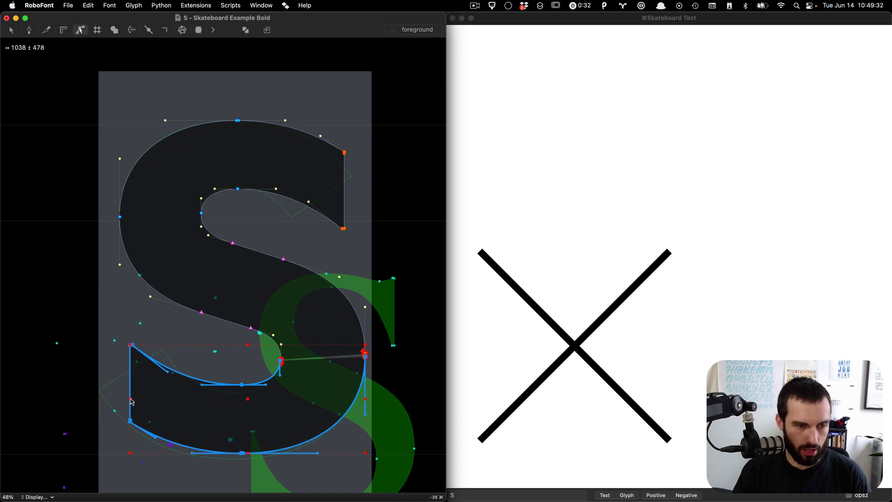
mouse_move(129, 401)
mouse_down()
mouse_move(106, 401)
mouse_move(119, 401)
mouse_up()
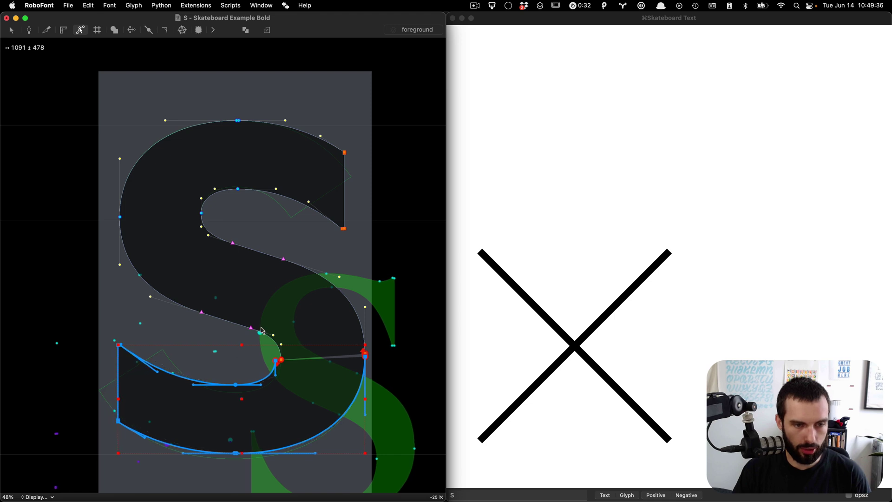
drag(242, 347, 242, 342)
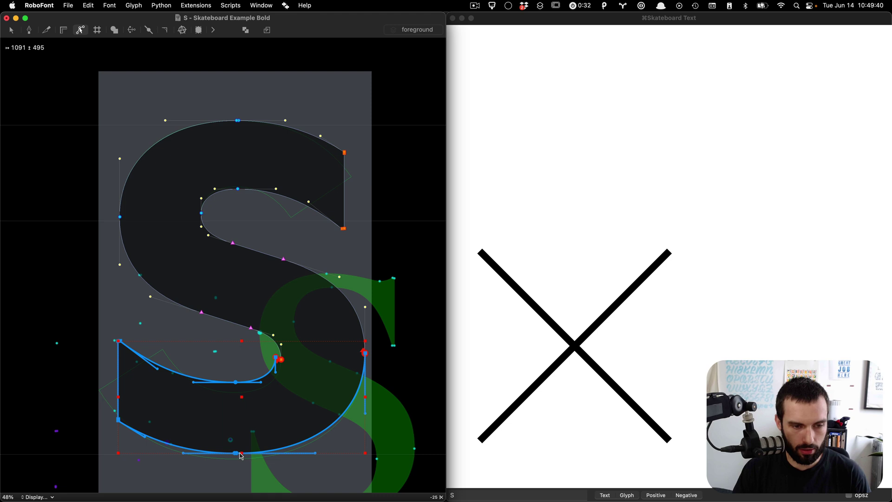
drag(241, 456, 241, 460)
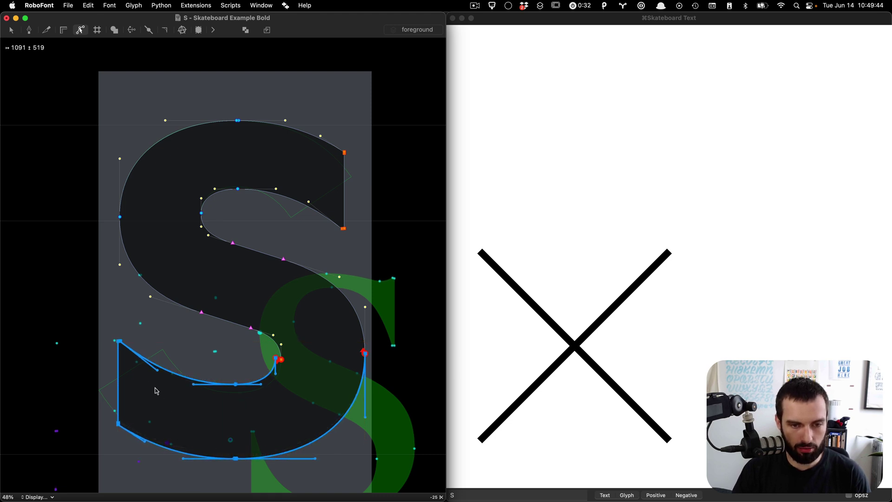
Step: Join the open ends of the two halves at the right outer extreme and at the lower inner extreme, placing the latter at 806, 418
scroll(285, 385, up, 4)
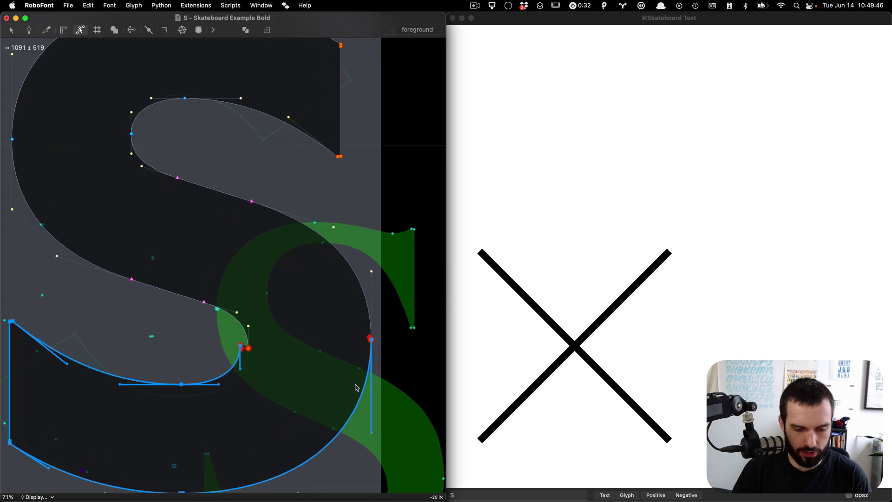
key(v)
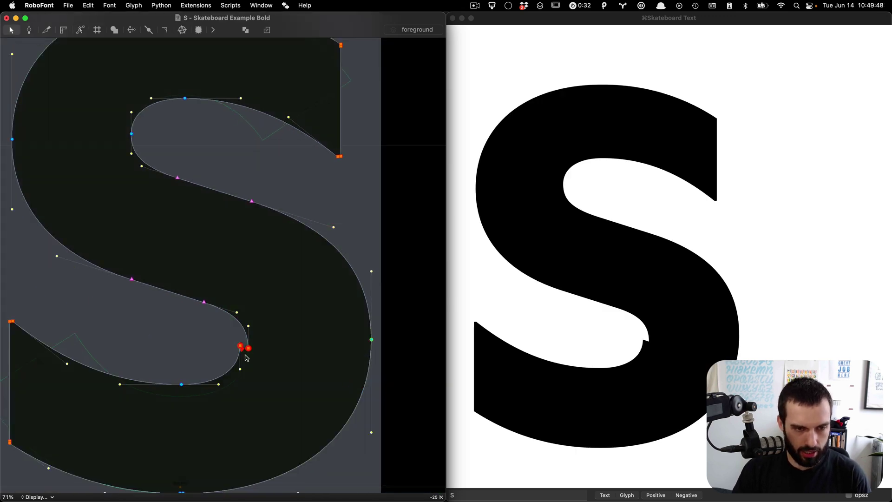
scroll(246, 358, up, 4)
key(m)
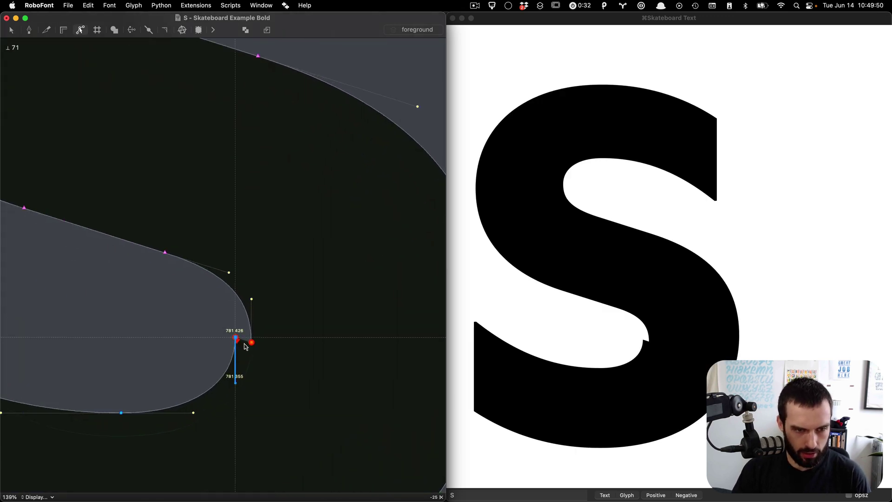
scroll(215, 332, down, 2)
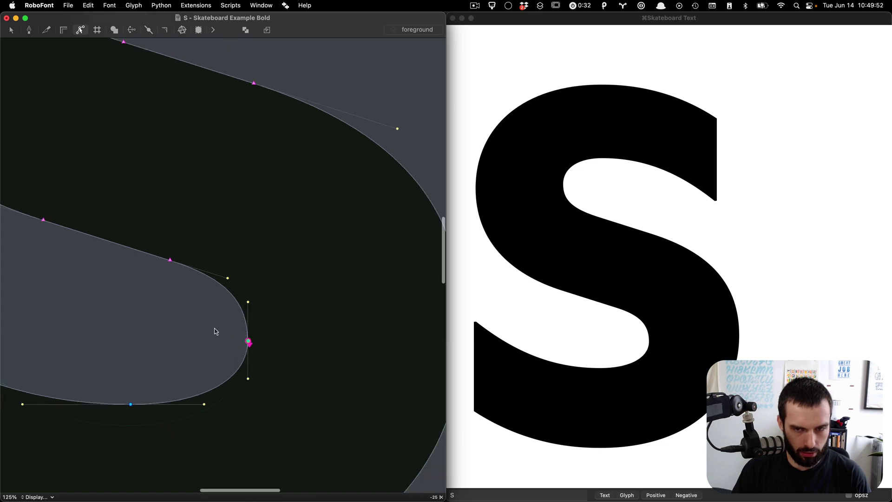
scroll(215, 332, down, 3)
drag(207, 318, 425, 355)
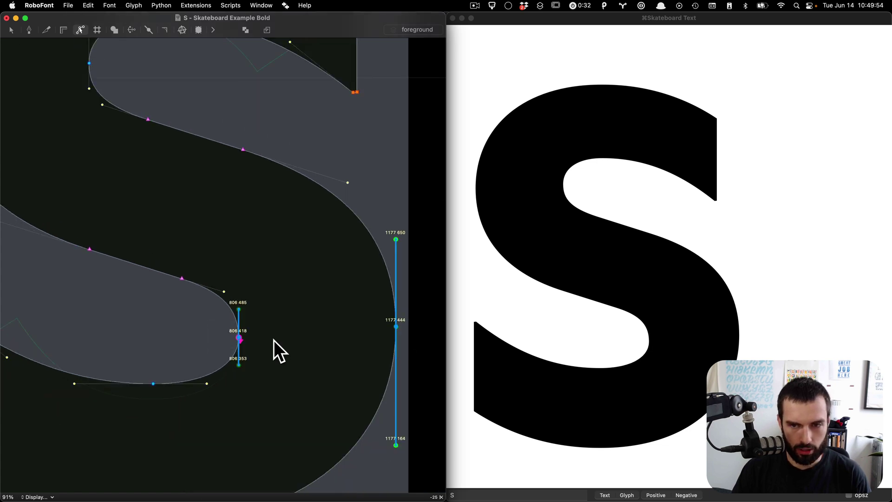
drag(274, 340, 213, 325)
Step: Stretch the lower inner curve, including both upper corner points of the lower terminal, vertically to a height of 217 units
drag(217, 373, 129, 355)
key(super+minus)
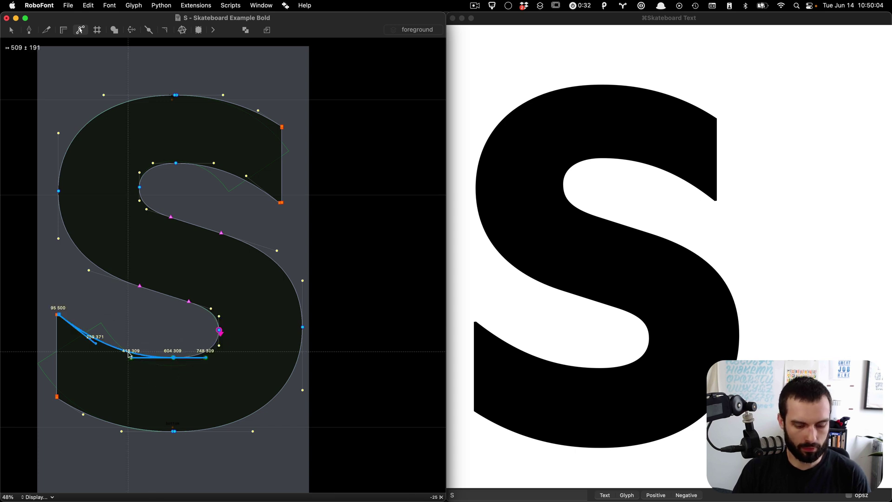
drag(132, 318, 134, 309)
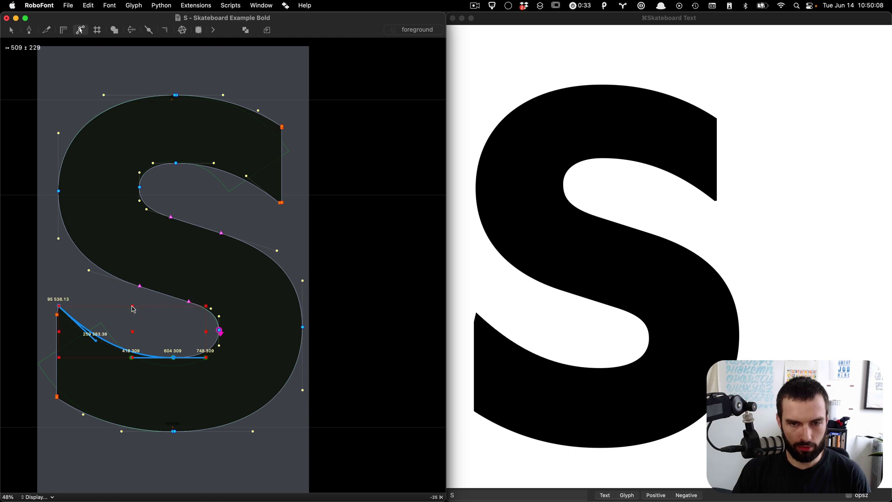
key(super+z)
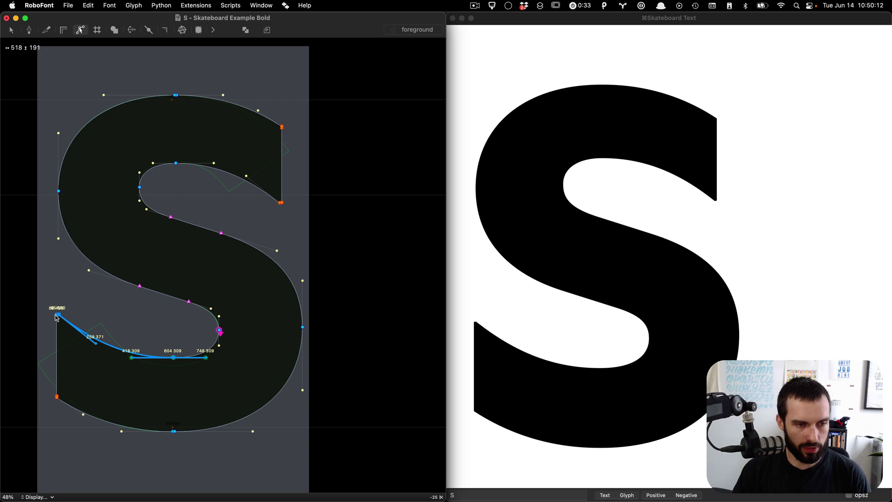
drag(133, 318, 133, 311)
scroll(133, 313, right, 1)
scroll(132, 313, left, 1)
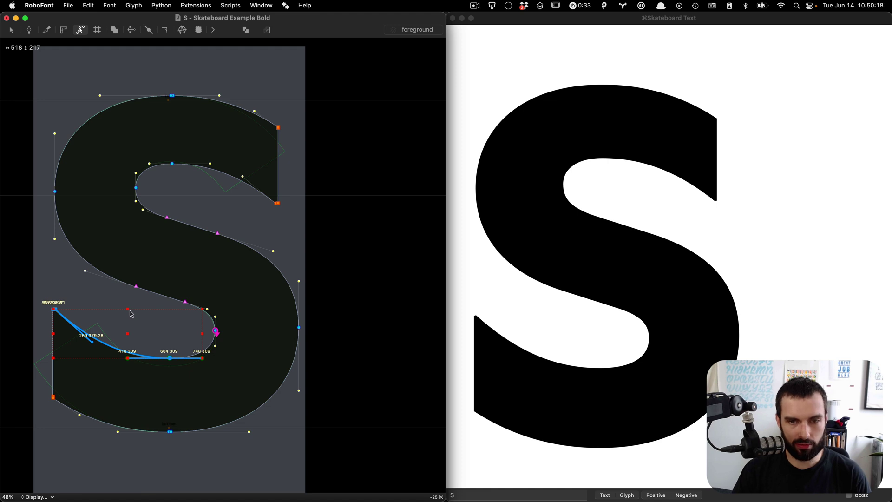
scroll(131, 314, up, 1)
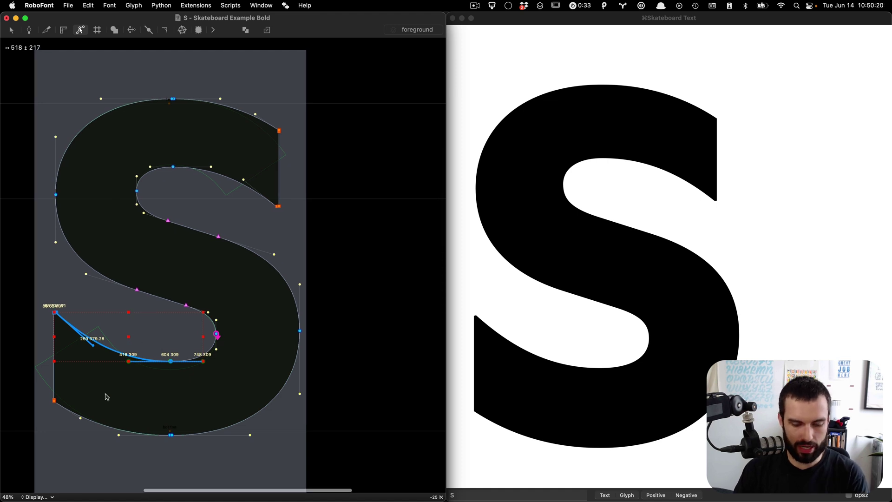
Step: Raise the lower terminal's bottom corner by stretching the lower outer curve, and set the terminal's top corner to 86, 526
click(105, 423)
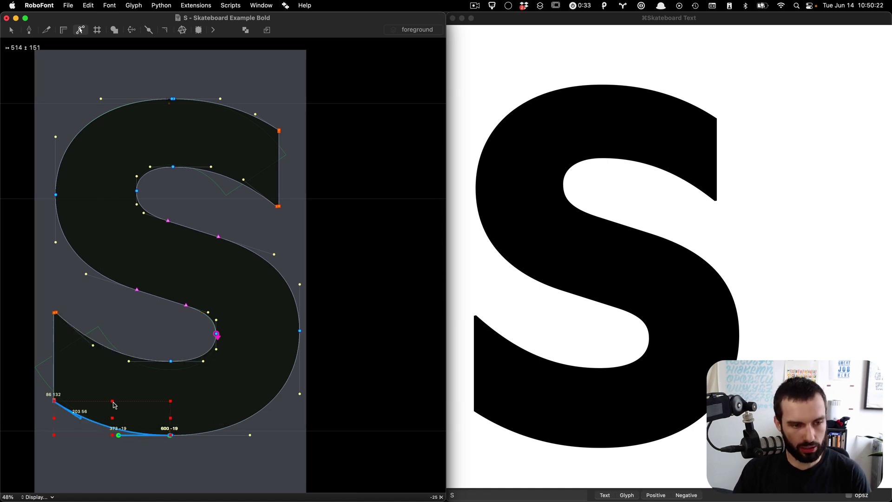
drag(112, 401, 113, 397)
click(105, 426)
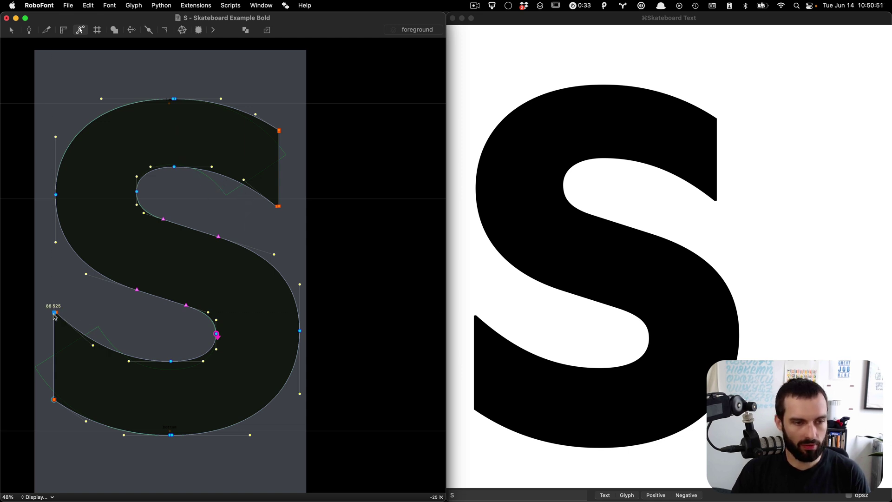
scroll(55, 316, up, 5)
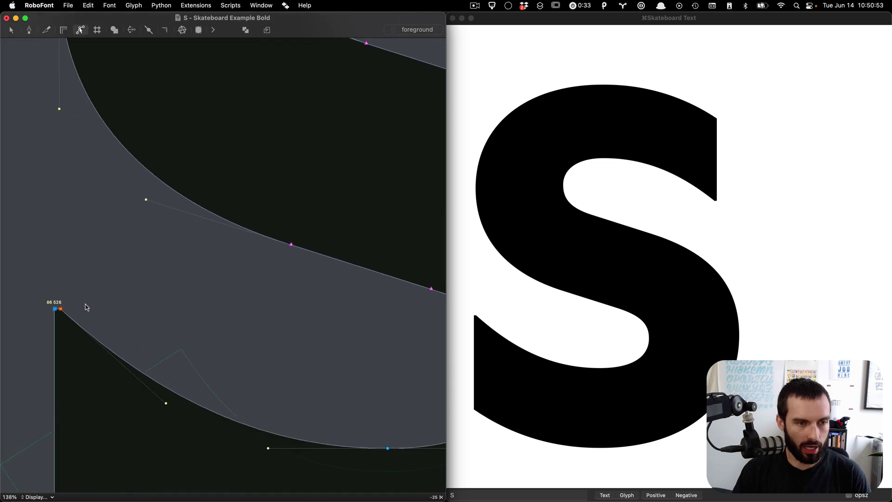
scroll(85, 308, down, 5)
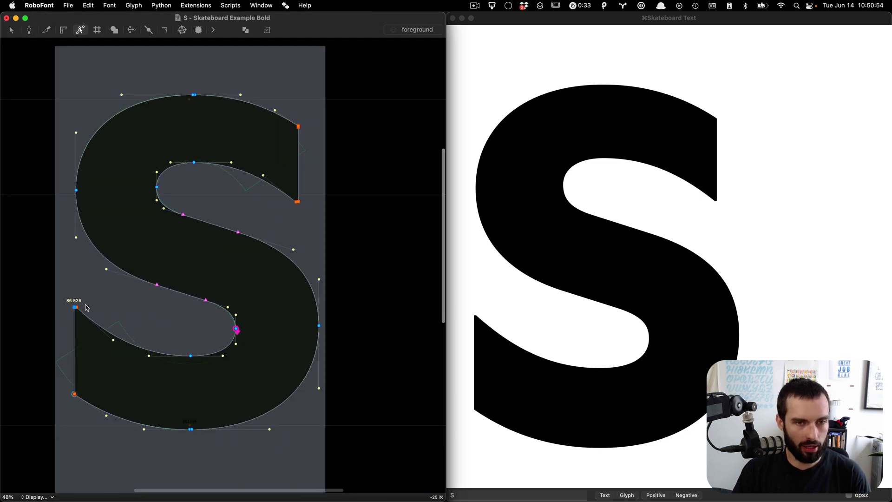
Step: Compare the bold source with the lighter one and preview their interpolation to check the contour's starting point
click(228, 255)
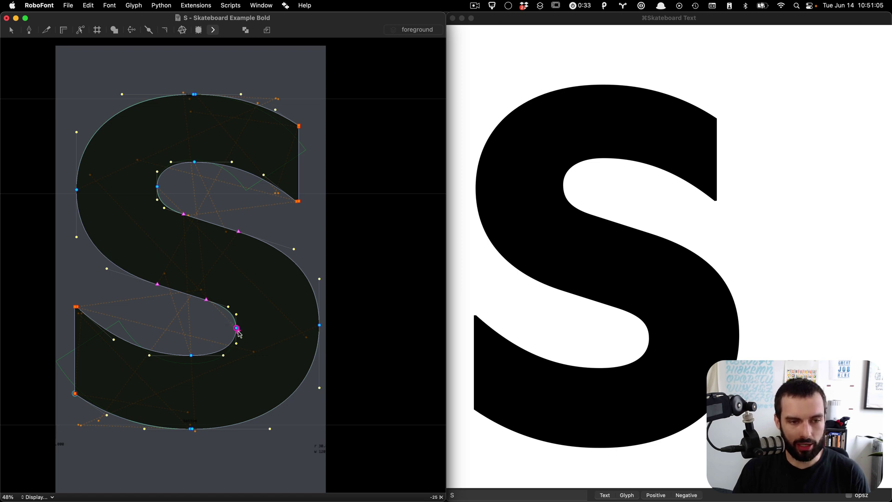
key(ctrl+super+Down)
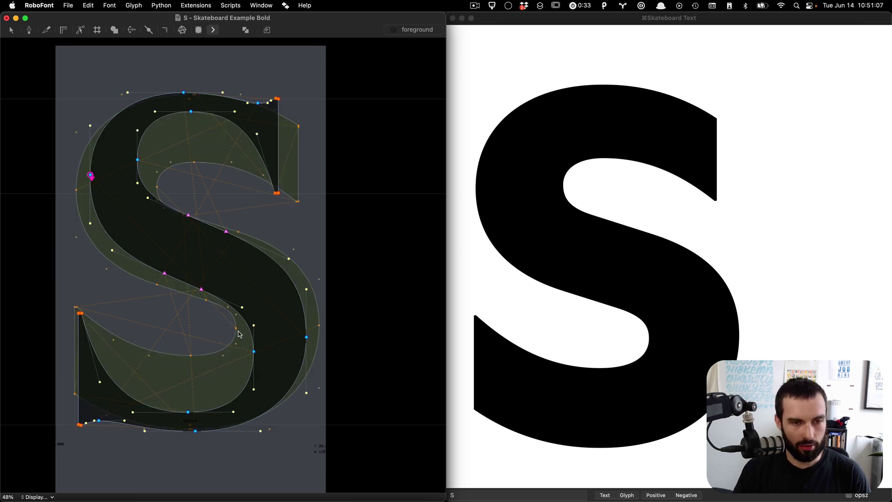
key(ctrl+super+Up)
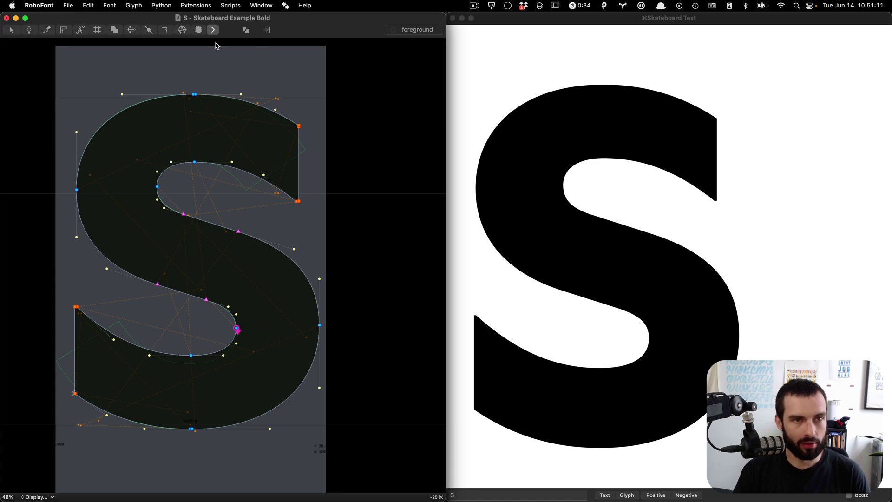
drag(192, 107, 255, 314)
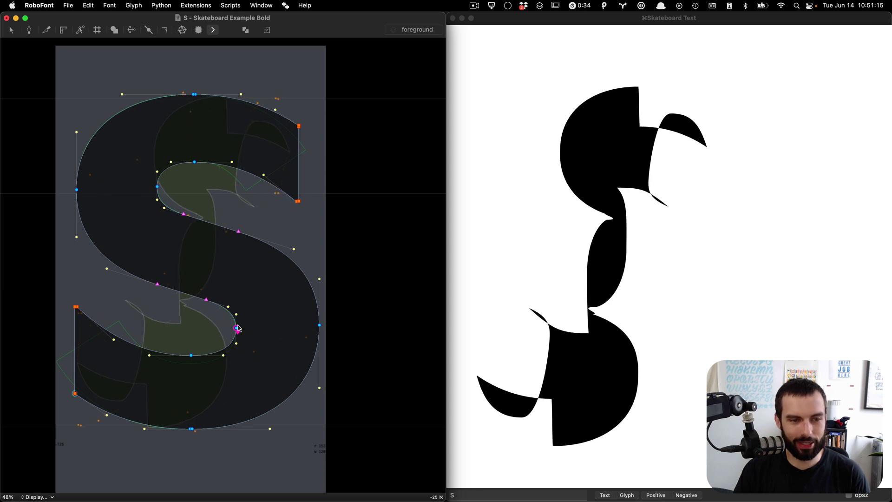
Step: Make the left outer extreme the bold contour's starting point and adjust the handles of the upper outer curve leading to the terminal
key(v)
drag(101, 178, 54, 214)
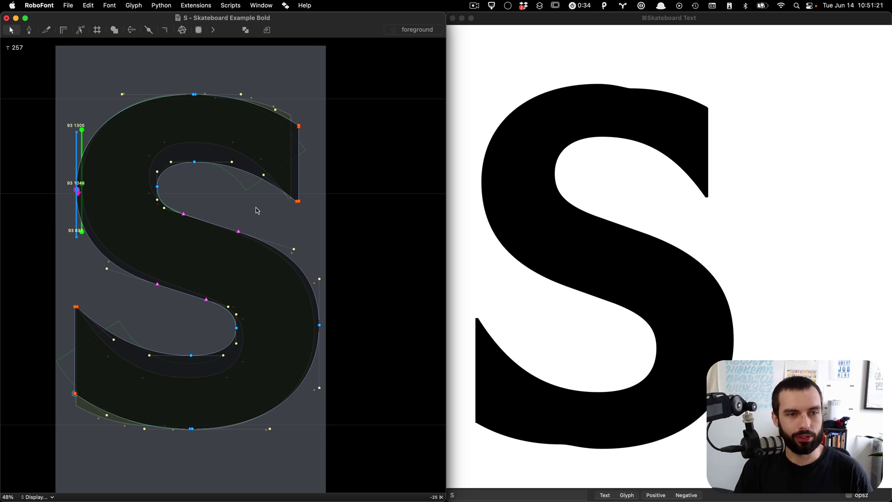
click(251, 191)
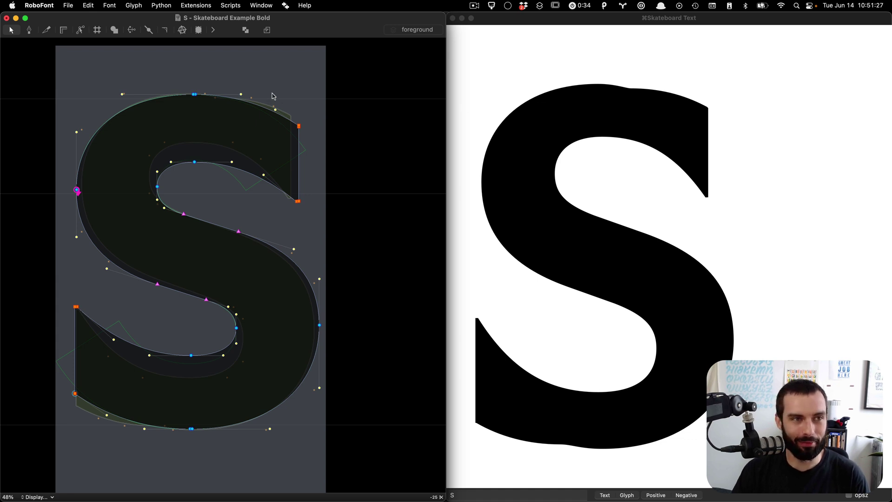
drag(261, 108, 243, 120)
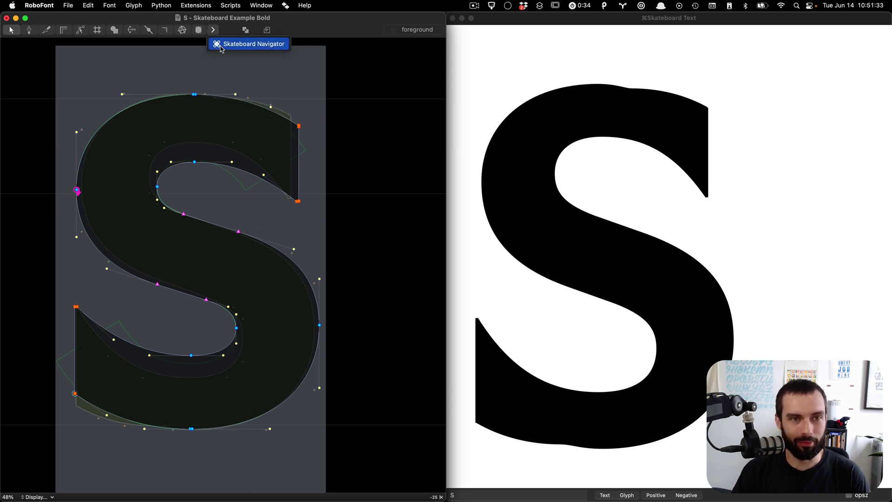
Step: Shrink the Skateboard Text window to reveal the Skateboard Space window, and move the preview location along the axis
click(667, 256)
key(ctrl+space)
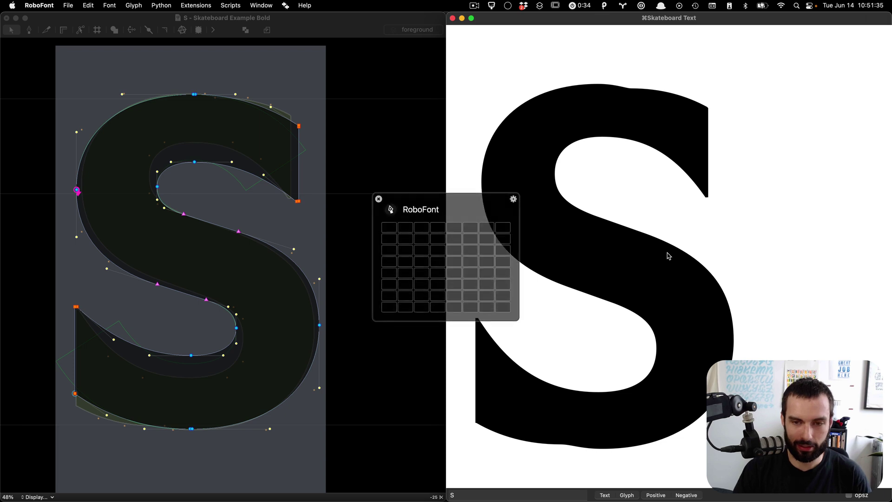
drag(504, 285, 454, 227)
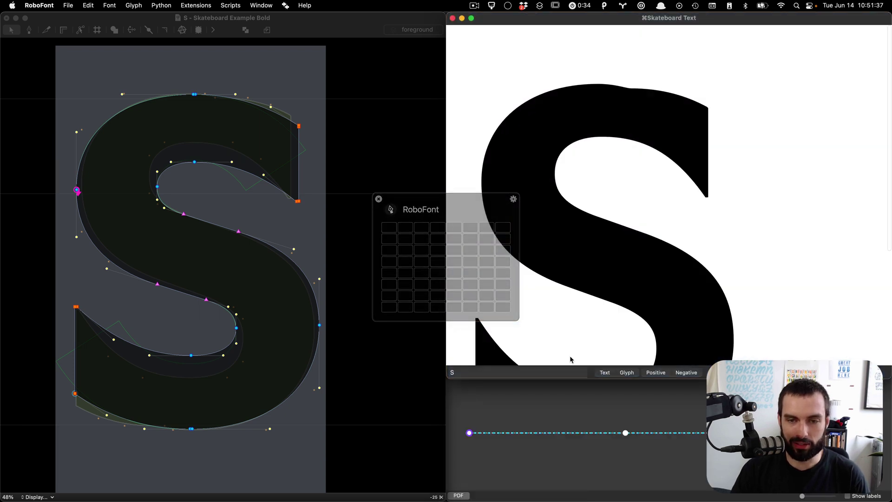
click(627, 439)
drag(627, 434, 790, 432)
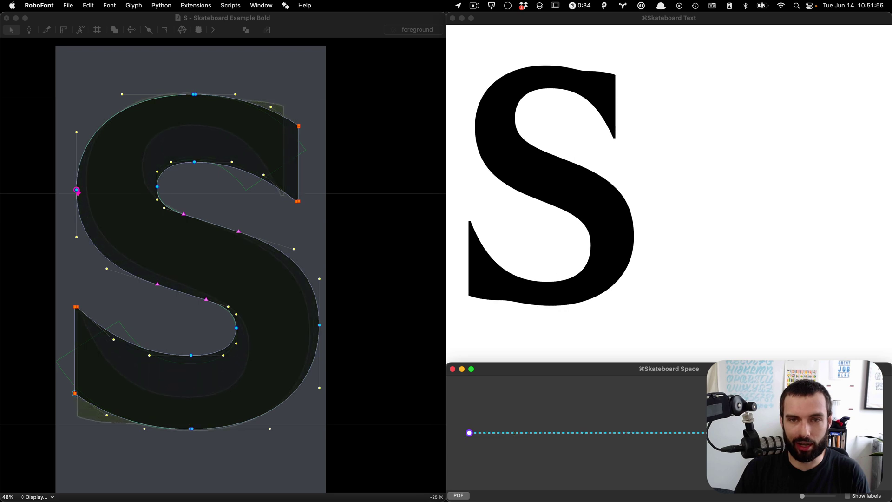
Step: Copy the S outline while switching to the background layer and back to the foreground
click(212, 278)
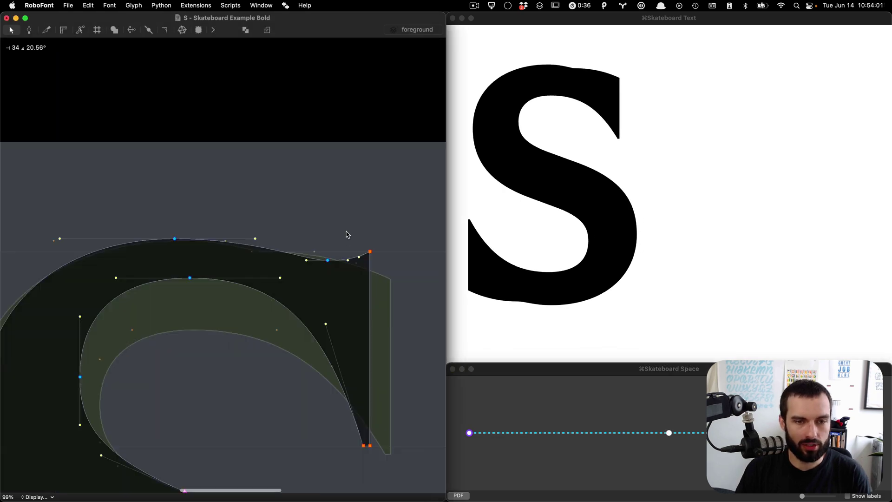
drag(344, 235, 316, 277)
key(super+a)
key(super+j)
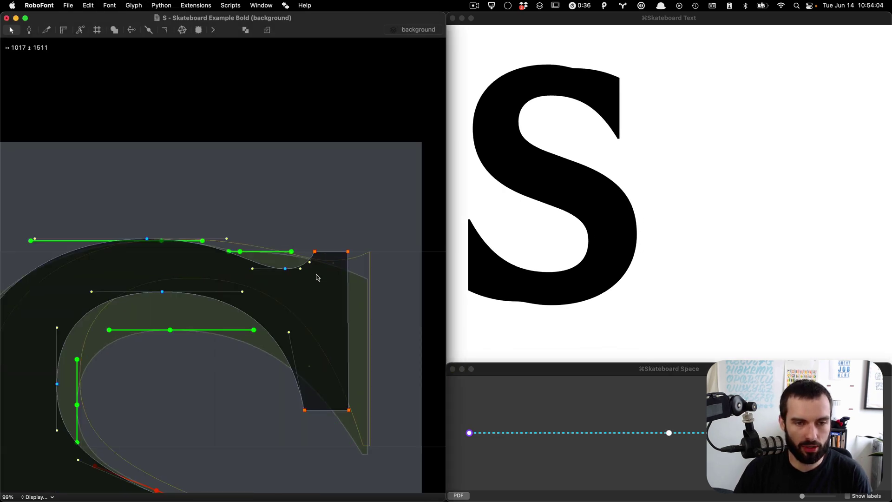
key(super+c)
key(super+j)
Step: Simplify the upper terminal's serif curve by deleting its off-curve points, with the smooth point at 844, 1454
drag(316, 278, 300, 251)
key(BackSpace)
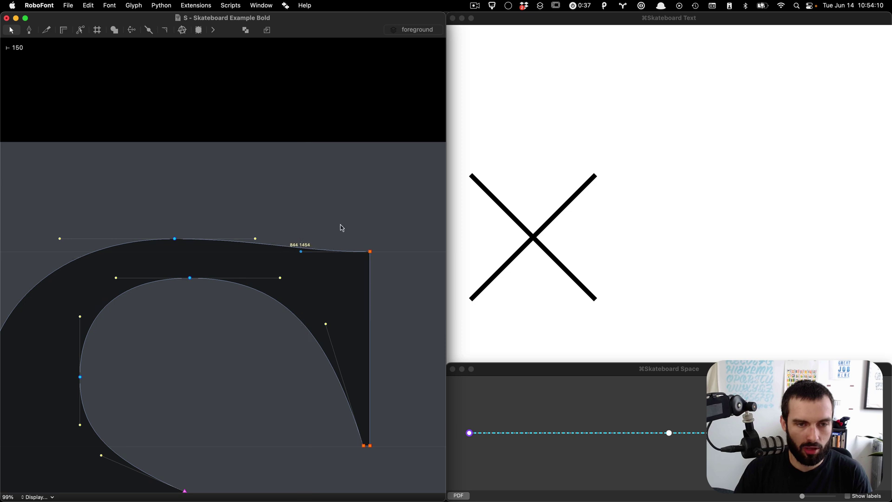
Step: Simplify the lower terminal's serif curve by deleting its off-curve points, with the smooth point at 271, 0
scroll(342, 228, down, 2)
scroll(342, 228, down, 2)
scroll(233, 279, down, 5)
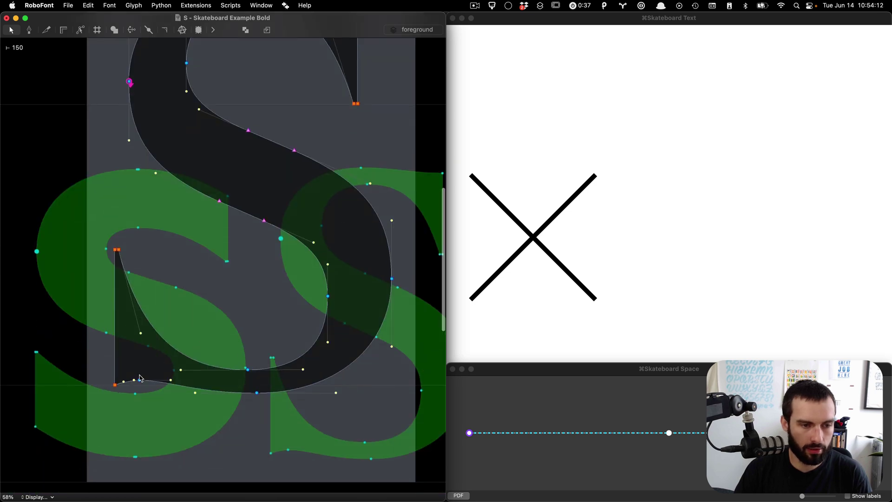
drag(141, 378, 163, 389)
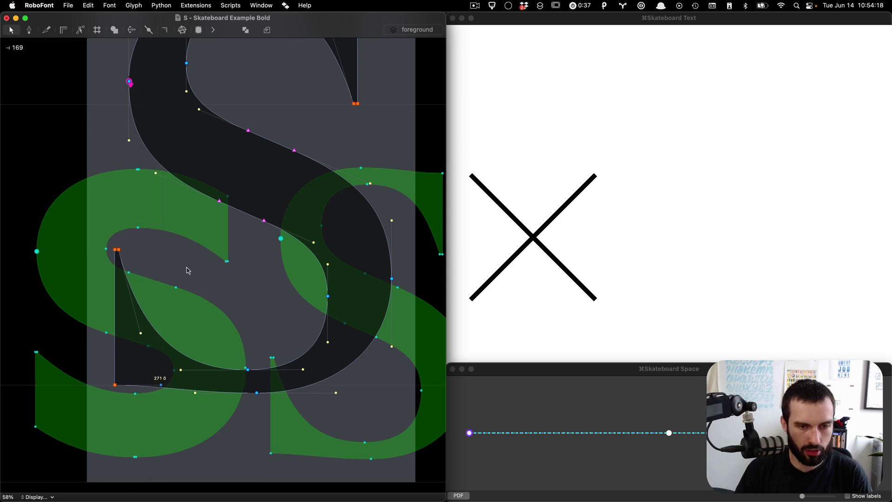
key(space)
scroll(186, 269, down, 3)
scroll(188, 268, up, 3)
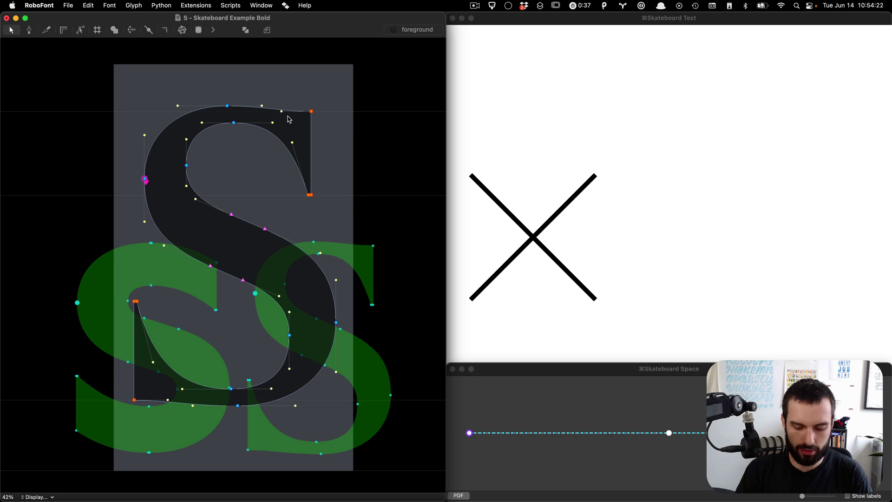
Step: Show the heavy source with the interpolated preview and move the preview location along the axis toward the heavy end
key(super+z)
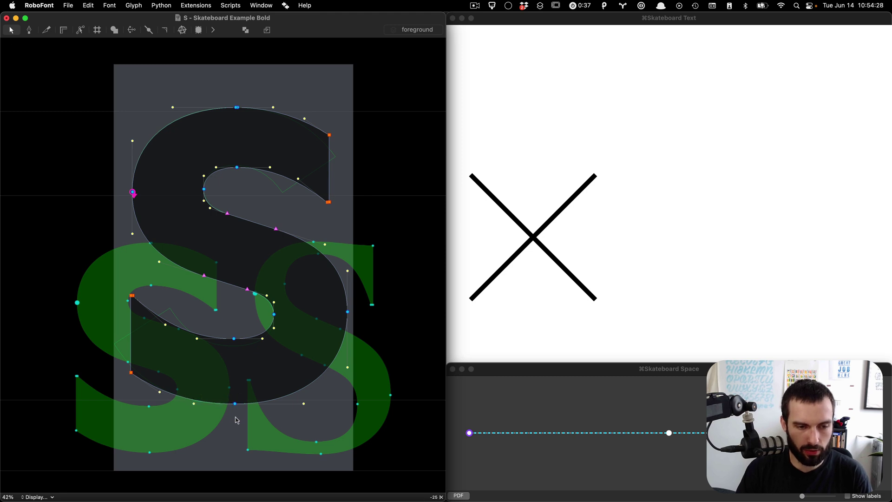
click(238, 108)
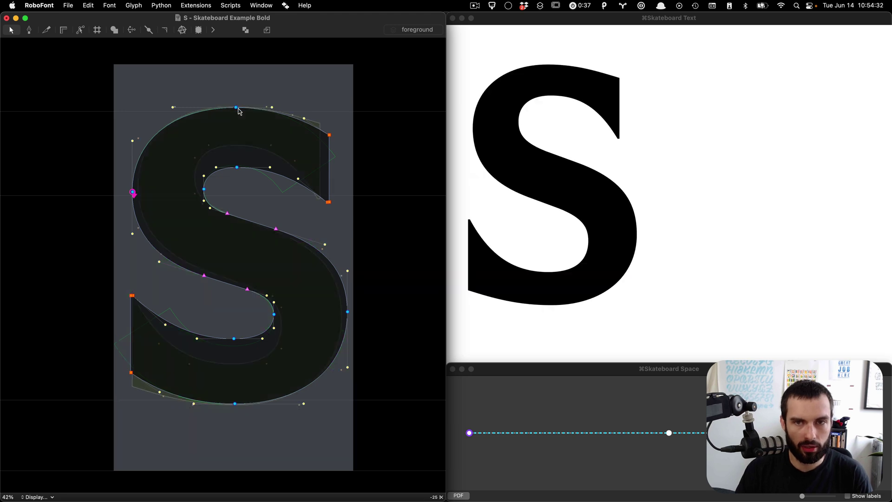
click(669, 433)
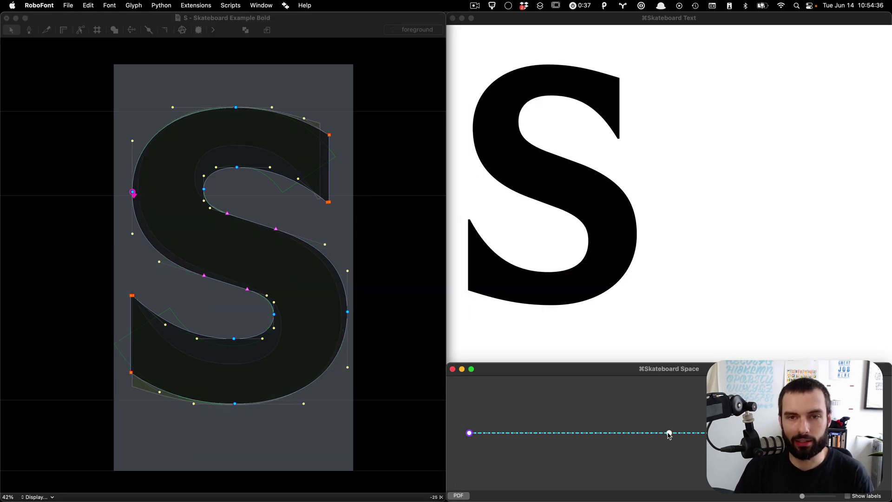
drag(670, 433, 639, 433)
click(272, 152)
key(space)
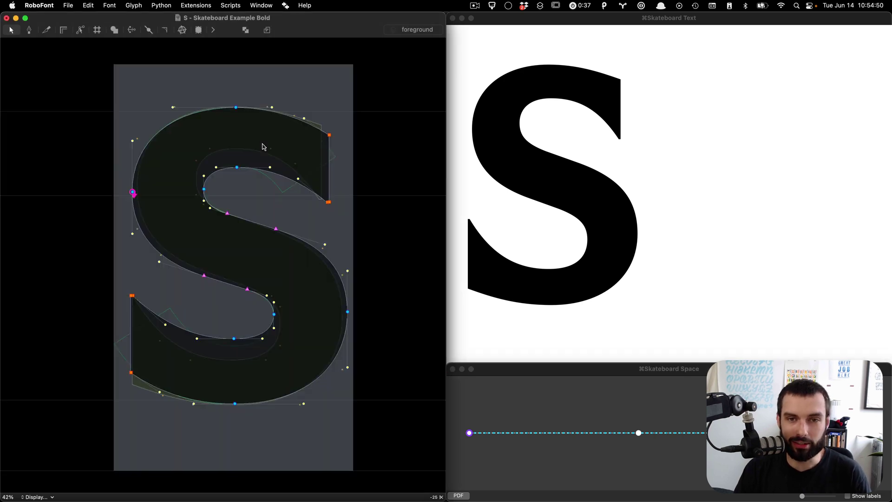
Step: In the lighter source, nudge the left outer extreme with its handles slightly down and the right outer extreme slightly up
key(space)
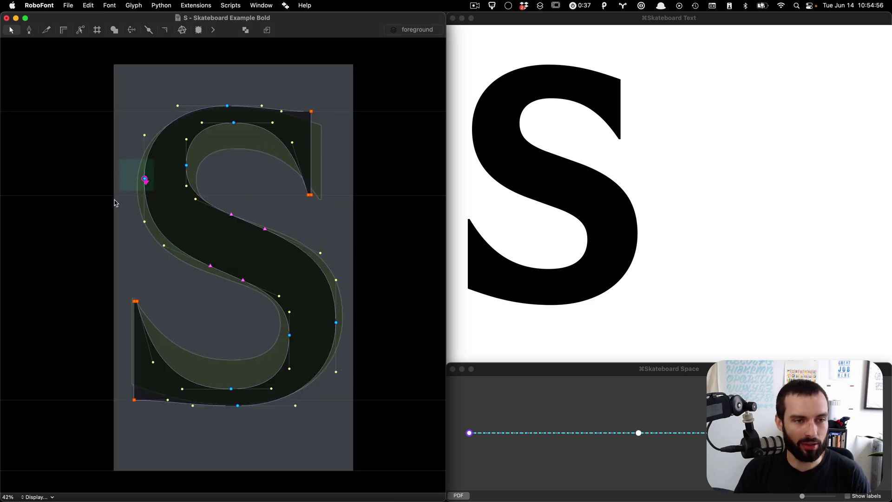
key(s)
key(shift+Down)
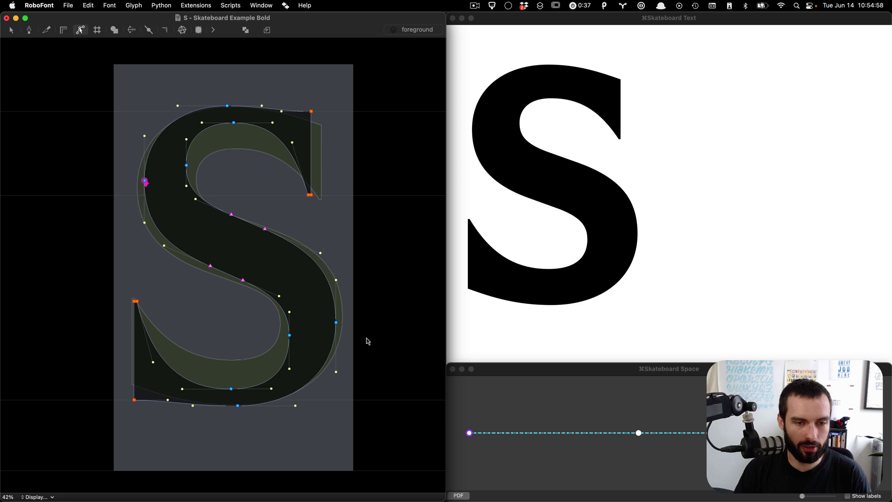
key(space)
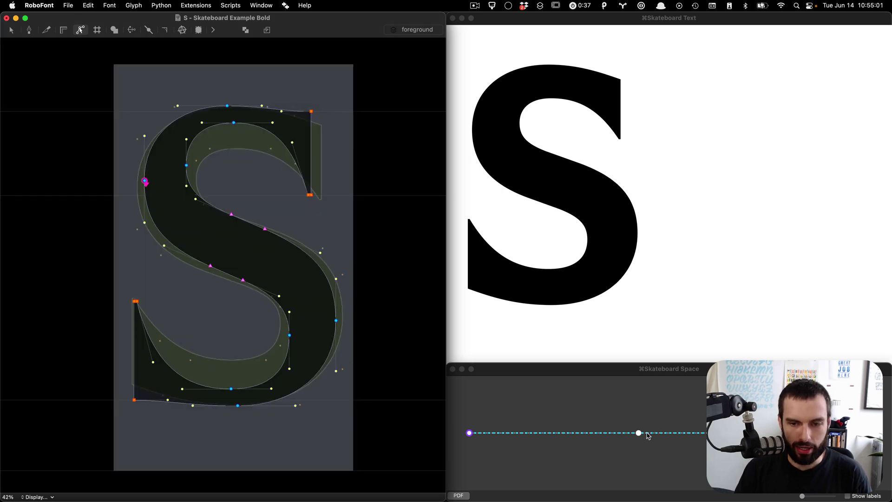
Step: Move the preview location toward the lighter end of the axis and compare the interpolated S with both sources
click(654, 434)
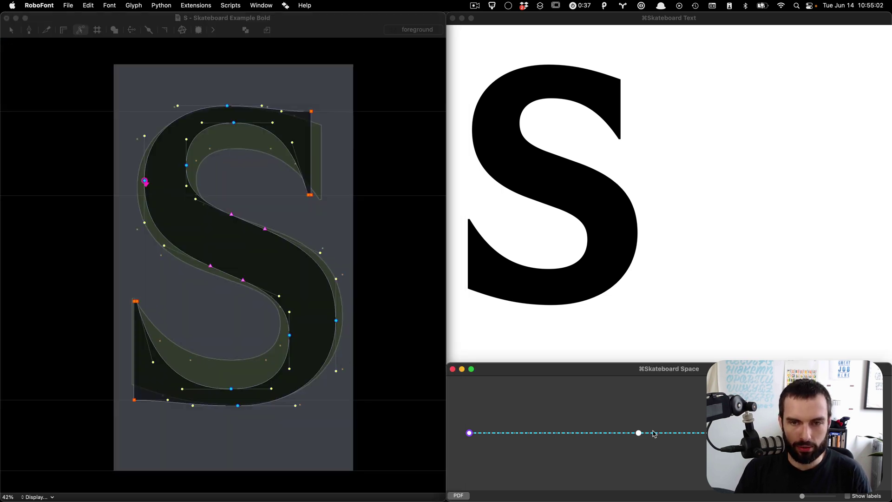
drag(704, 435, 681, 433)
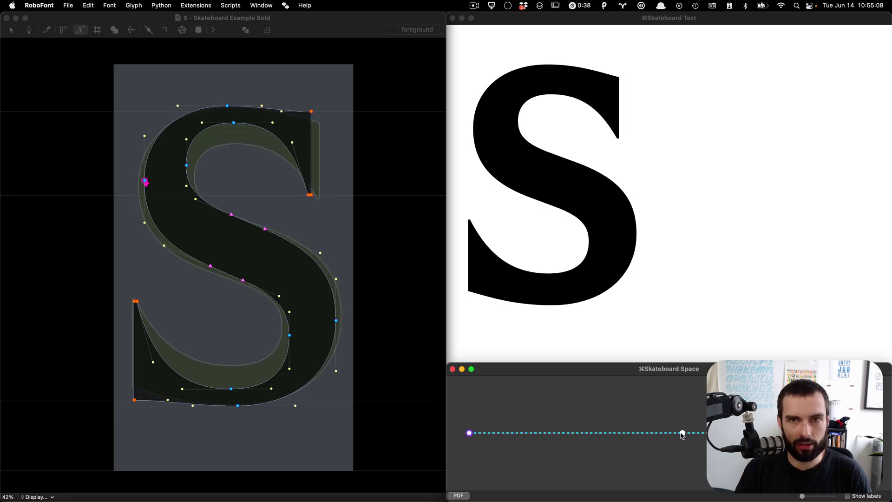
scroll(214, 235, up, 2)
click(213, 236)
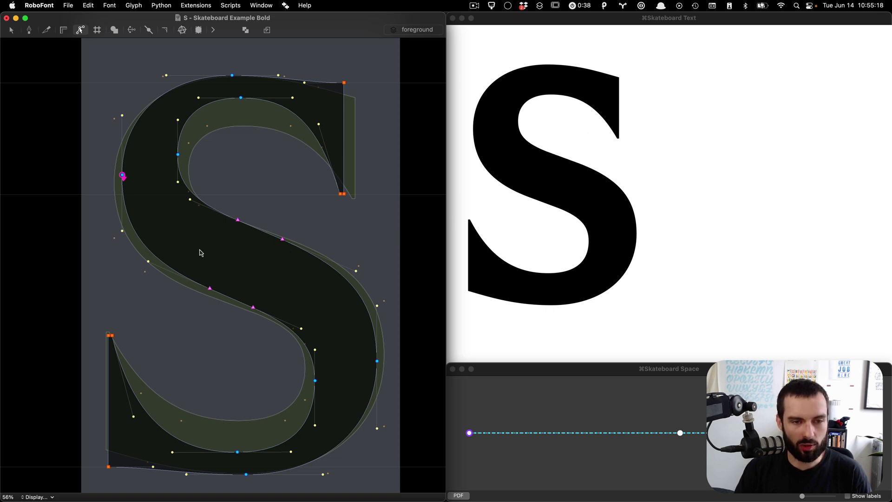
key(space)
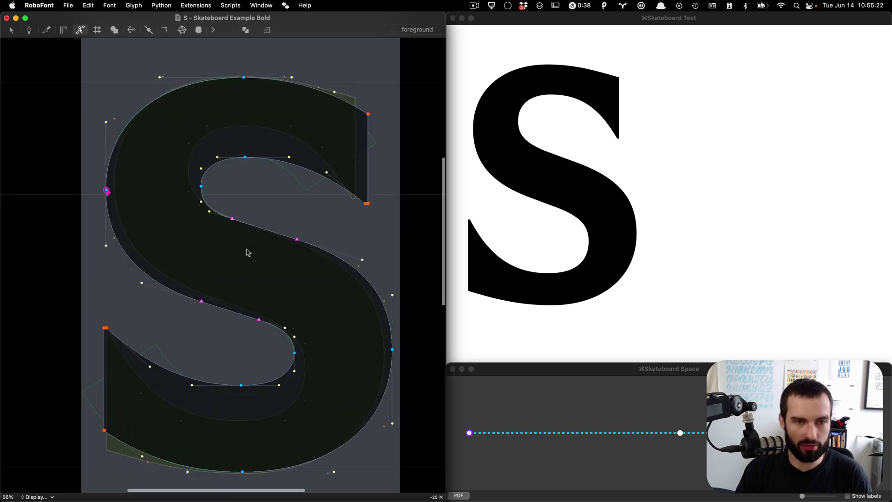
key(space)
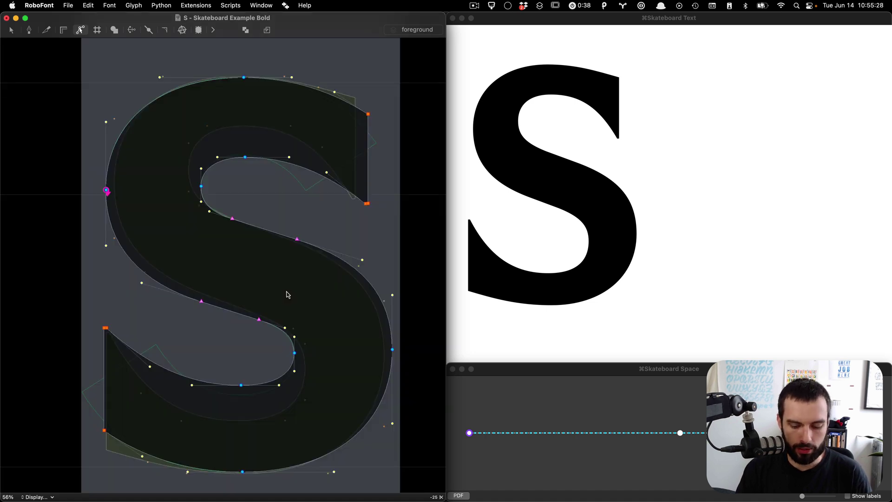
Step: Examine the angle and length of the spine's upper diagonal segment across the lighter and heavy sources
key(ctrl+super+Right)
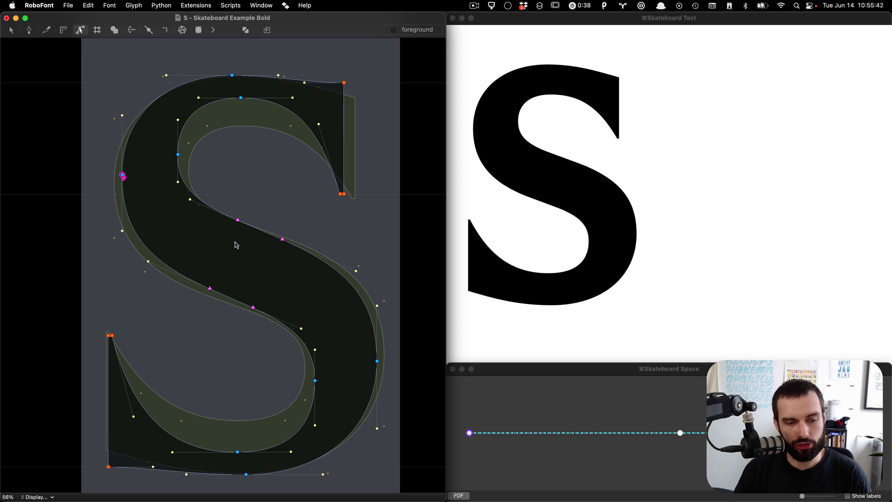
key(space)
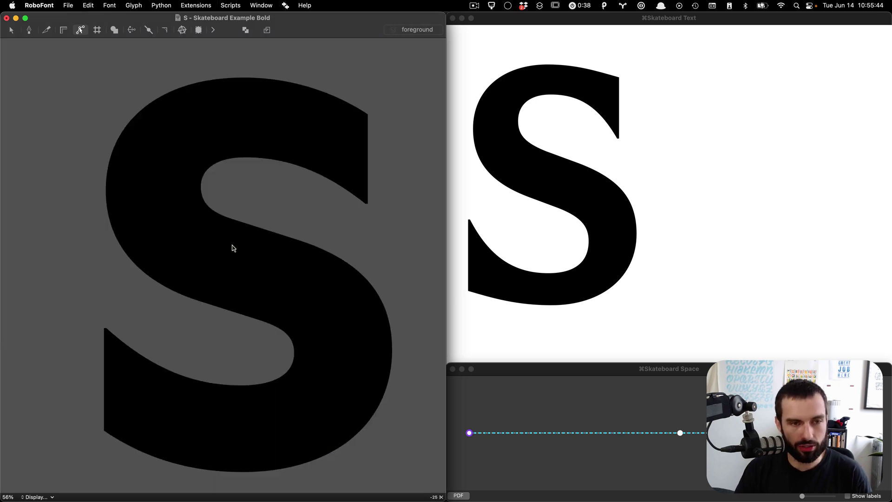
scroll(235, 248, up, 3)
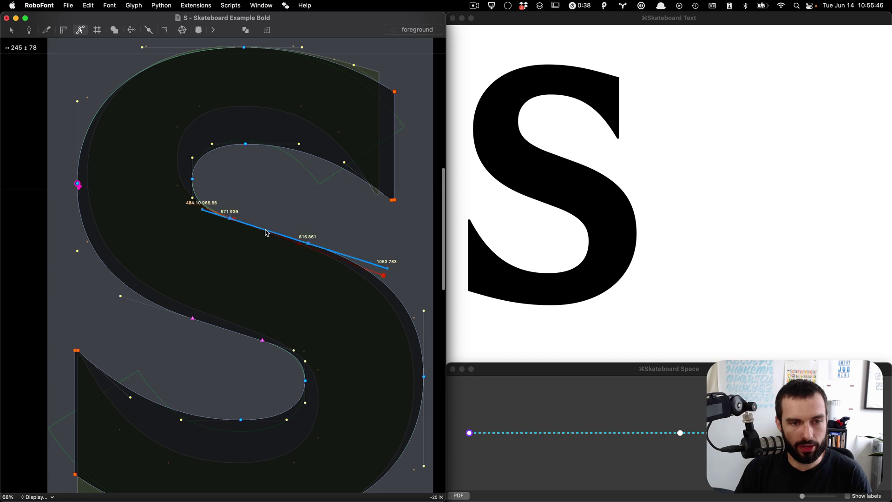
scroll(295, 231, up, 4)
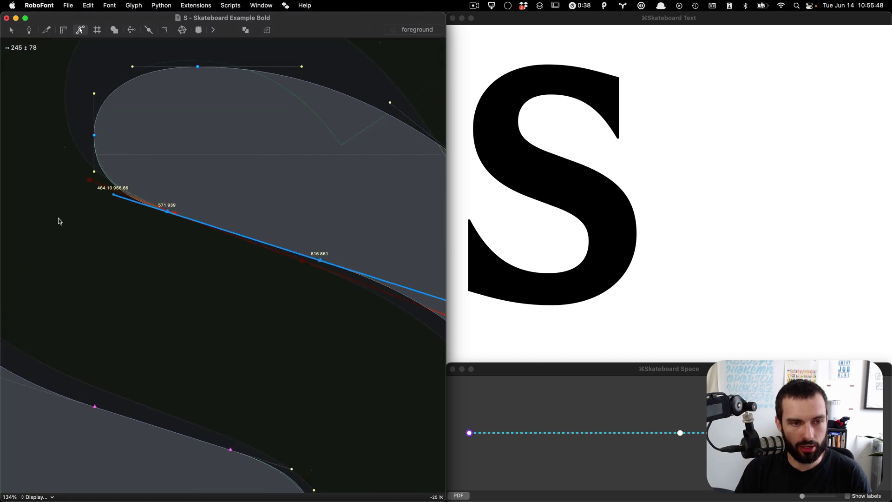
scroll(61, 220, down, 2)
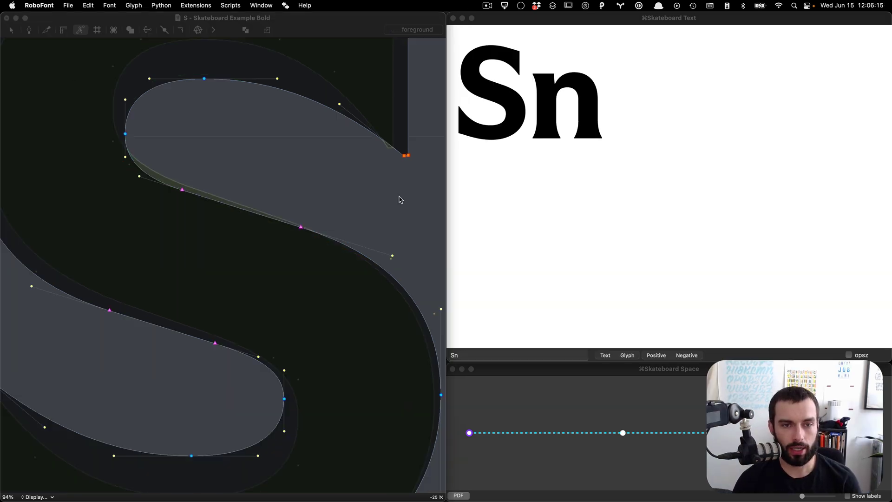
scroll(398, 200, down, 3)
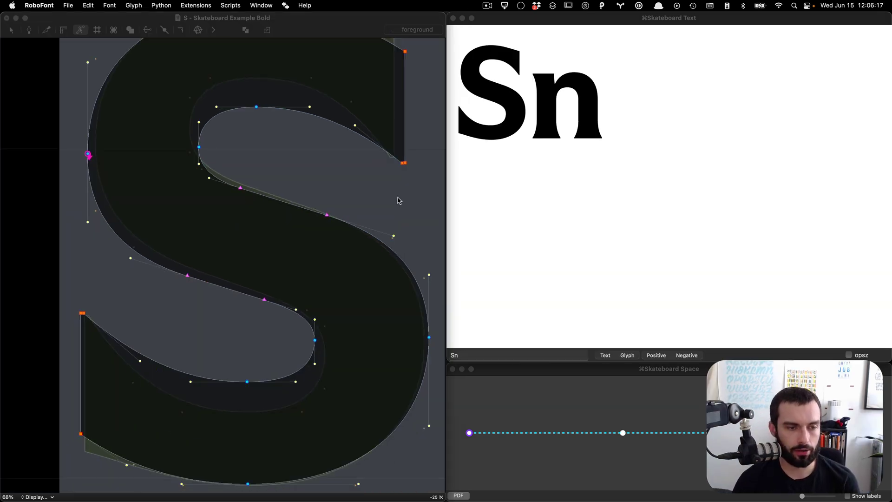
scroll(398, 200, up, 2)
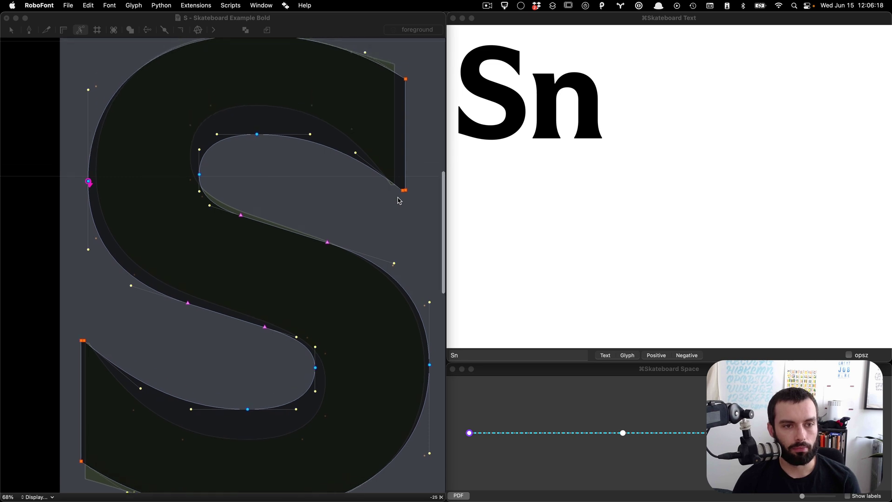
Step: Select the spine's upper diagonal segment in the heavy source and move the preview location back toward the heavy end
click(320, 208)
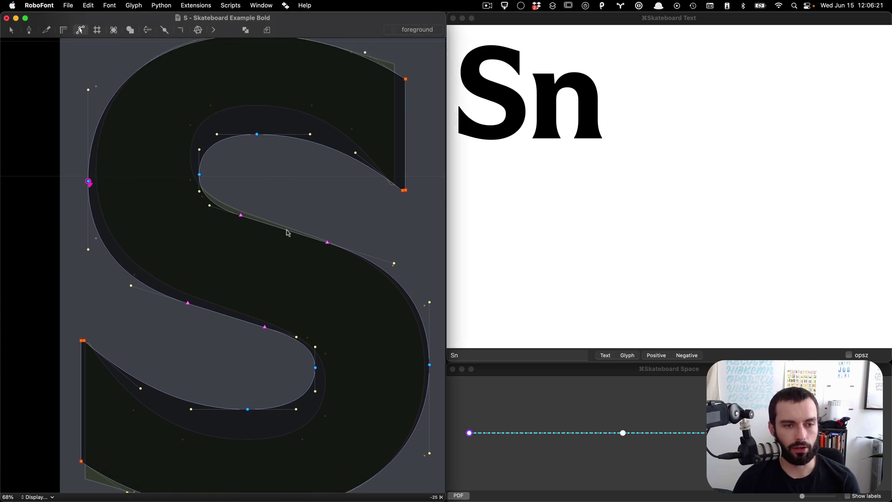
click(287, 232)
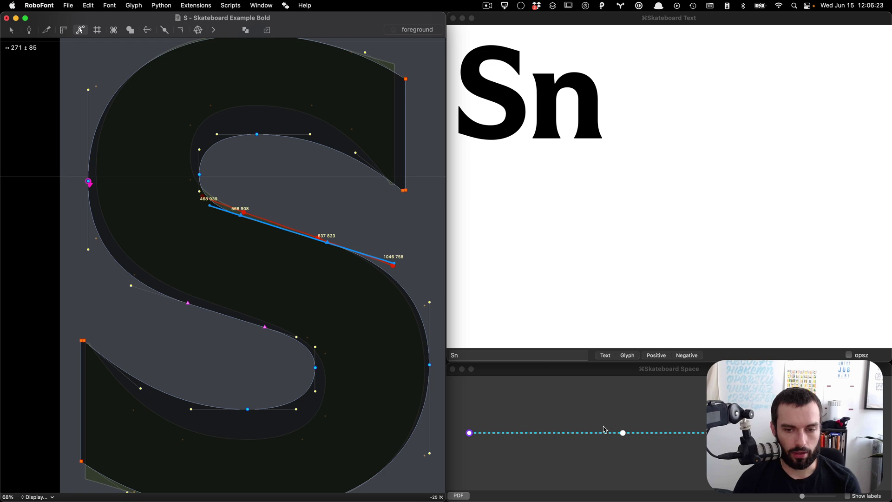
click(672, 434)
click(651, 433)
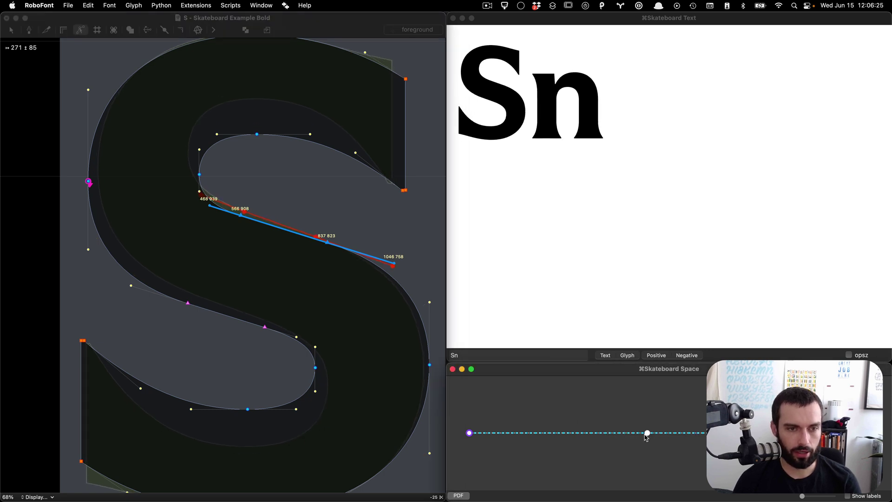
drag(649, 433, 605, 433)
Step: Compare the spine's upper segment with the lighter source, and in the heavy source move its left smooth point to 581, 904
click(302, 310)
key(super+shift+k)
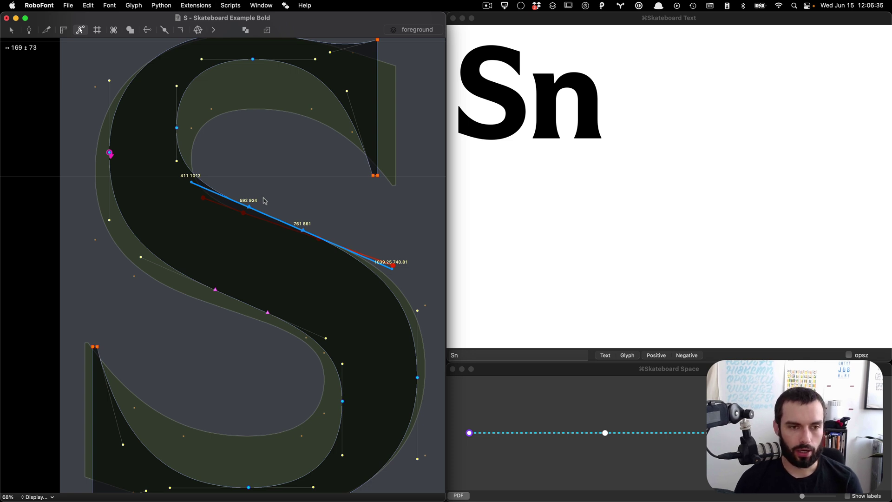
key(super+z)
drag(241, 217, 253, 193)
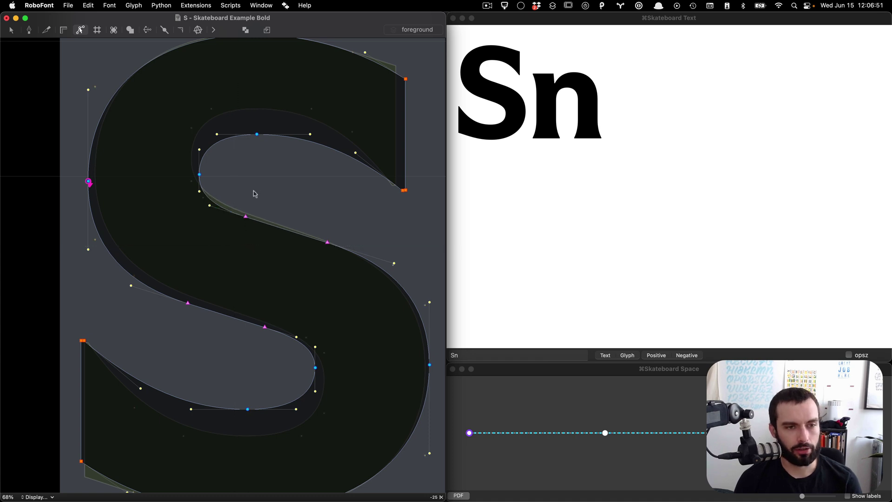
Step: With the editing tool, select both diagonal spine segments with their handles and apply Skateboard's Track Selection in S
right_click(253, 191)
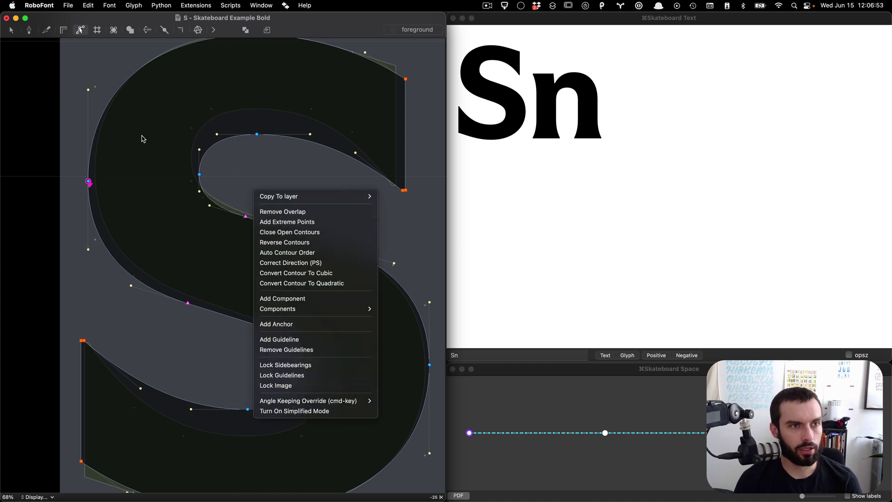
key(Escape)
key(e)
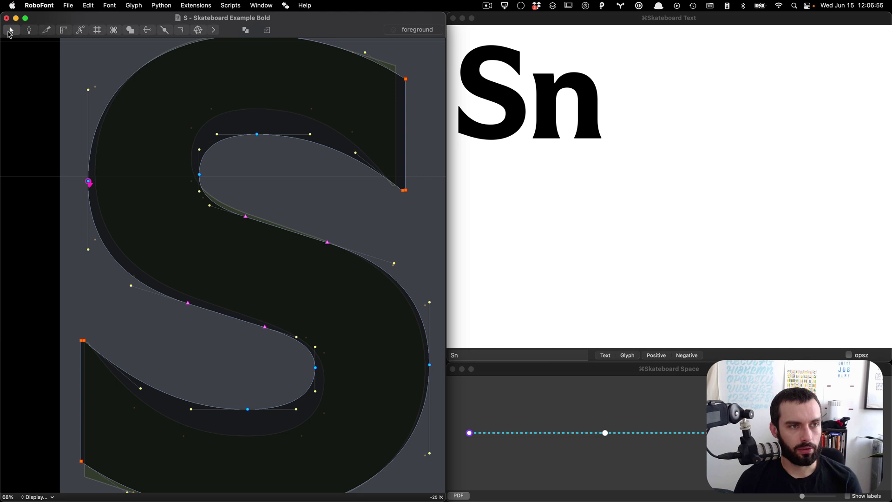
right_click(269, 214)
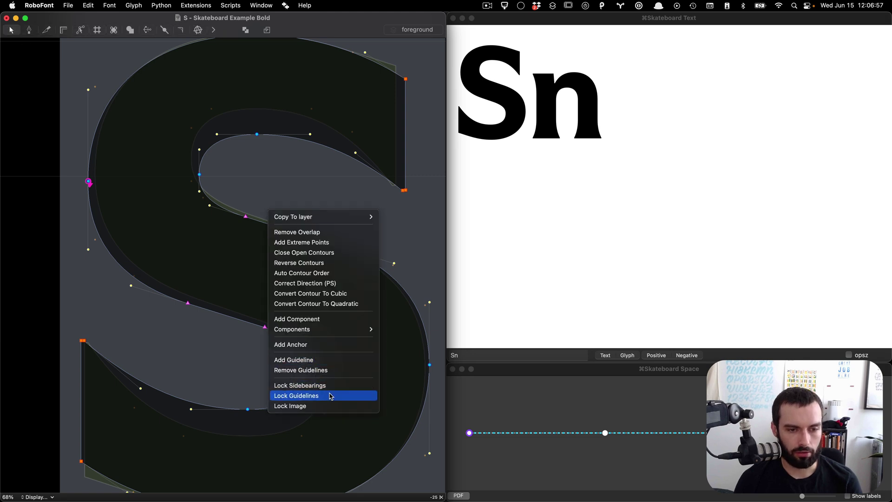
click(240, 274)
drag(361, 203, 166, 344)
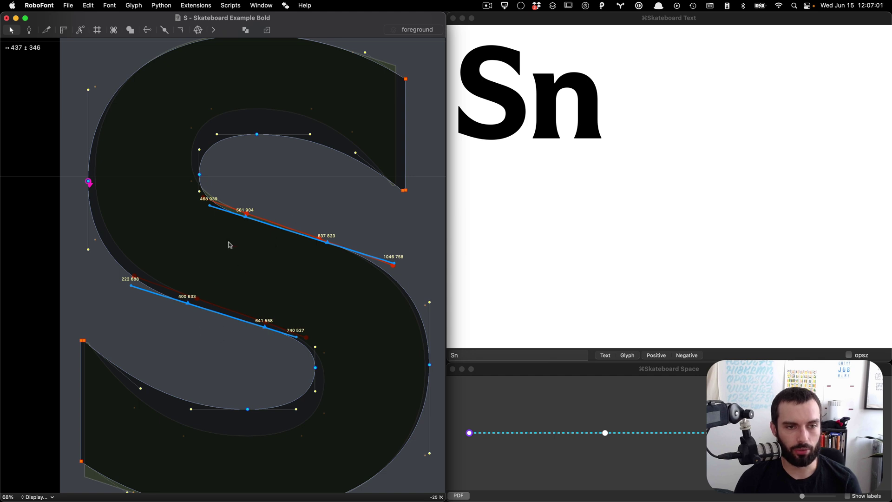
right_click(275, 243)
mouse_move(350, 485)
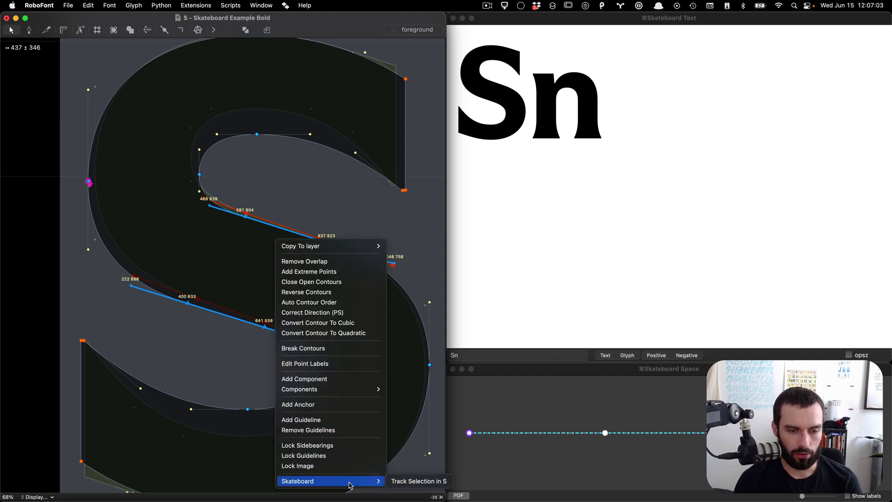
click(397, 484)
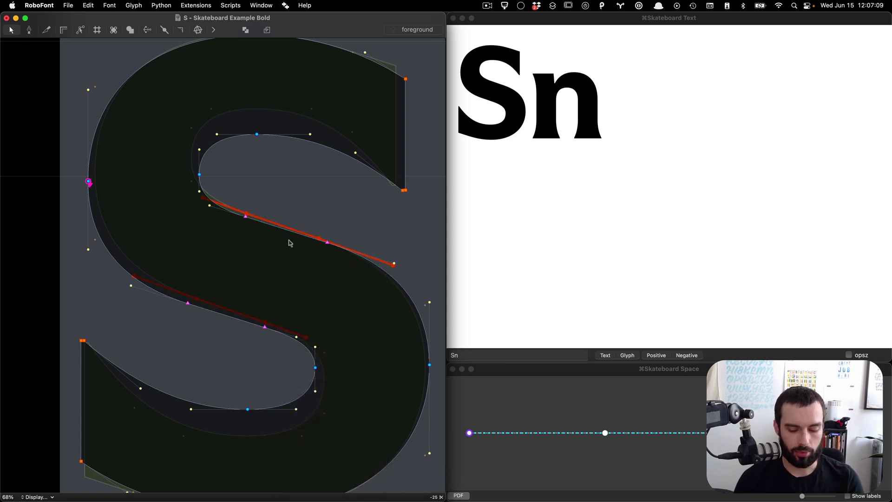
Step: Switch to the lighter source and back to compare the tracked spine segments with both outlines
key(super+shift+s)
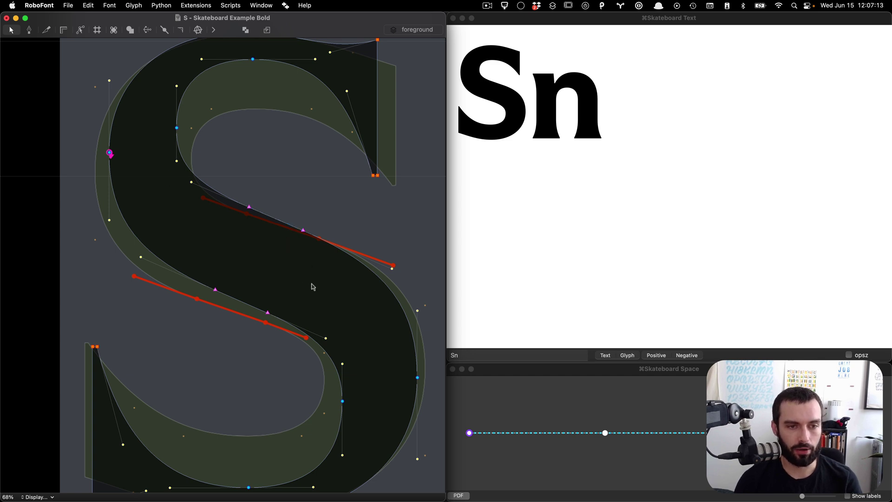
key(super+shift+s)
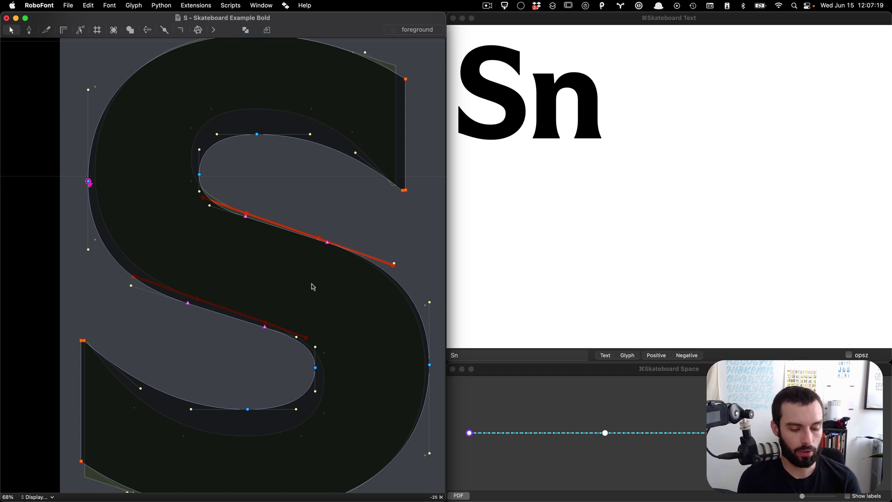
Step: In the lighter source, spread apart the smooth points of both diagonal spine segments, placing the lower segment's left point at 447, 692
key(super+shift+s)
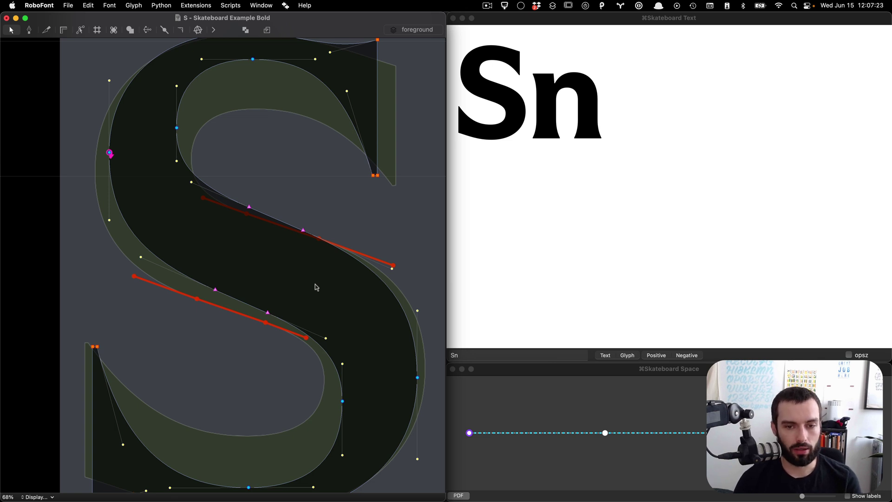
scroll(317, 279, down, 2)
key(space)
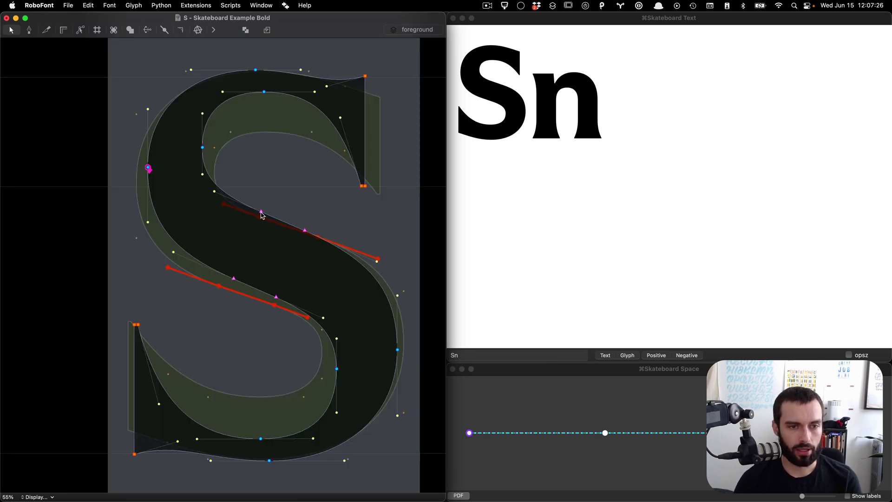
drag(261, 212, 255, 210)
key(space)
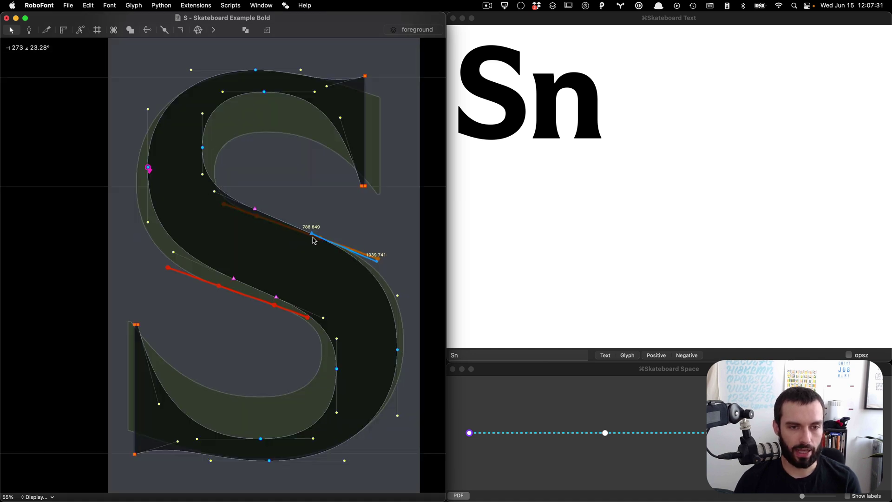
click(281, 302)
drag(281, 303, 224, 277)
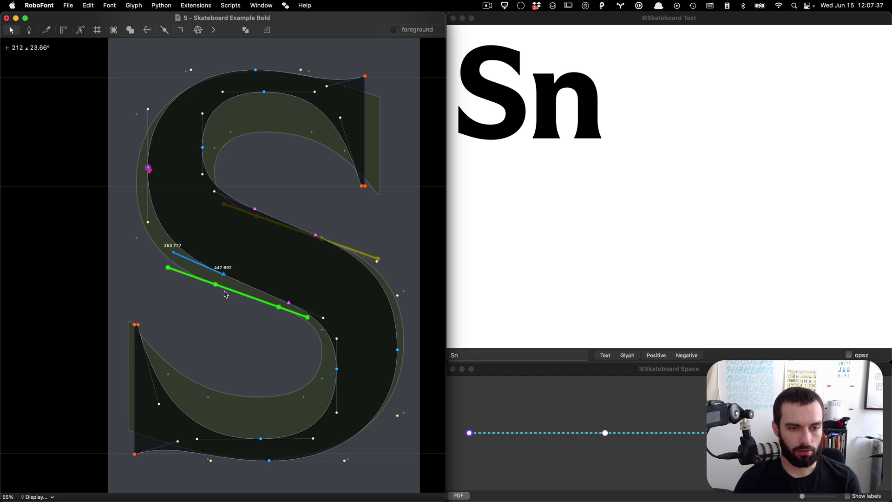
Step: Return to the heavy source and examine the S in an enlarged preview with the preview location moved toward the lighter end
key(grave)
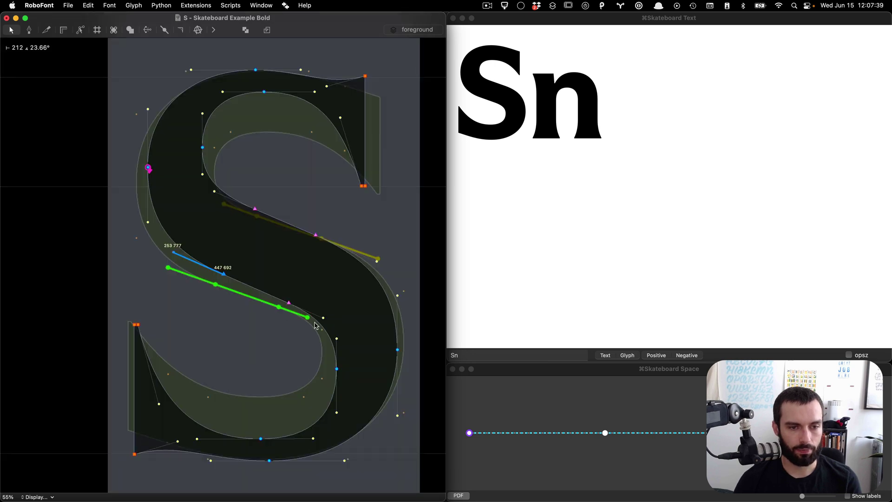
key(grave)
key(grave)
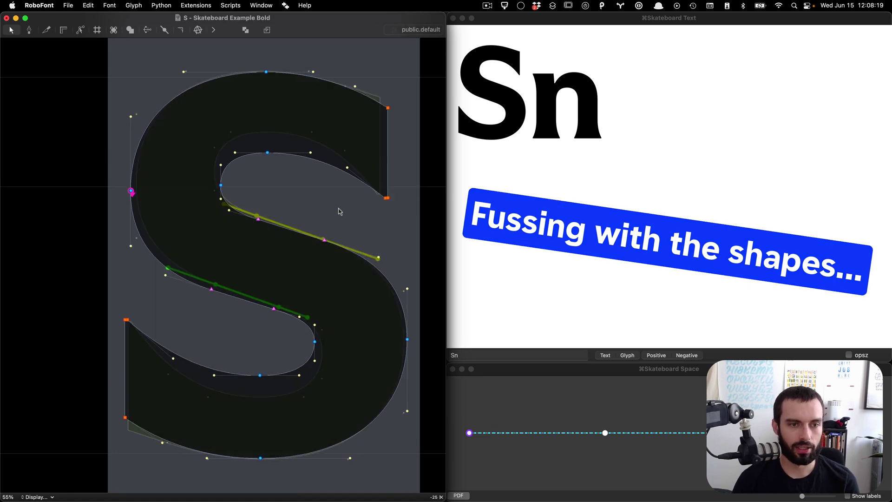
scroll(508, 147, up, 5)
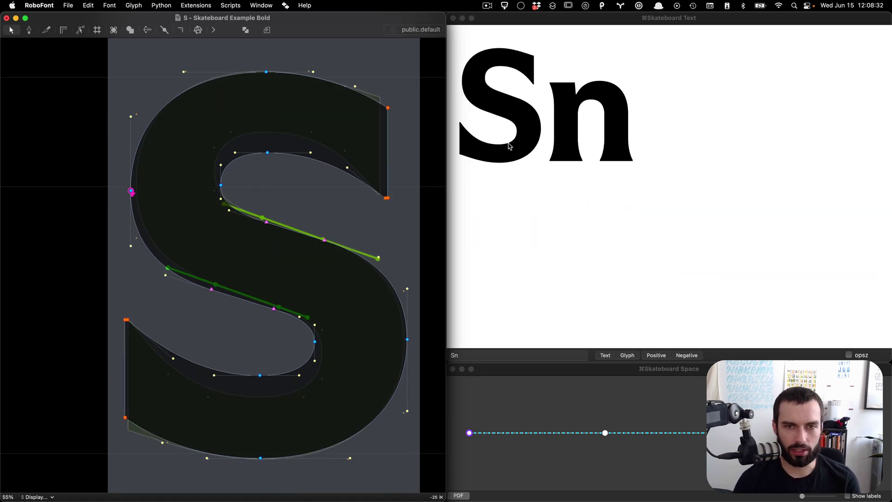
click(604, 433)
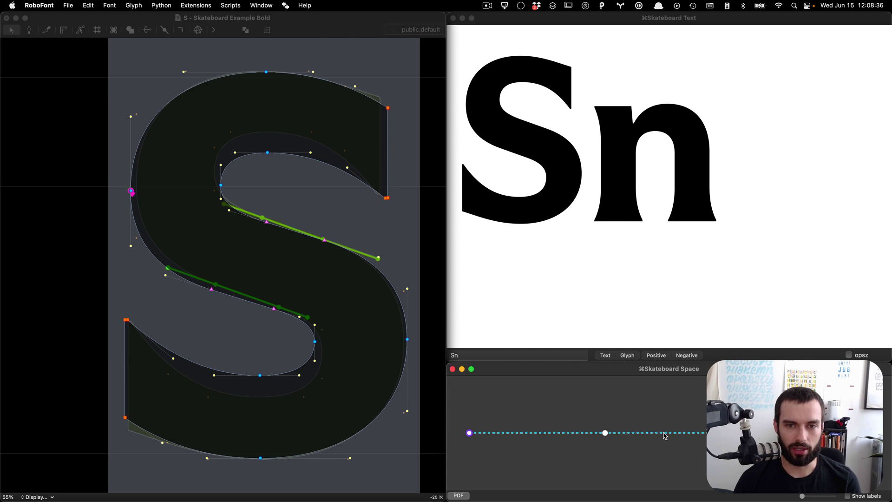
mouse_move(665, 434)
mouse_down()
mouse_move(704, 433)
mouse_move(681, 432)
mouse_up()
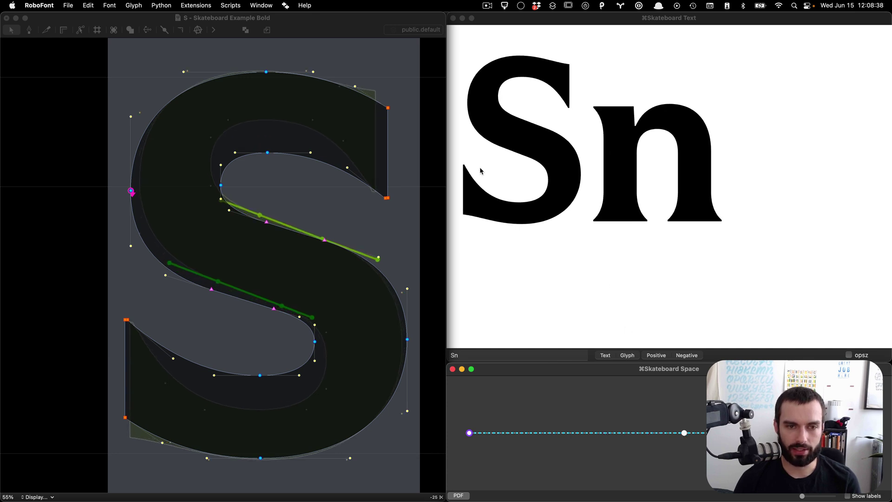
scroll(564, 133, up, 3)
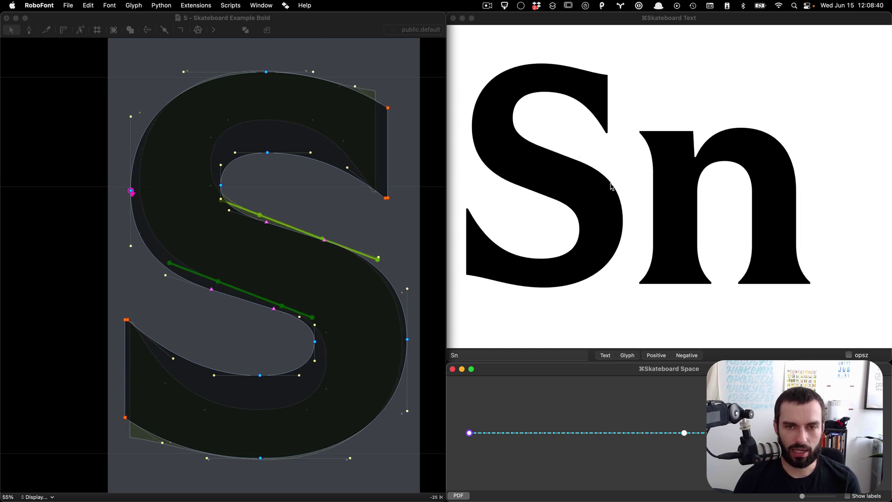
Step: Try sliding both smooth points of the heavy source's upper spine segment toward the left, with the left one at 580, 901
click(324, 242)
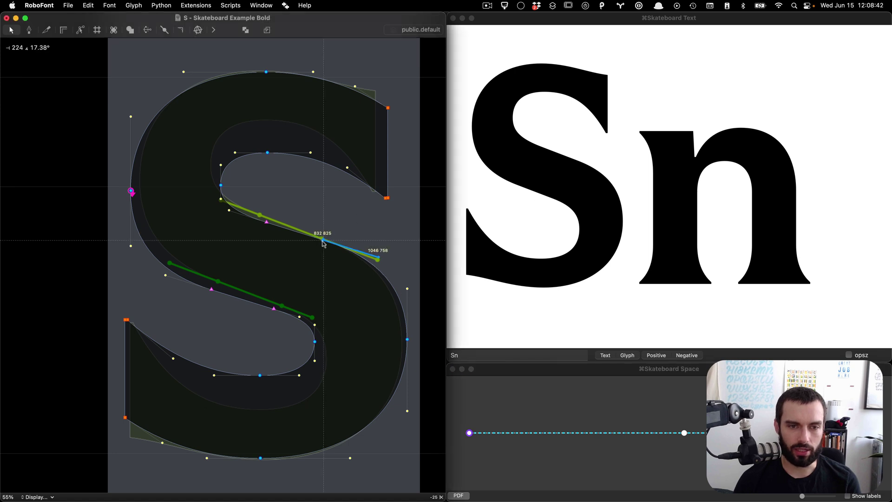
drag(324, 242, 309, 252)
click(266, 226)
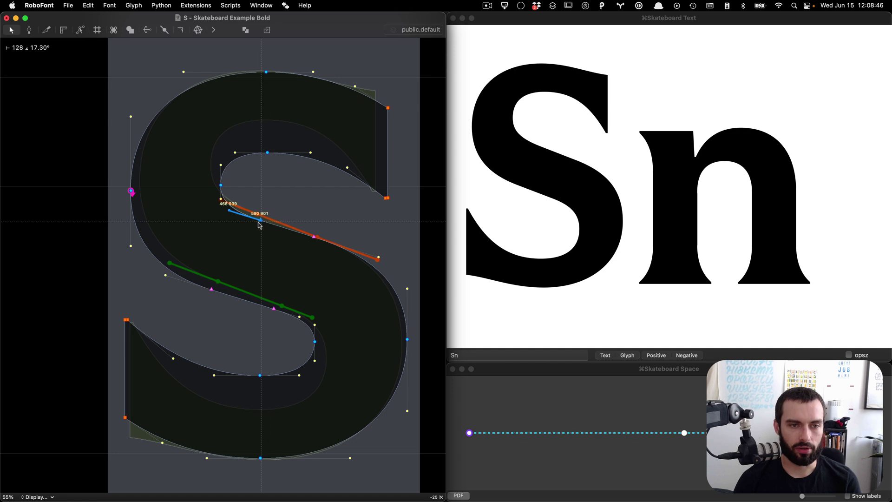
right_click(263, 226)
click(269, 284)
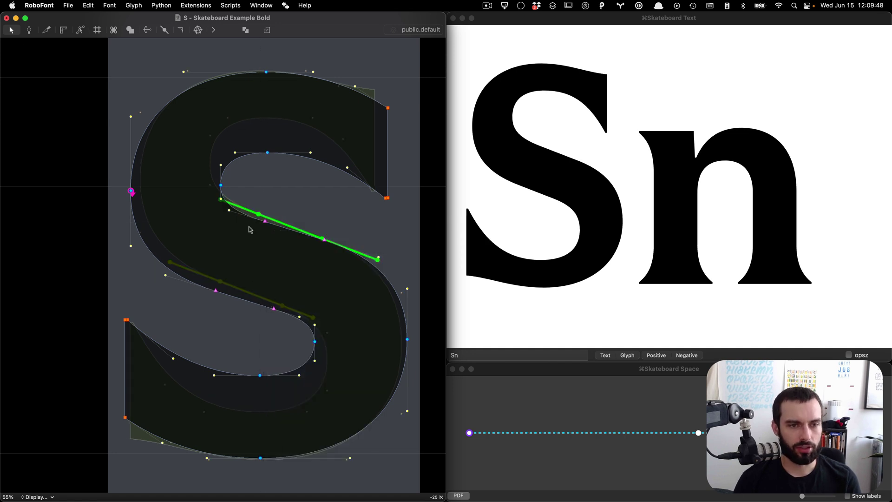
Step: Shift the entire upper spine segment with its handles slightly left, bringing its right smooth point to 826, 827
key(space)
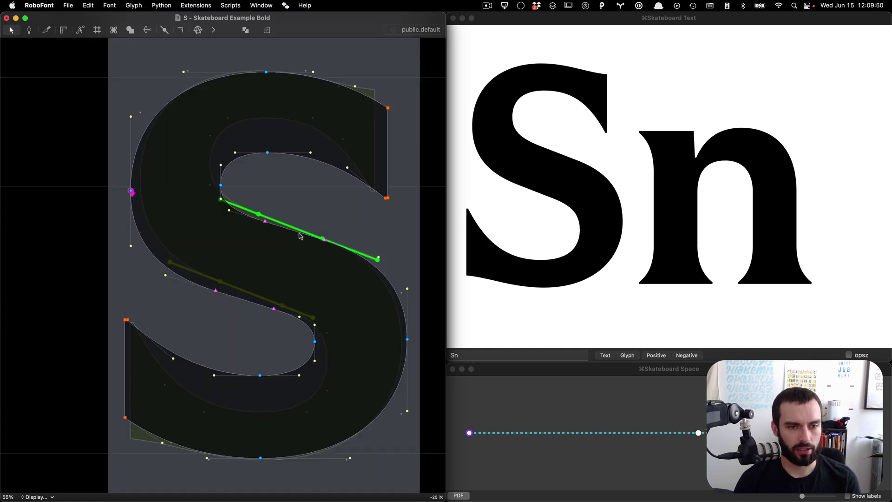
drag(301, 235, 298, 235)
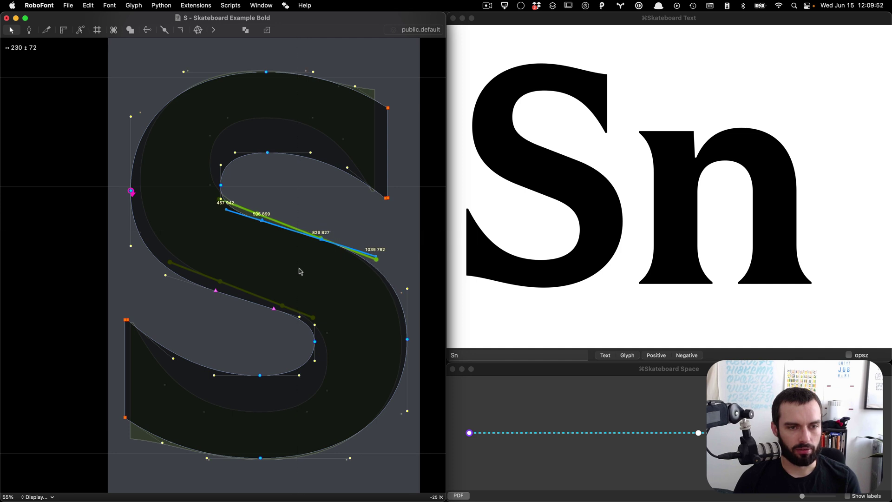
key(space)
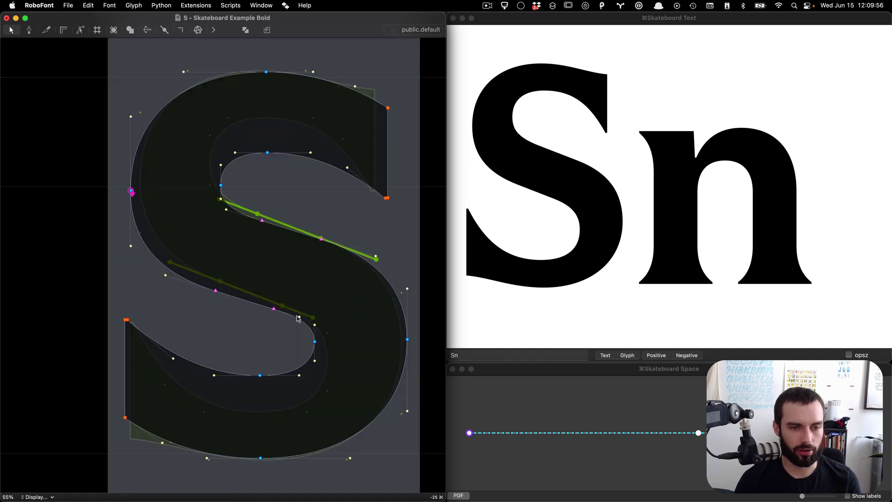
Step: Stretch the lower spine segment rightward to put its right handle at 749, 524, and slide its right smooth point to 643, 557
click(281, 312)
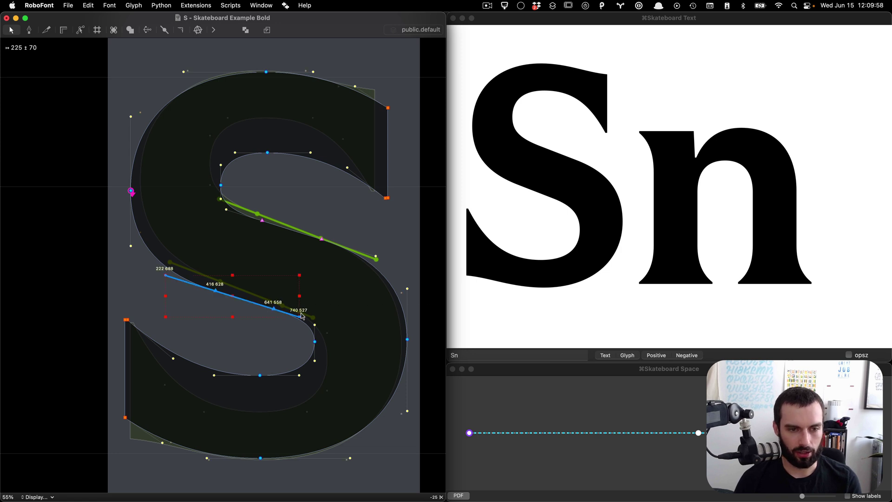
drag(300, 318, 302, 317)
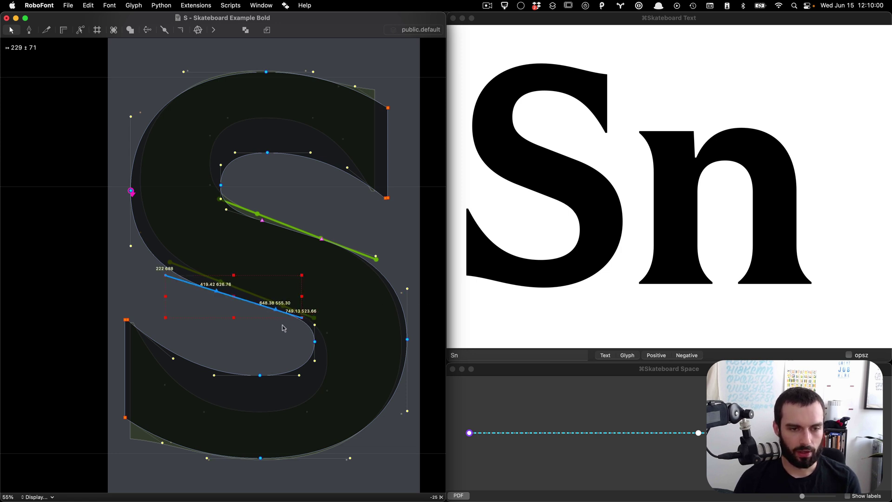
click(280, 317)
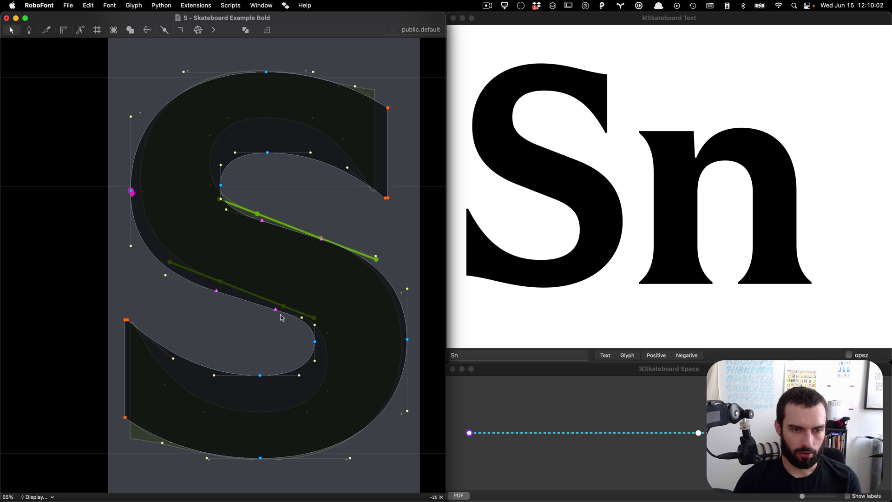
mouse_move(275, 309)
mouse_down()
mouse_move(265, 313)
mouse_move(278, 326)
mouse_up()
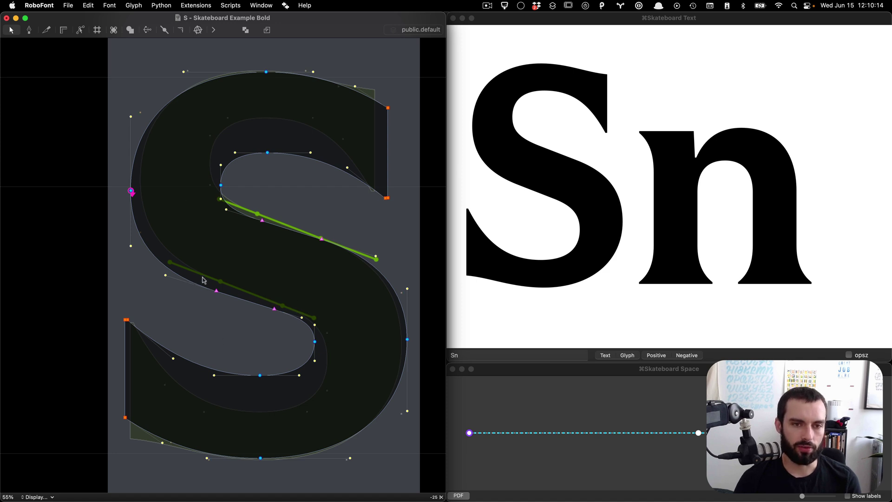
Step: Move the preview location onto the heavy source to view its S in the preview text
click(574, 430)
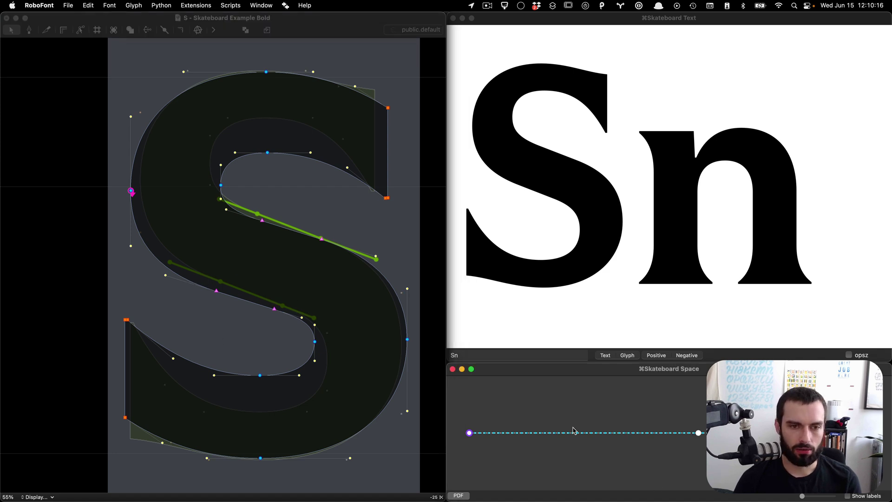
drag(541, 431, 469, 433)
mouse_move(399, 428)
mouse_down()
mouse_move(418, 435)
mouse_move(371, 443)
mouse_move(418, 442)
mouse_move(346, 441)
mouse_move(651, 442)
mouse_move(742, 479)
mouse_move(470, 443)
mouse_move(566, 442)
mouse_move(891, 473)
mouse_move(607, 432)
mouse_move(372, 453)
mouse_up()
Step: Rotate both spine segments with their handles to a flatter slope, and lengthen the upper handle of the S's outer right curve
click(354, 201)
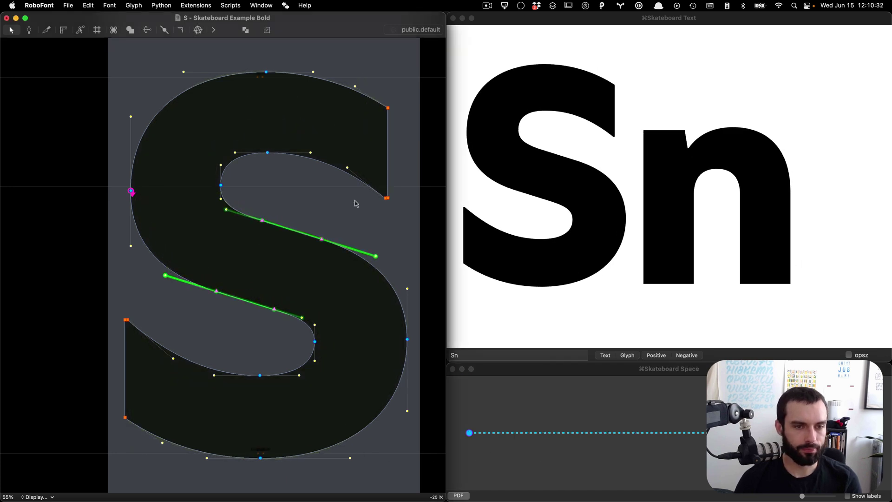
drag(354, 201, 197, 320)
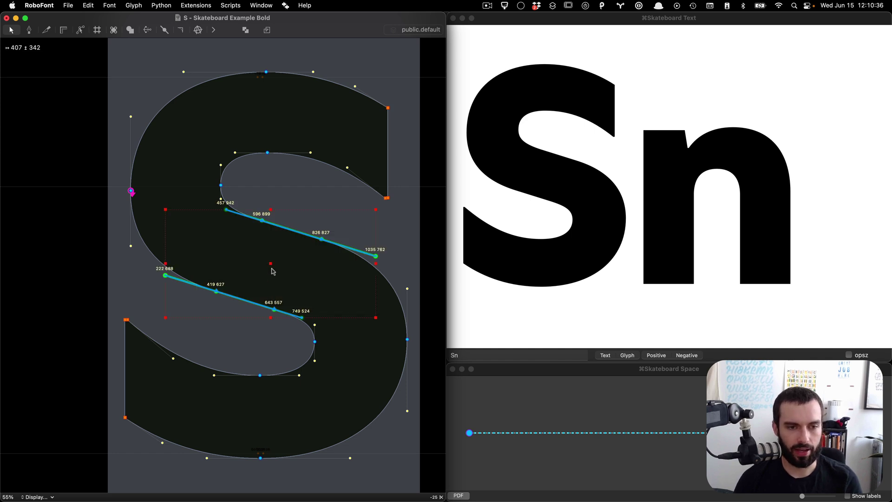
drag(316, 270, 528, 218)
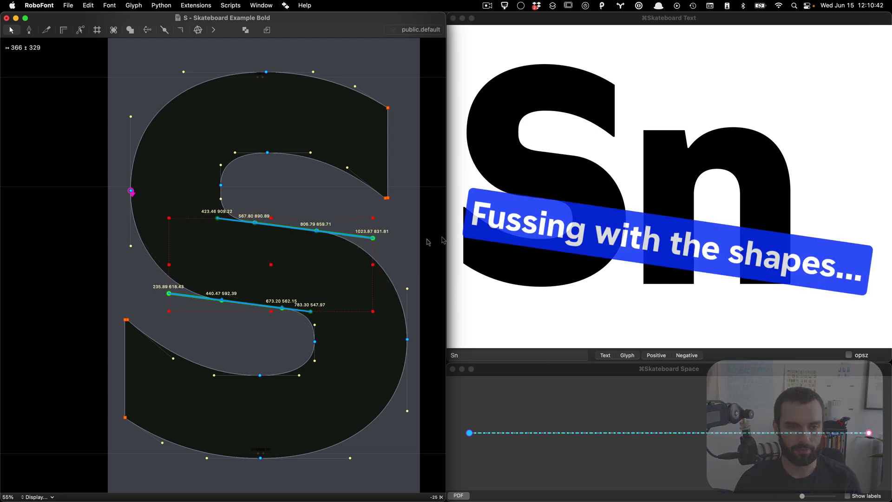
click(356, 296)
drag(396, 282, 398, 267)
Step: With the scaling edit tool, resize the upper spine segment so its left handle sits at 457, 902 and its right handle near 1063, 819
key(4)
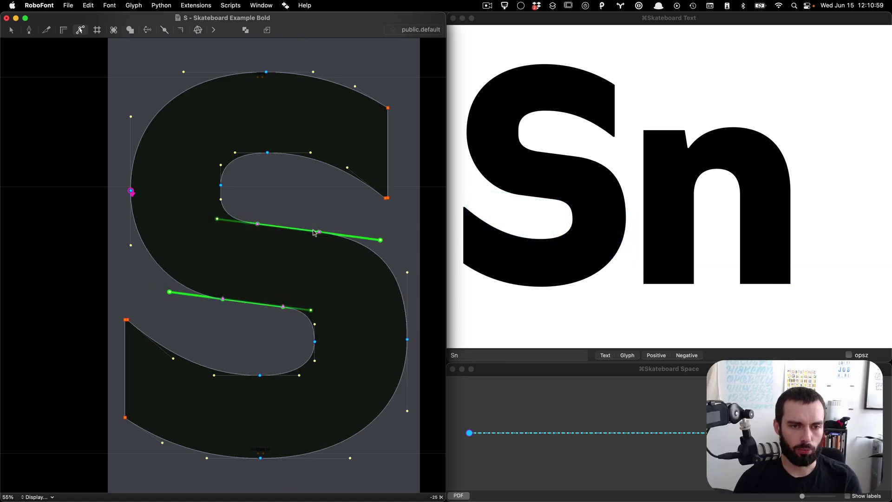
mouse_move(314, 232)
mouse_down()
mouse_move(231, 259)
mouse_move(397, 203)
mouse_move(386, 224)
mouse_up()
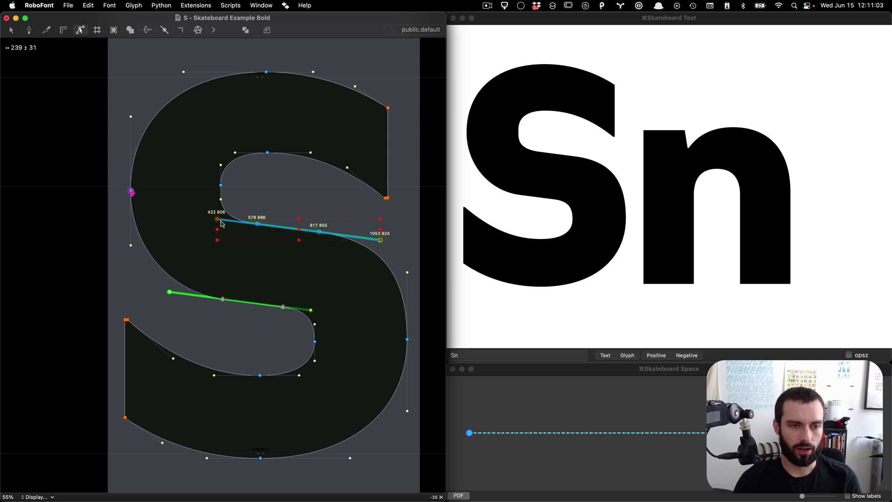
drag(221, 223, 230, 224)
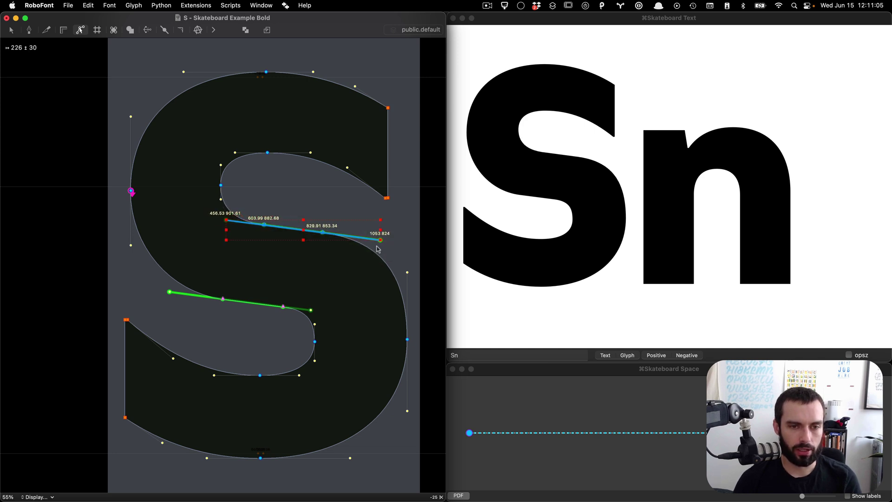
drag(383, 243, 385, 244)
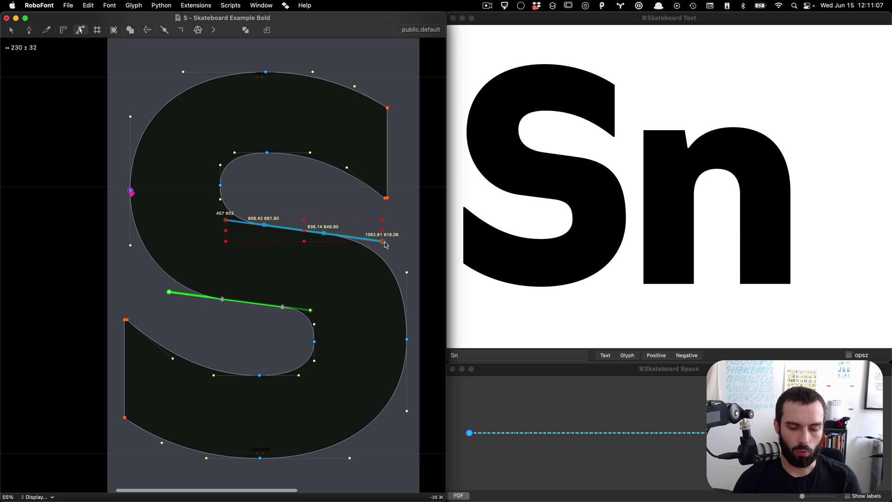
Step: Move the upper counter's left extreme point down and outward, and raise the S's outer right extreme point to 1157, 493
click(229, 189)
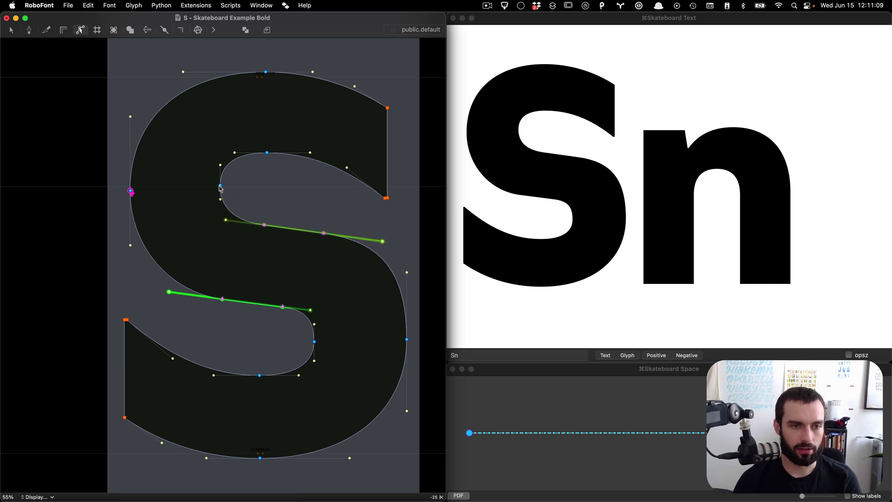
drag(220, 187, 218, 190)
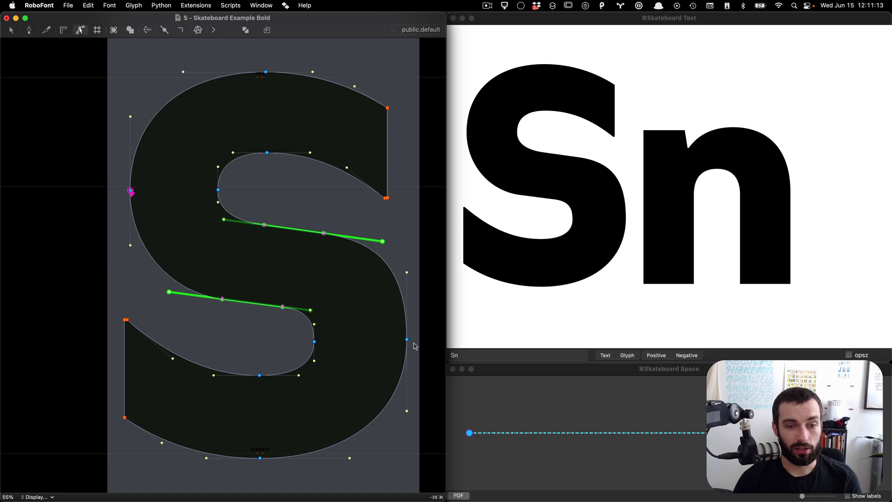
drag(408, 343, 407, 326)
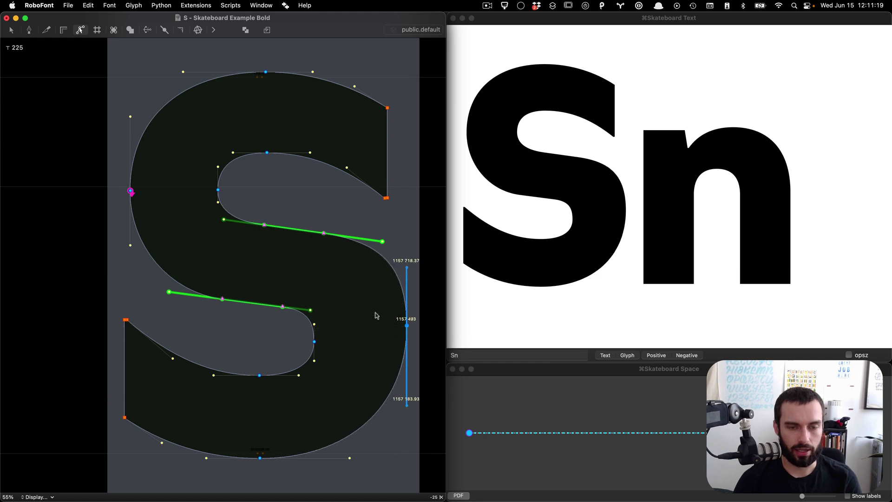
Step: Refine the handles of the outer curves leading into both spine segments, and raise the lower counter's right extreme point
drag(389, 266, 389, 271)
drag(150, 260, 200, 261)
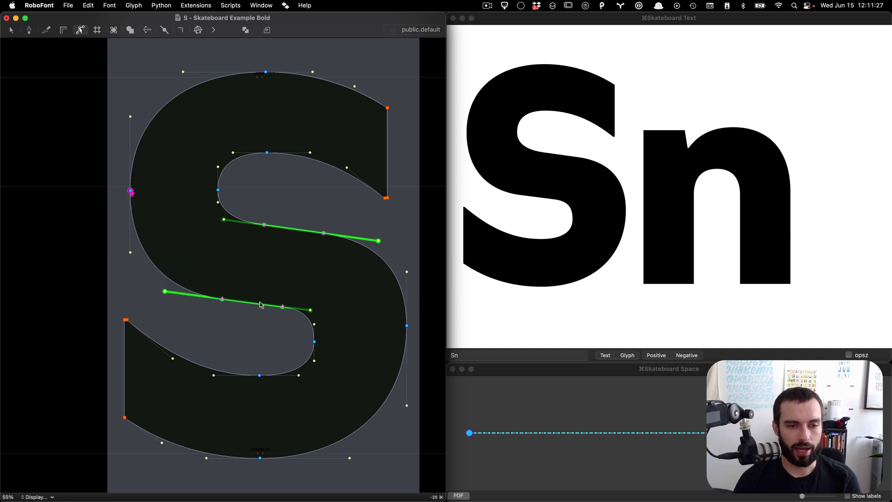
drag(315, 344, 316, 338)
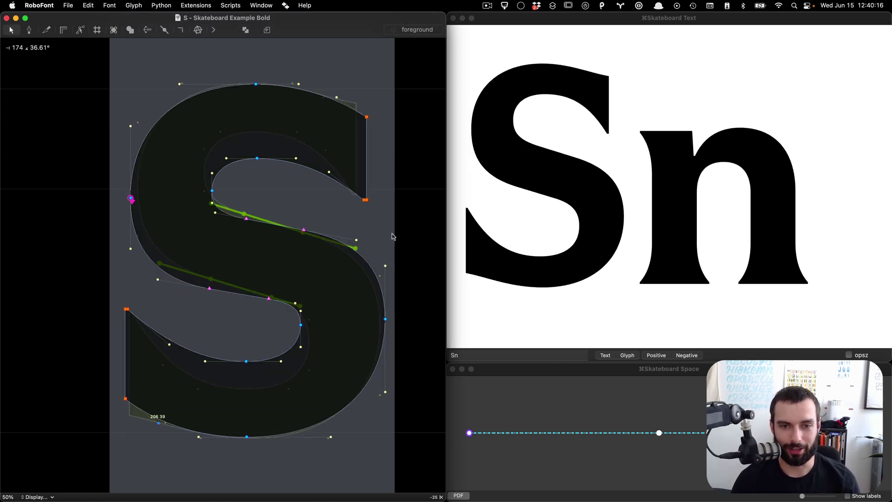
Step: Sweep the preview location along the axis and back to the heavy source to check the interpolated S
click(537, 434)
drag(511, 433, 891, 439)
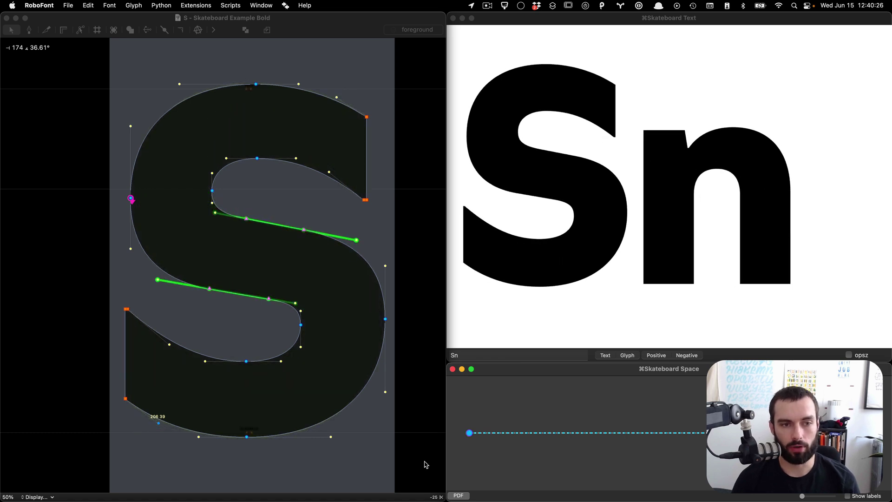
drag(481, 465, 404, 424)
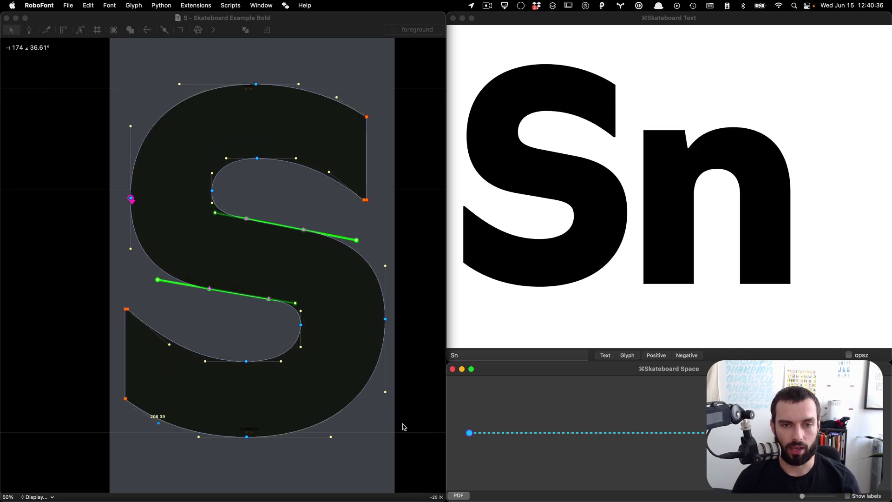
Step: Sweep the preview location back and forth between the sources to check the interpolated S and n for kinks
drag(463, 430, 649, 440)
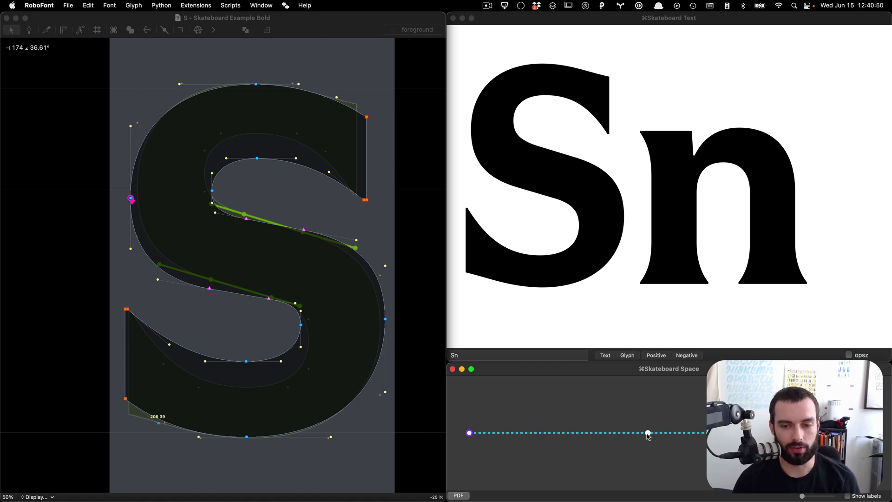
drag(648, 436, 702, 441)
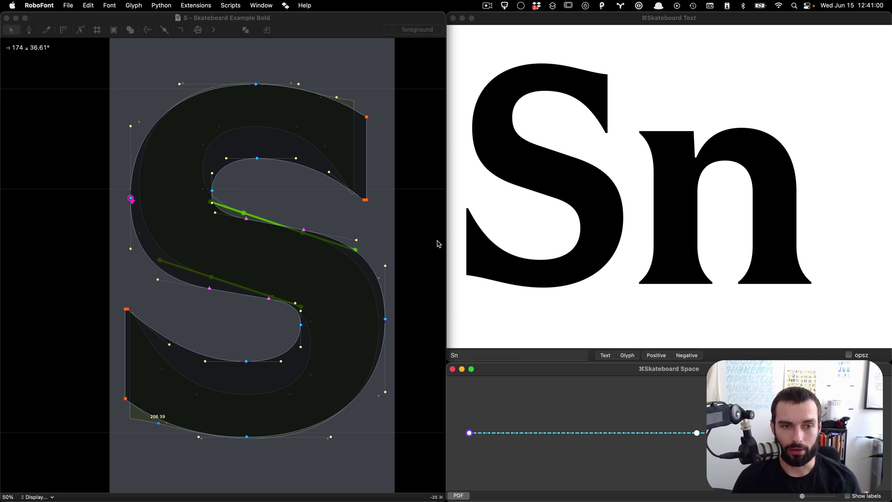
drag(700, 437, 641, 435)
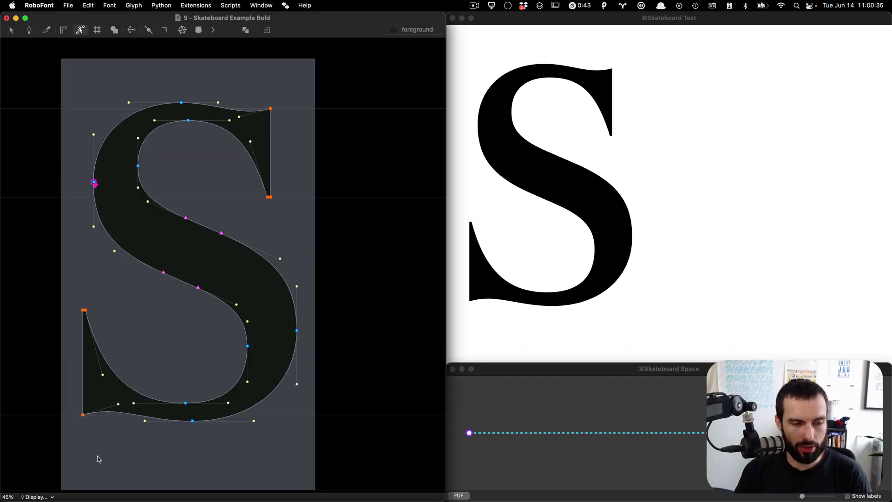
Step: Lower the corner point of the S's lower-left serif, together with its handle, by 4 units to 102, -4
scroll(98, 459, up, 5)
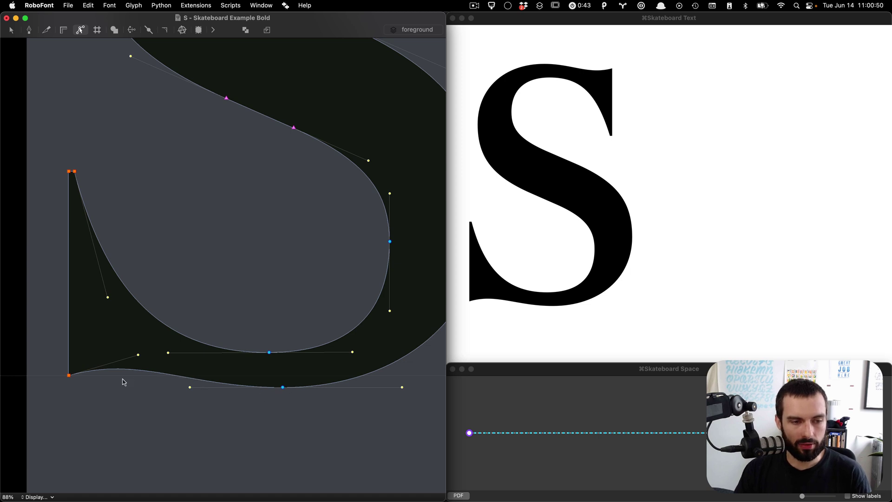
drag(102, 388, 43, 366)
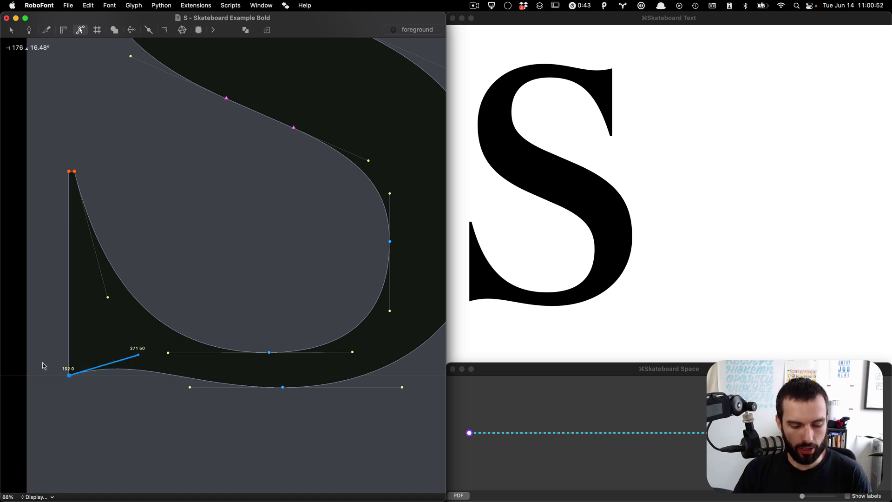
key(Down)
key(Down)
key(Down)
key(Down)
Step: Raise the corner point of the S's upper-right serif, together with its handle, by 4 units to 994, 1458
scroll(43, 365, down, 5)
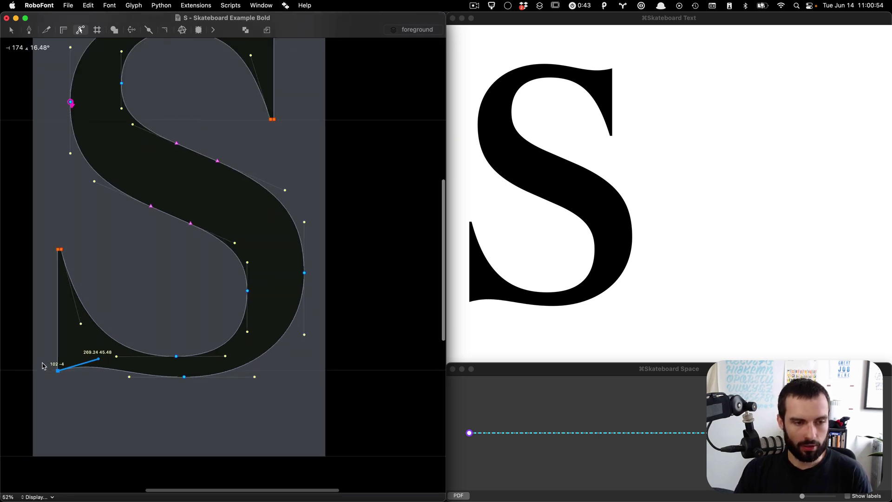
scroll(185, 253, up, 3)
drag(289, 140, 268, 125)
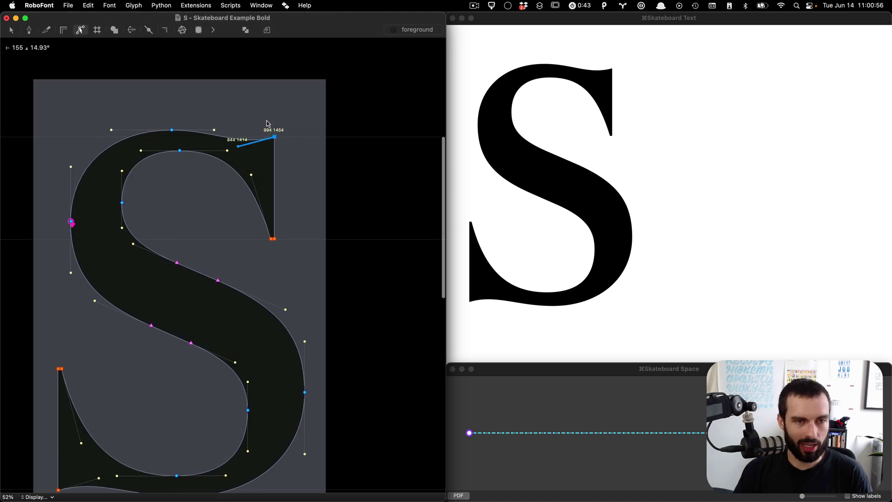
scroll(267, 123, down, 2)
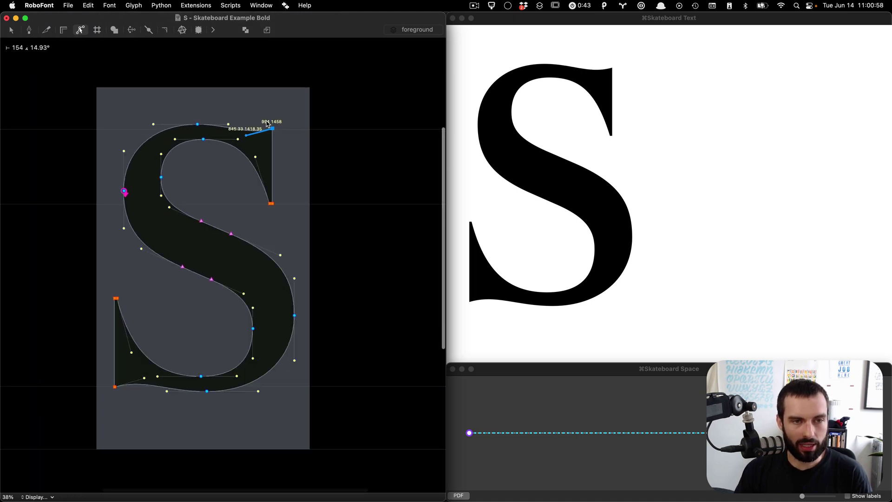
key(space)
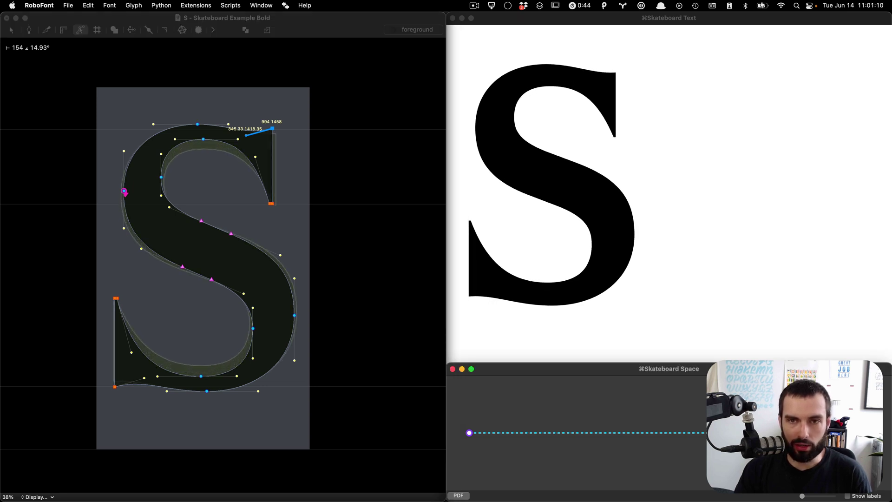
Step: Preview a semi-serif location at Serif 0.571, and center the skateboard_example.designspace window on screen to check its preview settings
drag(734, 433, 753, 432)
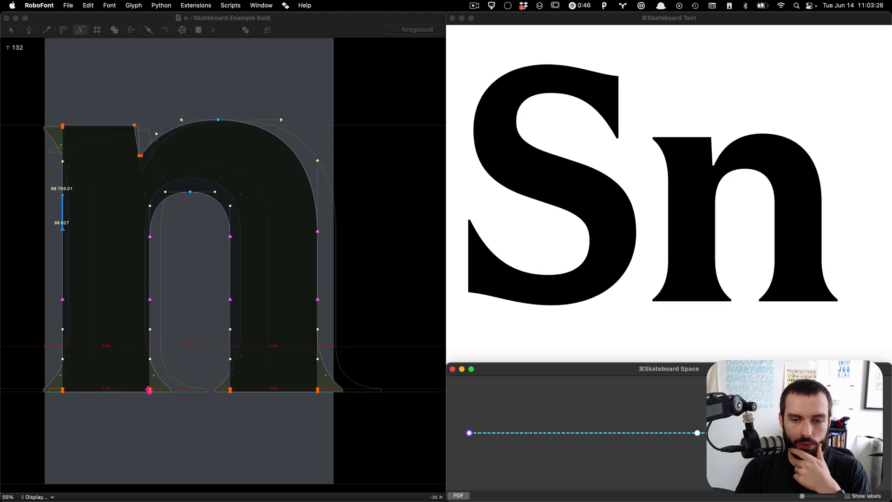
key(ctrl+Right)
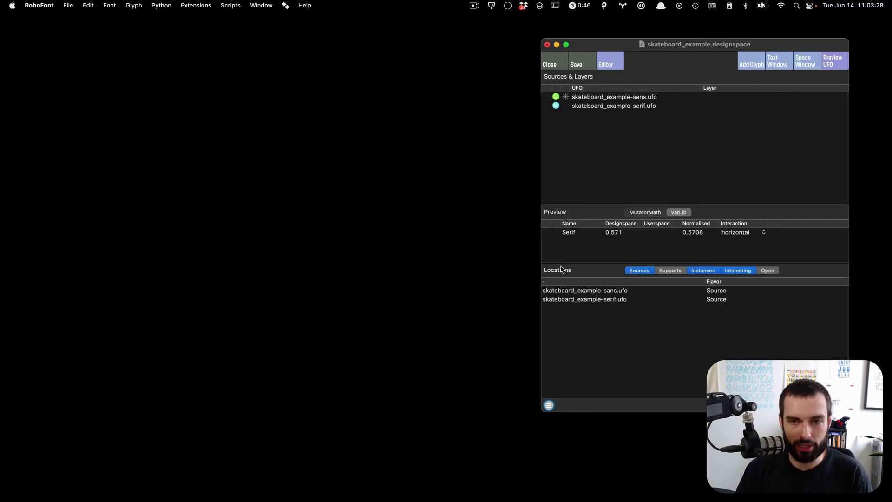
drag(724, 48, 488, 59)
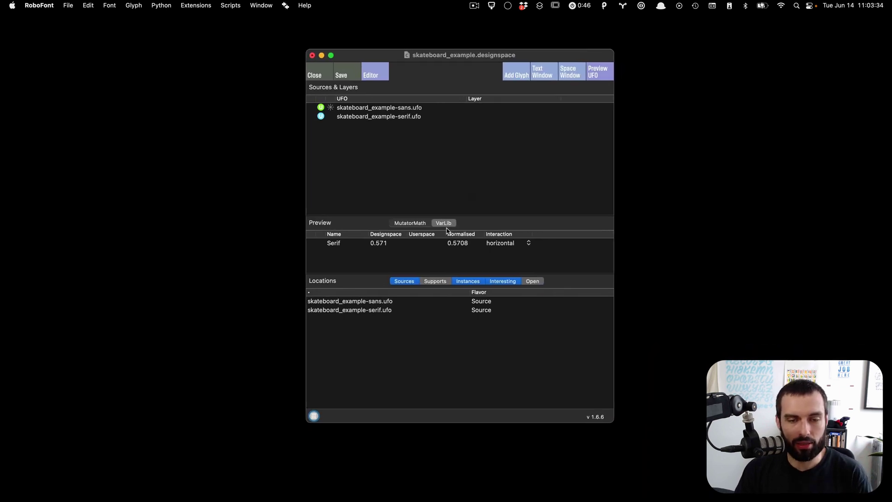
key(ctrl+Right)
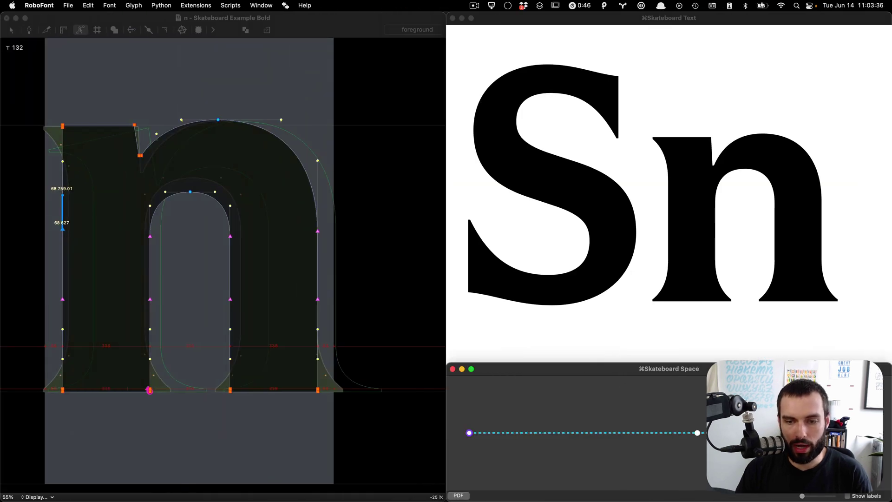
Step: Move the preview location to Serif 0.409, and set the designspace preview's math model to MutatorMath
drag(692, 434, 633, 433)
key(ctrl+Left)
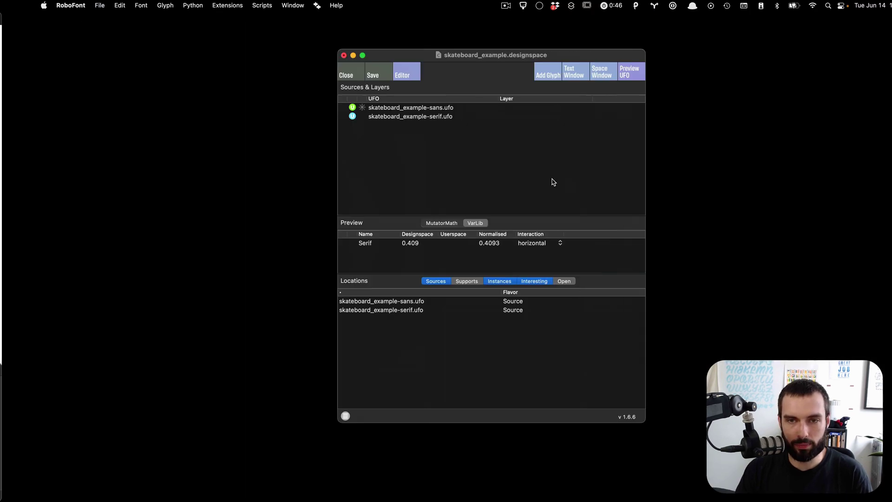
click(414, 224)
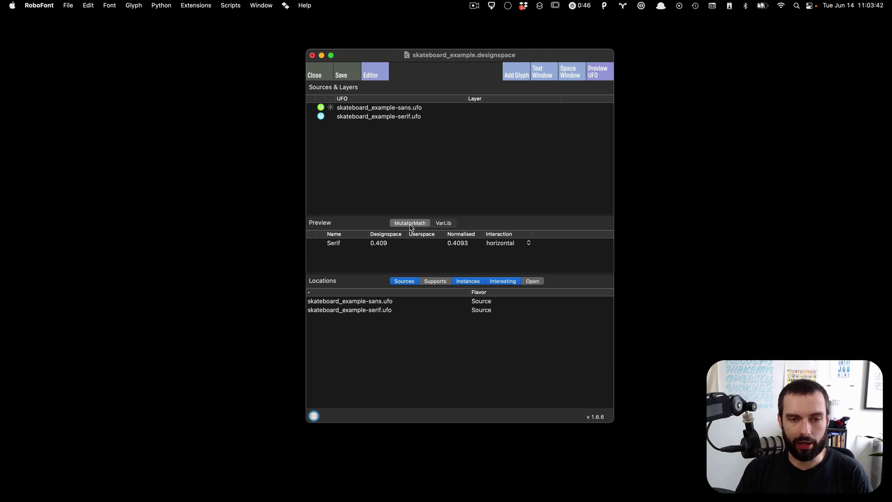
key(ctrl+Right)
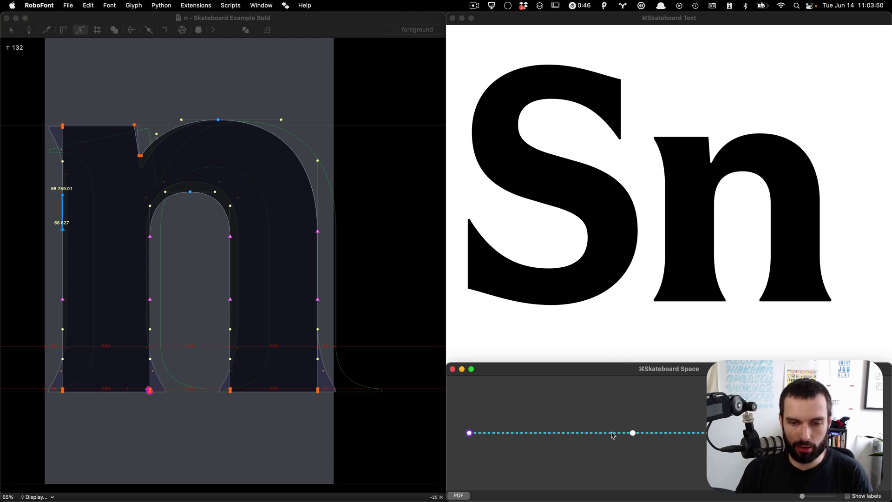
Step: Relocate the Skateboard Space window so the whole axis shows, and extrapolate the preview past the sans source to Serif -0.337
drag(633, 433, 437, 424)
drag(722, 366, 424, 365)
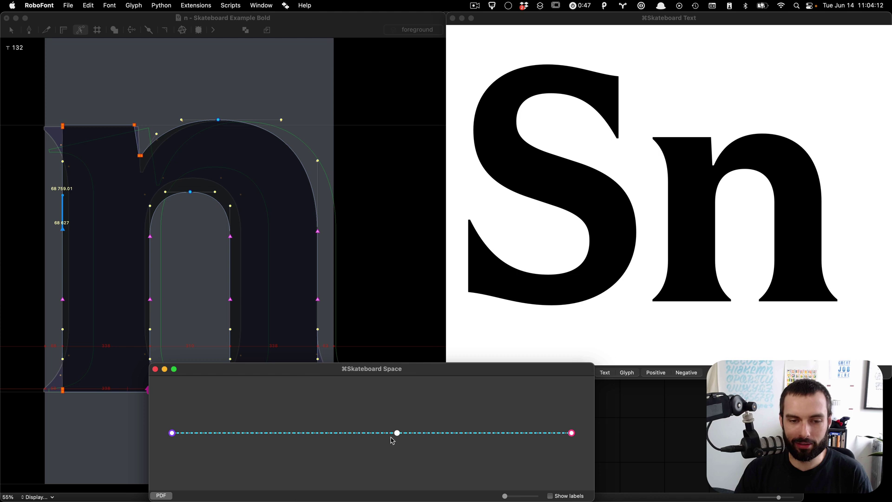
drag(398, 435, 36, 443)
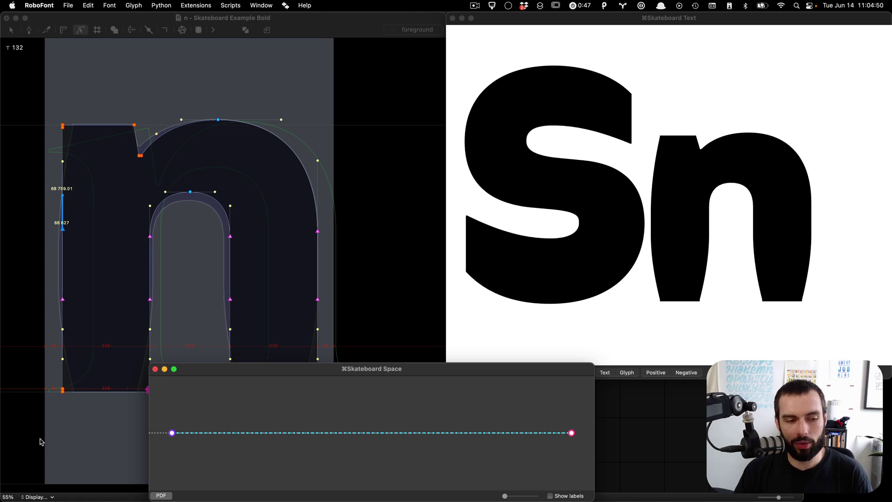
Step: Generate a preview UFO from the extrapolated location, and open its n glyph to inspect the outline
key(ctrl+Right)
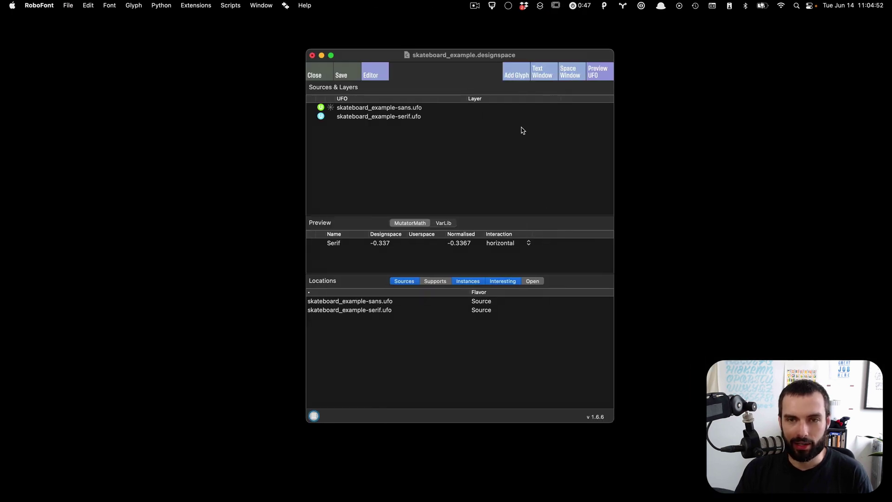
click(607, 72)
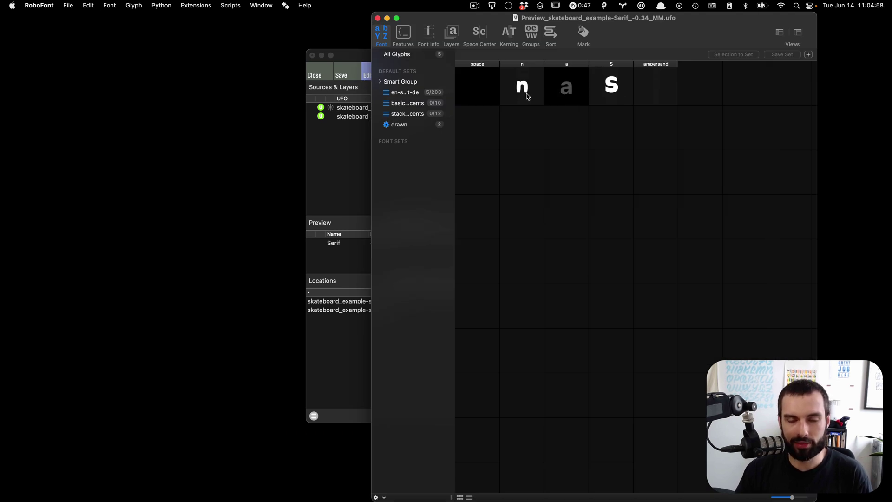
double_click(527, 96)
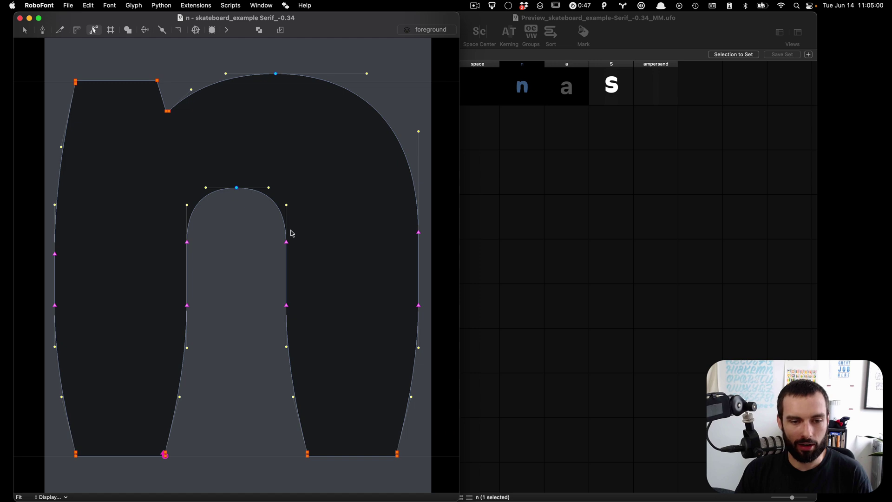
key(space)
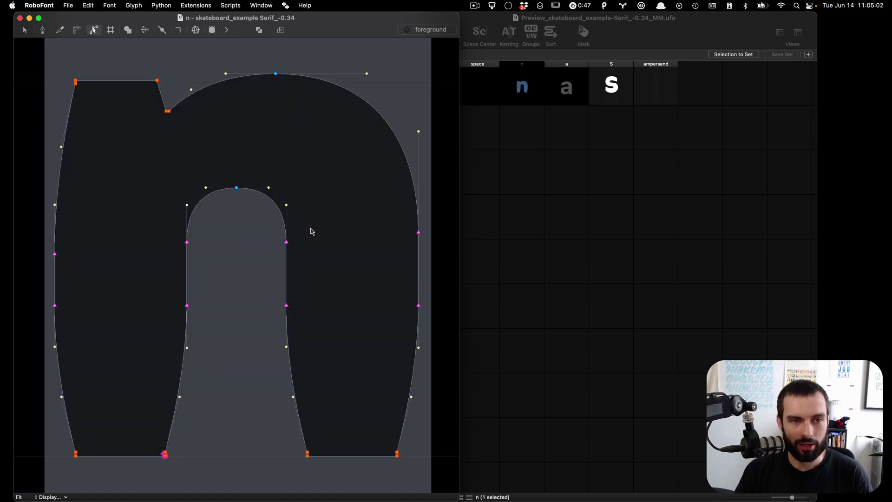
click(590, 140)
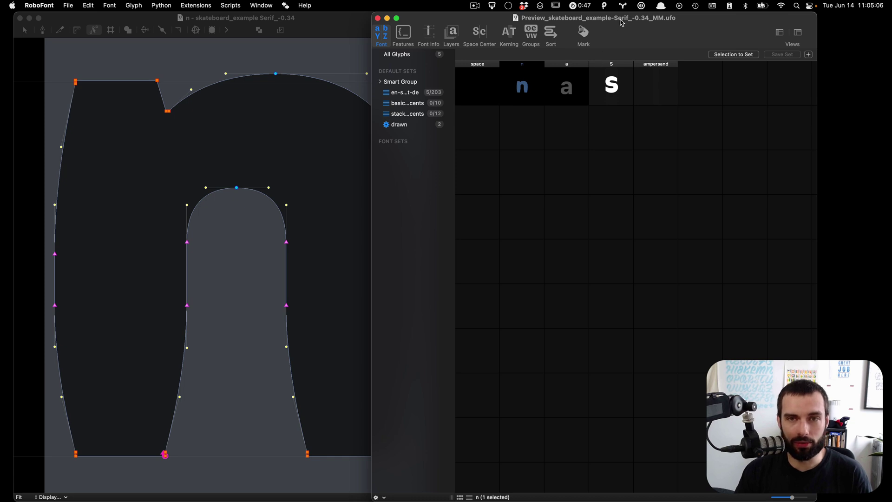
Step: Switch to Visual Studio Code and highlight the sans source's filename in the designspace file to examine the source definitions
key(ctrl+Right)
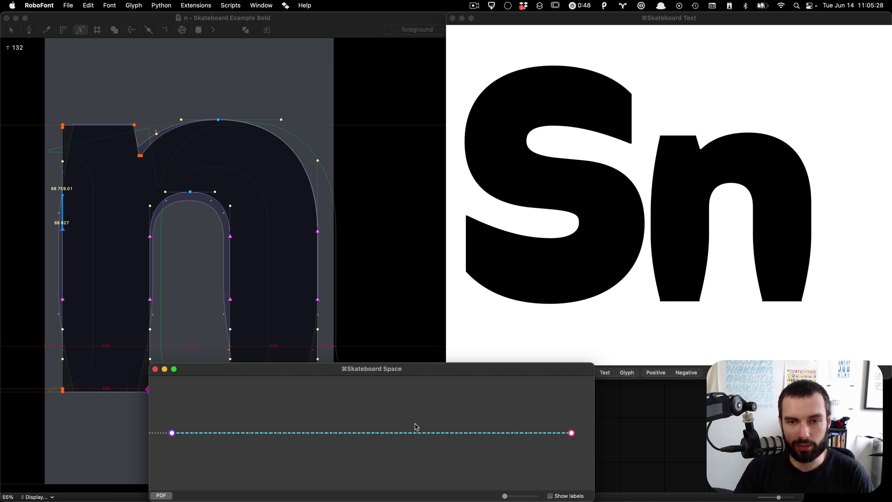
key(super+Tab)
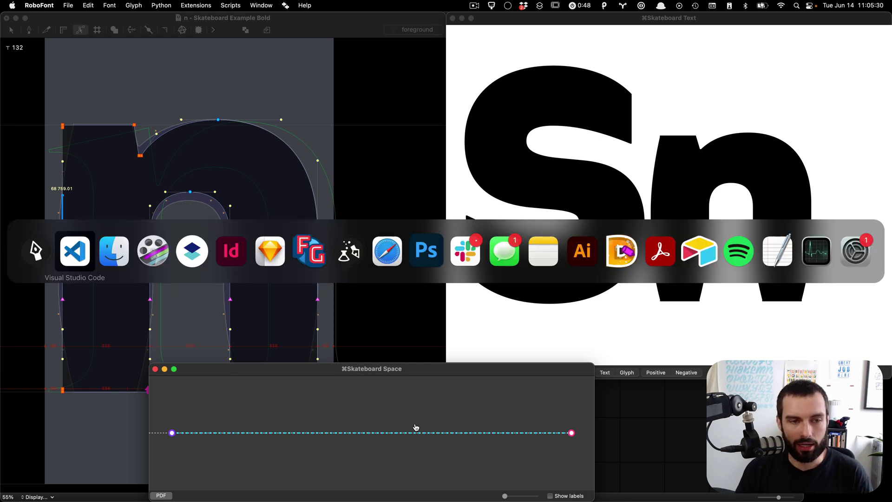
key(super+shift+Tab)
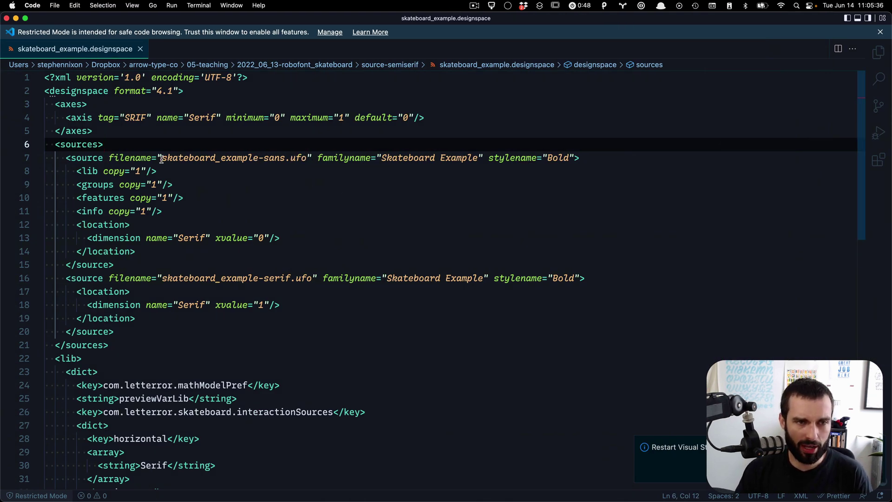
drag(161, 159, 305, 158)
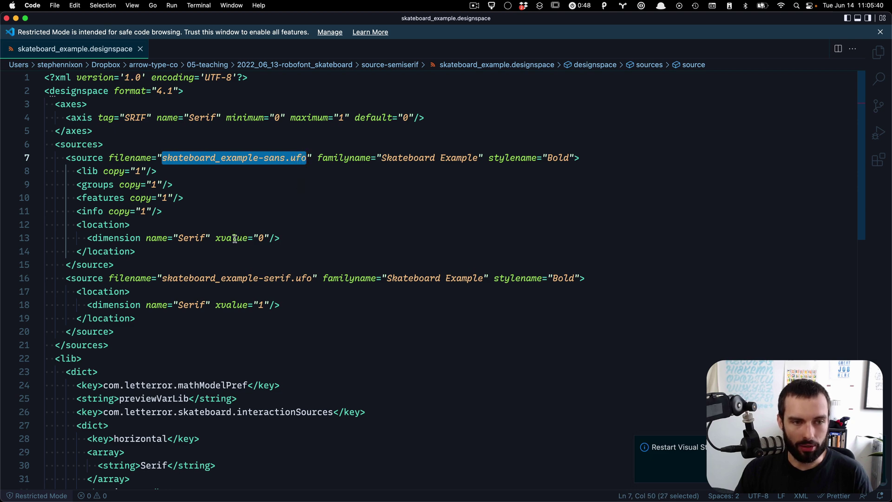
Step: Switch back to RoboFont and update Skateboard Example Bold with the detected external changes
key(super+Tab)
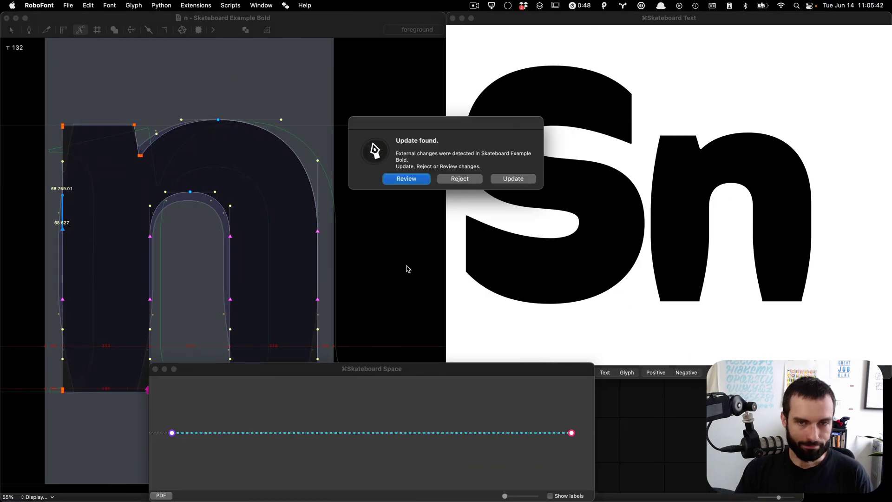
click(502, 180)
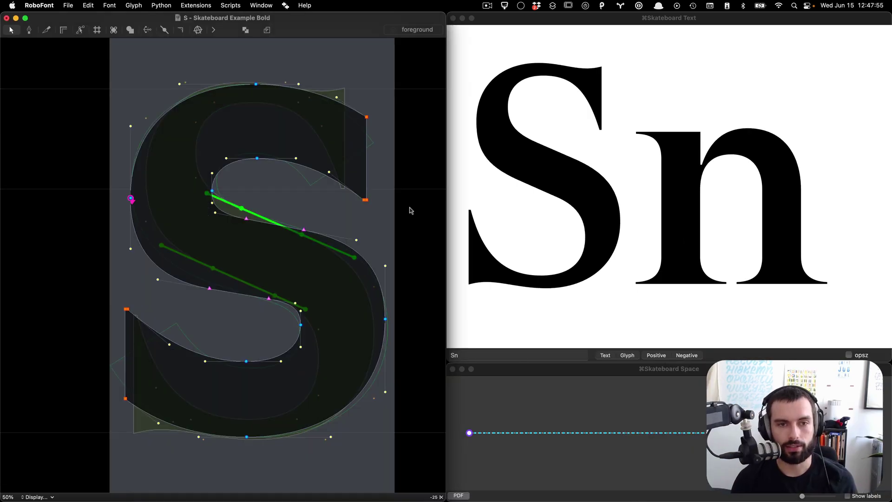
Step: Move the preview location to the heavy sans source at the start of the axis
scroll(411, 211, down, 1)
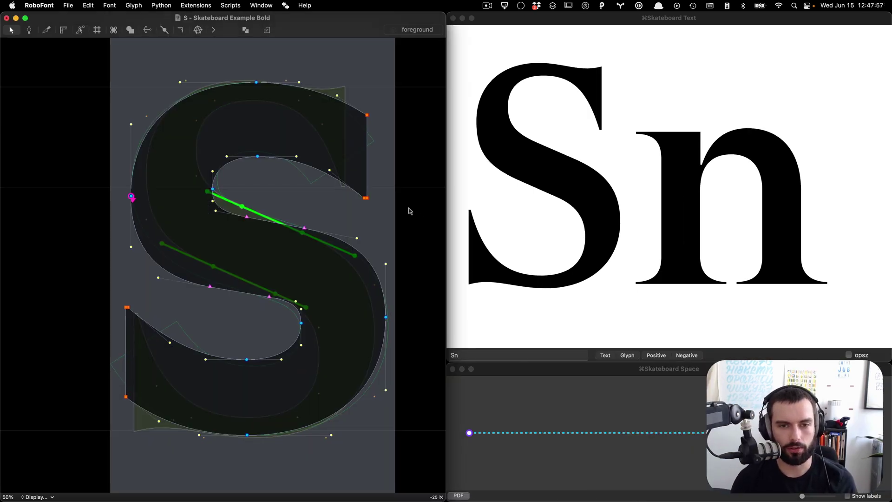
click(470, 433)
drag(470, 433, 506, 433)
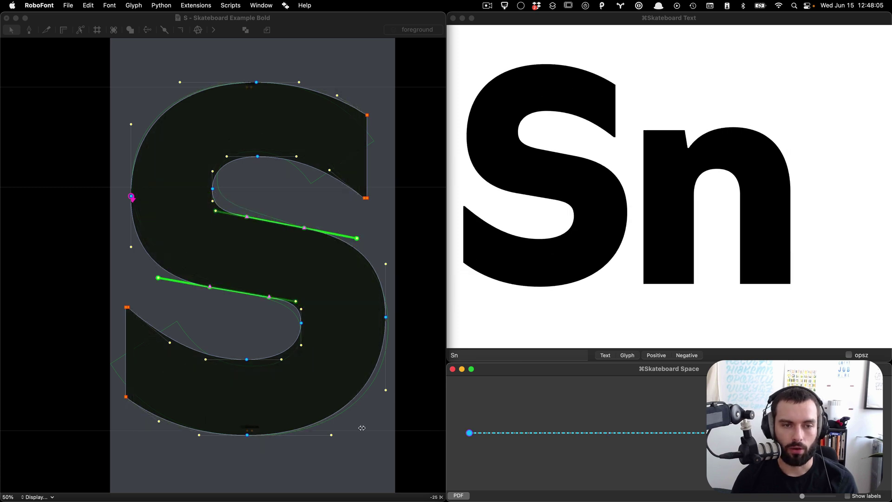
Step: Swap the S's layer outlines, putting the vertical-terminal outline in the background and the angled-terminal outline in the foreground
click(225, 252)
key(super+alt+Down)
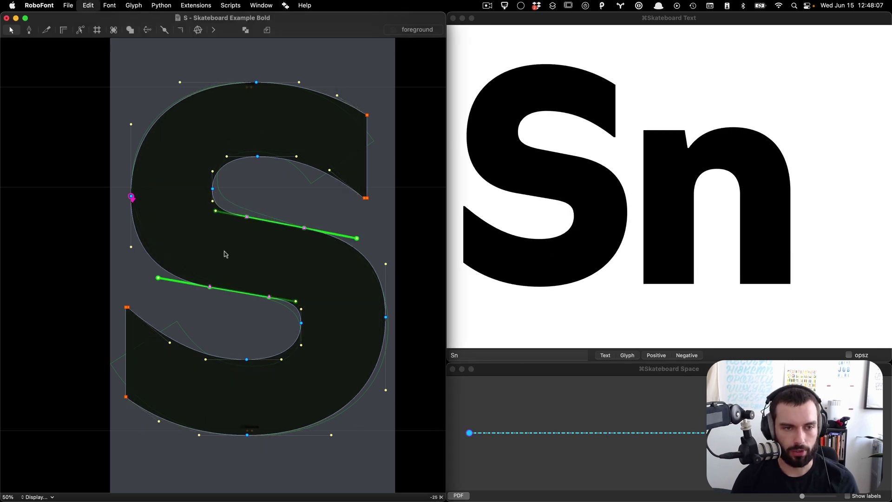
key(super+v)
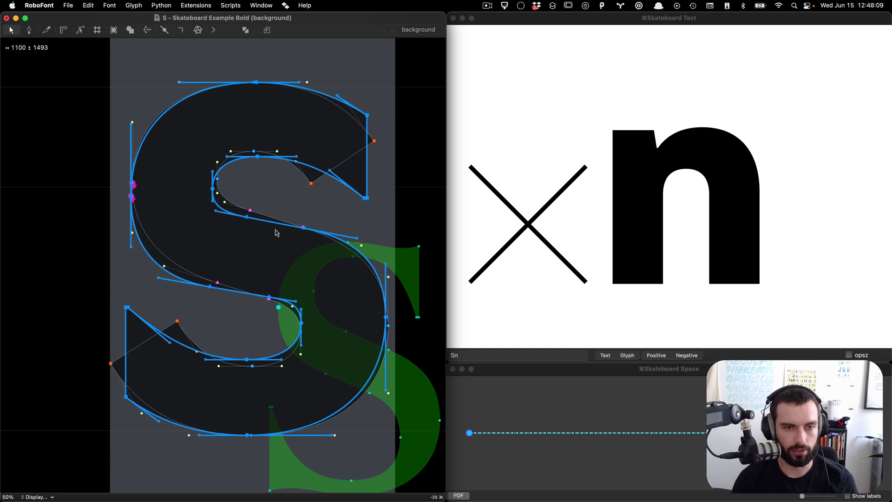
key(super+v)
key(super+alt+Up)
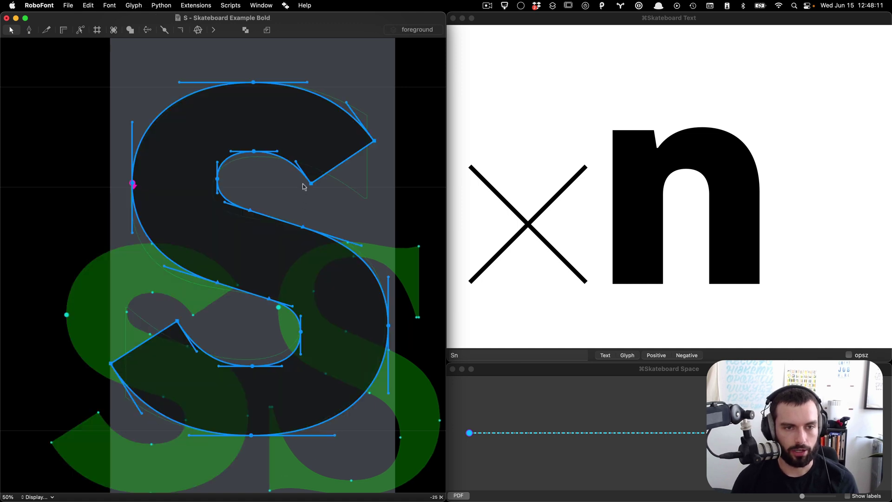
click(296, 193)
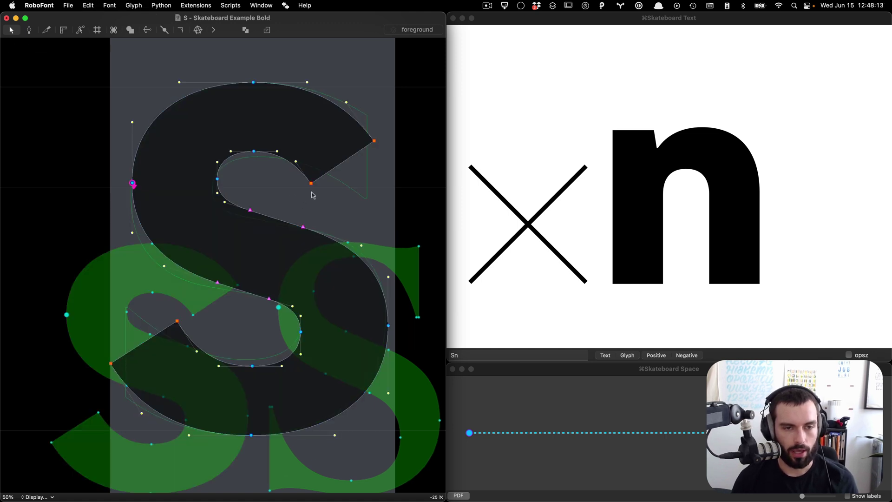
Step: Add an extra point on each angled terminal edge of the S and move both onto the inner terminal corners
key(3)
drag(324, 172, 176, 328)
key(1)
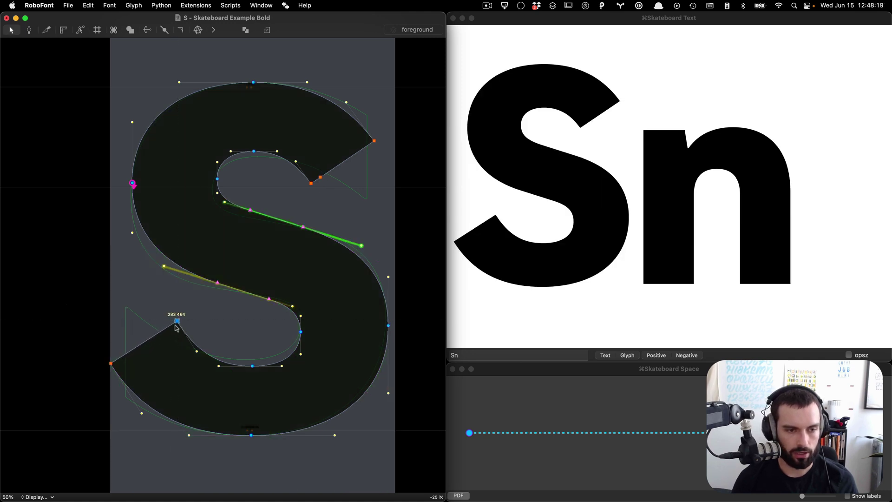
scroll(176, 327, up, 3)
drag(368, 132, 356, 139)
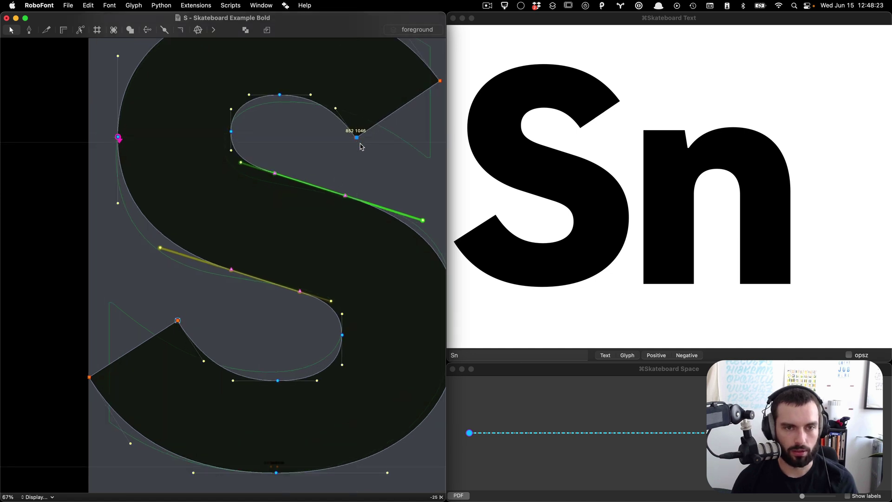
scroll(328, 155, down, 3)
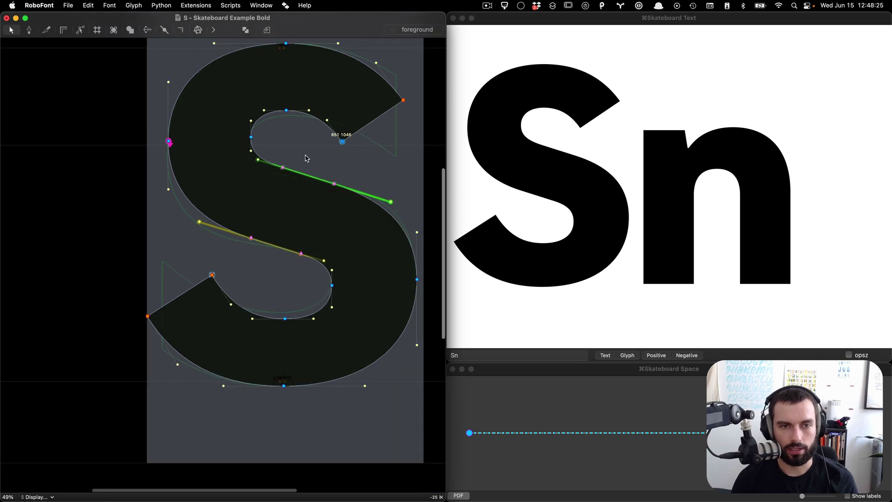
Step: Move the preview location from the sans source through the middle of the axis to the serif source to check the S's interpolation
click(480, 439)
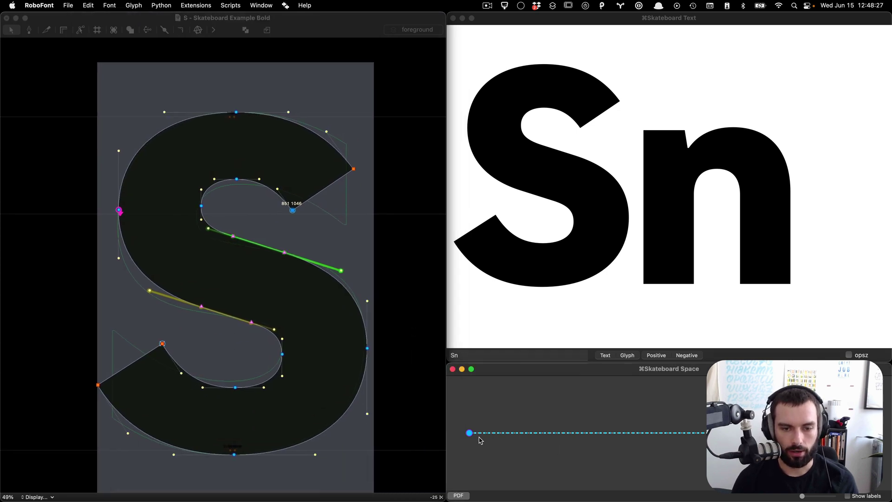
drag(470, 433, 660, 467)
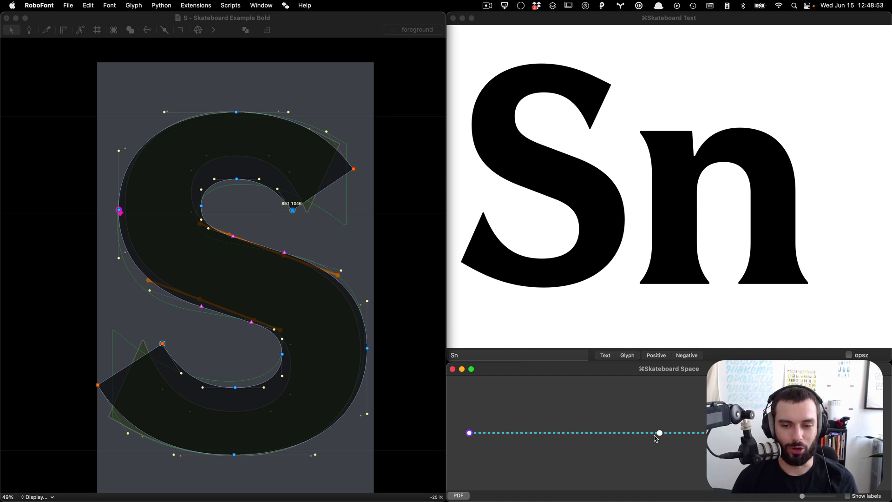
drag(661, 434, 889, 439)
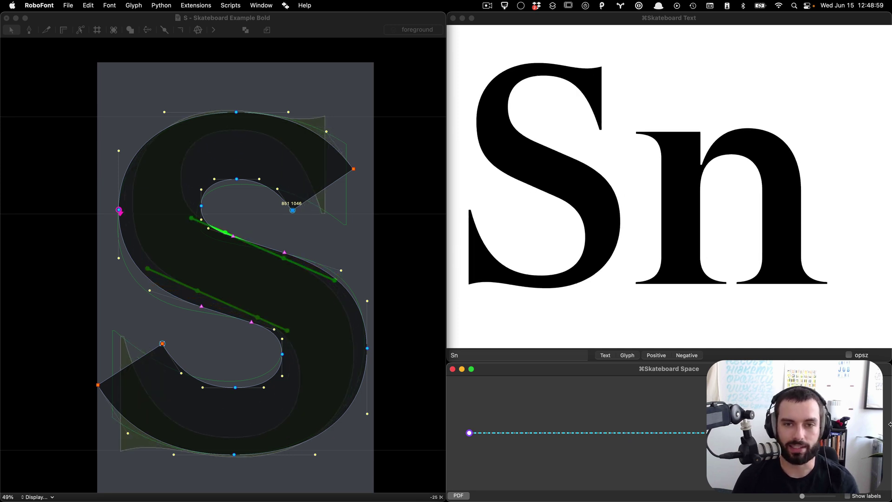
drag(716, 434, 523, 451)
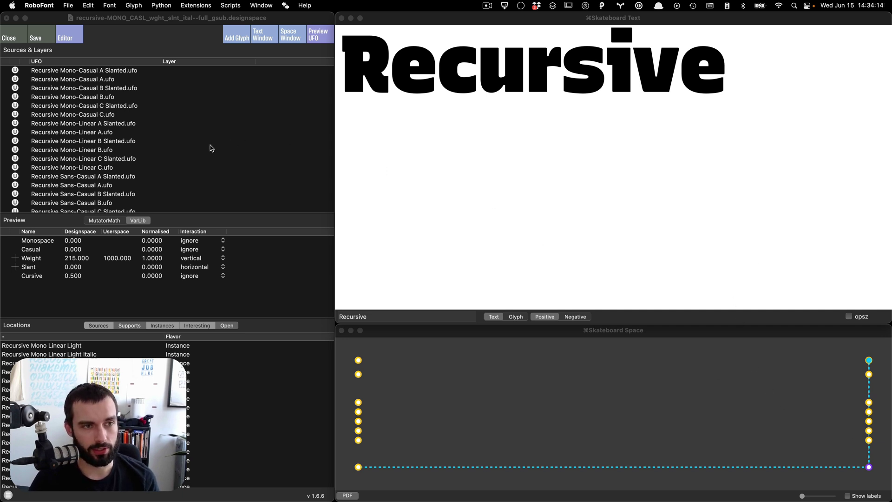
Step: Browse the Recursive designspace's source list and preview the heaviest slanted and lightest upright regions of the Weight and Slant space
scroll(211, 148, down, 4)
scroll(178, 152, up, 4)
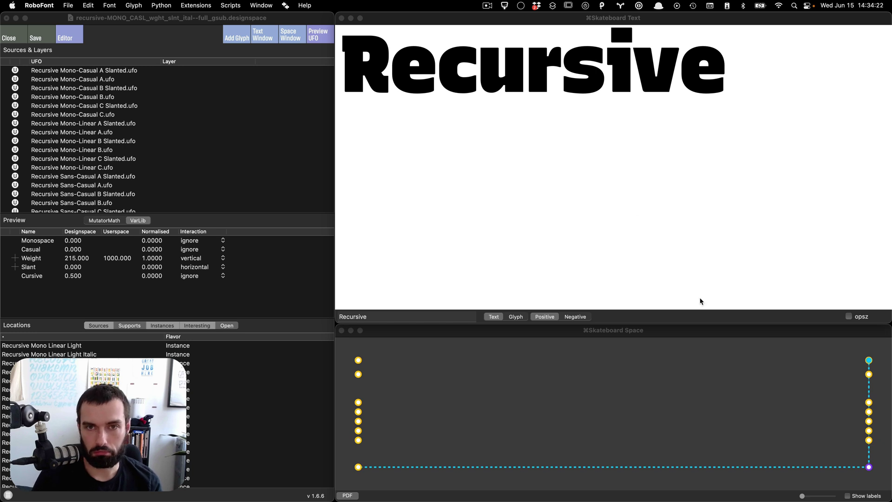
click(792, 404)
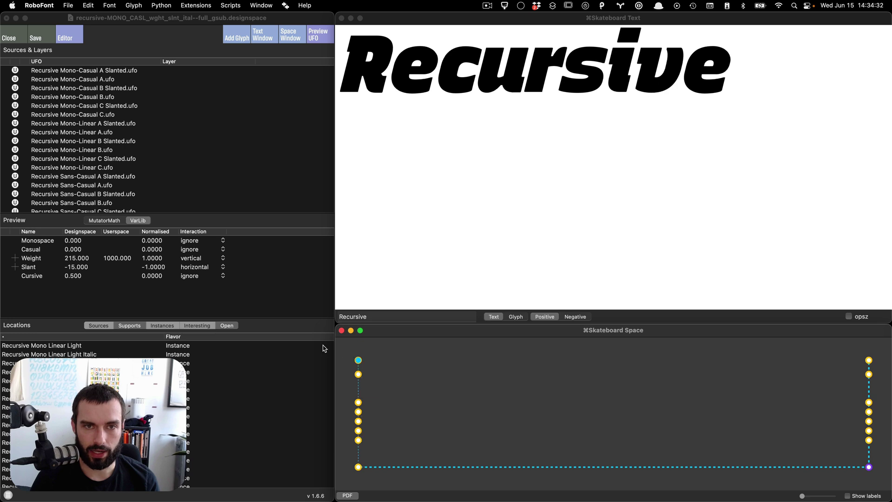
click(400, 374)
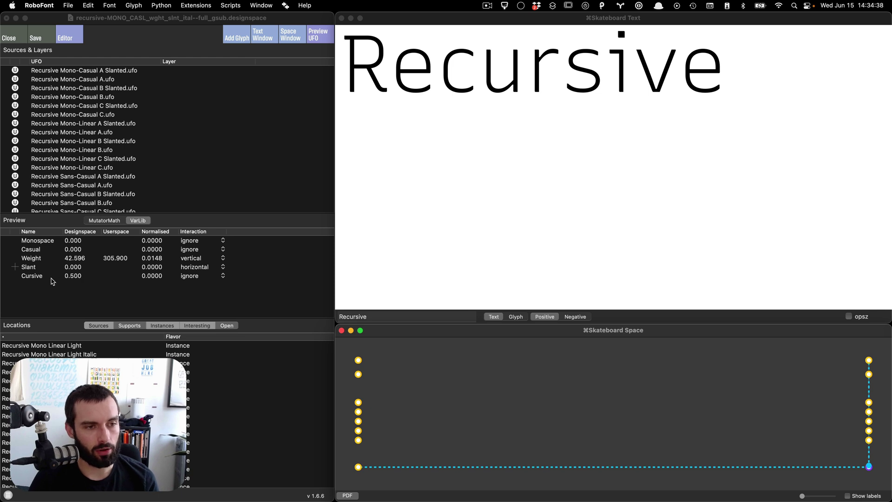
Step: Set the Slant axis's interaction to ignore and the Weight axis's interaction to horizontal
click(206, 268)
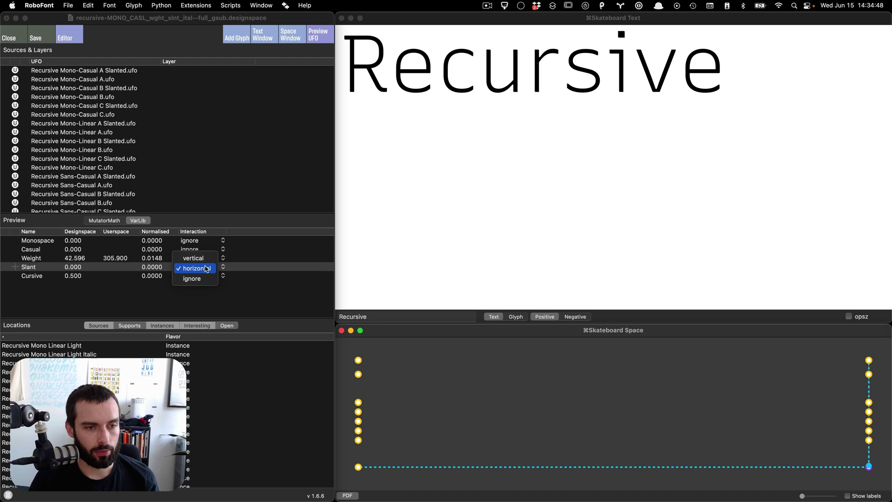
click(198, 279)
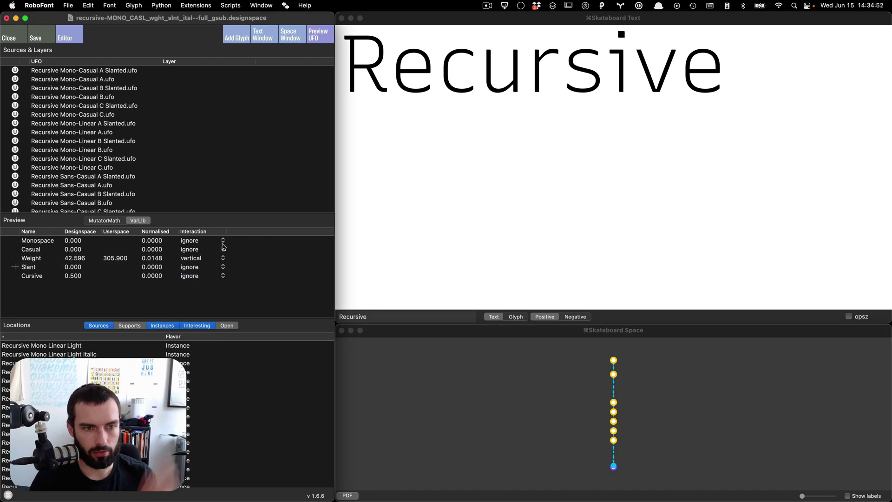
click(204, 258)
click(203, 269)
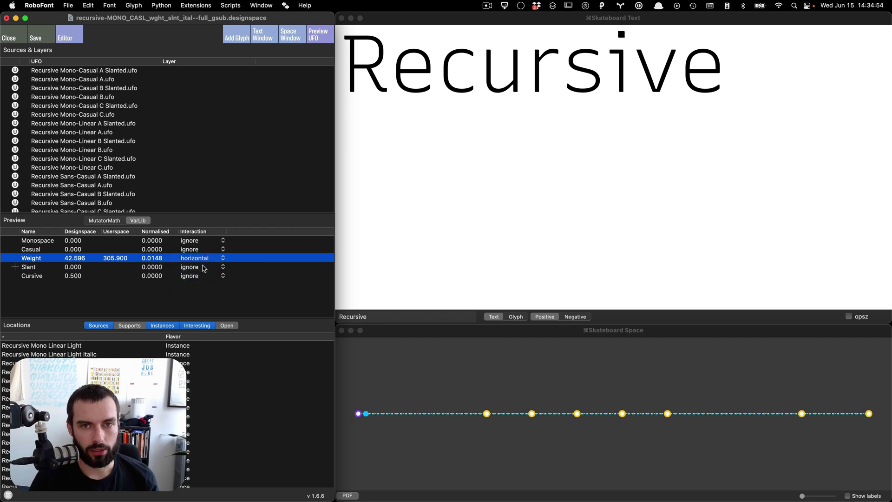
Step: Move the preview to a Weight of about 78 and set its Casual location to 0.5
click(360, 418)
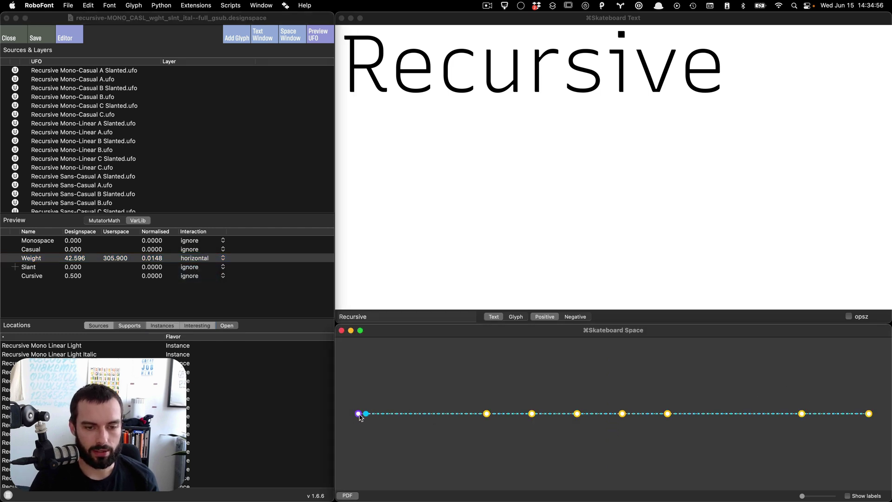
drag(362, 417, 470, 415)
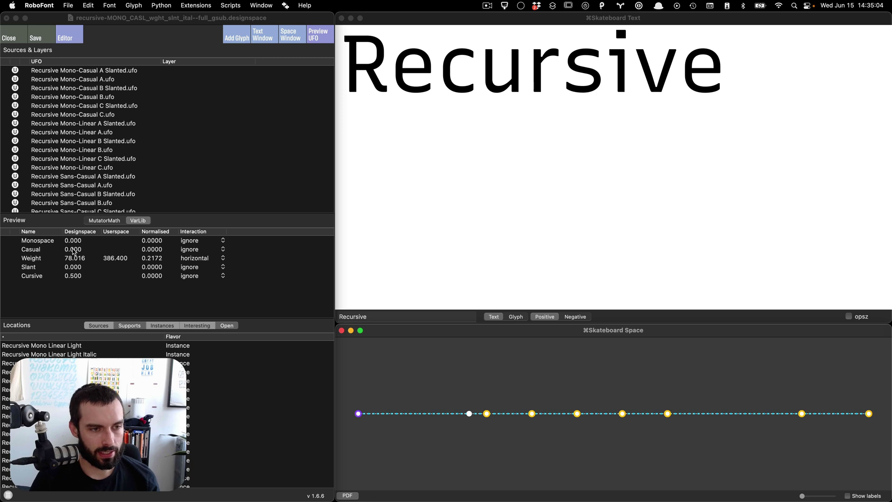
double_click(66, 249)
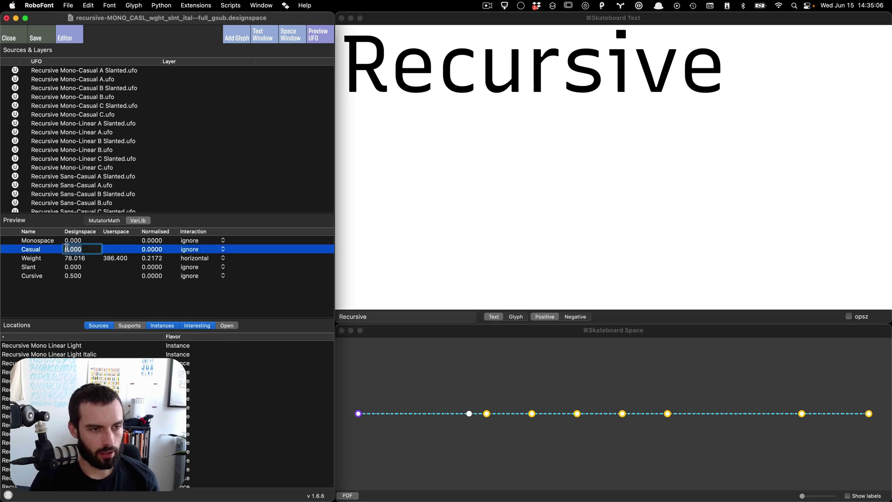
text(0.5)
key(Return)
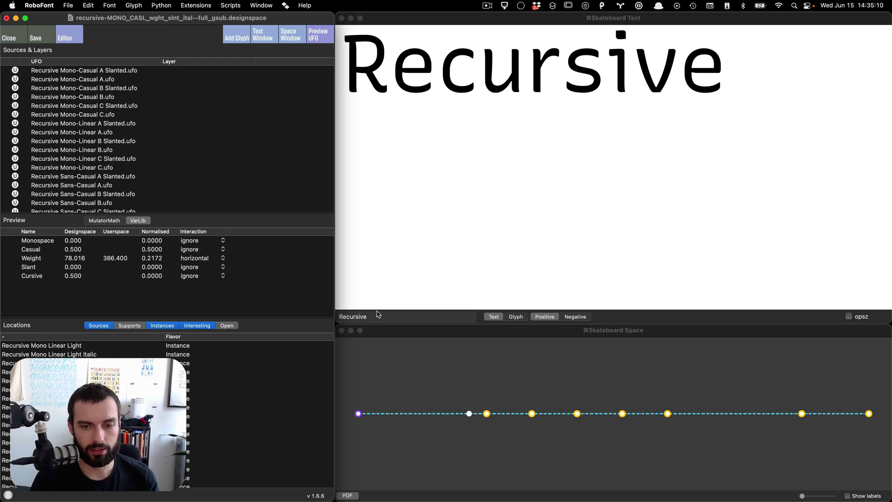
Step: Preview the half-casual design along the Weight axis, from the light end at 40 up to about 141
click(532, 416)
drag(532, 416, 243, 404)
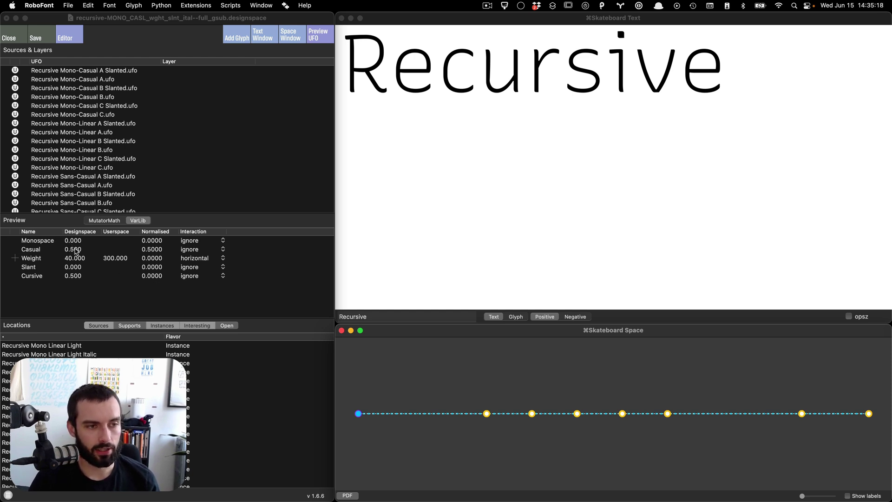
drag(532, 414, 333, 412)
drag(458, 408, 653, 413)
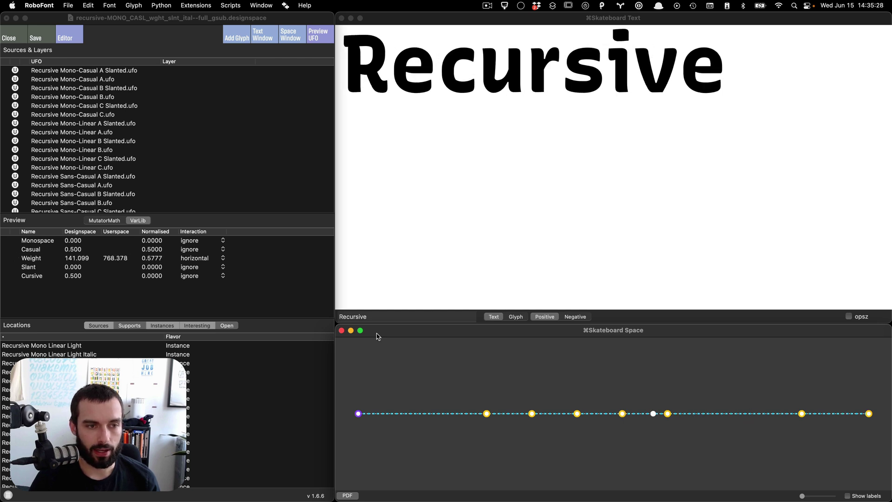
Step: Set the Casual axis's interaction to vertical and move the preview to Weight about 167 with Casual 0
click(210, 250)
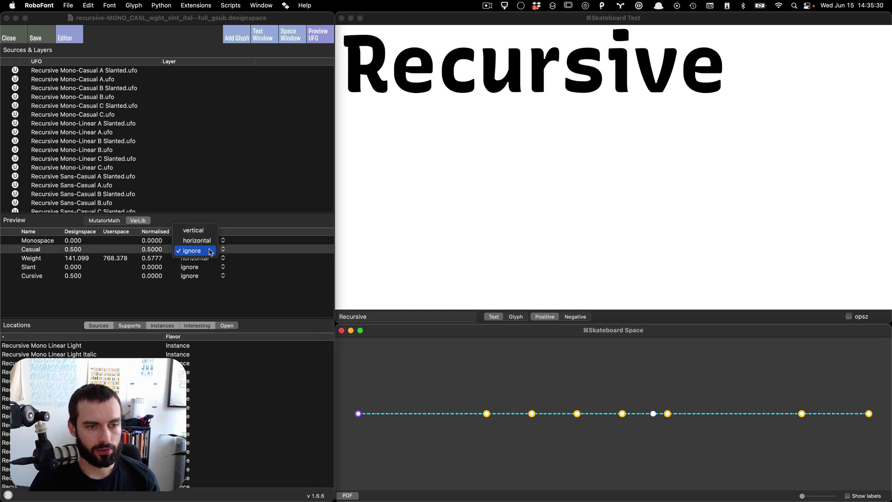
click(202, 231)
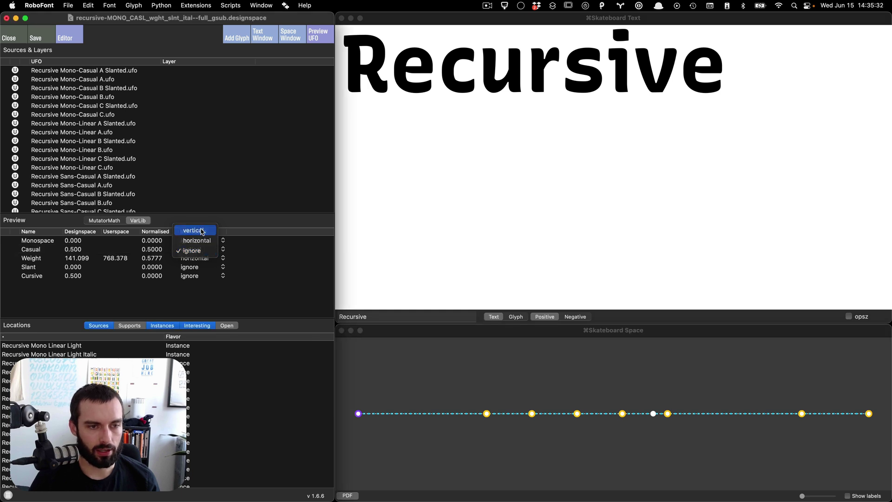
click(658, 414)
drag(667, 413, 728, 462)
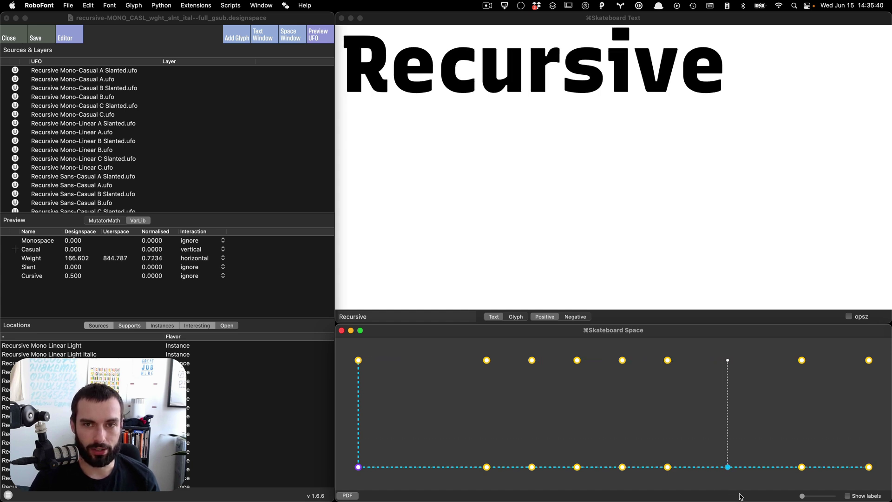
Step: Move the preview to the instance column at Weight 99.5 and vary only Casual, settling at about 0.59
drag(740, 497, 533, 405)
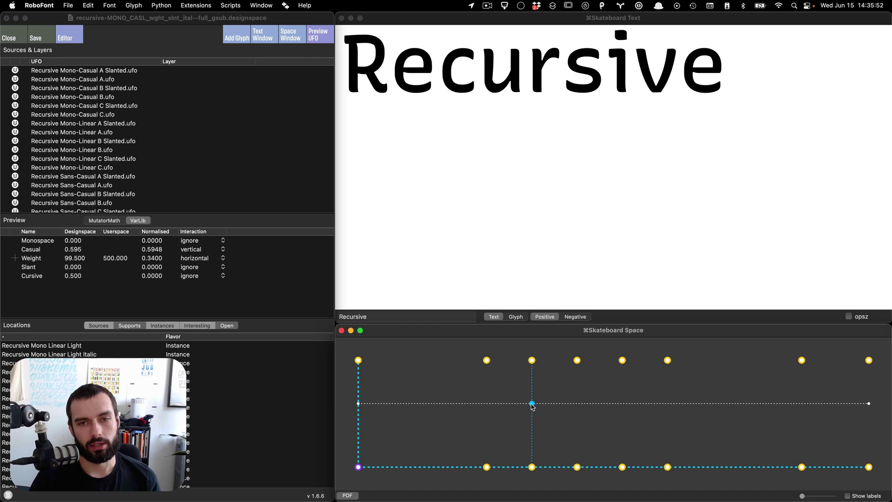
drag(533, 406, 533, 414)
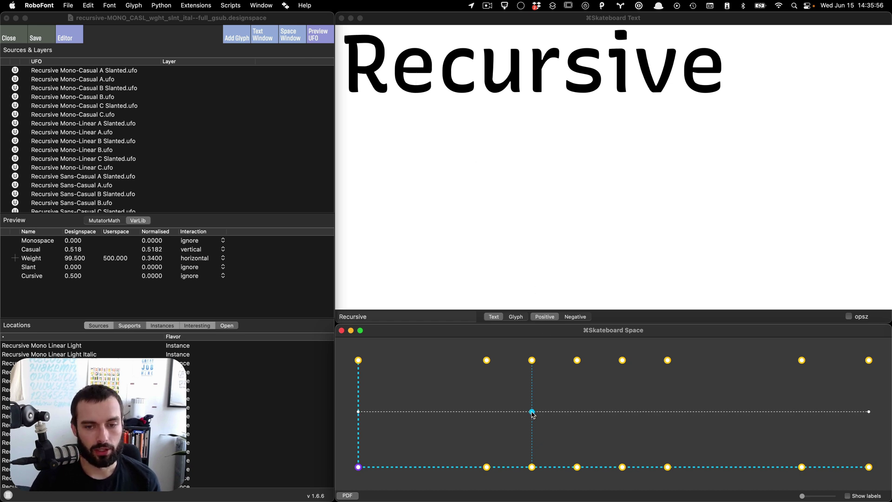
drag(533, 404, 533, 362)
drag(535, 465, 534, 478)
drag(534, 418, 534, 405)
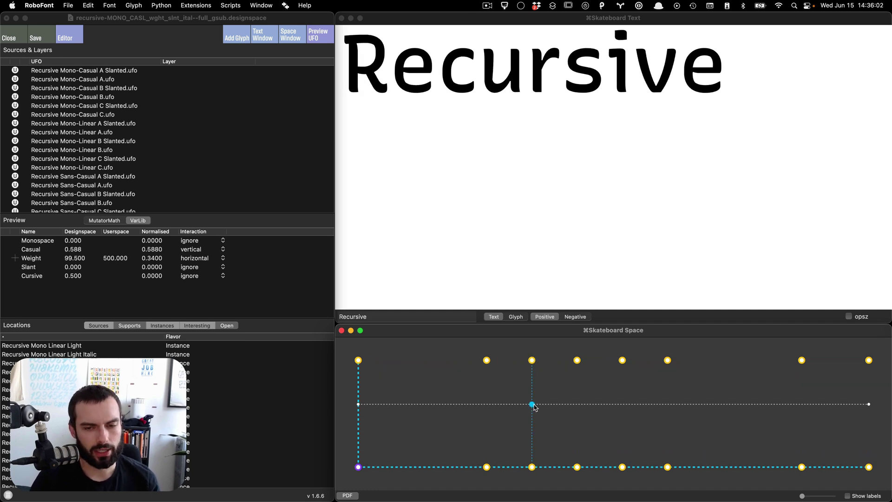
Step: Set the Monospace axis's interaction to vertical as well, and move the preview to Monospace and Casual 0 with Weight about 151
click(198, 241)
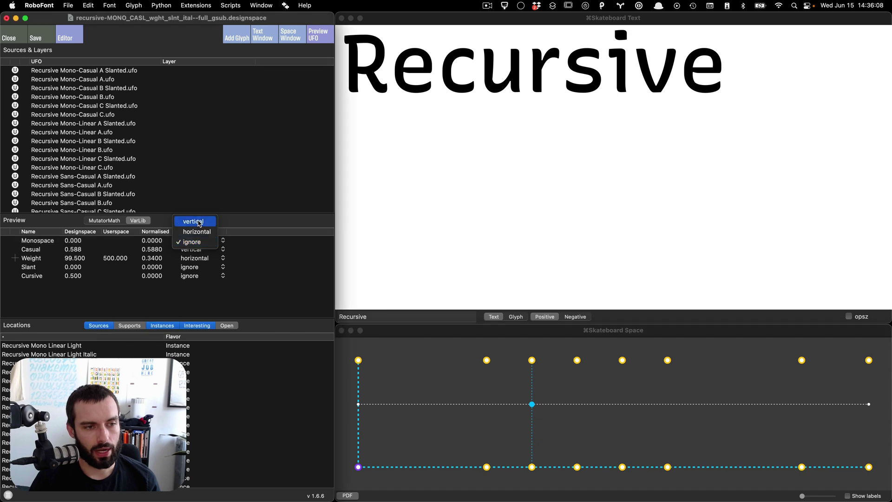
click(199, 224)
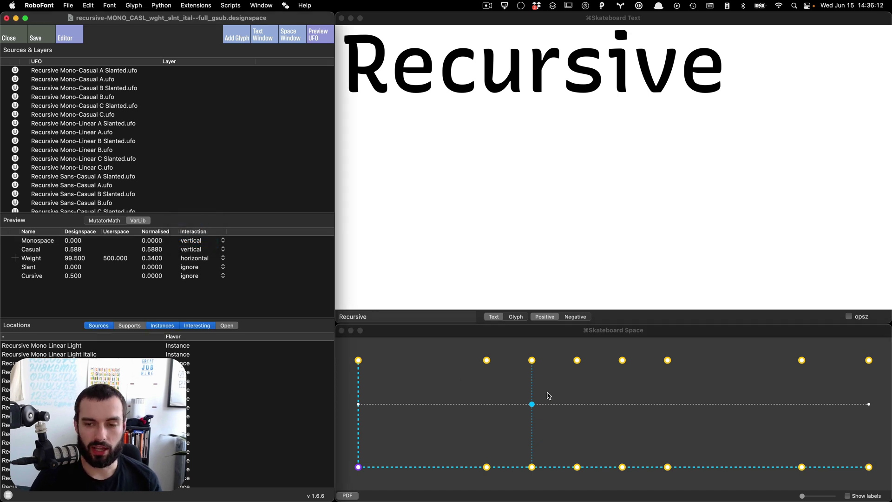
click(530, 407)
drag(532, 408, 724, 467)
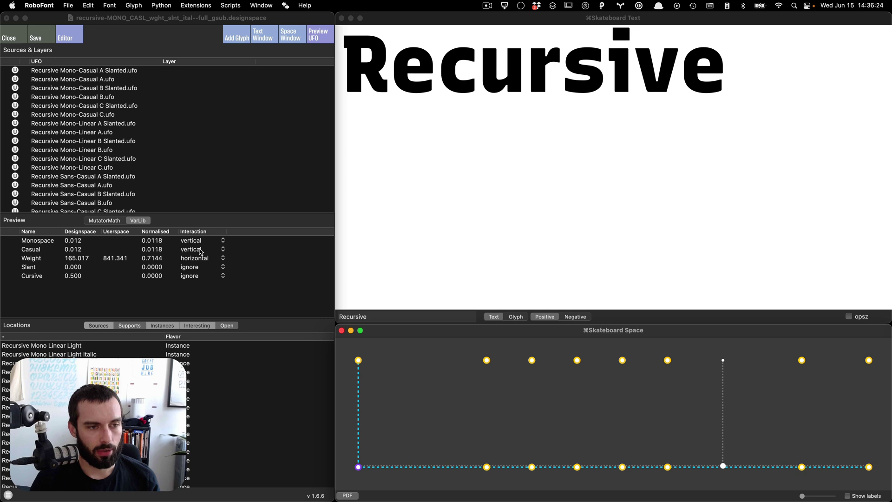
drag(724, 468, 682, 467)
Step: Replace the preview text with "Mwil"
click(428, 317)
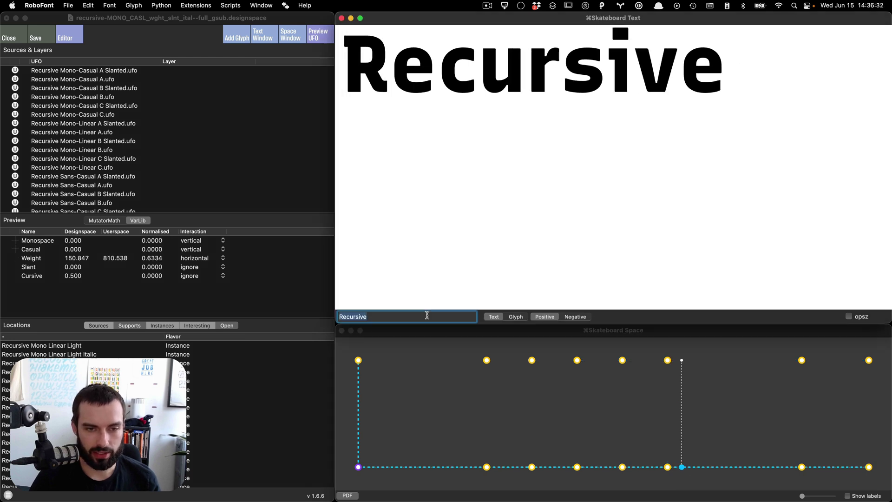
text(Mw)
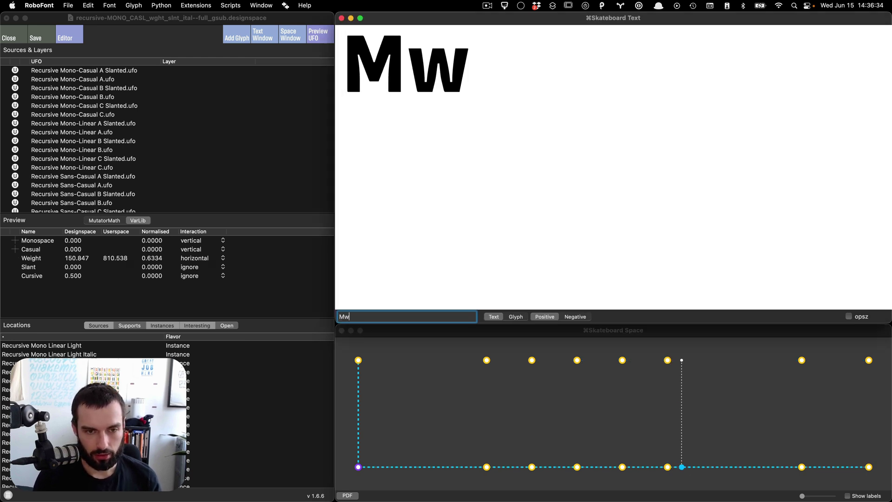
text(il)
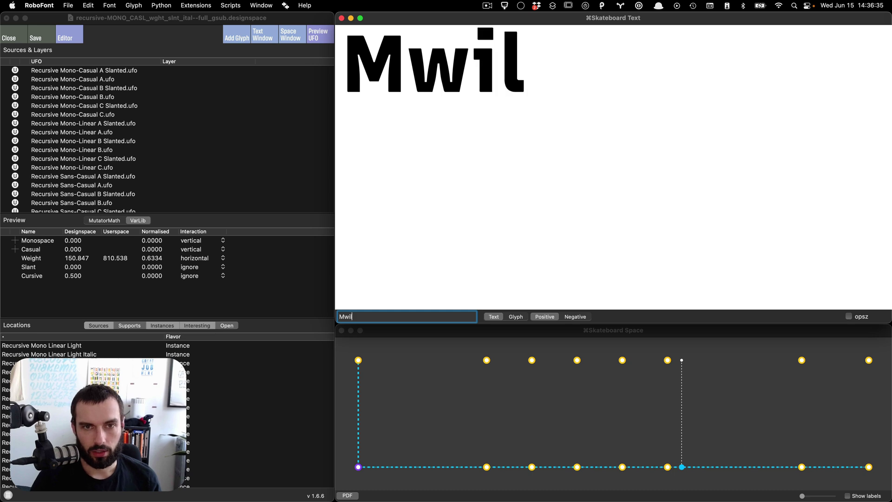
Step: Move the preview between the low and high ends of Monospace and Casual, ending at 1 for both with Weight 146
click(683, 470)
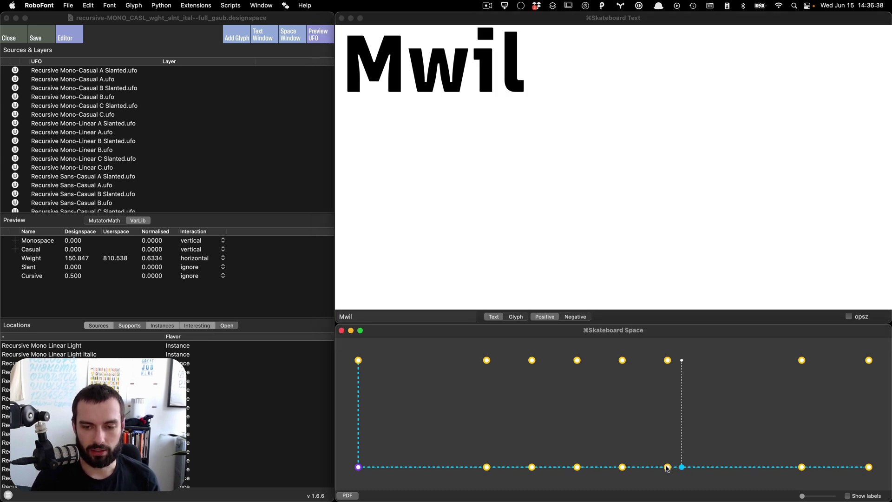
drag(669, 469, 668, 348)
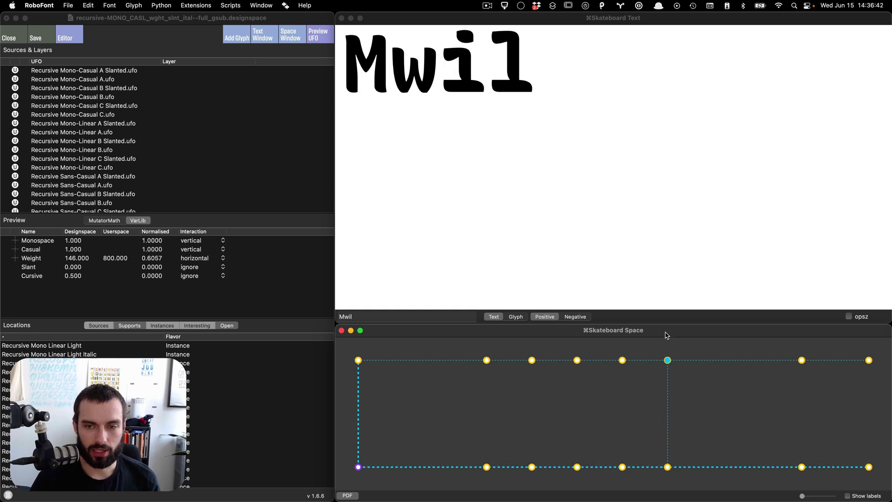
drag(668, 442, 542, 479)
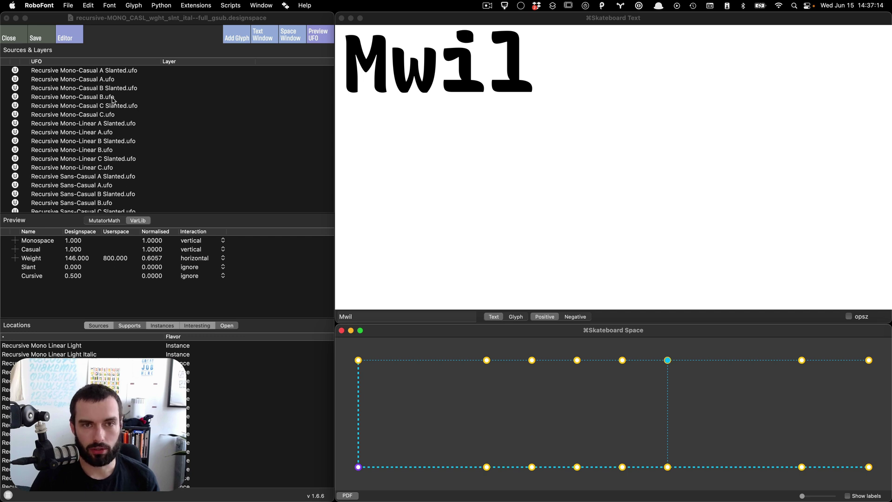
Step: Open the source Recursive Mono-Casual B.ufo
double_click(71, 98)
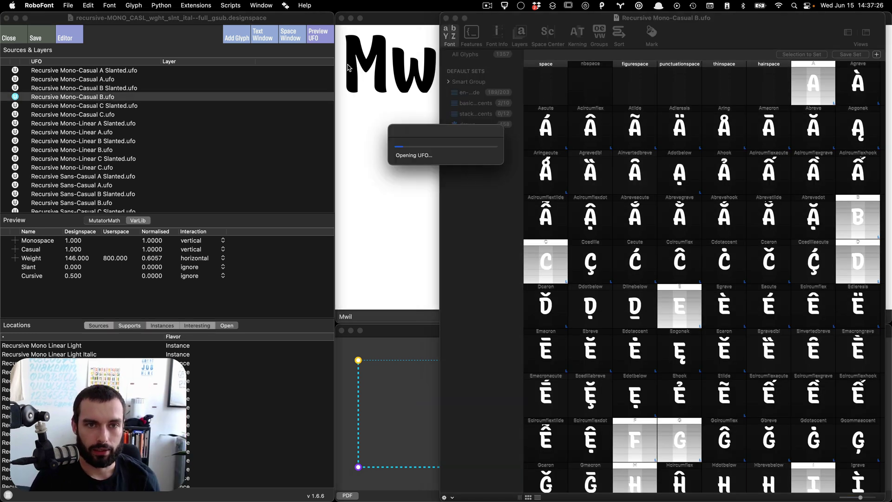
Step: In the lowercase w, widen the middle stroke by moving its right curve 10 units and its left curve 20 units outward
scroll(740, 389, down, 5)
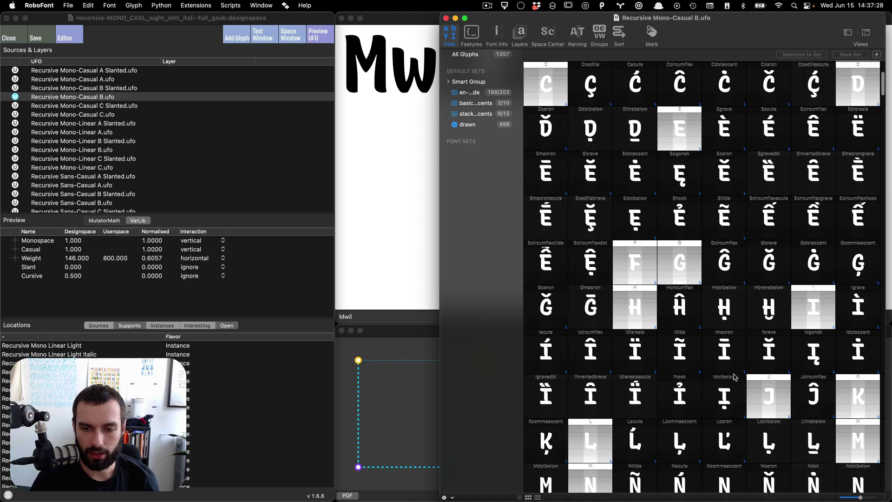
scroll(737, 376, down, 8)
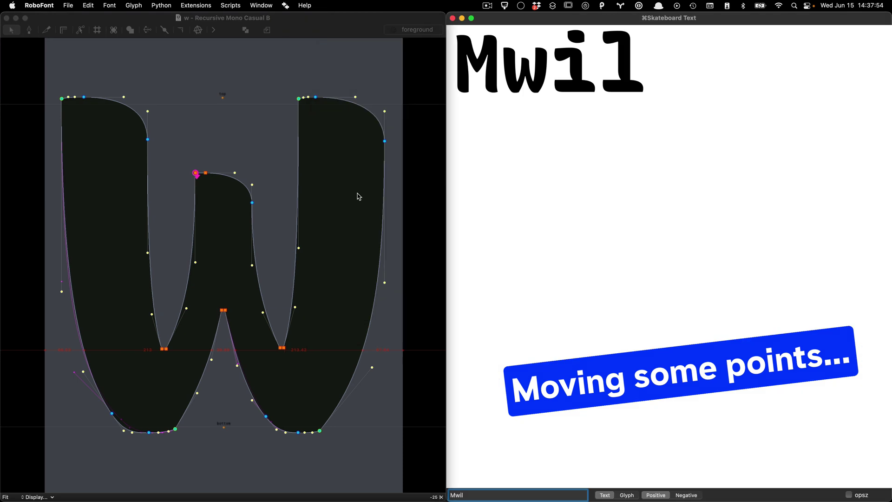
click(358, 197)
click(254, 232)
key(shift+Right)
click(193, 223)
key(shift+Left)
key(shift+Left)
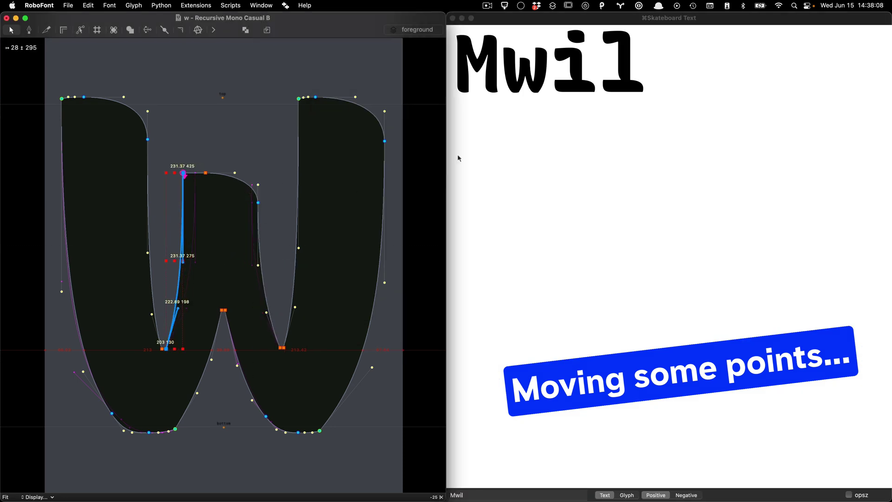
Step: Reshape the w's lower bowls by moving their inner curves and the right bowl's bottom points toward the glyph's centre
click(204, 378)
key(shift+Right)
key(shift+Right)
click(242, 374)
shift+click(298, 433)
key(super+t)
drag(304, 371, 289, 372)
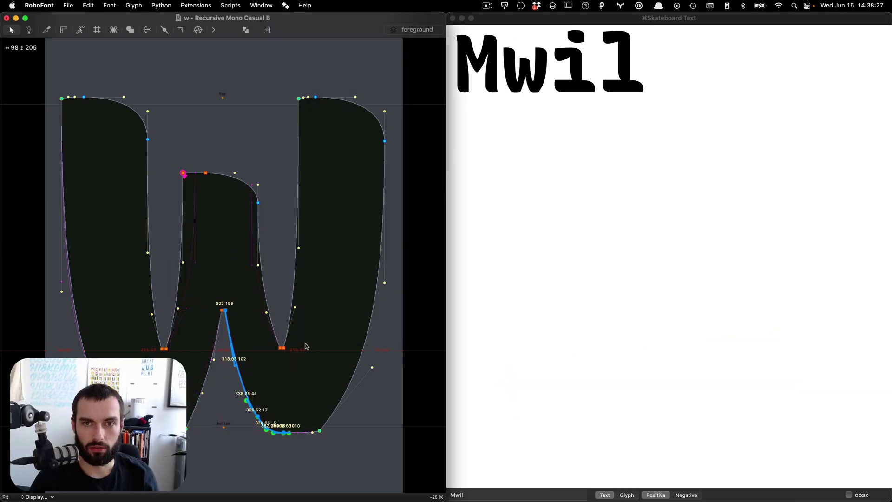
click(348, 150)
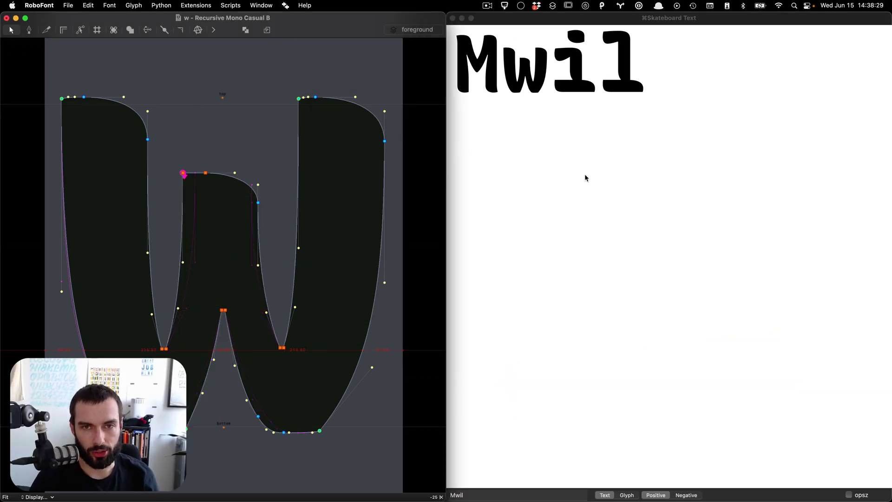
Step: Move the Skateboard preview location to about halfway between the low and high ends of Monospace and Casual, keeping Weight about 146
key(ctrl+Up)
click(738, 392)
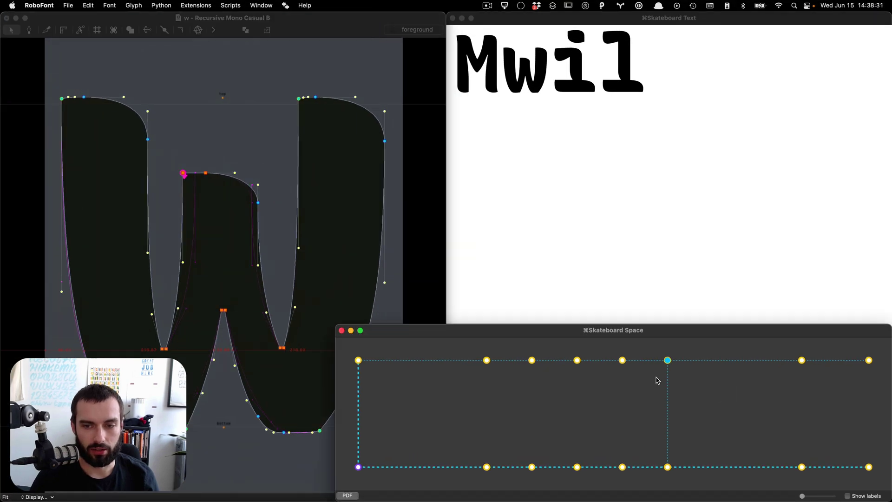
drag(668, 365, 671, 469)
drag(670, 437, 668, 411)
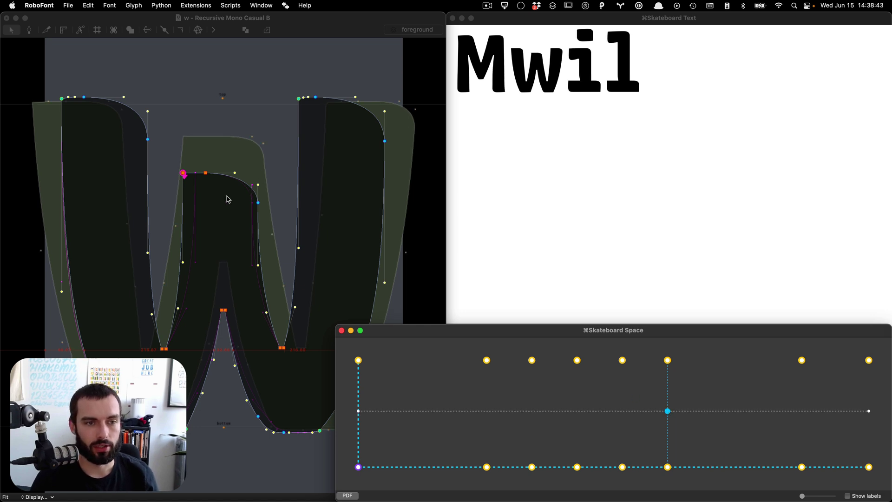
Step: Raise the top point of the w's middle peak and its handle to y 483, and return to the Skateboard Space
click(210, 182)
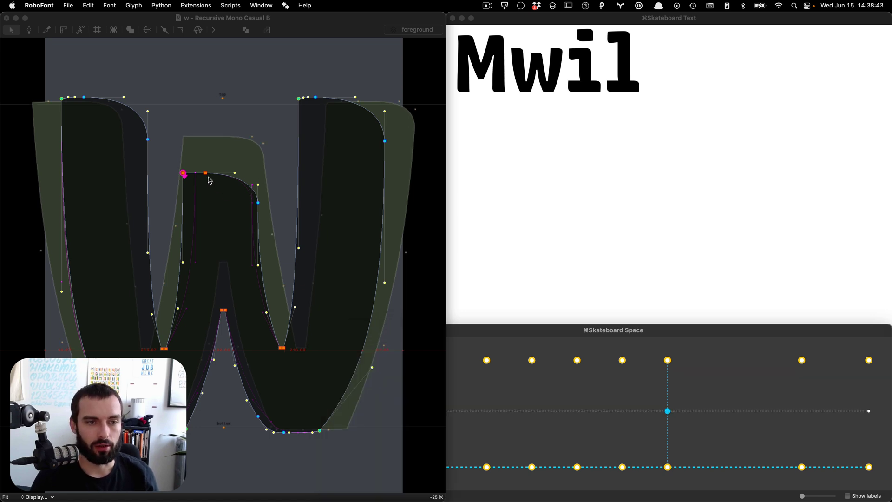
click(208, 154)
key(super+z)
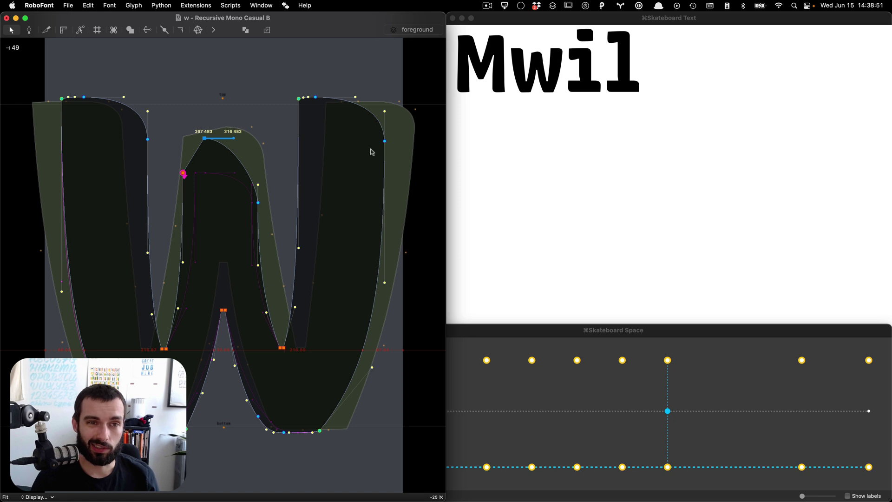
scroll(246, 152, left, 3)
scroll(248, 155, right, 3)
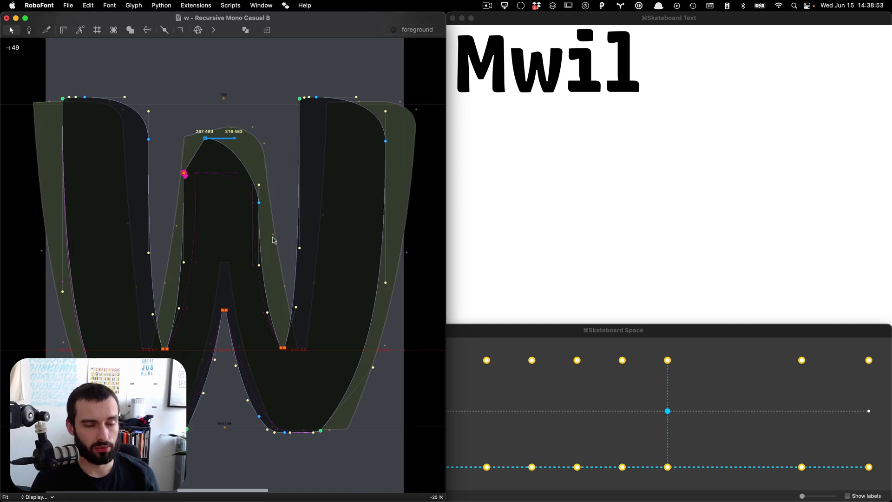
click(671, 378)
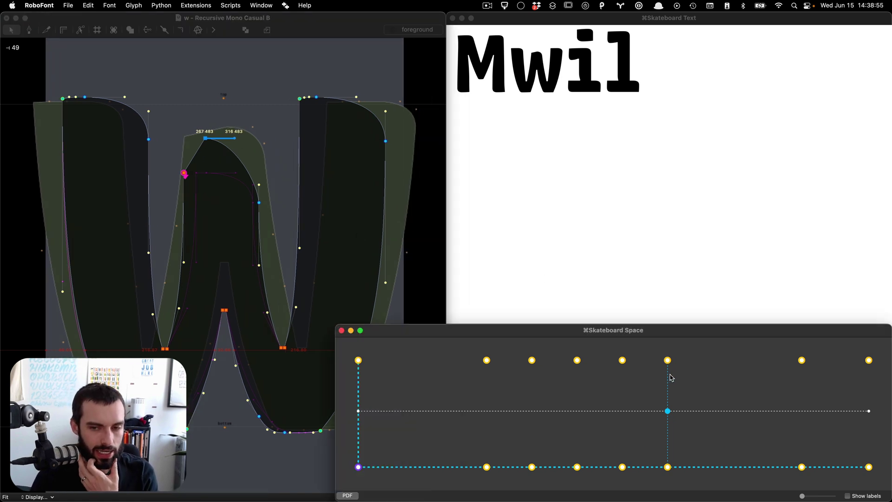